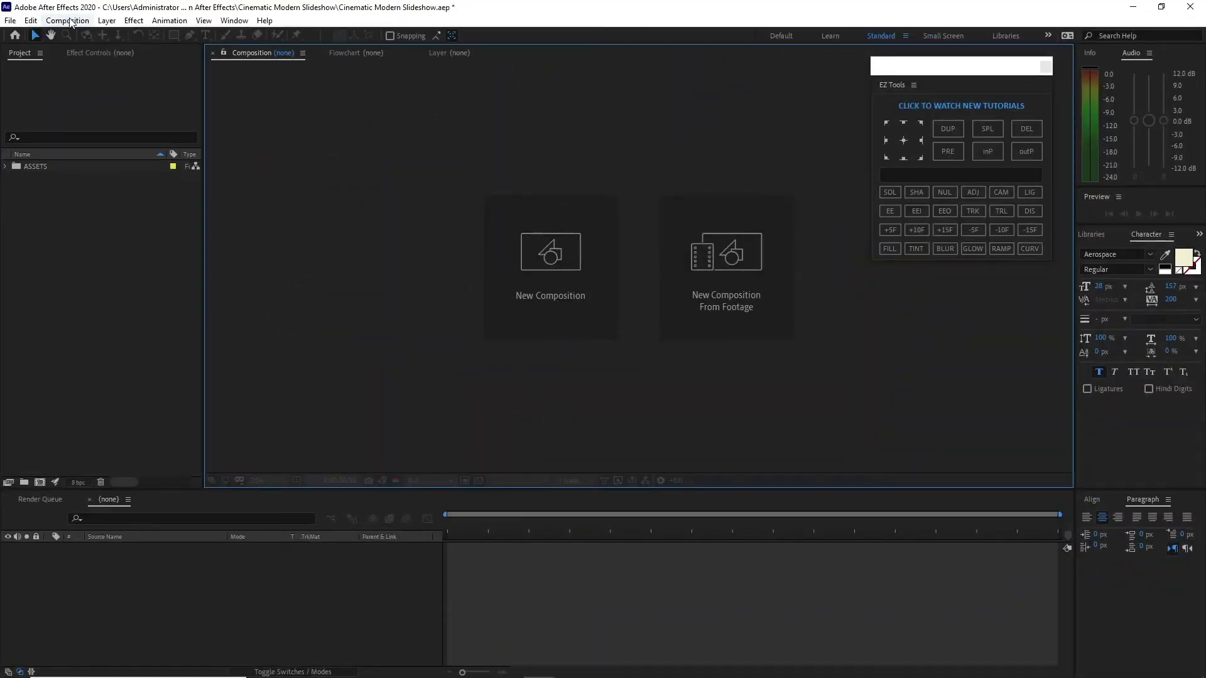
Step: Create a 1920 × 1080 composition named Shape at 30 fps with a duration of 8 seconds
{"action": "key", "text": "ctrl+n"}
{"action": "type", "text": "s"}
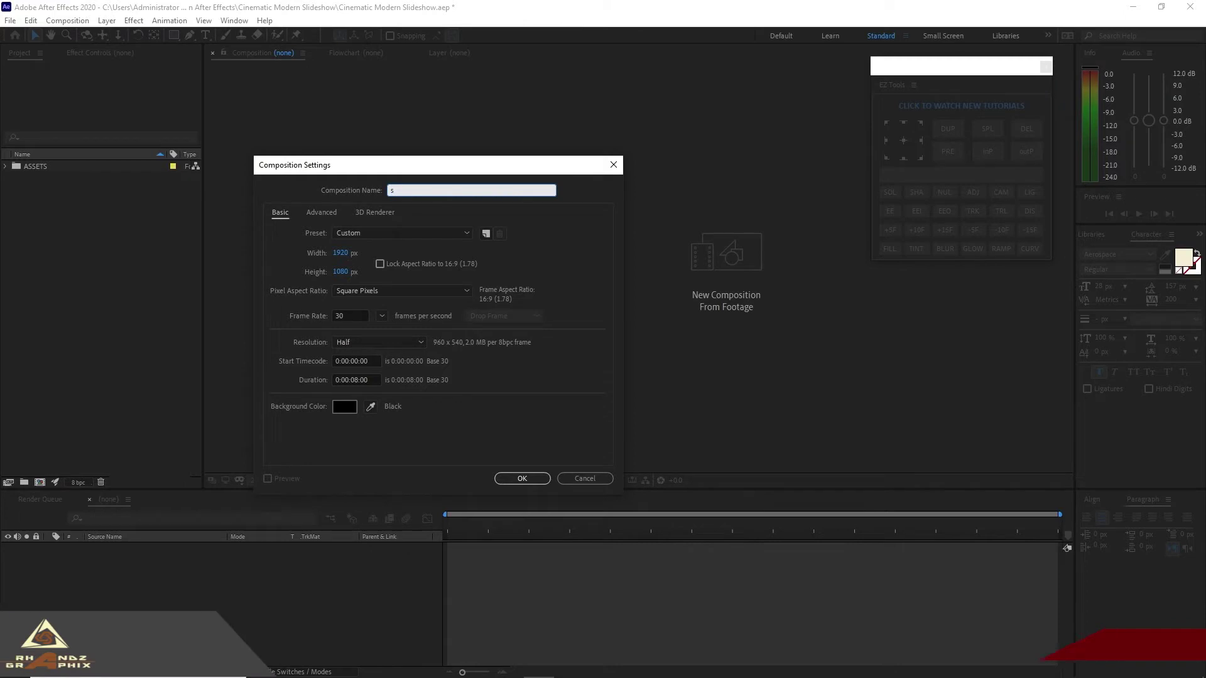
{"action": "type", "text": "ha"}
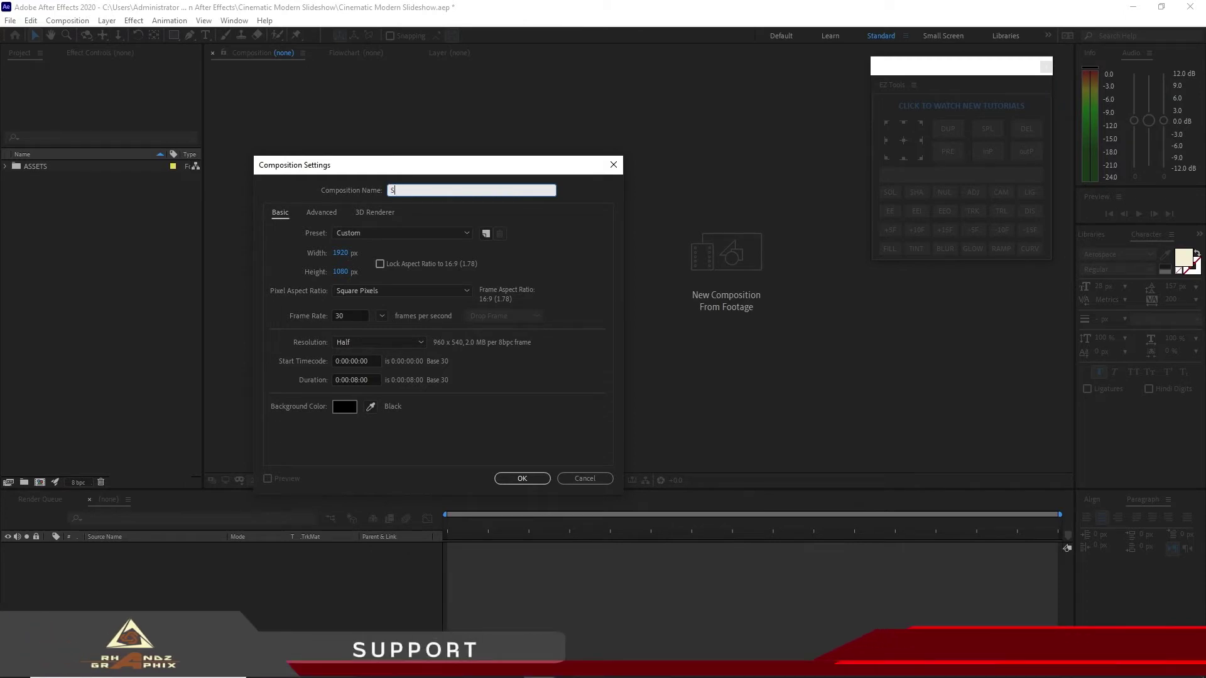
{"action": "type", "text": "pe"}
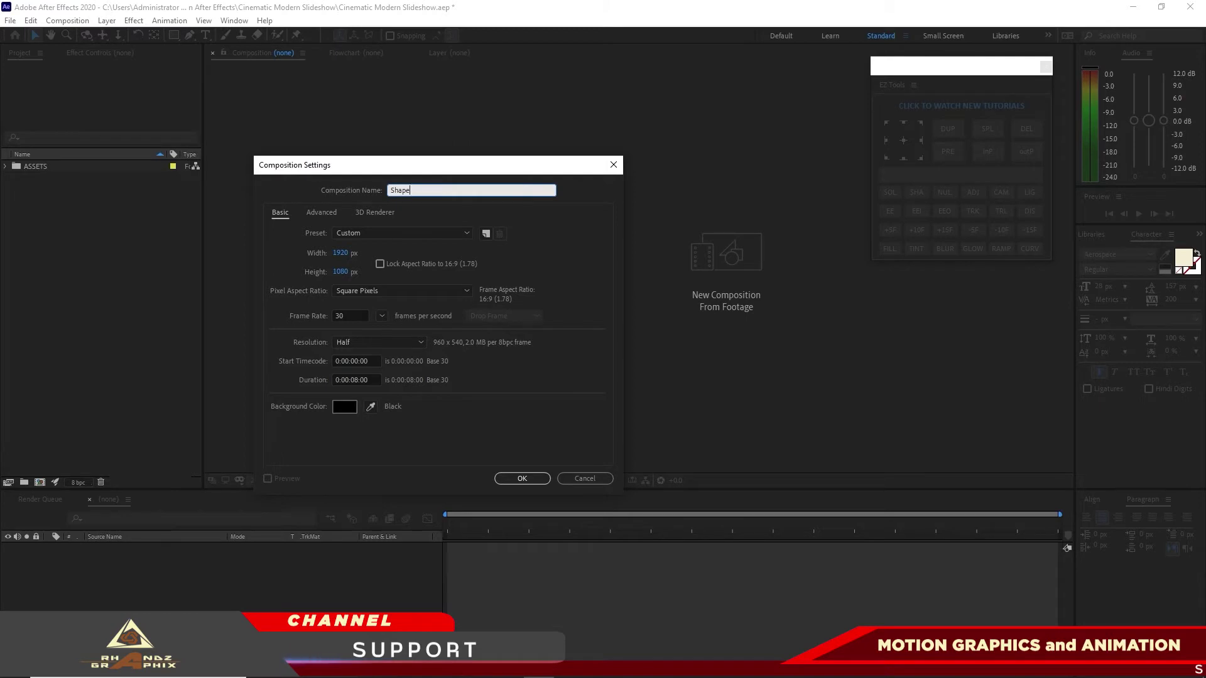
{"action": "left_click", "coordinate": [523, 479]}
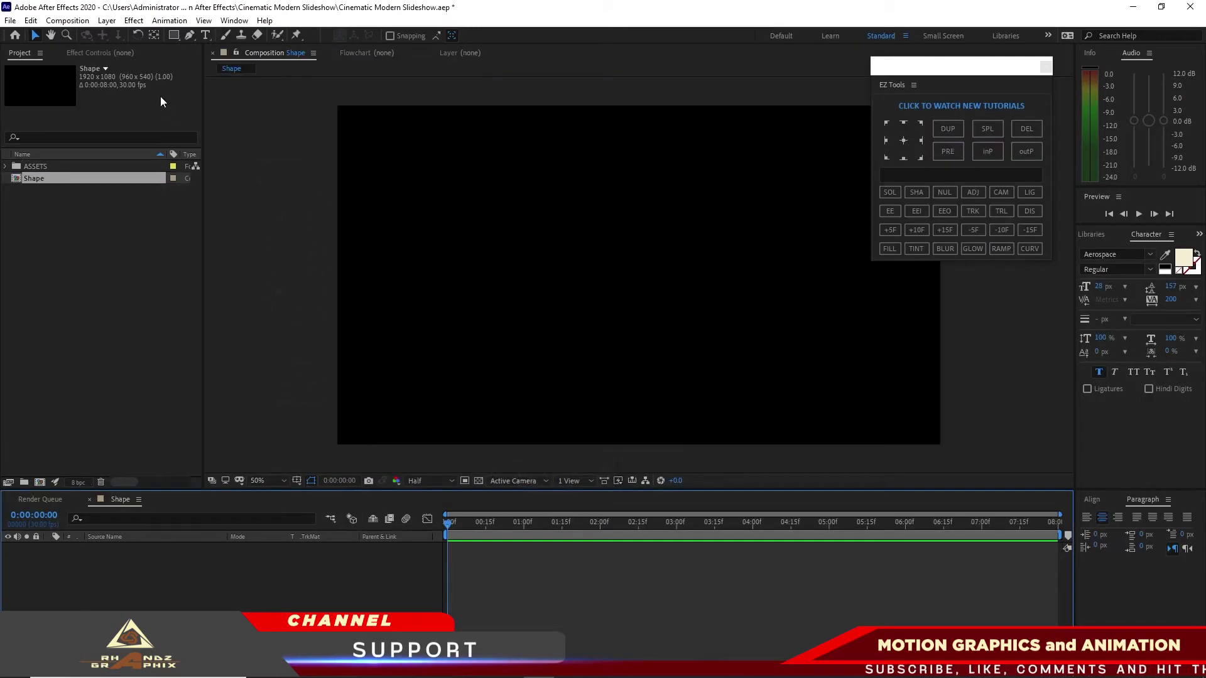
Step: Add a light blue solid layer at full composition size to the Shape composition
{"action": "left_click", "coordinate": [107, 21]}
{"action": "mouse_move", "coordinate": [176, 38]}
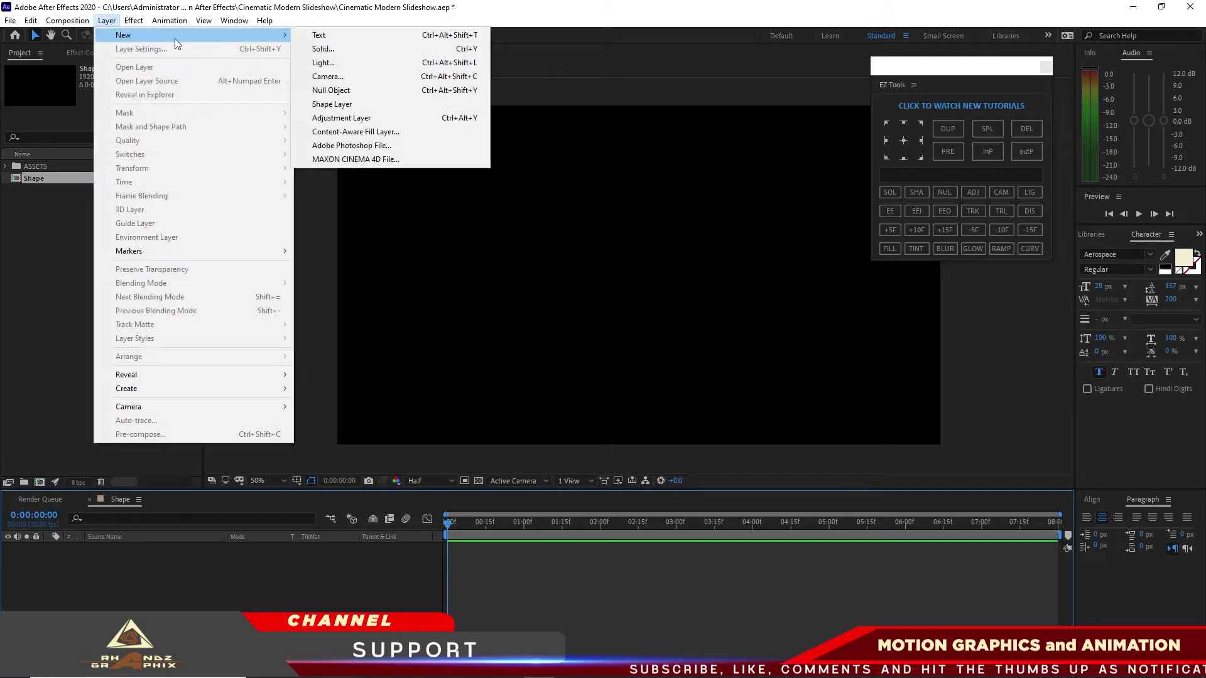
{"action": "left_click", "coordinate": [323, 48]}
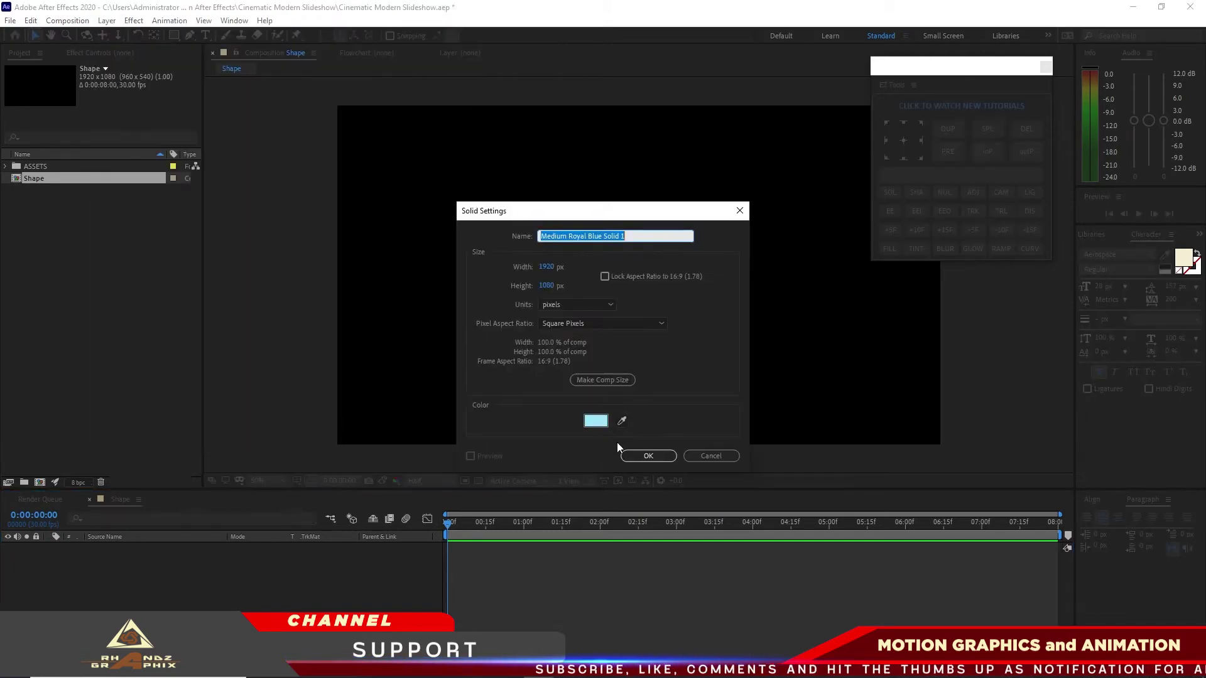
{"action": "left_click", "coordinate": [647, 456]}
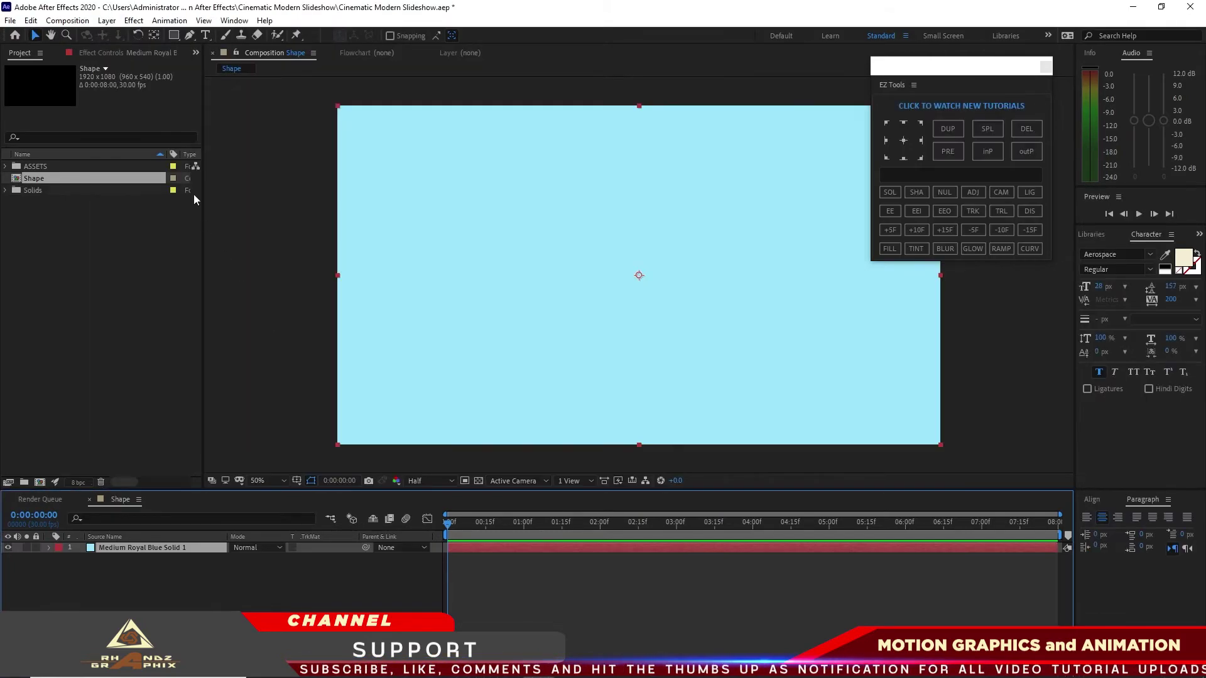
Step: Create a second composition with a width of 384 px and a height of 1080 px
{"action": "left_click", "coordinate": [77, 25]}
{"action": "left_click", "coordinate": [88, 48]}
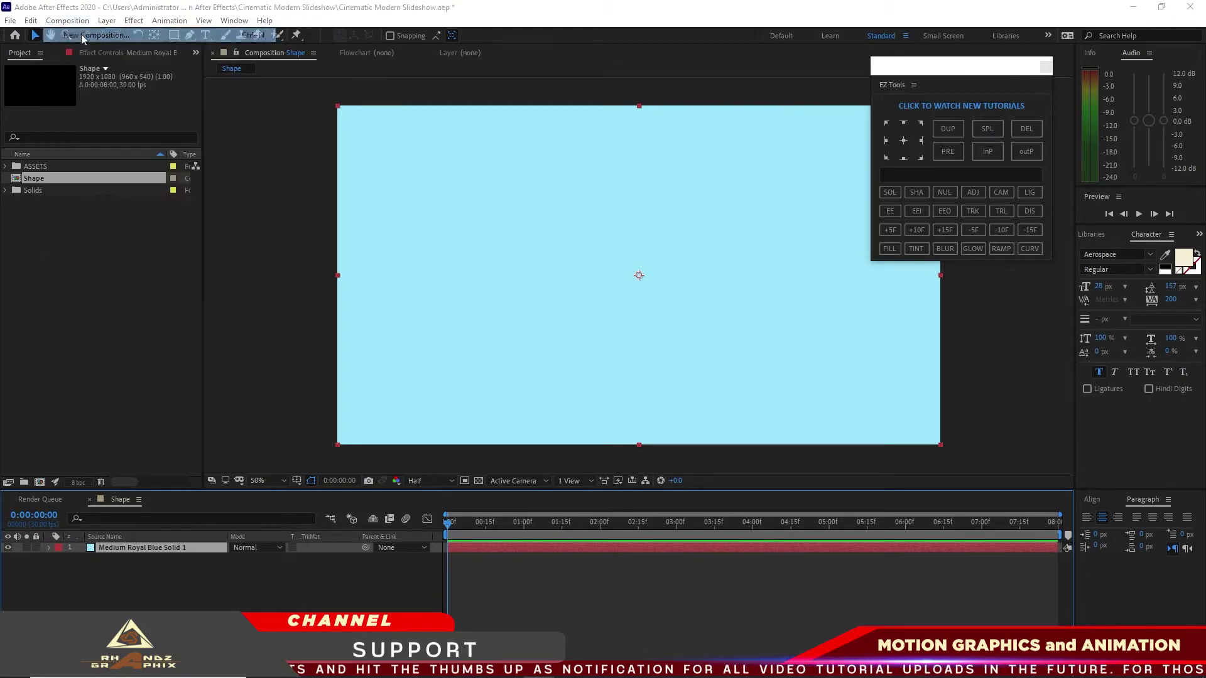
{"action": "left_click", "coordinate": [337, 253]}
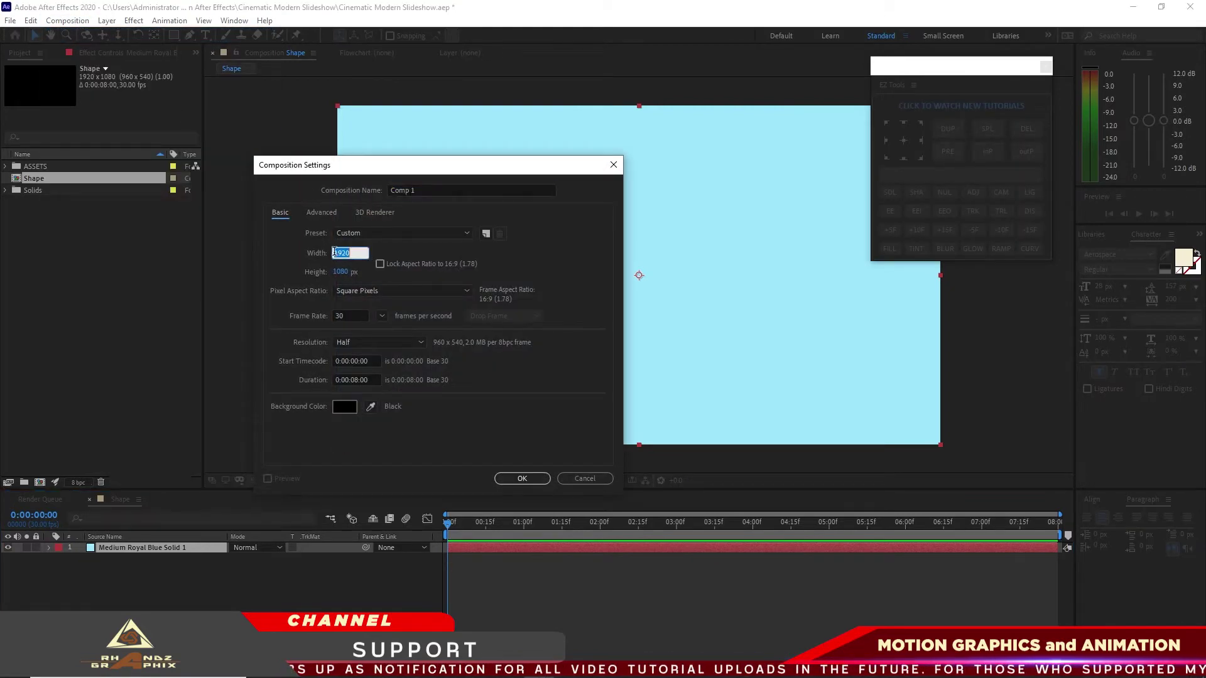
{"action": "type", "text": "3"}
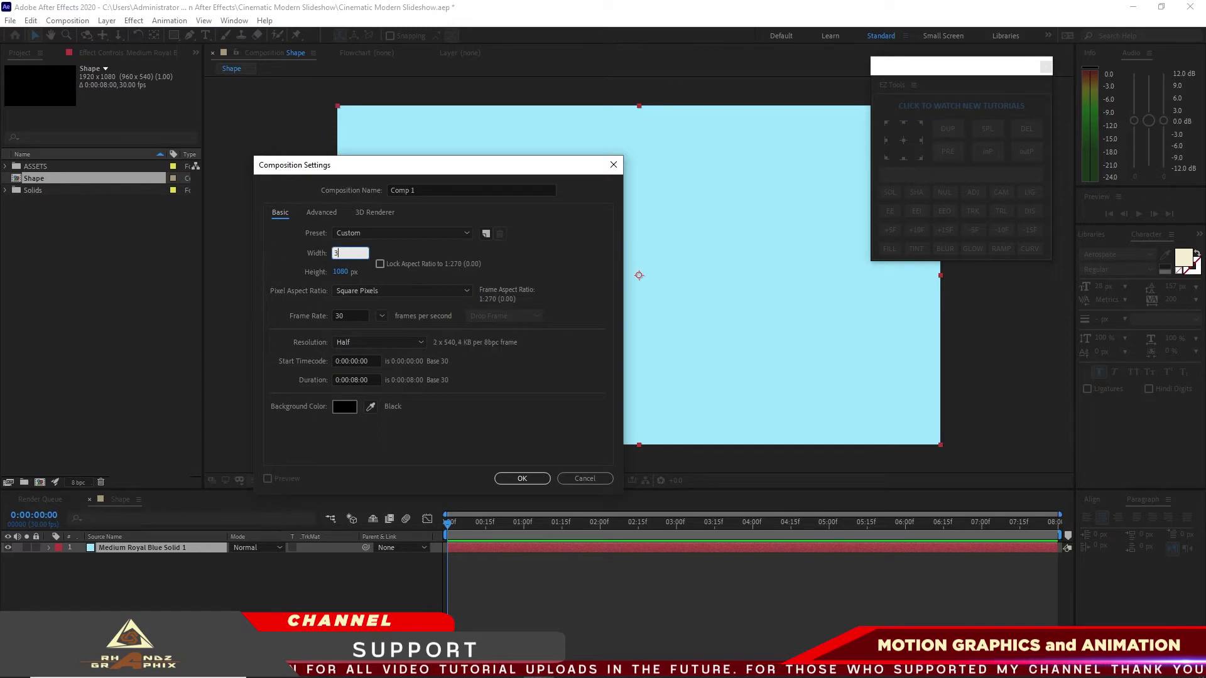
{"action": "type", "text": "84"}
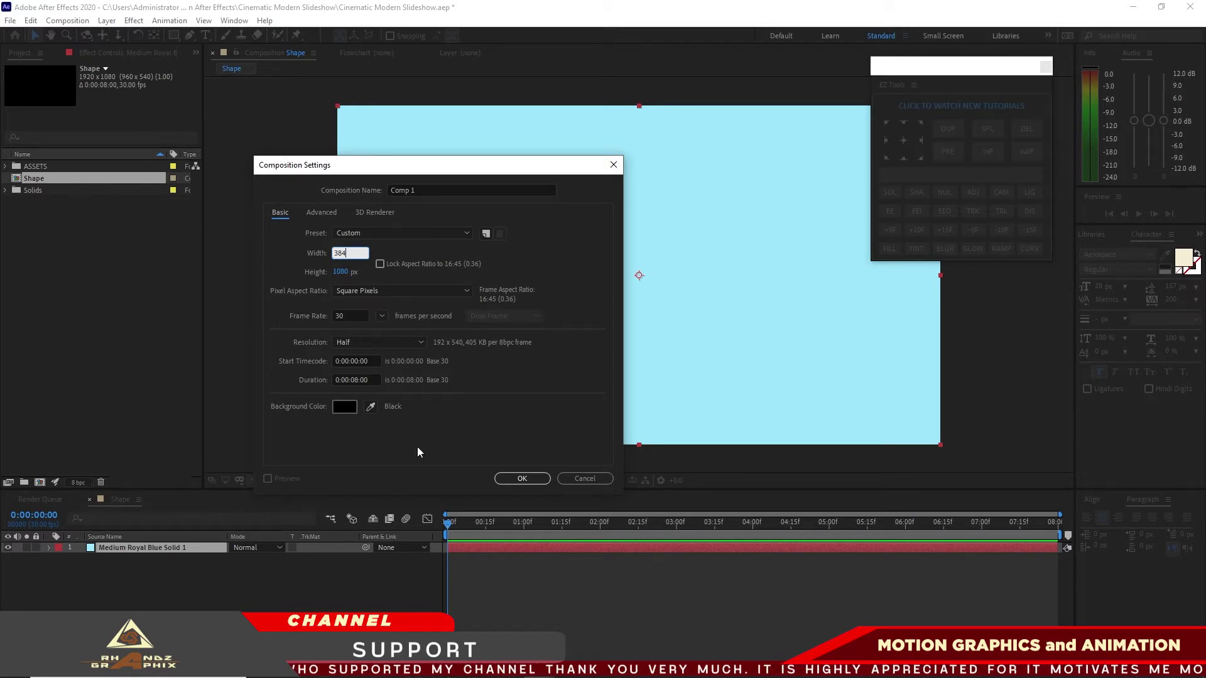
{"action": "left_click", "coordinate": [521, 478]}
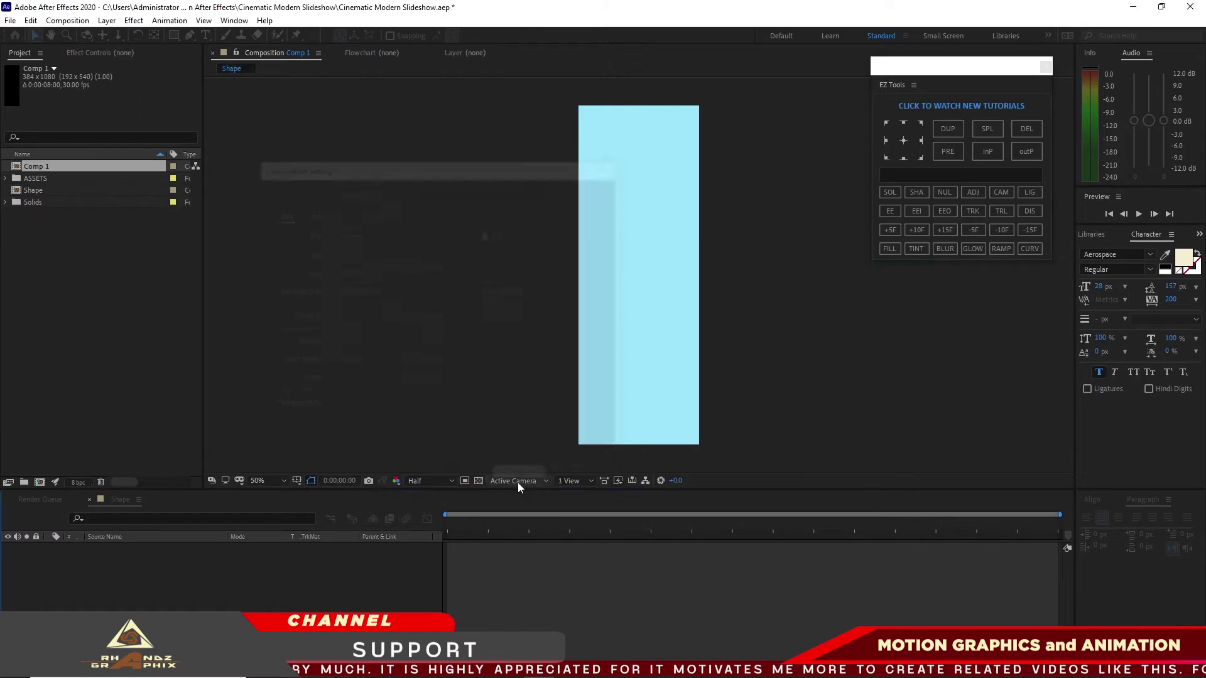
Step: Rename the narrow composition as Shape 1 and place the Shape composition in its timeline
{"action": "right_click", "coordinate": [77, 177]}
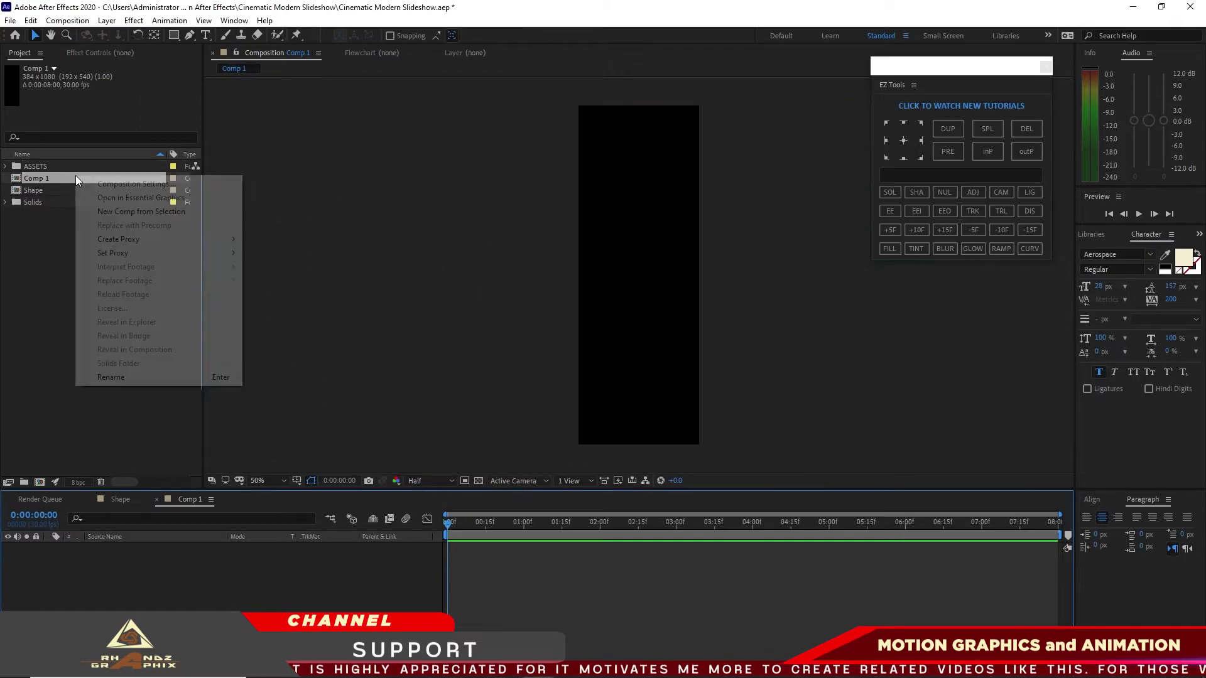
{"action": "left_click", "coordinate": [157, 377]}
{"action": "type", "text": "Sha"}
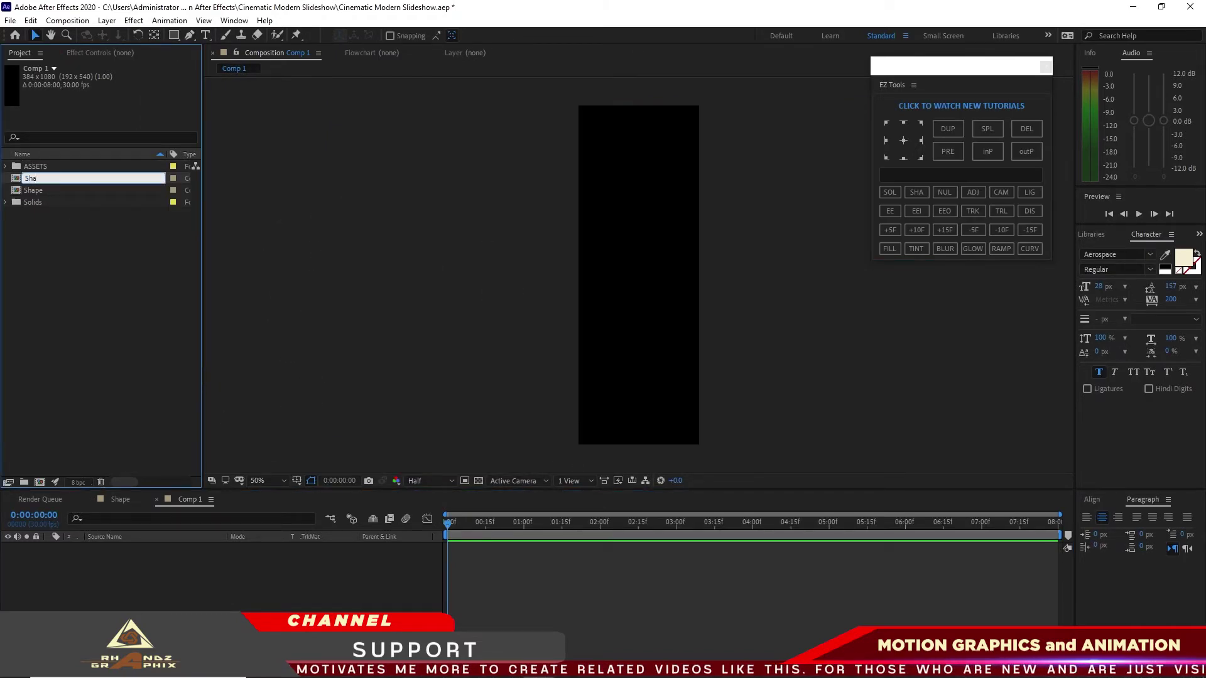
{"action": "type", "text": "pe 1"}
{"action": "left_click", "coordinate": [109, 270]}
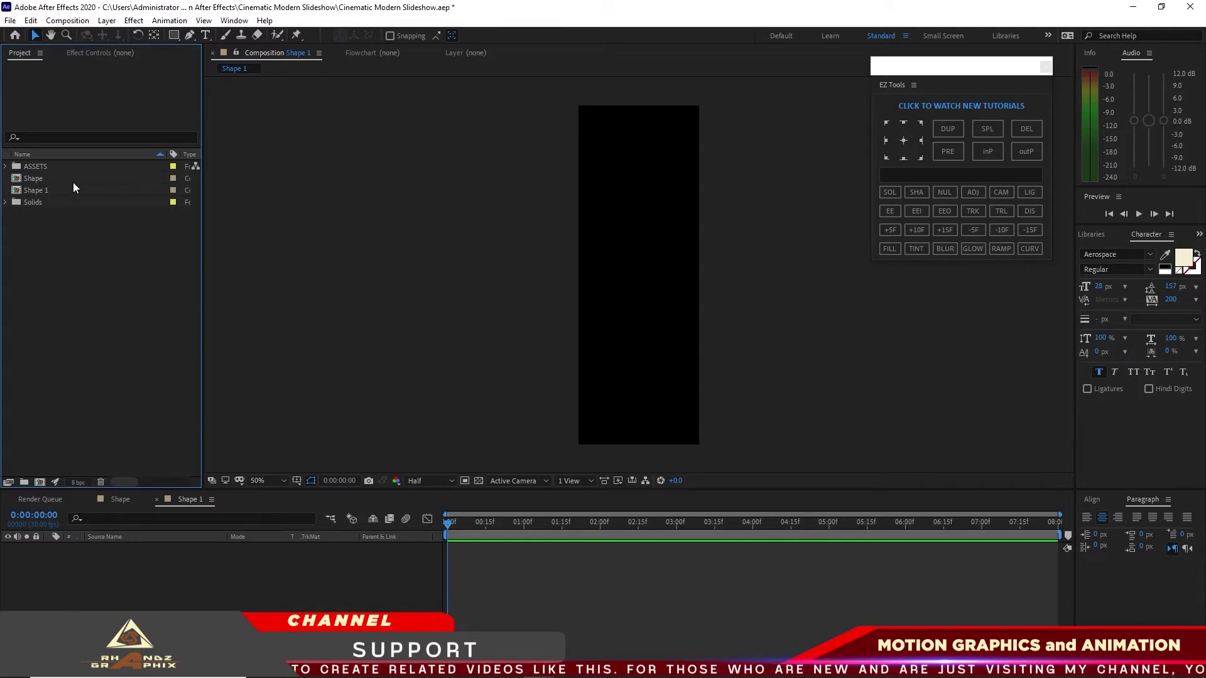
{"action": "left_click_drag", "start_coordinate": [73, 179], "coordinate": [123, 579]}
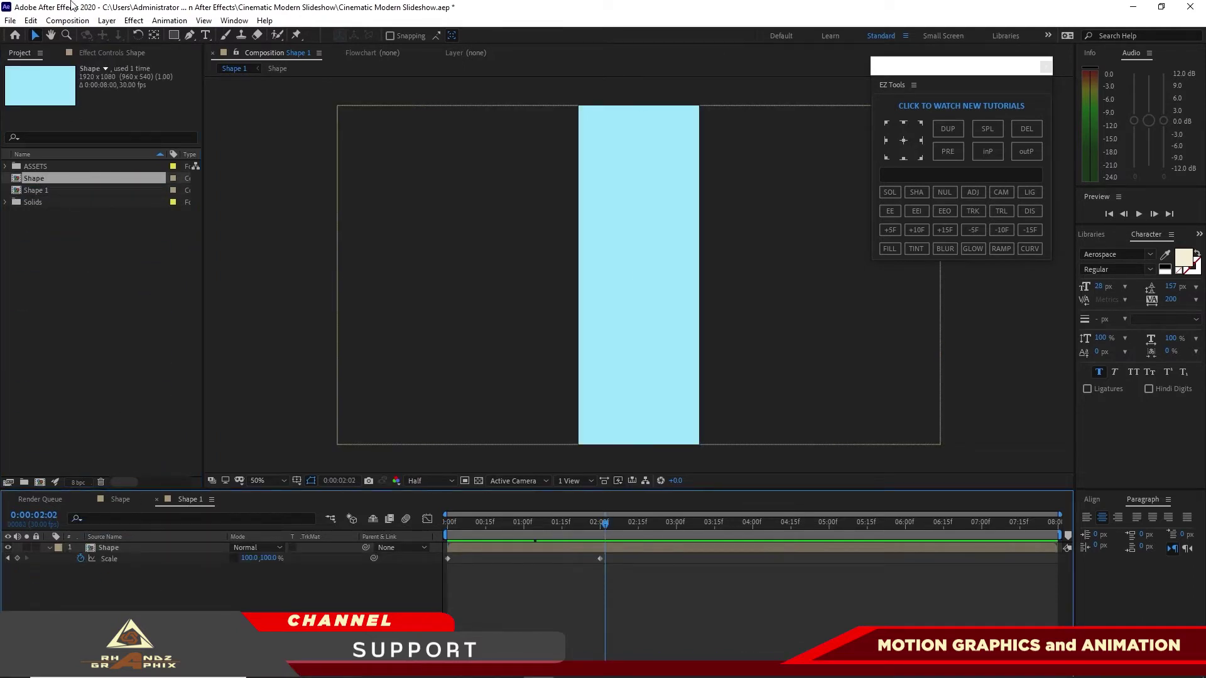
Step: Create another composition with the width set to 1920 px and the height kept at 1080 px
{"action": "left_click", "coordinate": [68, 20]}
{"action": "left_click", "coordinate": [72, 37]}
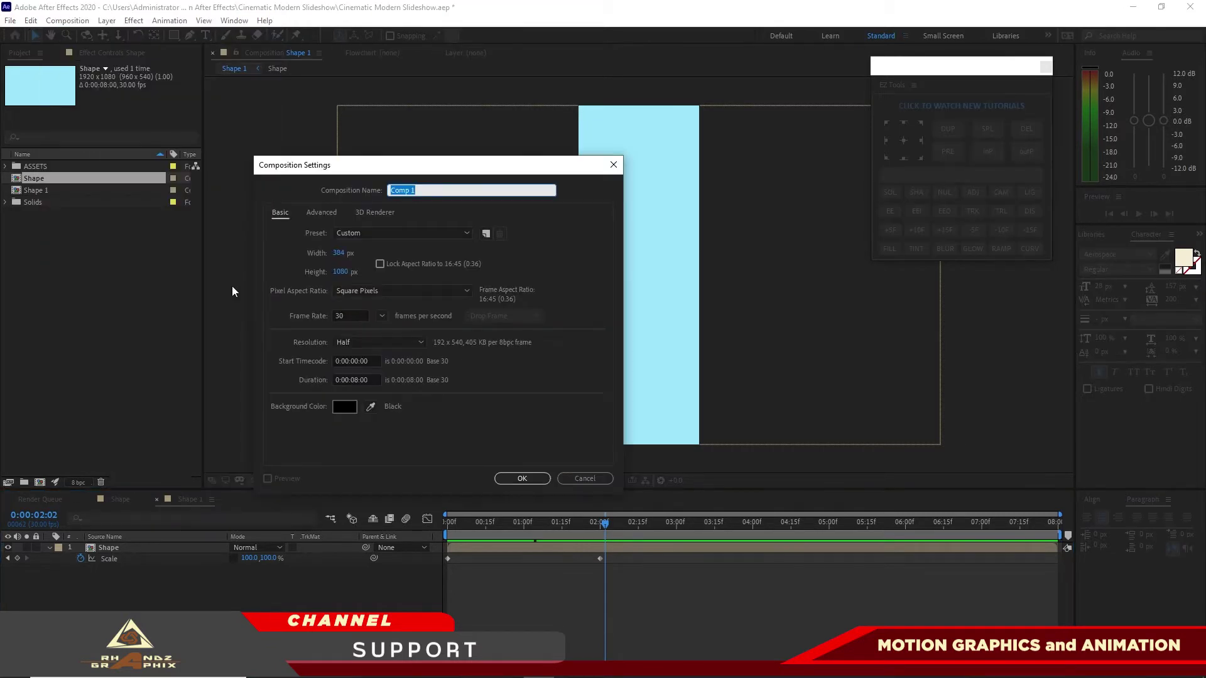
{"action": "key", "text": "Tab"}
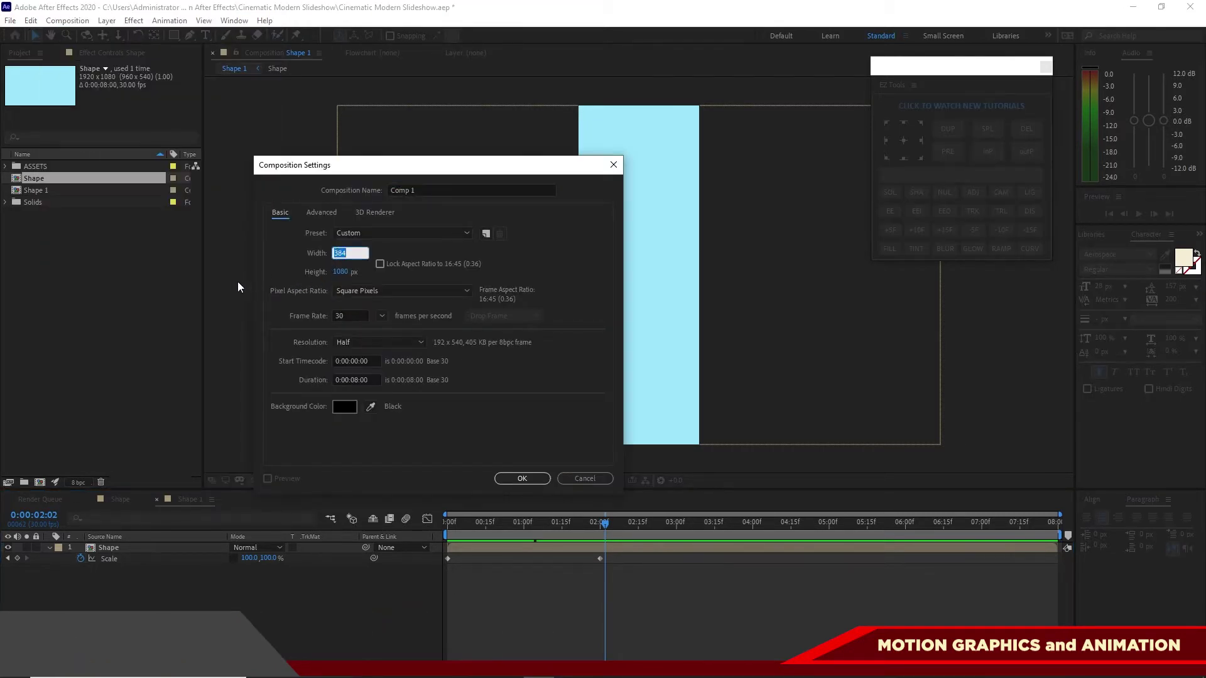
{"action": "type", "text": "1920"}
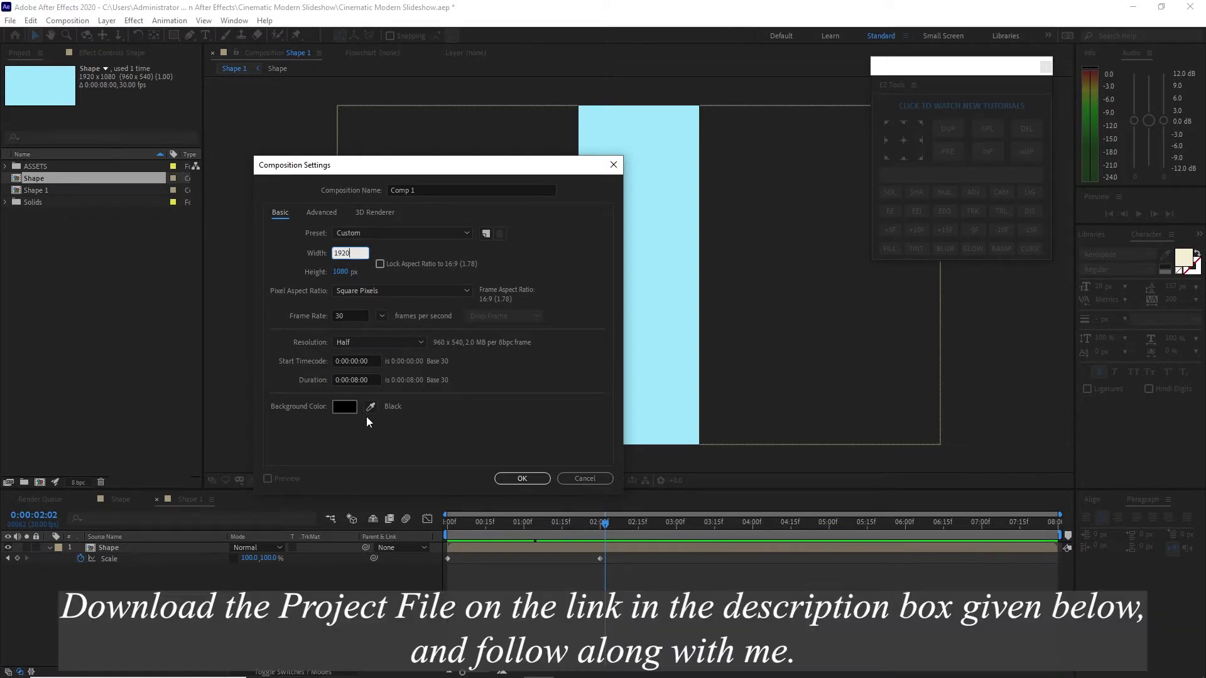
{"action": "left_click", "coordinate": [521, 480]}
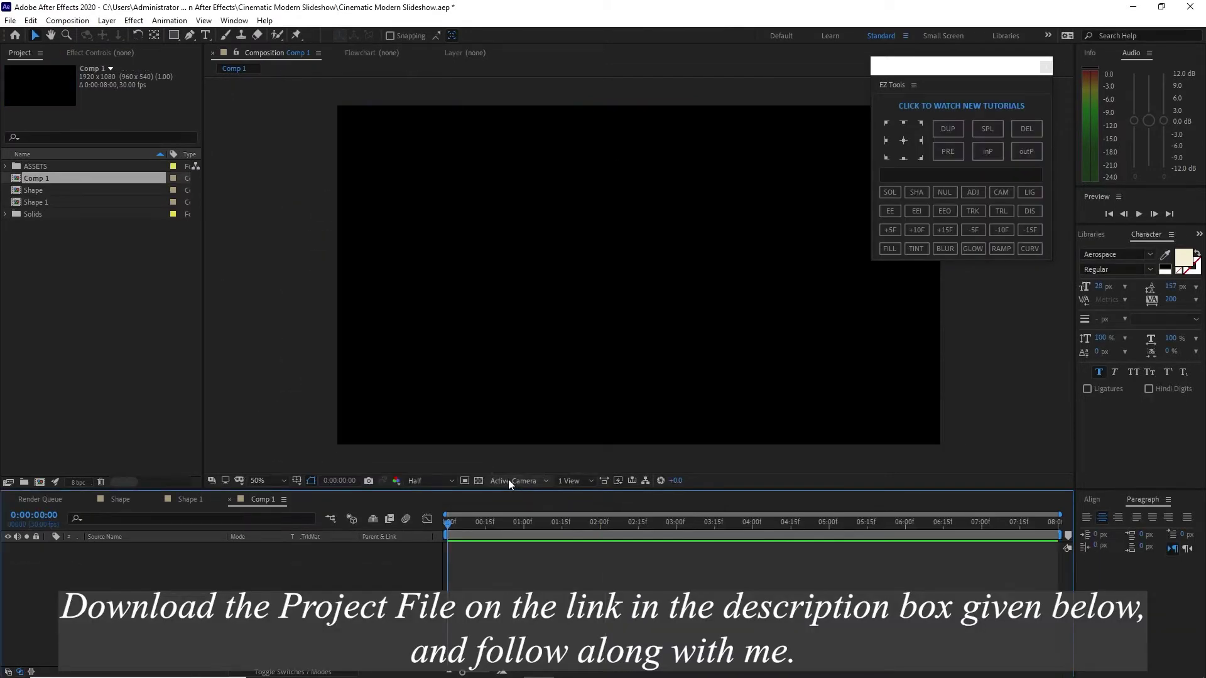
Step: Duplicate the Shape 1 composition four times and rename Comp 1 as Shape Merge 1
{"action": "left_click", "coordinate": [48, 204]}
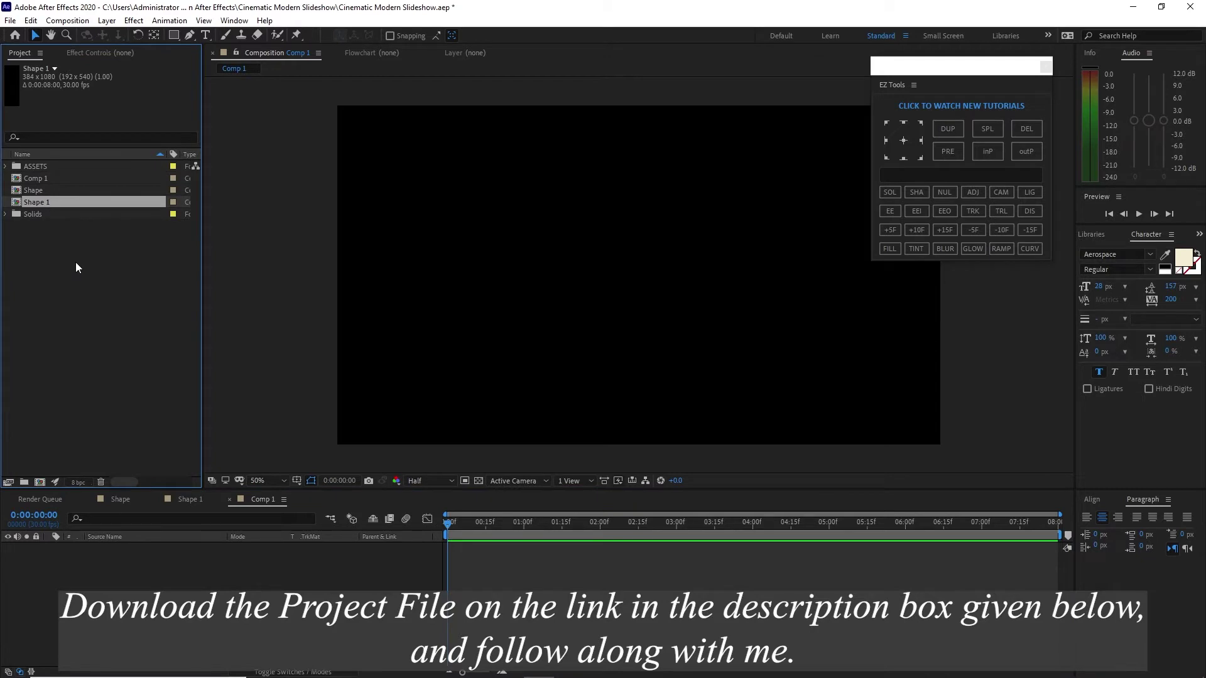
{"action": "key", "text": "ctrl+d"}
{"action": "key", "text": "ctrl+d"}
{"action": "key", "text": "ctrl+d"}
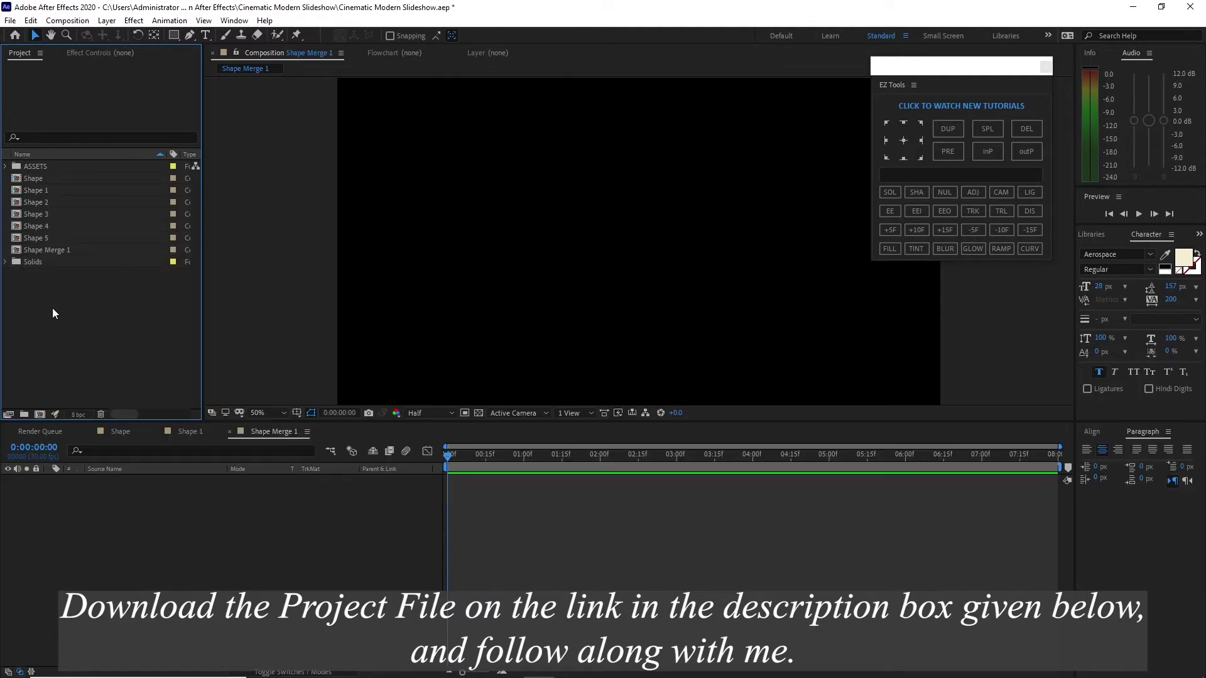
Step: Add Shape 1 to Shape 5 to the Shape Merge 1 timeline and keyframe their horizontal scale at 0% at the start
{"action": "left_click_drag", "start_coordinate": [9, 196], "coordinate": [126, 552]}
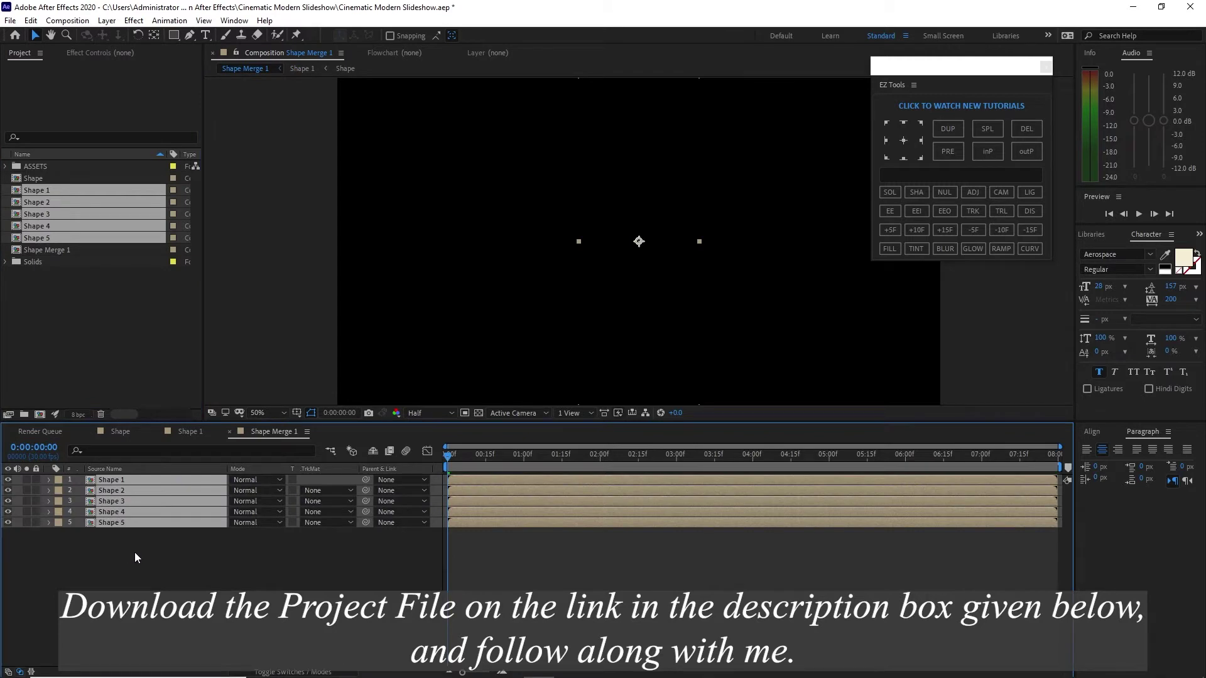
{"action": "key", "text": "s"}
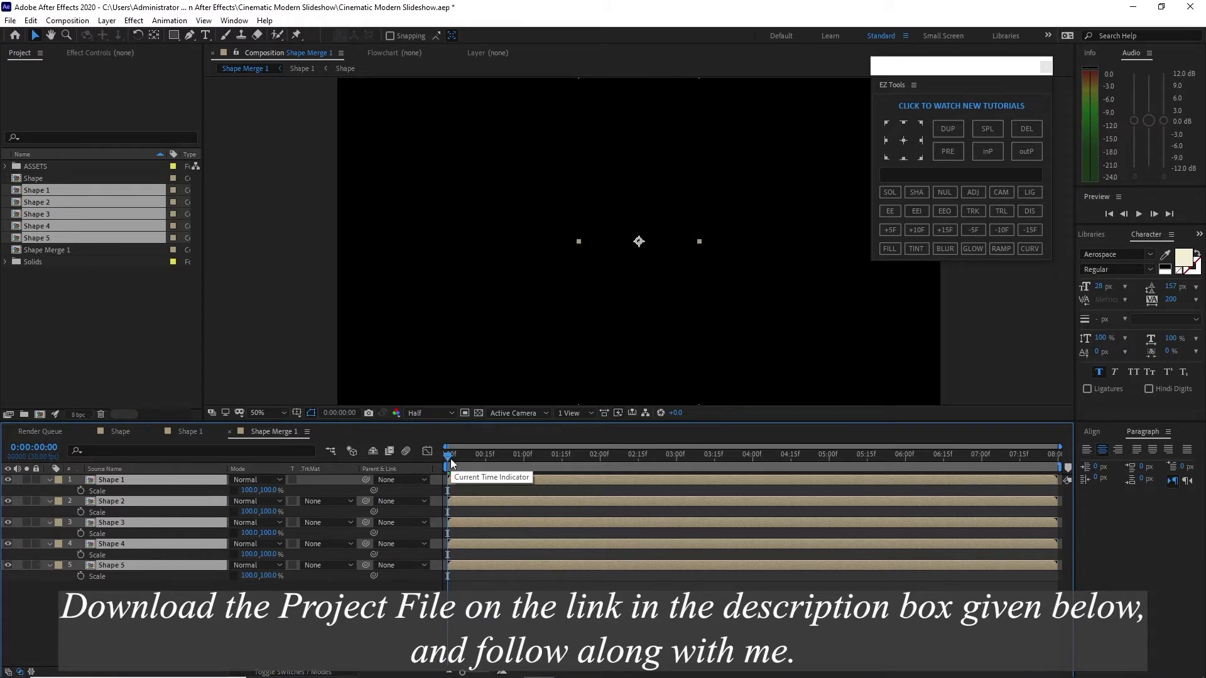
{"action": "left_click", "coordinate": [80, 490]}
{"action": "left_click", "coordinate": [251, 491]}
{"action": "left_click", "coordinate": [249, 491]}
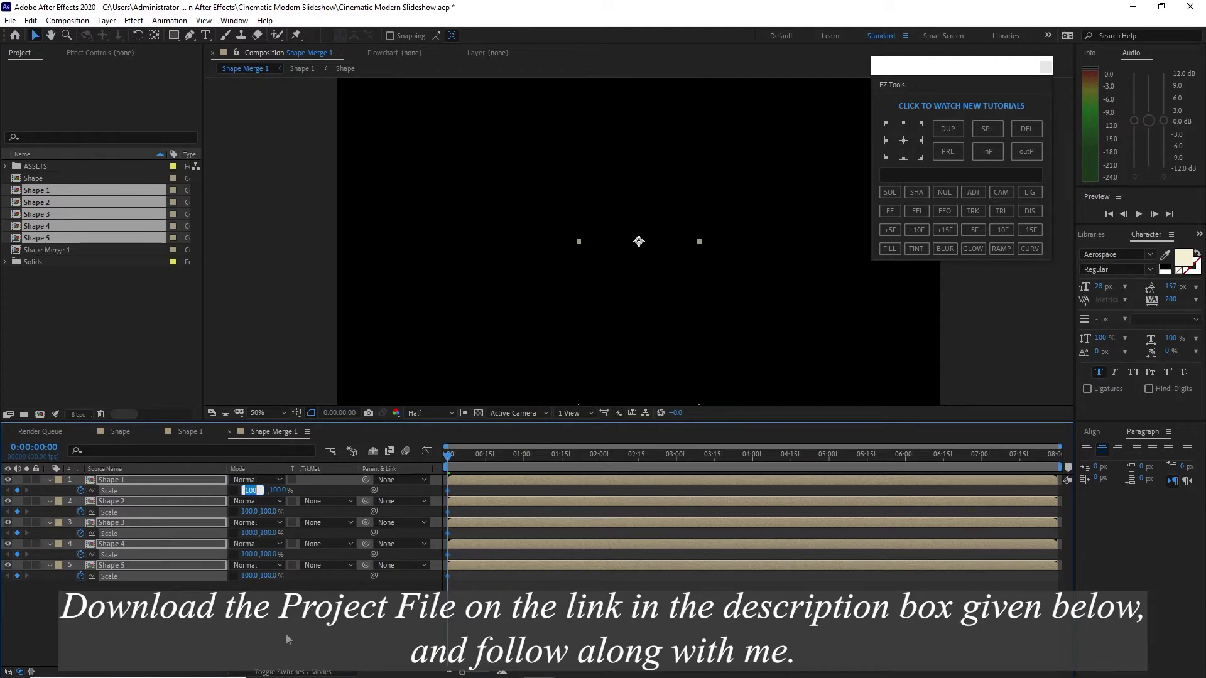
{"action": "type", "text": "0"}
Step: Keyframe the horizontal scale of all five Shape layers at 100% at 2 seconds
{"action": "right_click", "coordinate": [436, 482]}
{"action": "left_click", "coordinate": [448, 459]}
{"action": "left_click_drag", "start_coordinate": [448, 459], "coordinate": [599, 455]}
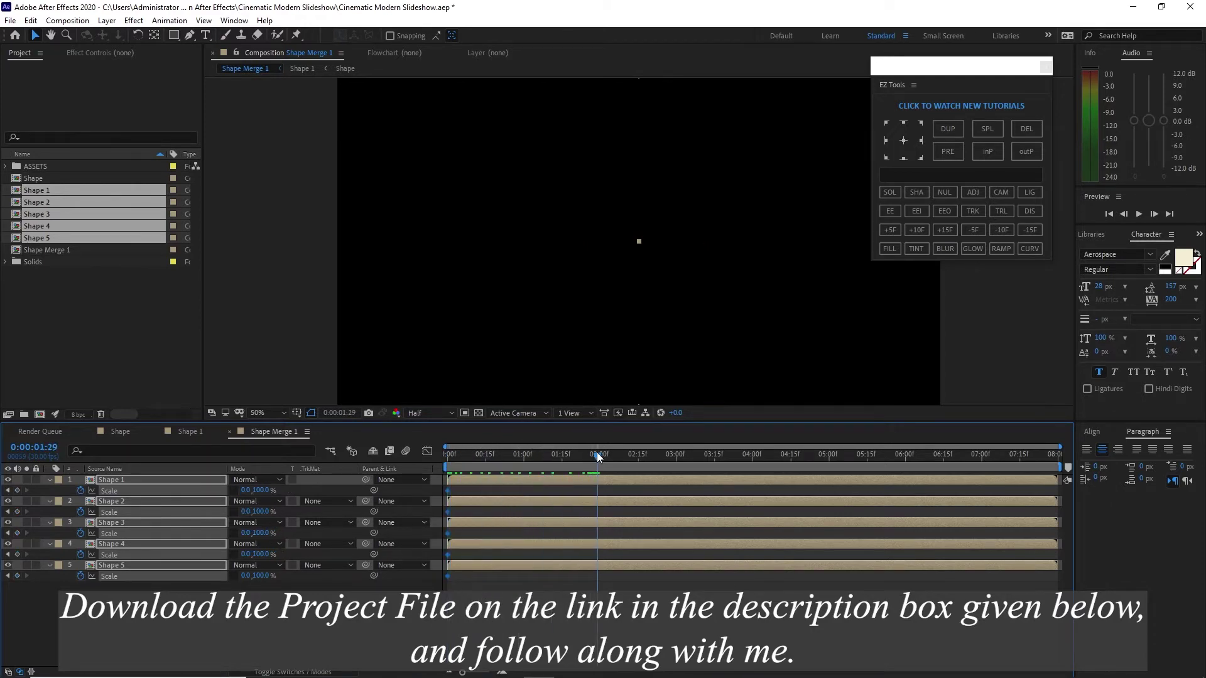
{"action": "left_click", "coordinate": [245, 490]}
{"action": "type", "text": "10"}
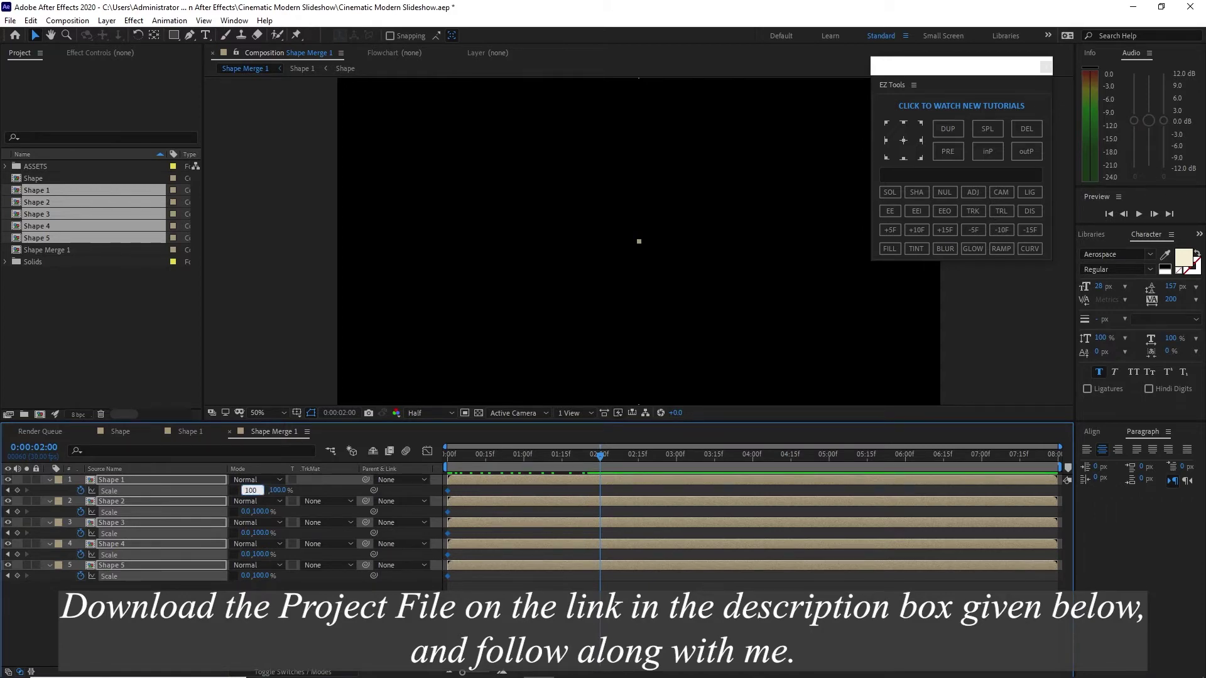
{"action": "key", "text": "Return"}
Step: Set the horizontal position of the Shape 2 layer to 576 and of the Shape 3 layer to 192
{"action": "left_click_drag", "start_coordinate": [129, 593], "coordinate": [142, 488]}
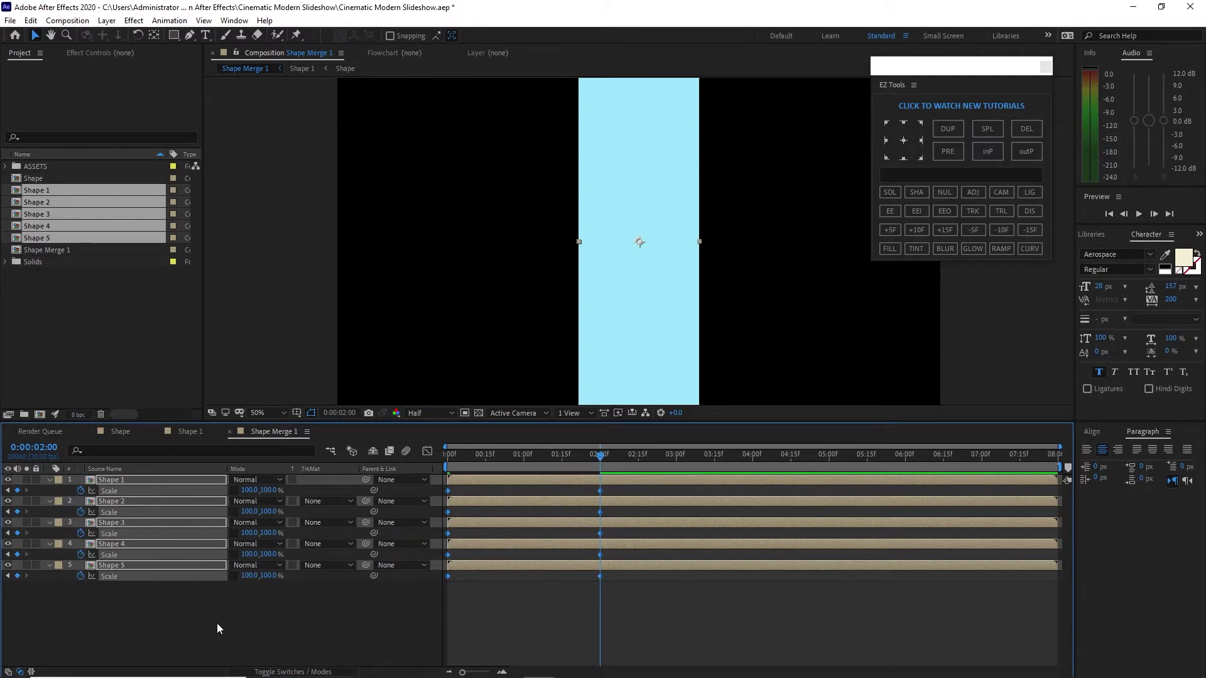
{"action": "key", "text": "p"}
{"action": "left_click", "coordinate": [240, 512]}
{"action": "type", "text": "57"}
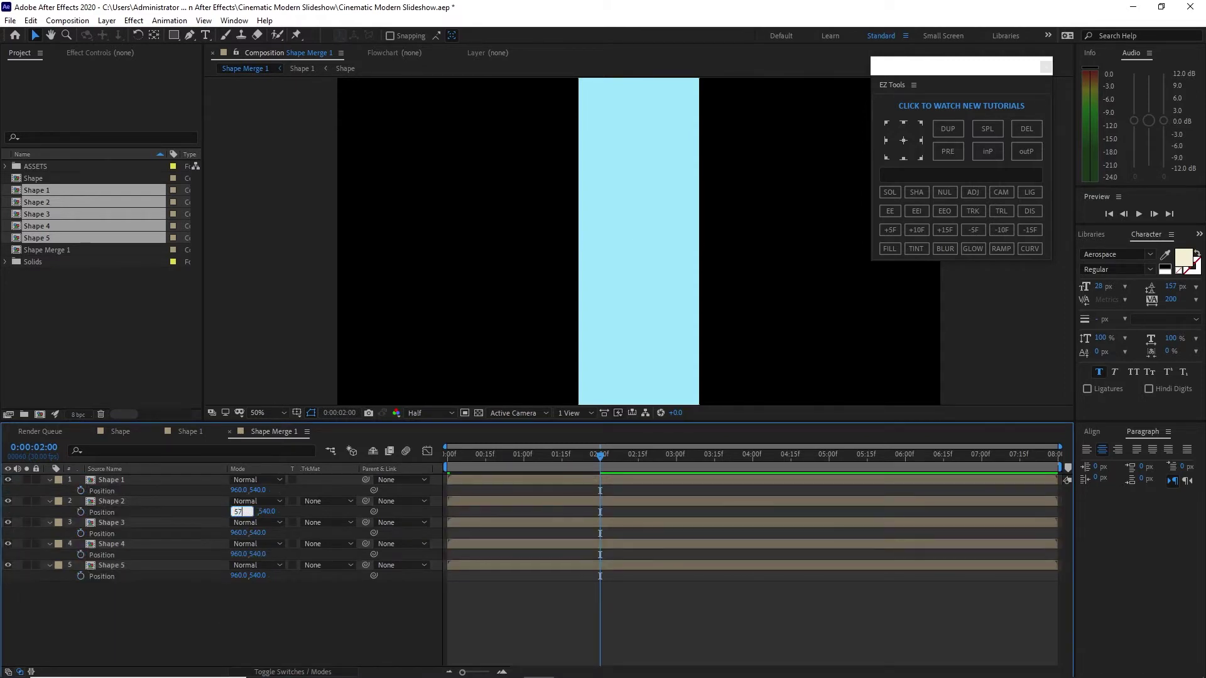
{"action": "type", "text": "6"}
{"action": "key", "text": "Tab"}
{"action": "key", "text": "Tab"}
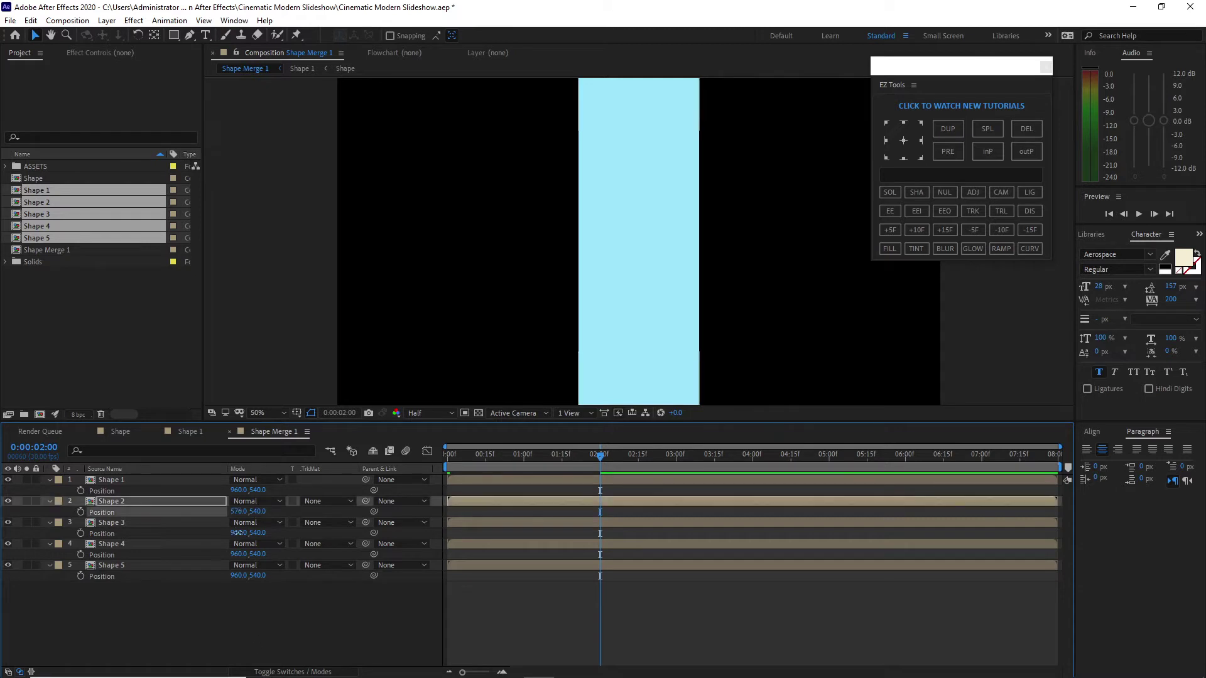
{"action": "type", "text": "1"}
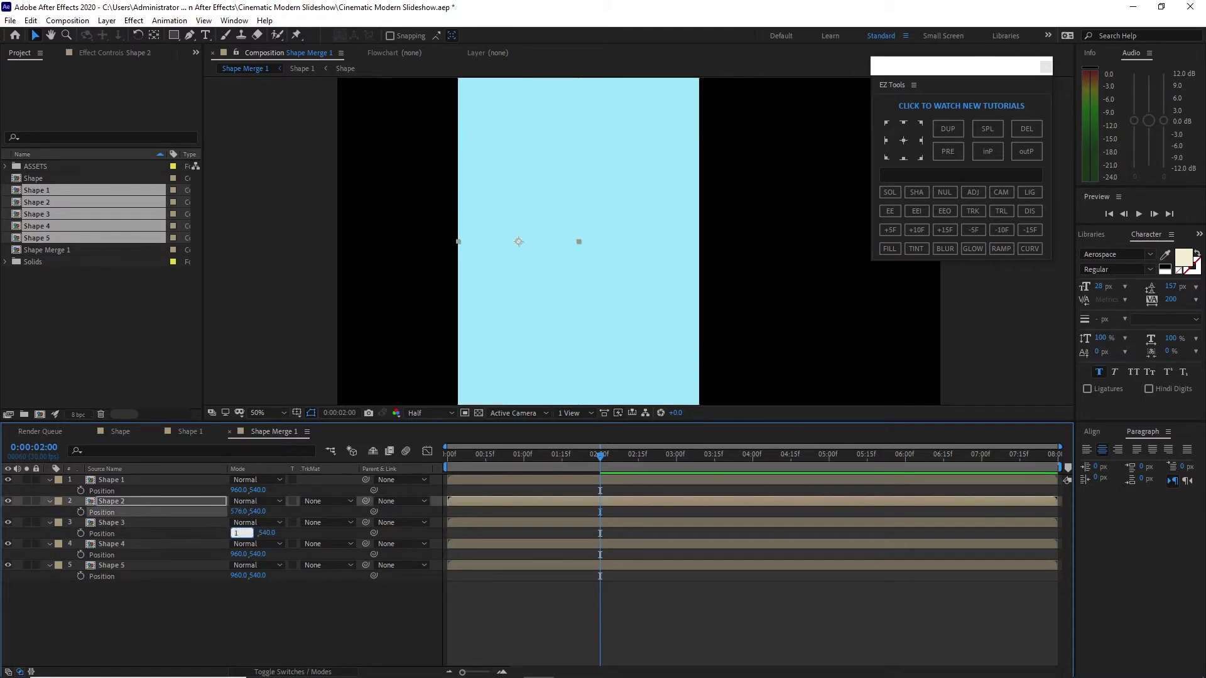
{"action": "type", "text": "92"}
{"action": "key", "text": "Tab"}
{"action": "key", "text": "Tab"}
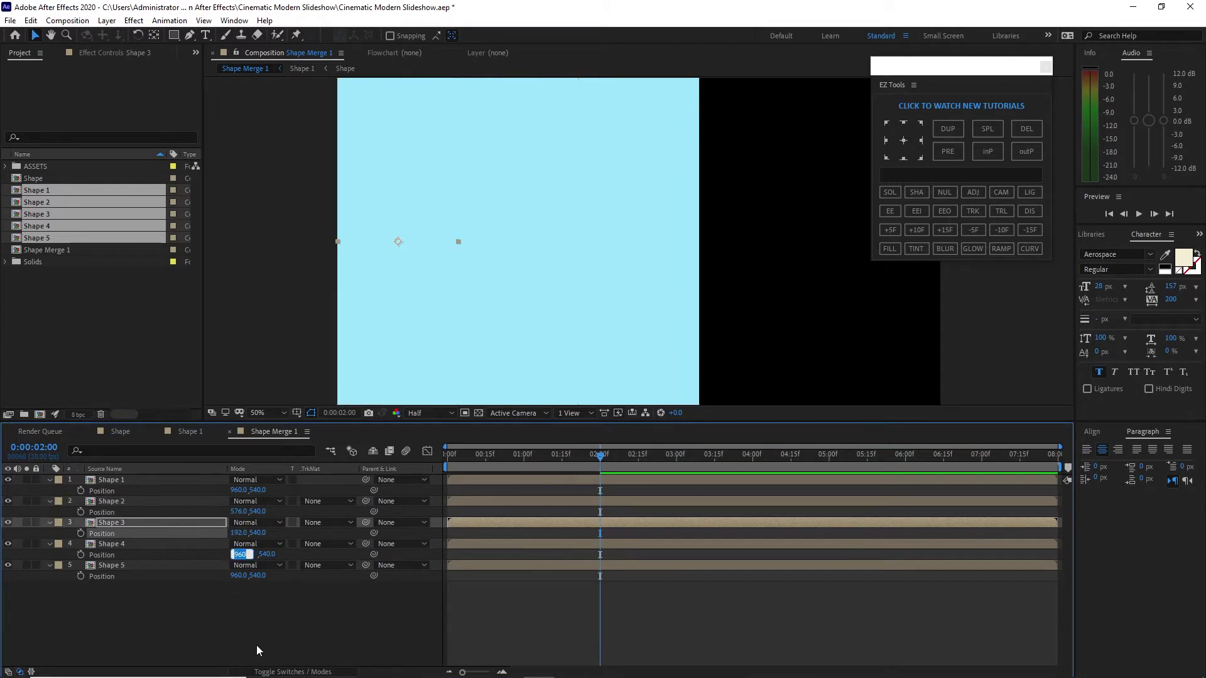
Step: Set the horizontal position of the Shape 4 layer to 1344 and of the Shape 5 layer to 1728
{"action": "type", "text": "1344"}
{"action": "key", "text": "Tab"}
{"action": "key", "text": "Tab"}
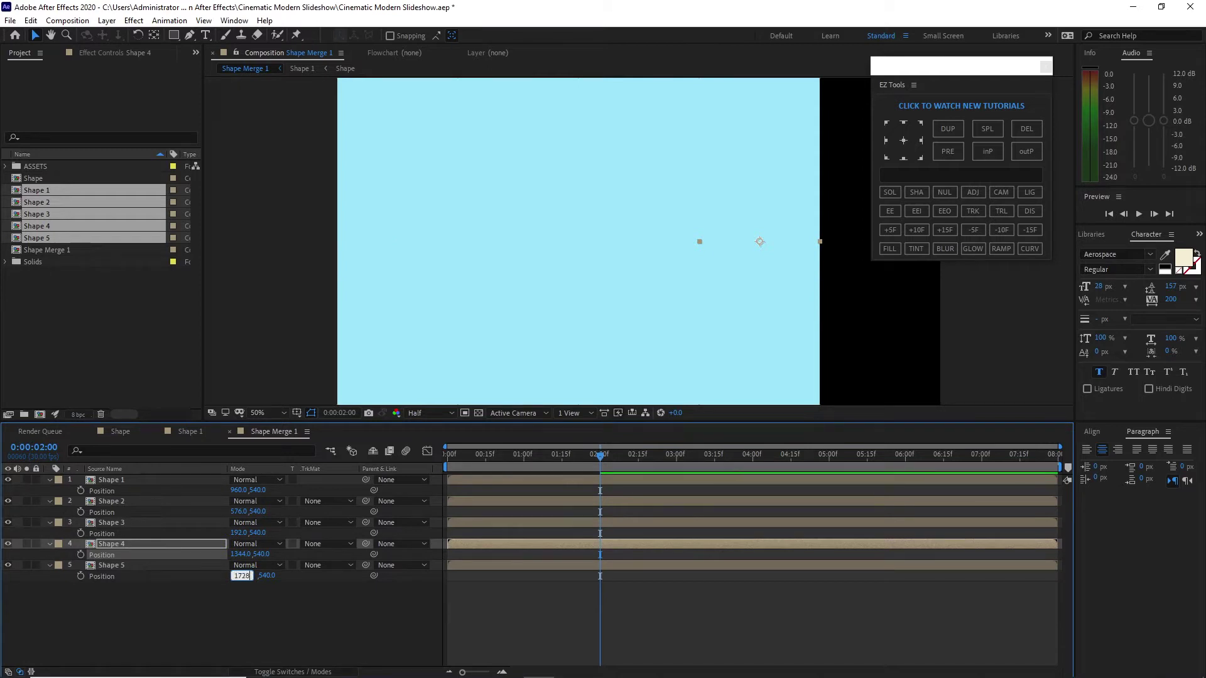
{"action": "left_click", "coordinate": [270, 611]}
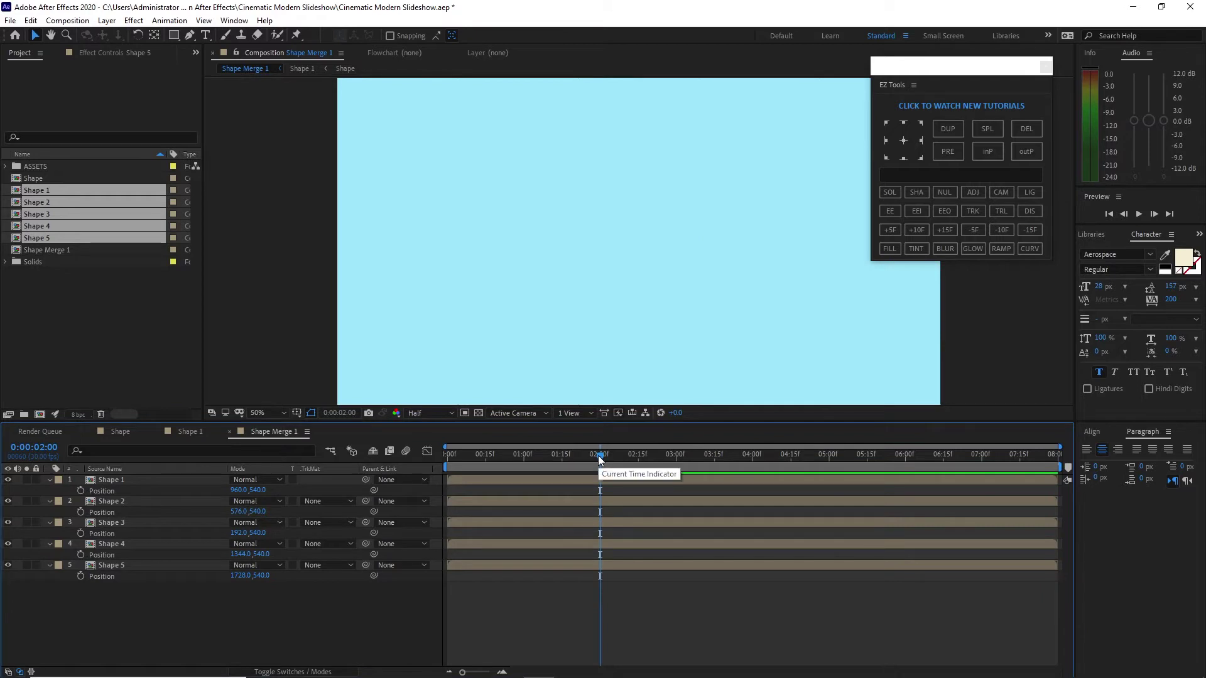
Step: Move the current time to 0:00:01:29 and select all five Shape layers with their properties collapsed
{"action": "left_click_drag", "start_coordinate": [600, 460], "coordinate": [595, 436]}
{"action": "key", "text": "u"}
{"action": "left_click_drag", "start_coordinate": [130, 579], "coordinate": [136, 482]}
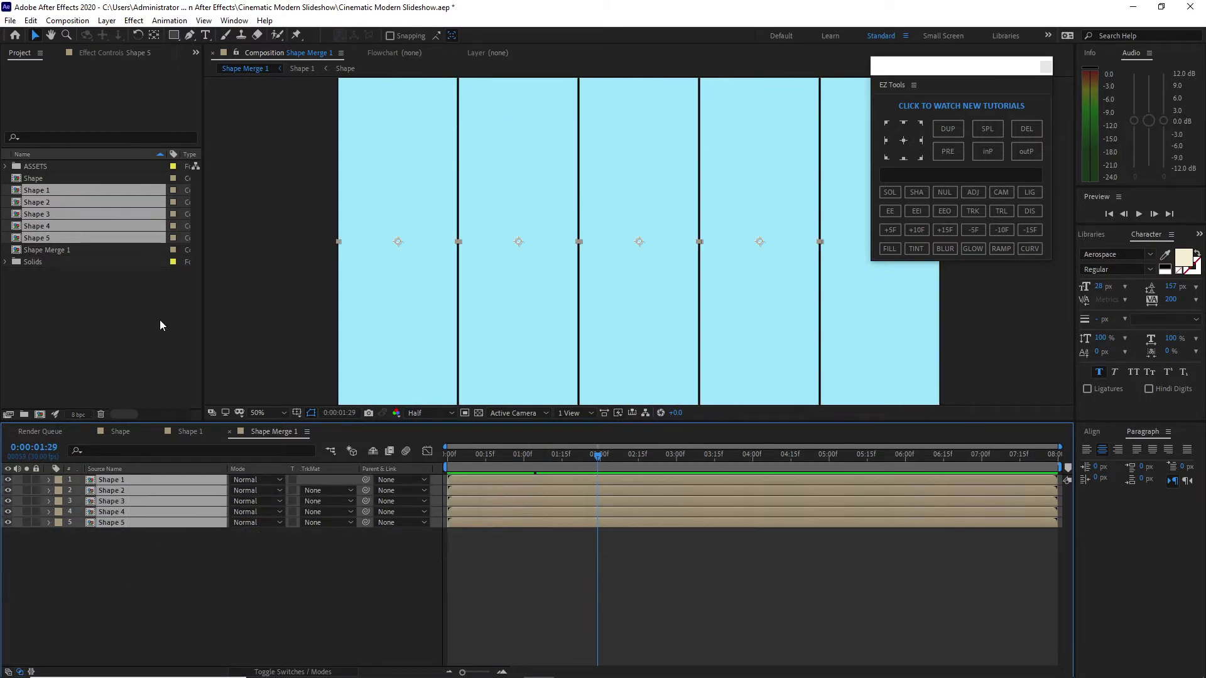
Step: Pre-compose the five selected Shape layers into a composition named Shape Animate, moving all attributes into it
{"action": "left_click", "coordinate": [108, 21]}
{"action": "mouse_move", "coordinate": [148, 362]}
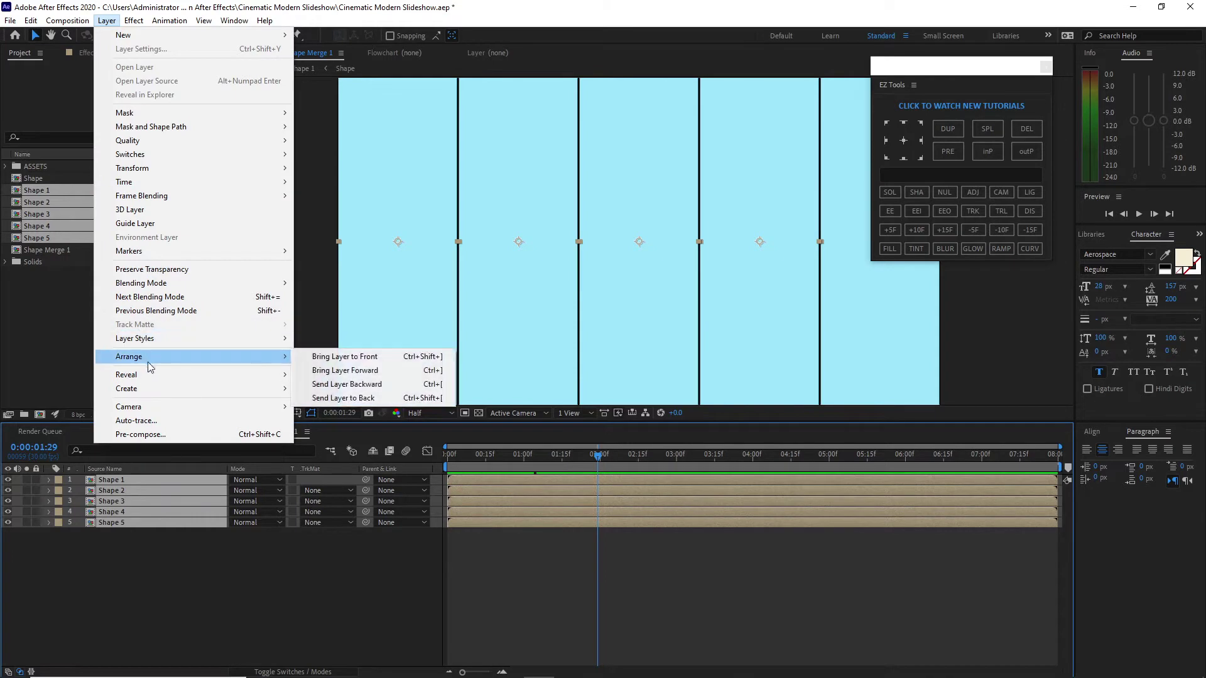
{"action": "key", "text": "ctrl+shift+c"}
{"action": "left_click", "coordinate": [496, 353]}
{"action": "left_click", "coordinate": [578, 266]}
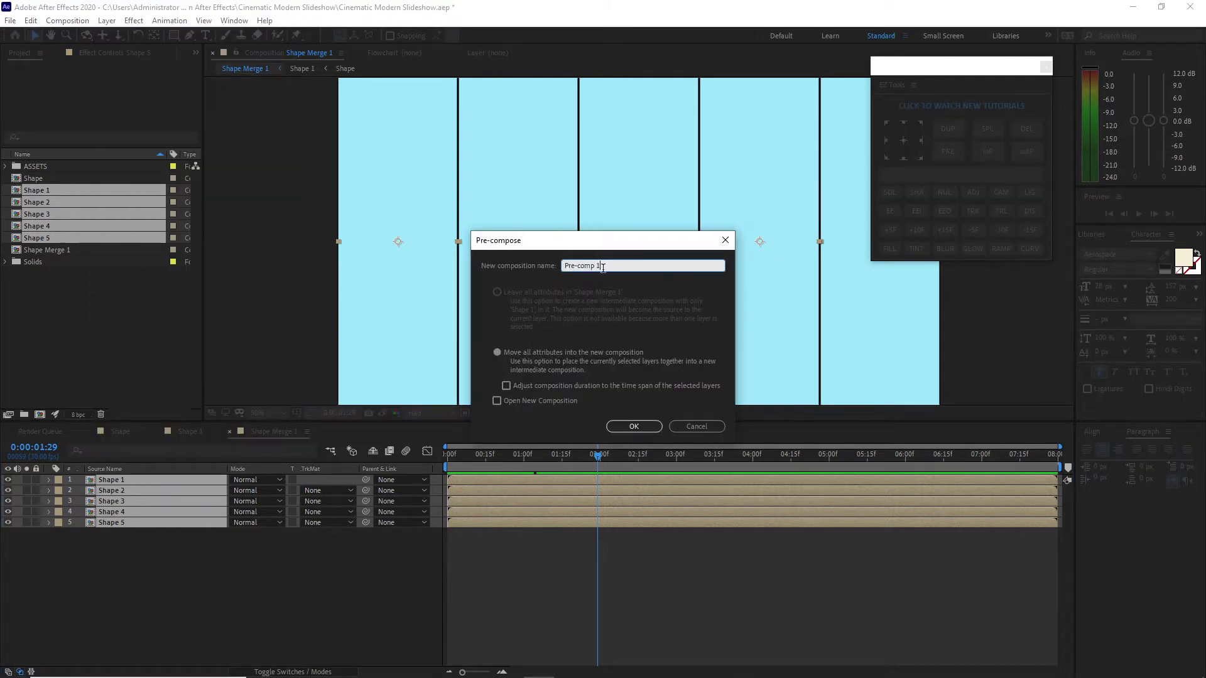
{"action": "key", "text": "ctrl+a"}
{"action": "type", "text": "Shape Animate"}
{"action": "left_click", "coordinate": [497, 351]}
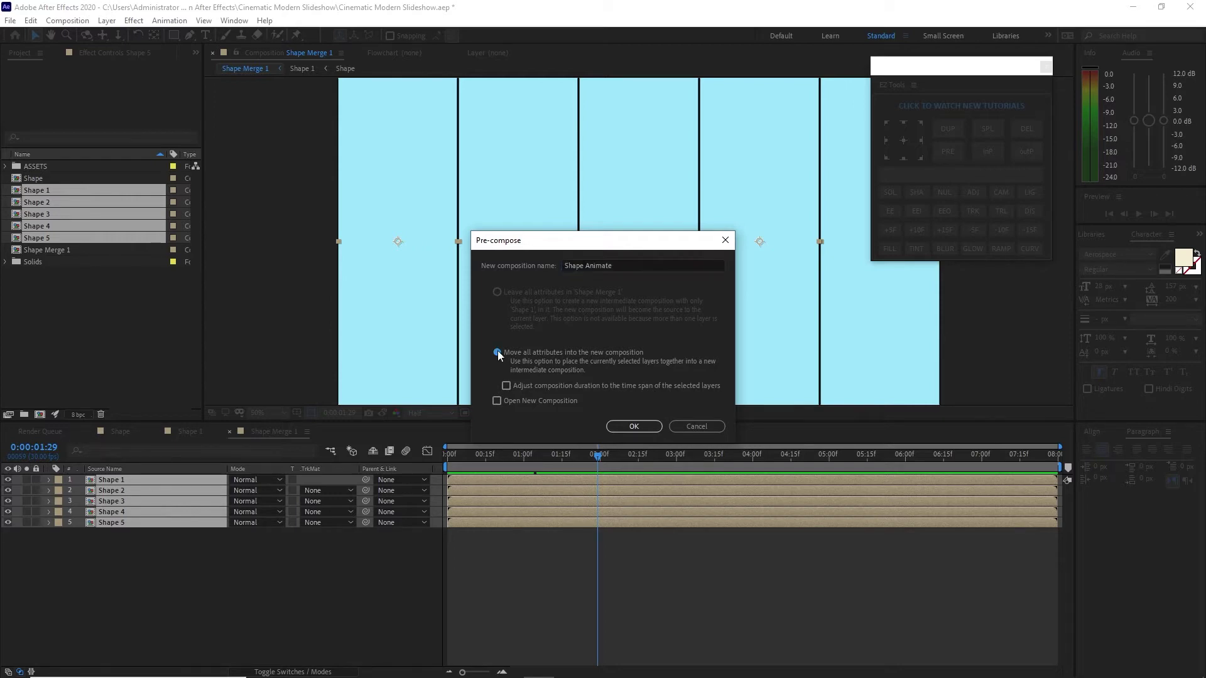
{"action": "left_click", "coordinate": [633, 427]}
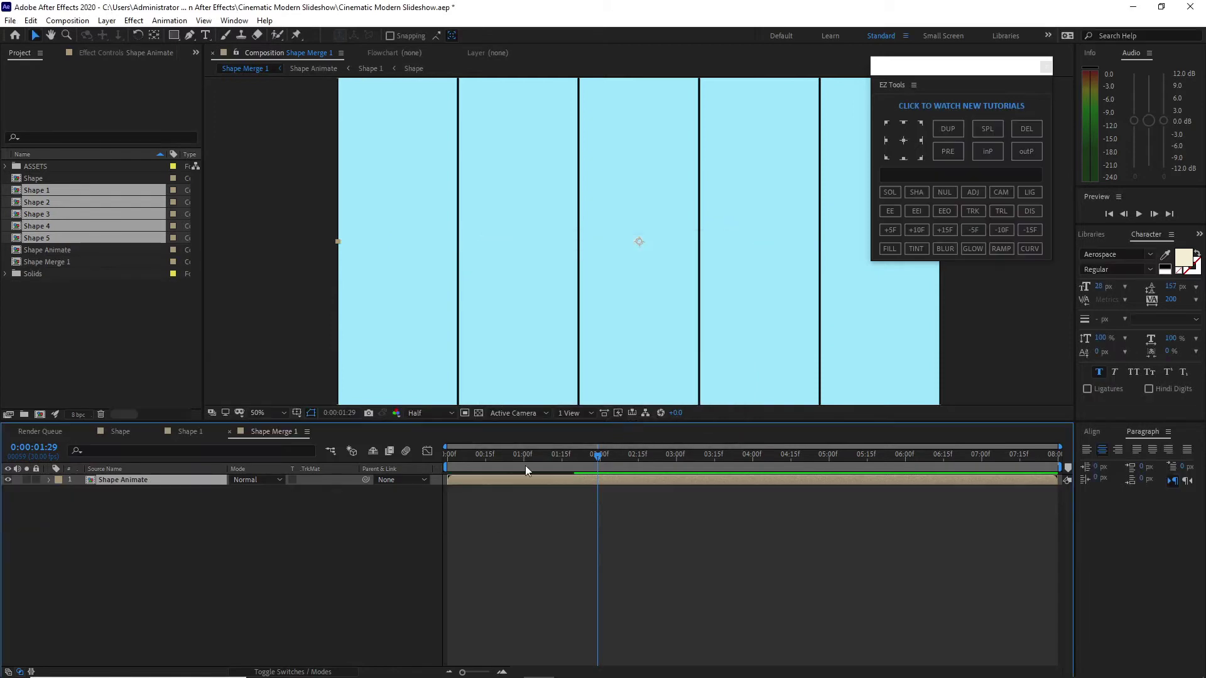
Step: Add a Drop Shadow layer style to the Shape Animate layer and set its color to white (FFFFFF)
{"action": "left_click", "coordinate": [108, 23]}
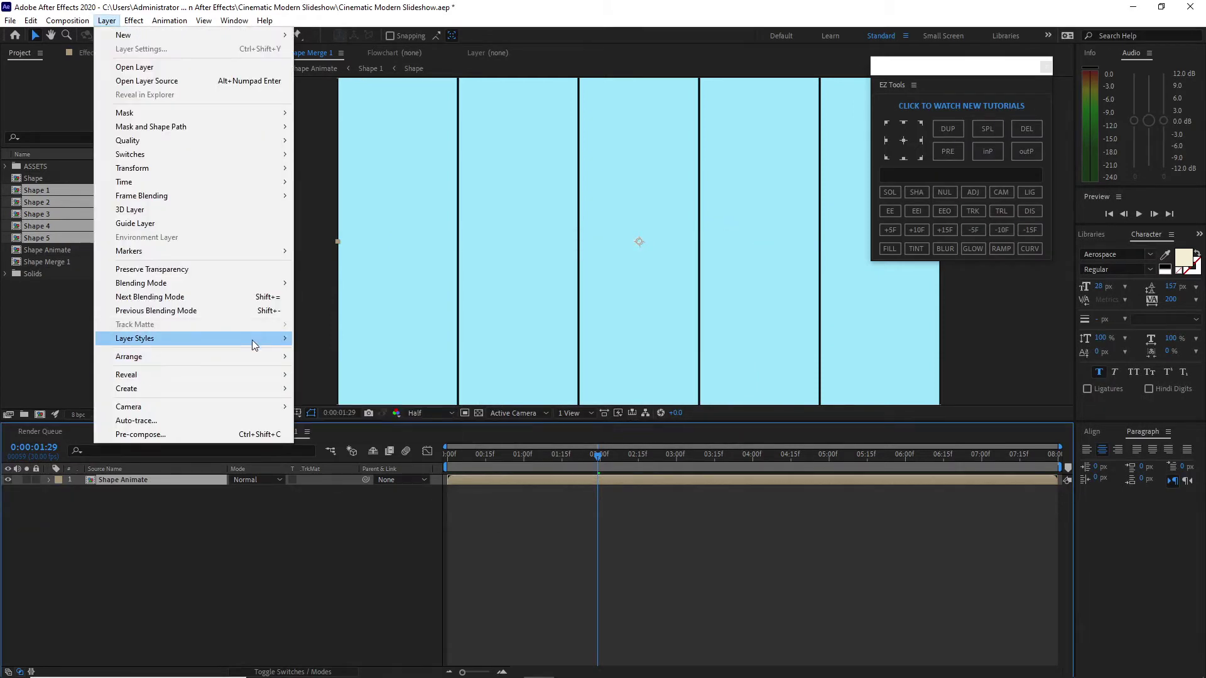
{"action": "mouse_move", "coordinate": [279, 339]}
{"action": "left_click", "coordinate": [321, 382]}
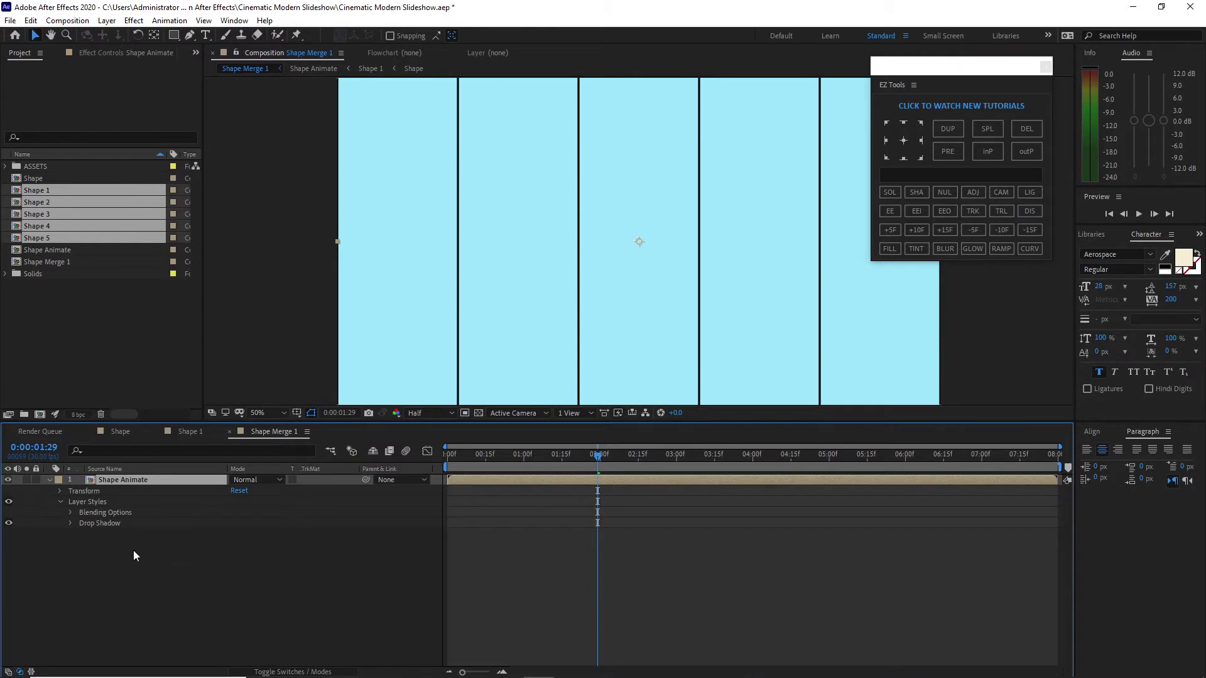
{"action": "left_click", "coordinate": [70, 523]}
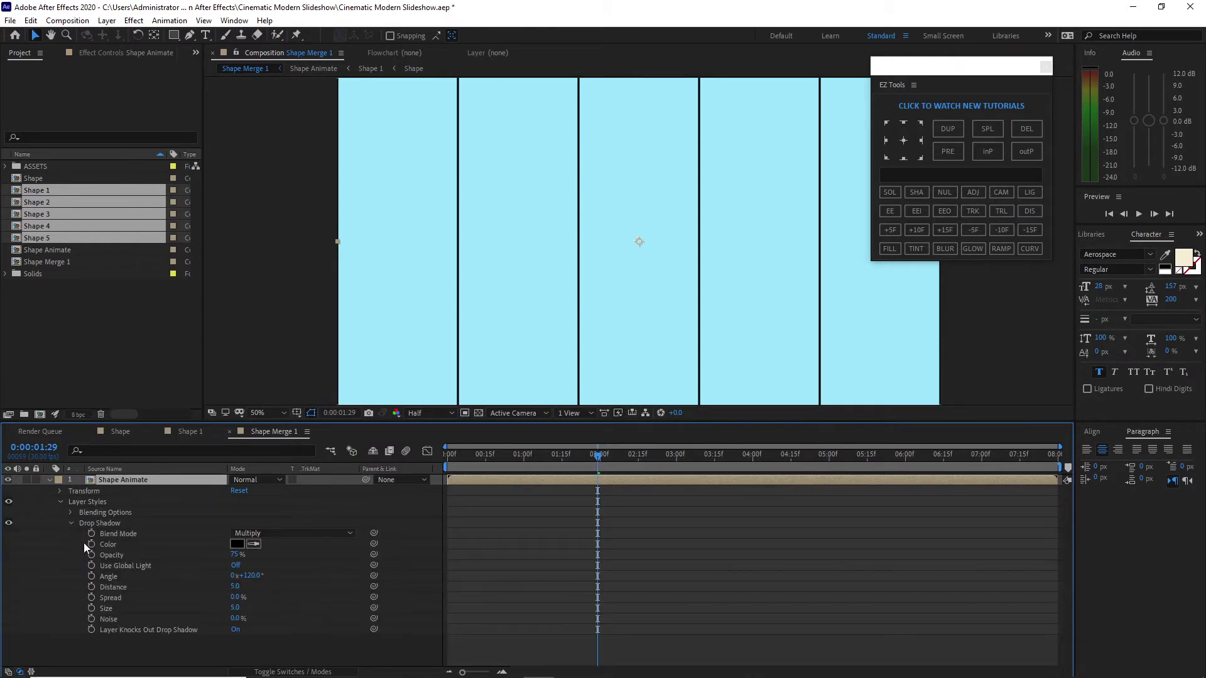
{"action": "left_click", "coordinate": [240, 545]}
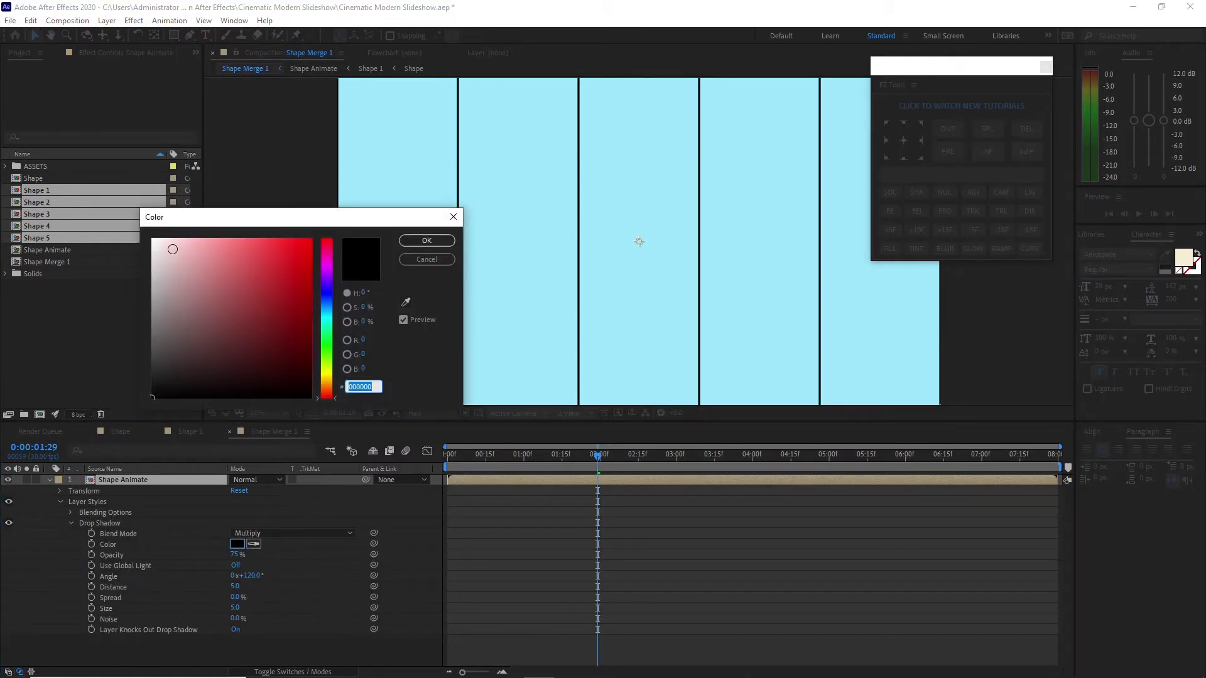
{"action": "left_click", "coordinate": [152, 240]}
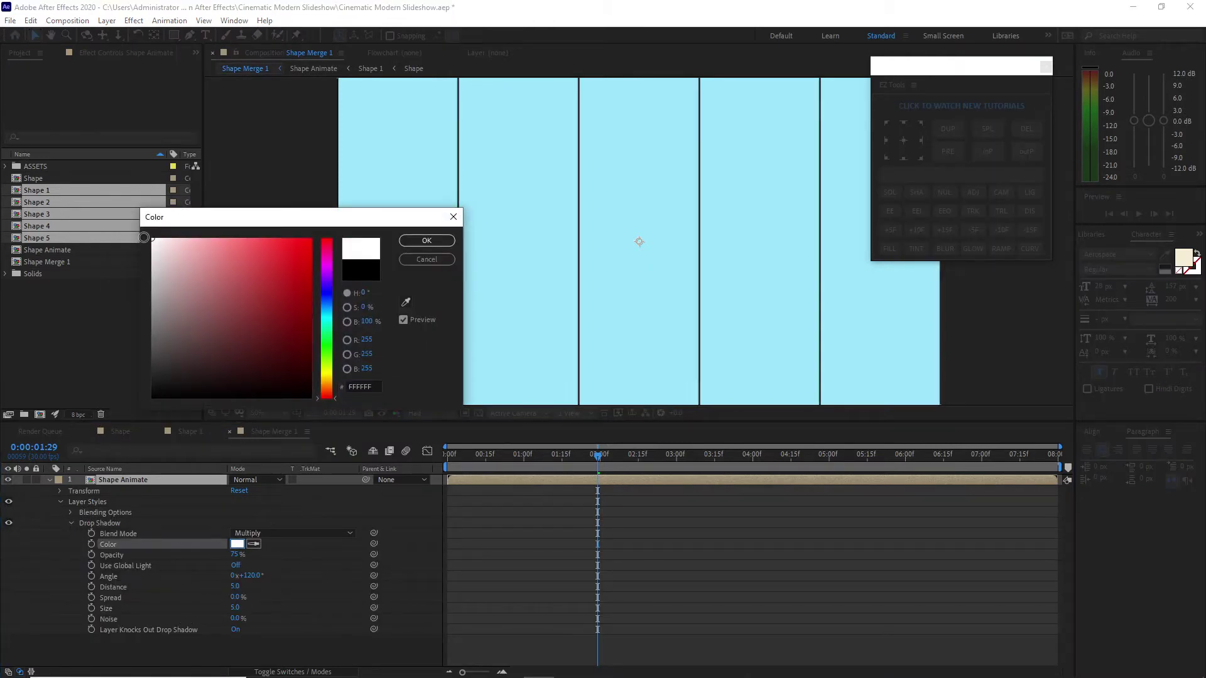
{"action": "left_click", "coordinate": [414, 242]}
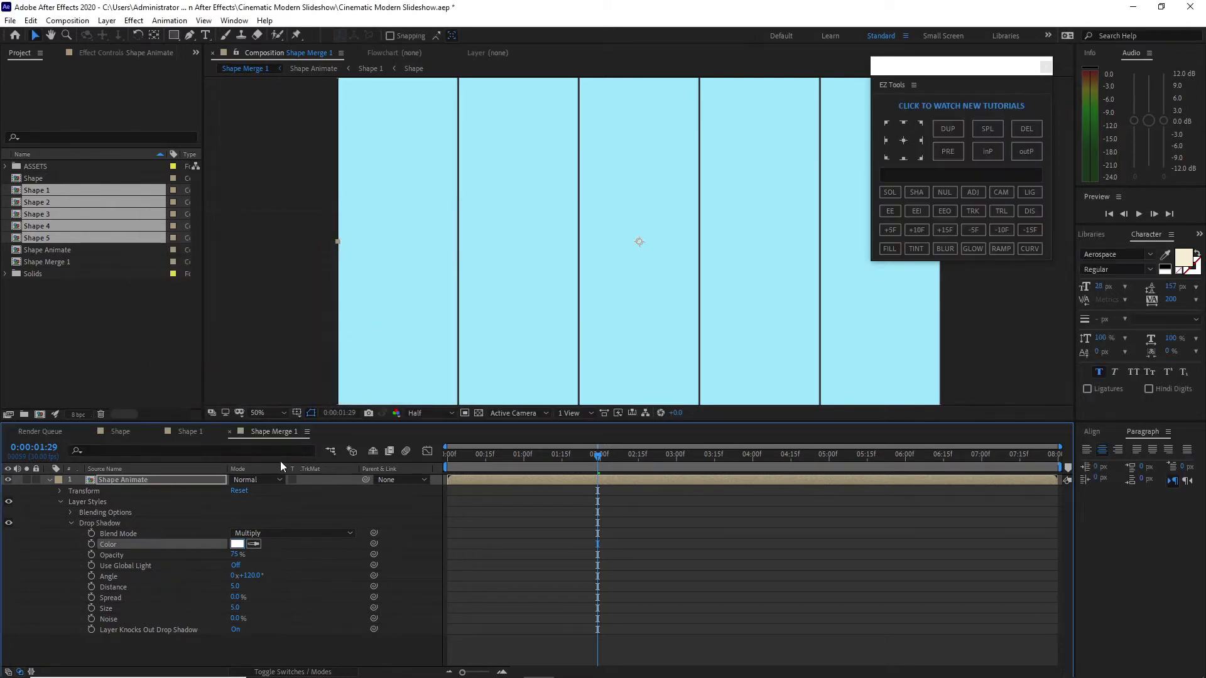
Step: Set the drop shadow's opacity to 60% and size to 60, check it at 0:00:00:23, and collapse the layer's properties
{"action": "left_click", "coordinate": [237, 555]}
{"action": "type", "text": "60"}
{"action": "left_click", "coordinate": [235, 607]}
{"action": "type", "text": "6"}
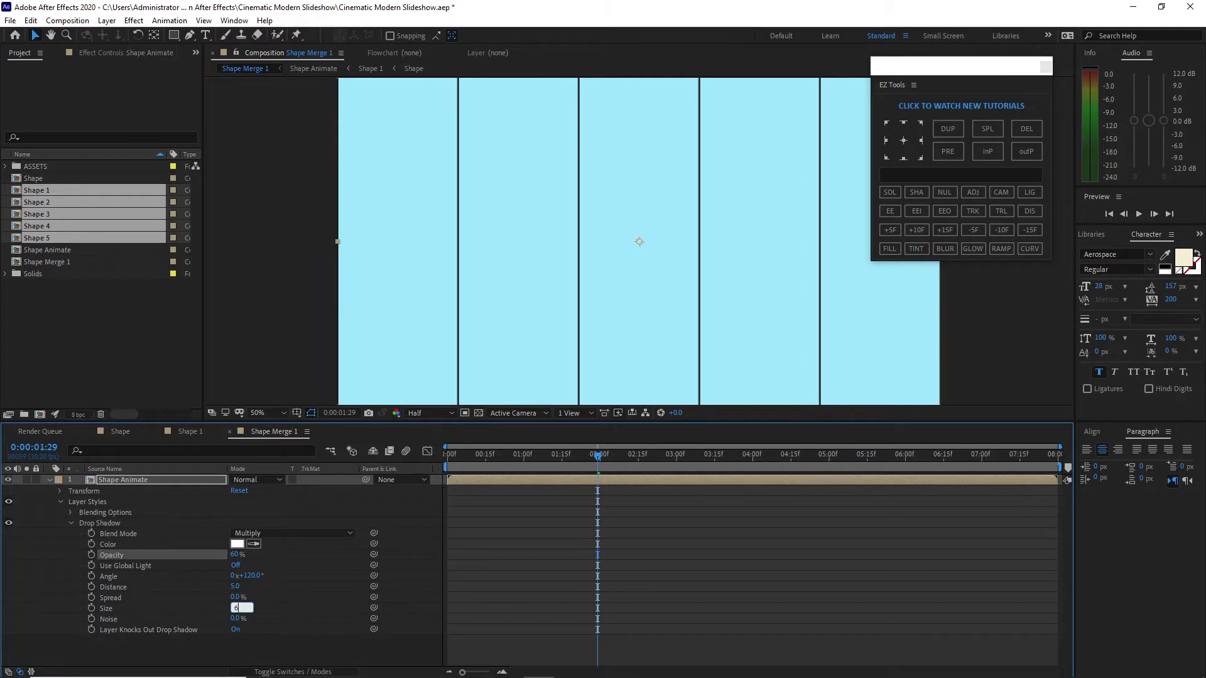
{"action": "left_click", "coordinate": [601, 476]}
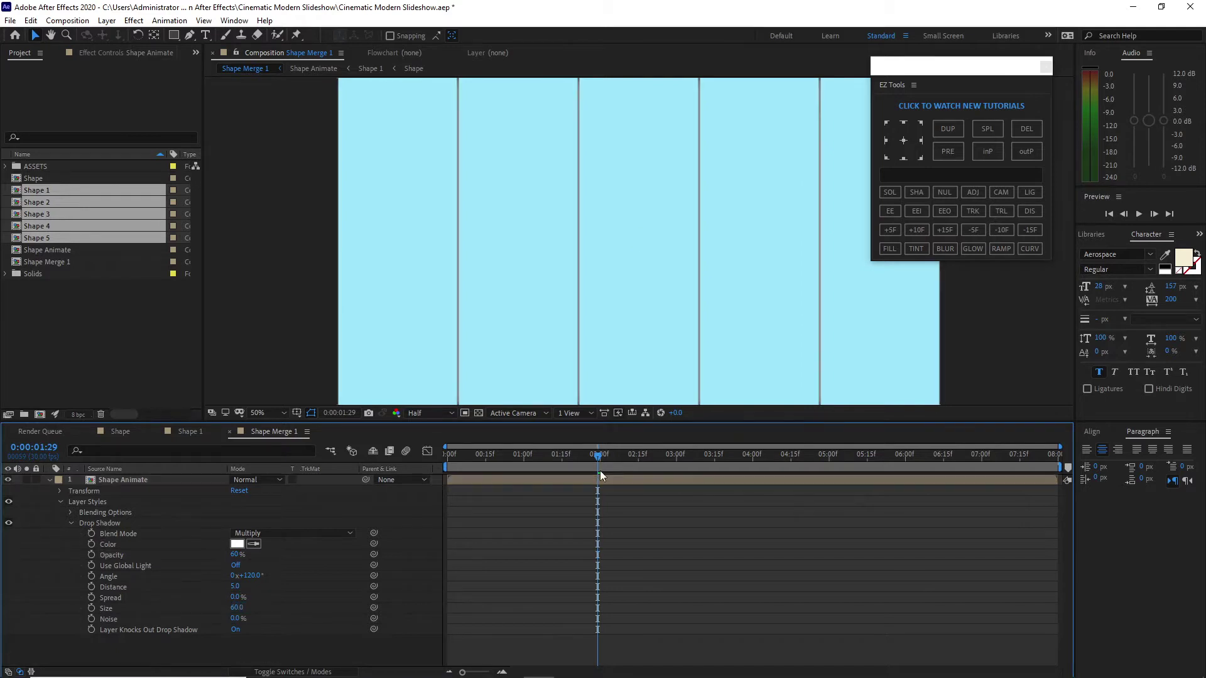
{"action": "left_click_drag", "start_coordinate": [600, 456], "coordinate": [508, 474]}
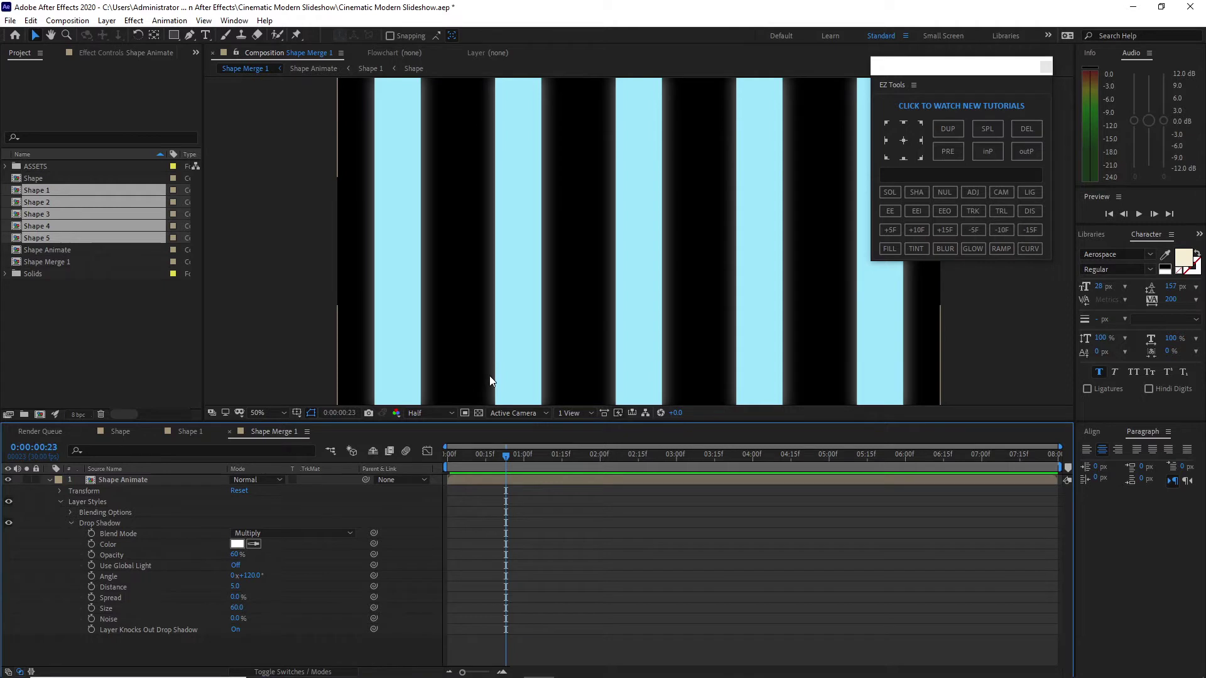
{"action": "left_click", "coordinate": [70, 523]}
{"action": "left_click", "coordinate": [60, 502]}
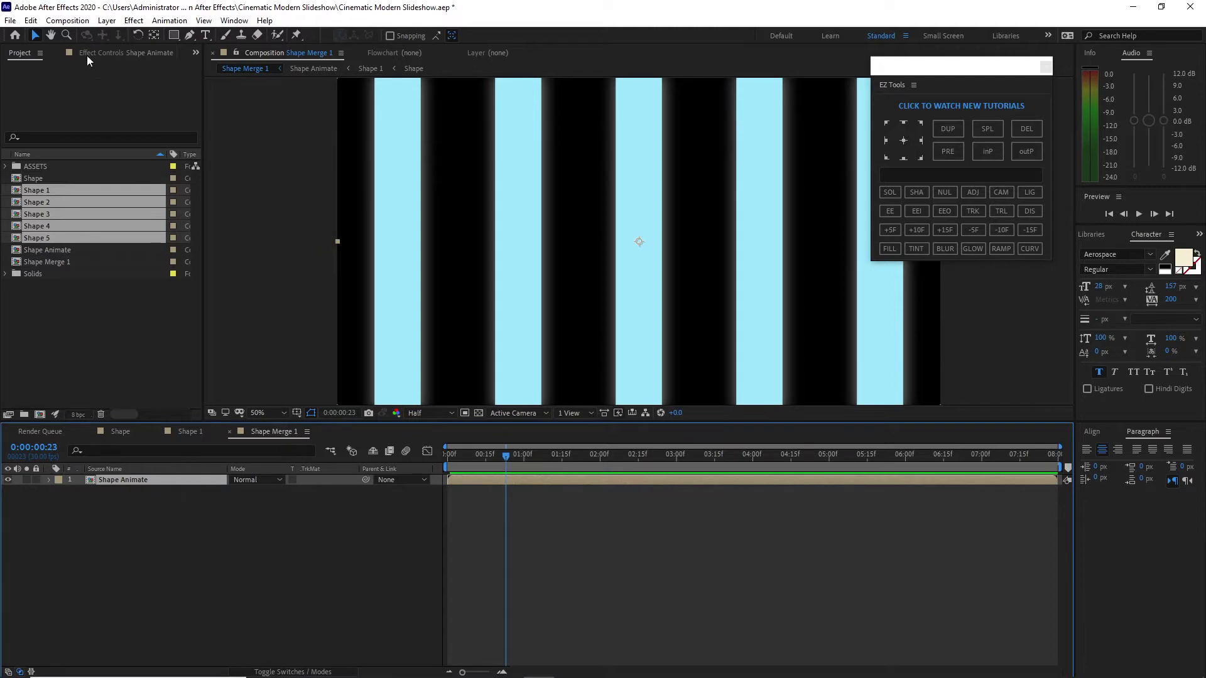
Step: Apply a Fill effect to the Shape Animate layer and set its color to black (000000)
{"action": "left_click", "coordinate": [135, 22]}
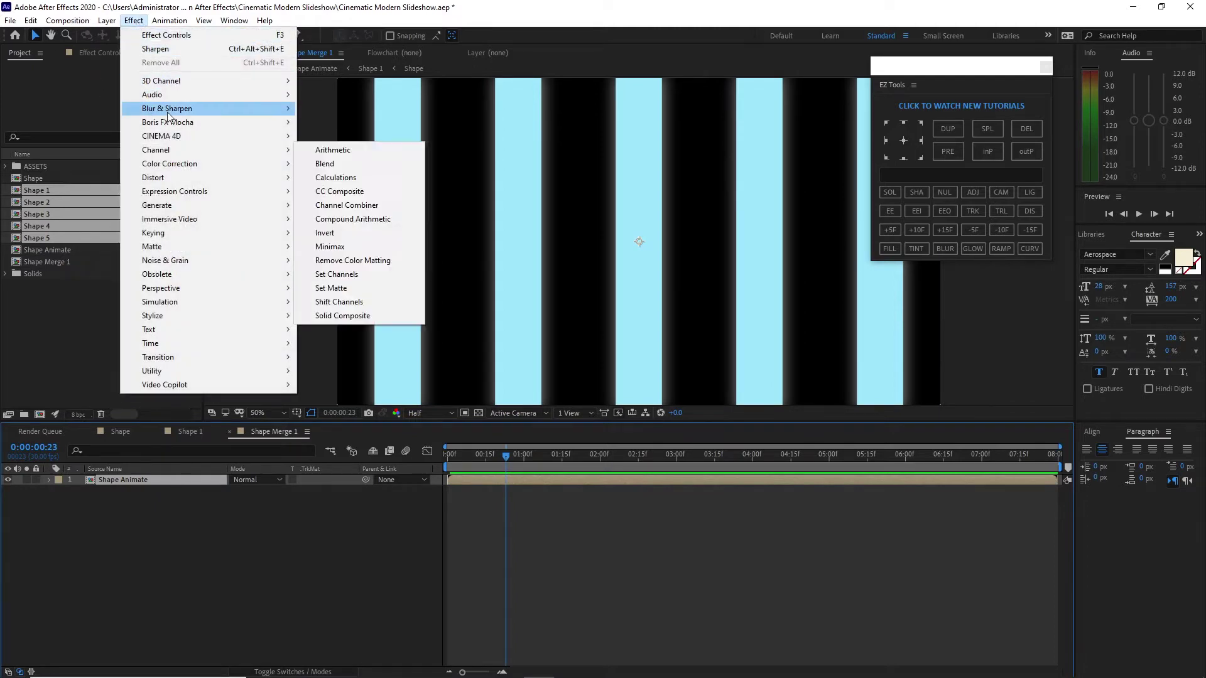
{"action": "mouse_move", "coordinate": [207, 205]}
{"action": "left_click", "coordinate": [359, 409]}
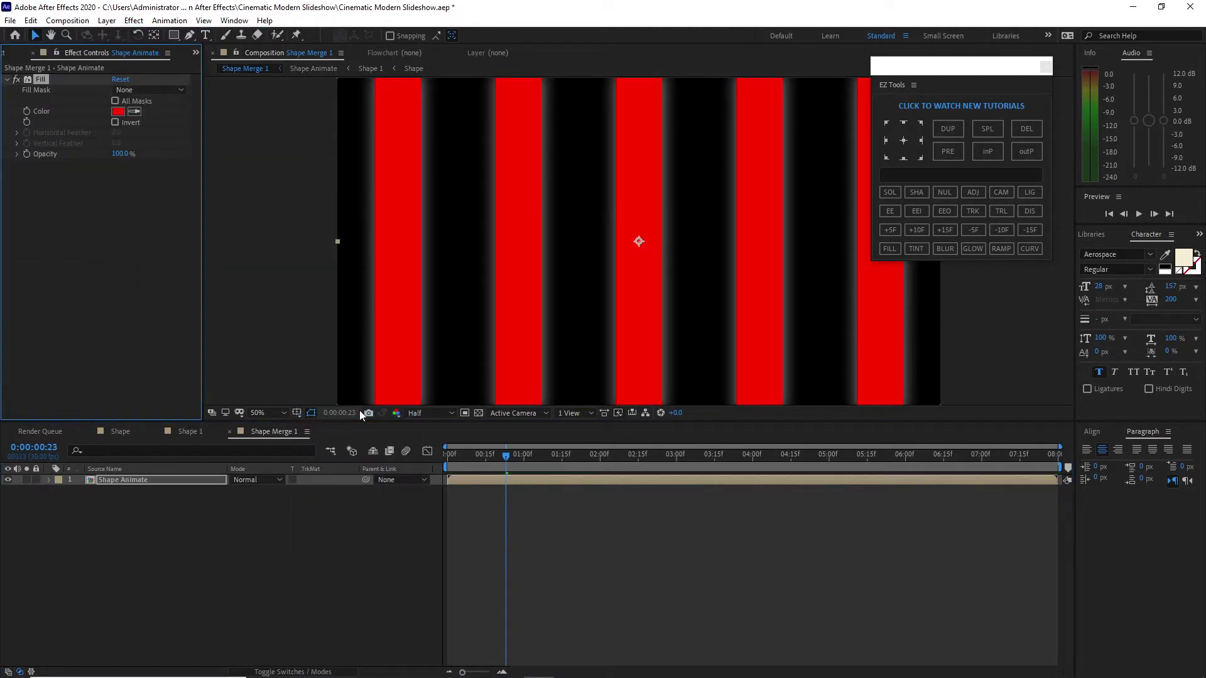
{"action": "left_click", "coordinate": [117, 111]}
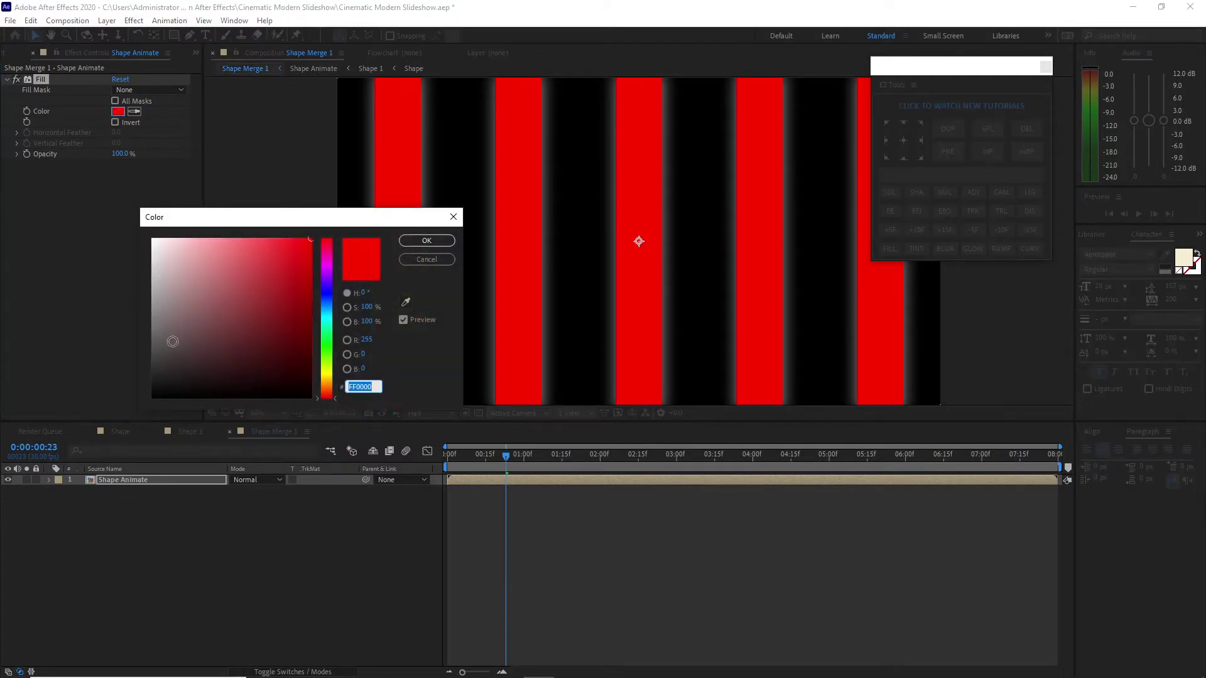
{"action": "left_click_drag", "start_coordinate": [170, 339], "coordinate": [141, 408]}
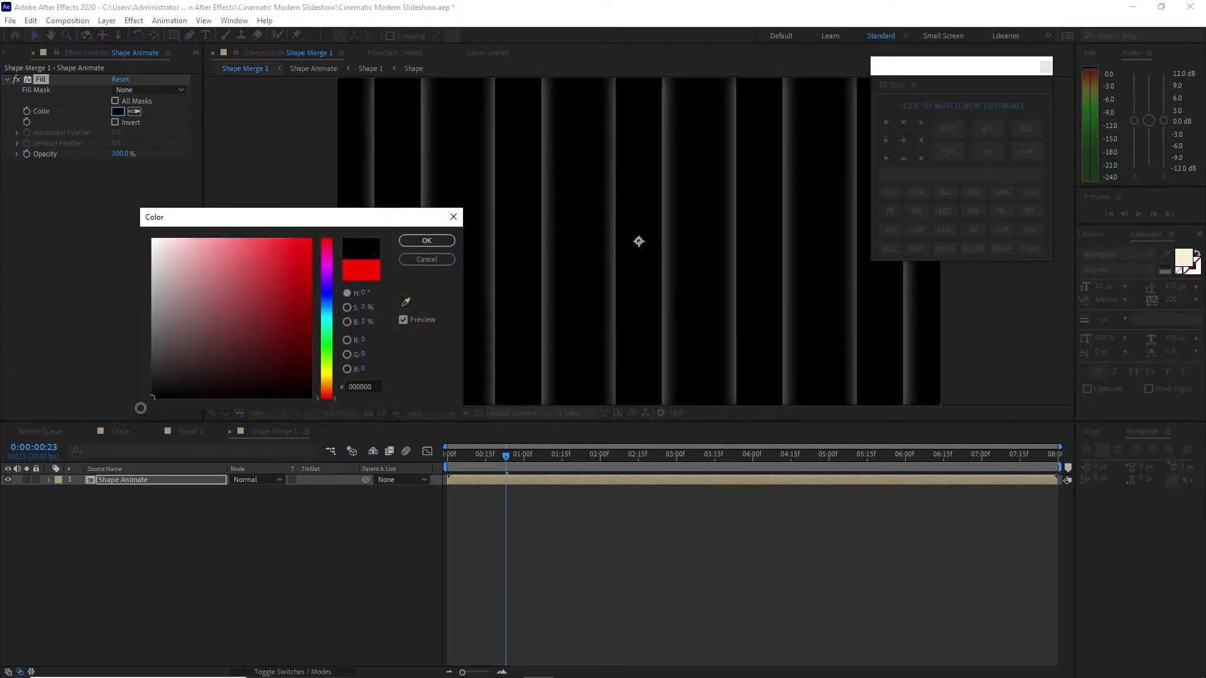
{"action": "left_click", "coordinate": [425, 241]}
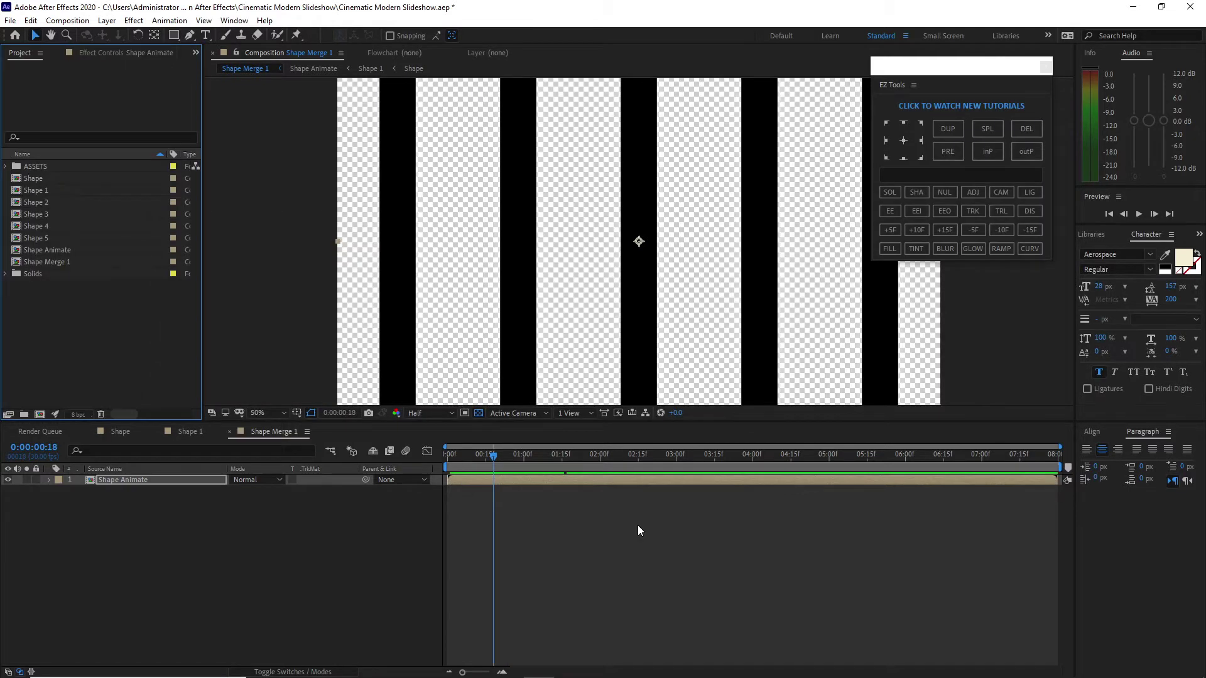
Step: Create a 1920 x 1080 composition named Placeholder 1 at 30 fps with a duration of 0:00:08:00
{"action": "left_click", "coordinate": [67, 20]}
{"action": "left_click", "coordinate": [94, 35]}
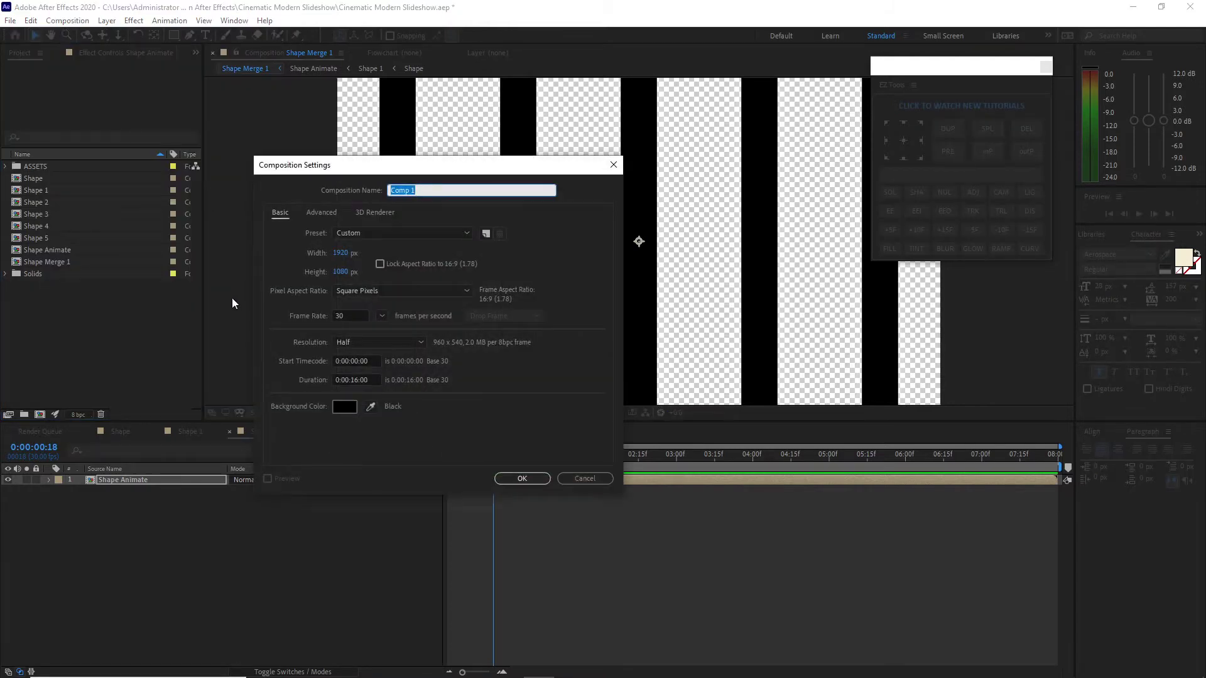
{"action": "type", "text": "Placeholder"}
{"action": "left_click", "coordinate": [355, 381]}
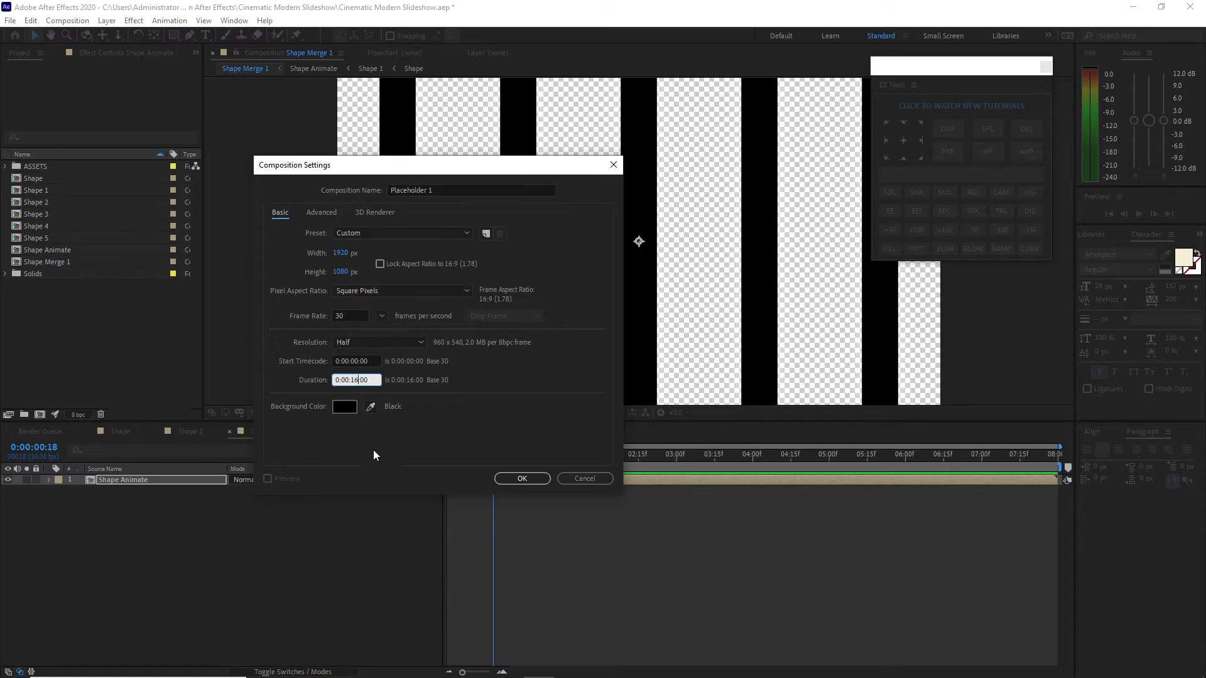
{"action": "left_click", "coordinate": [529, 481]}
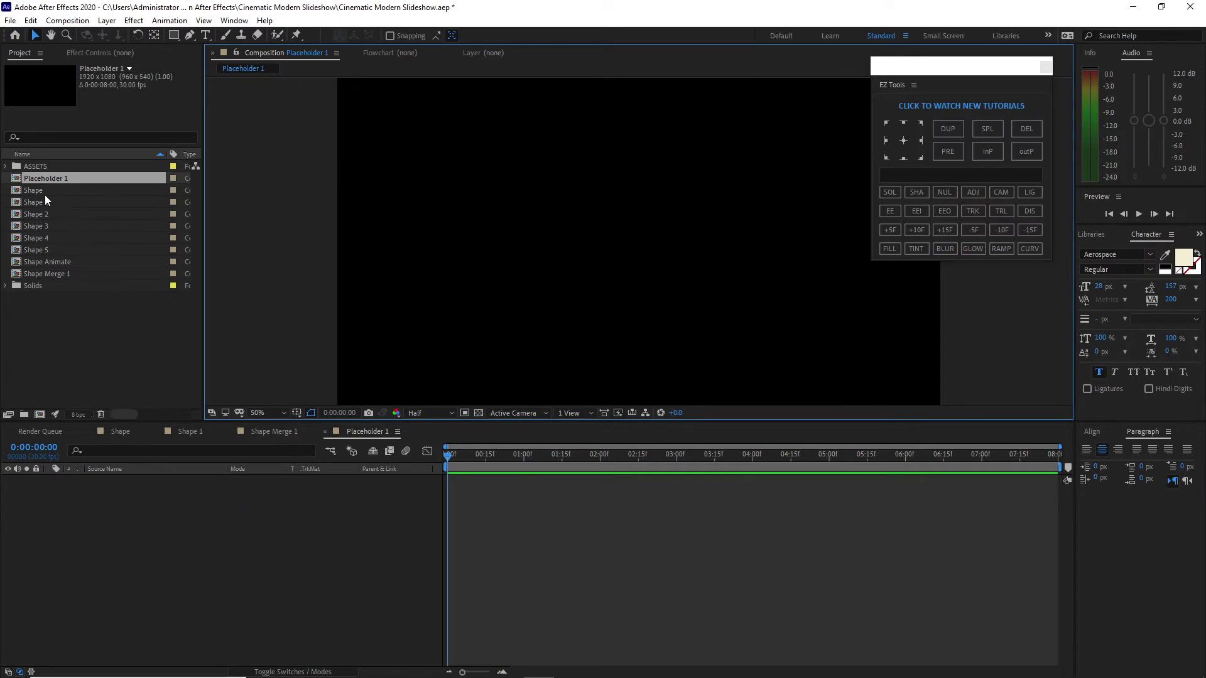
Step: Add Pexels Videos 2021540.mp4 from the Video Clips folder in the Footage assets to the Placeholder 1 composition
{"action": "left_click", "coordinate": [6, 166]}
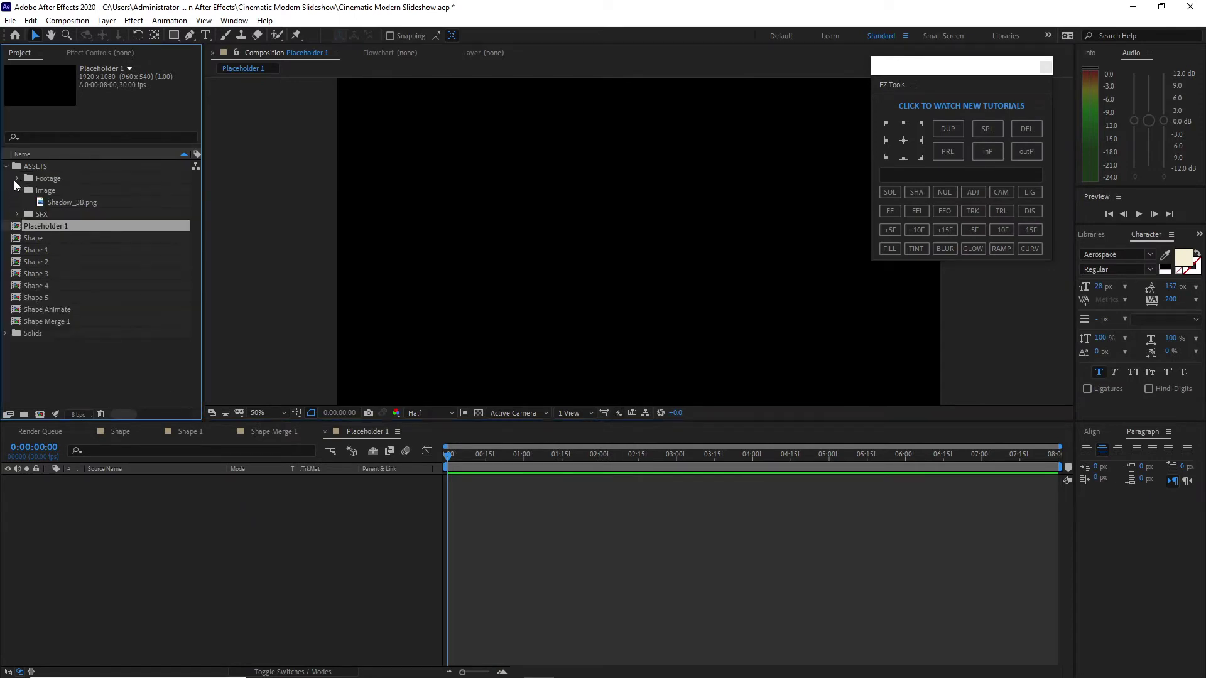
{"action": "left_click", "coordinate": [17, 178]}
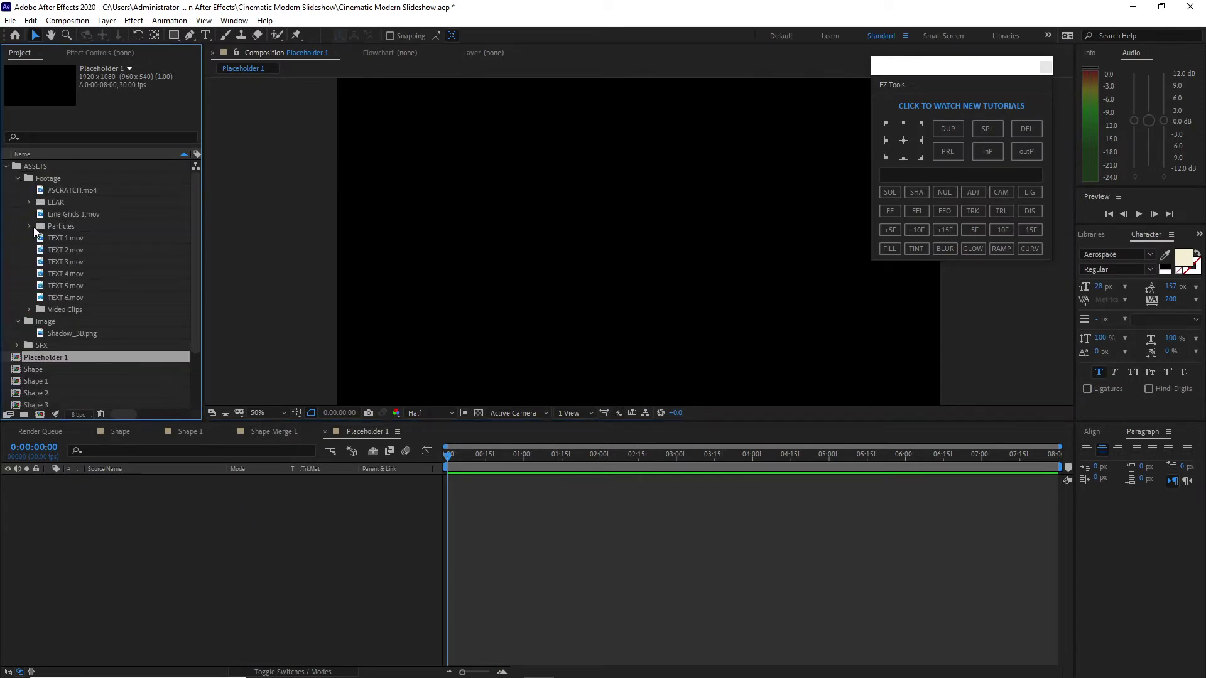
{"action": "left_click", "coordinate": [29, 310]}
{"action": "left_click", "coordinate": [88, 322]}
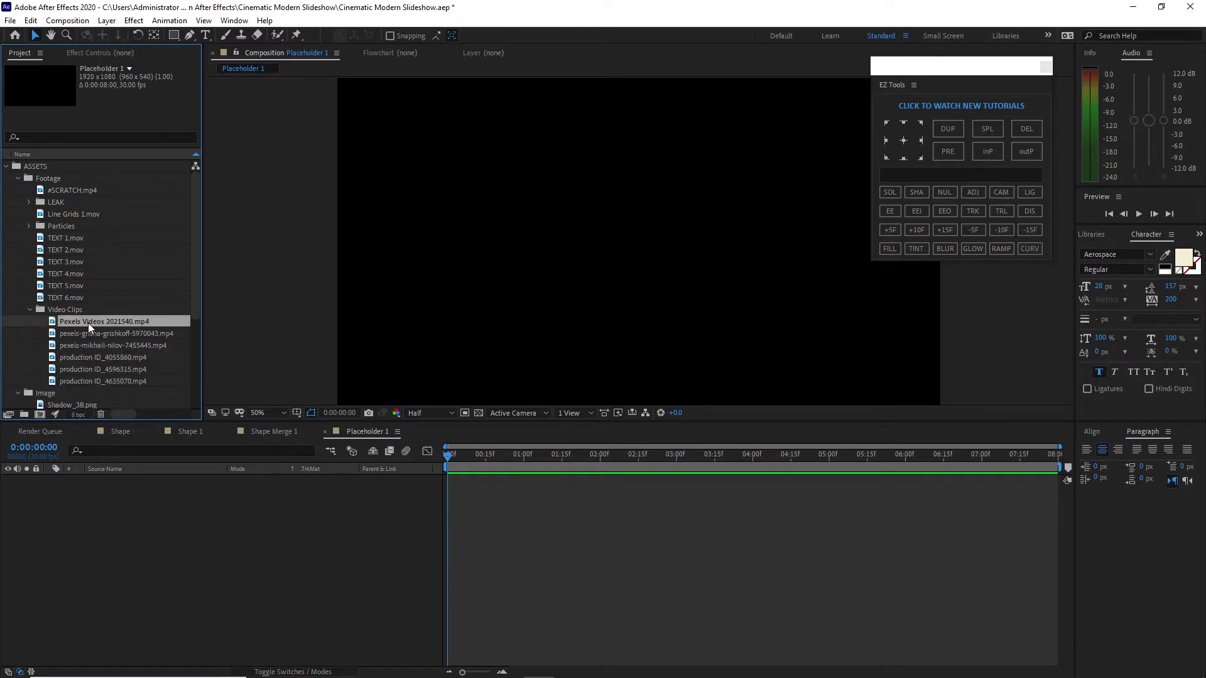
{"action": "left_click_drag", "start_coordinate": [88, 323], "coordinate": [102, 527]}
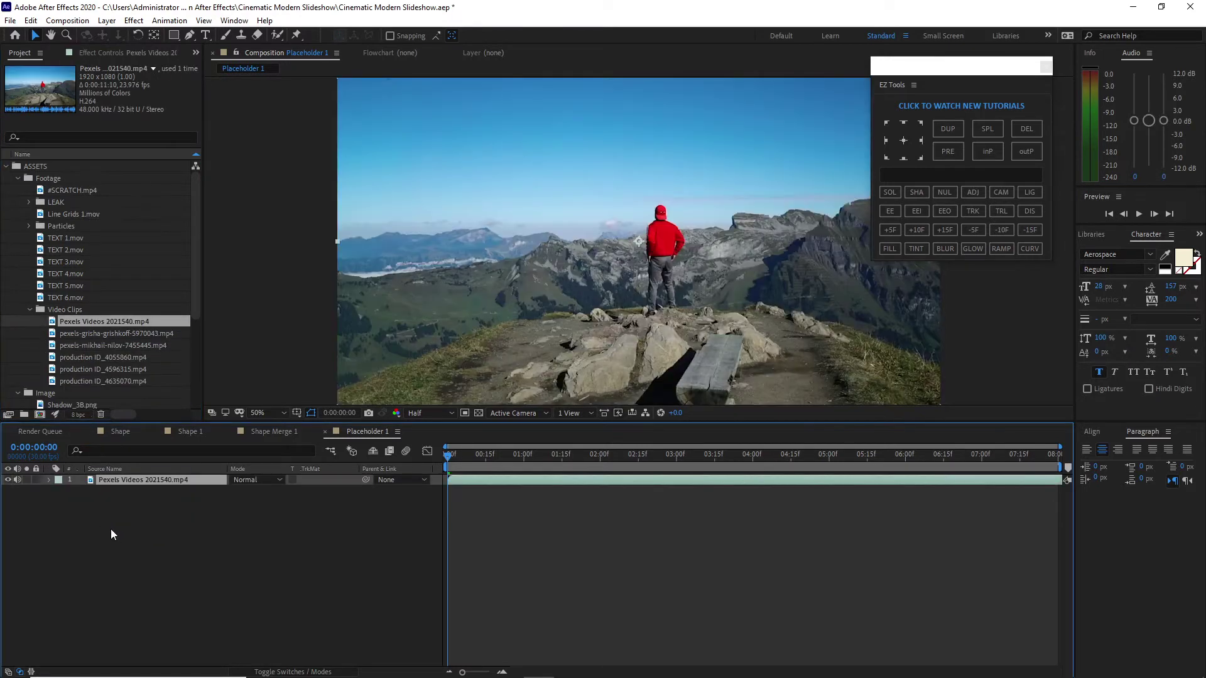
{"action": "left_click", "coordinate": [29, 310]}
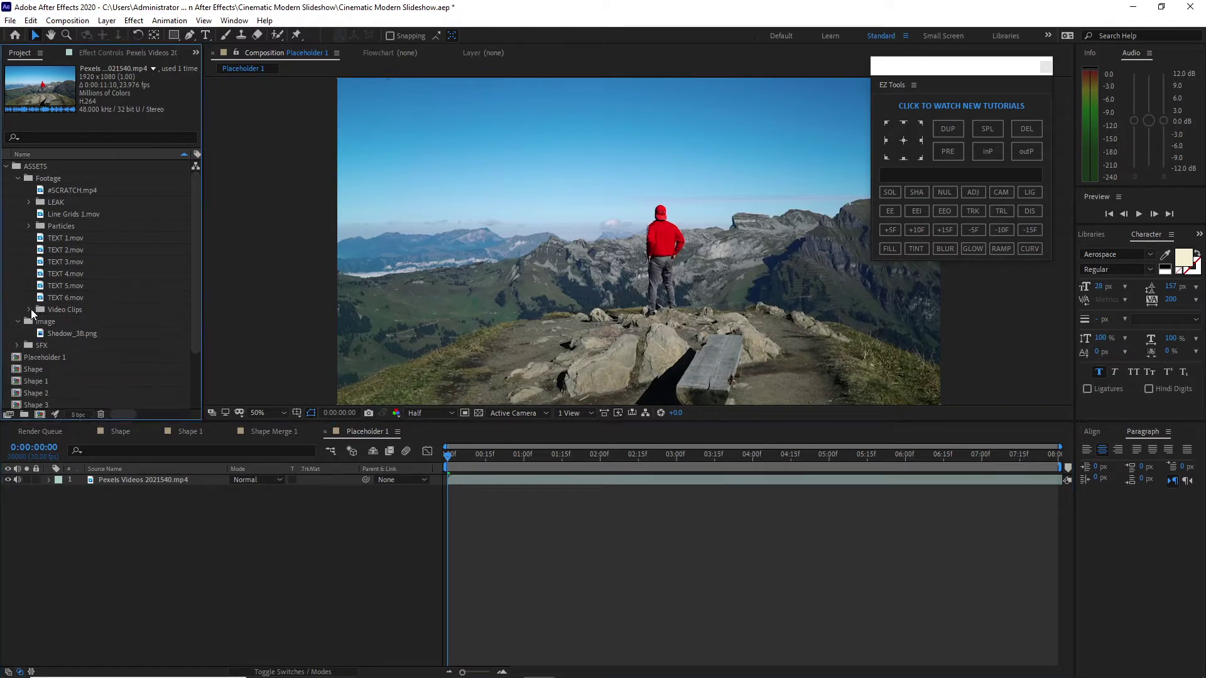
Step: Place Particle_C.mov from the Particles folder above the video clip with Add blending mode and 50% opacity
{"action": "left_click", "coordinate": [29, 226]}
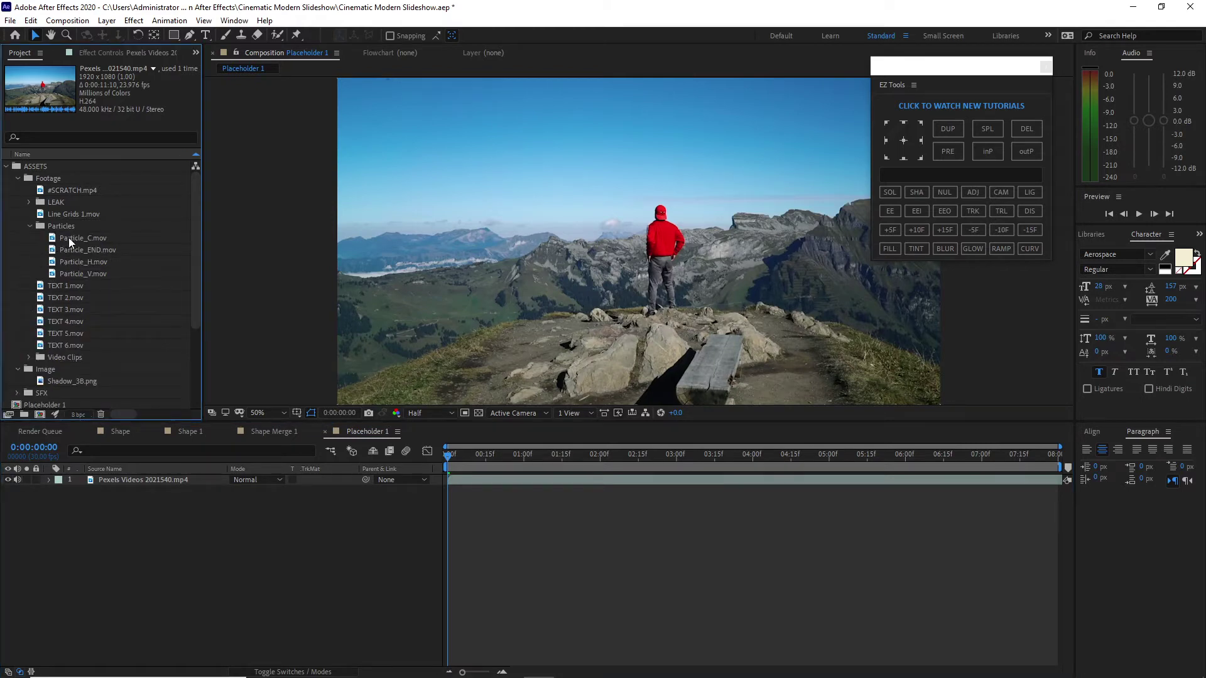
{"action": "left_click_drag", "start_coordinate": [69, 238], "coordinate": [103, 477]}
{"action": "left_click", "coordinate": [266, 480]}
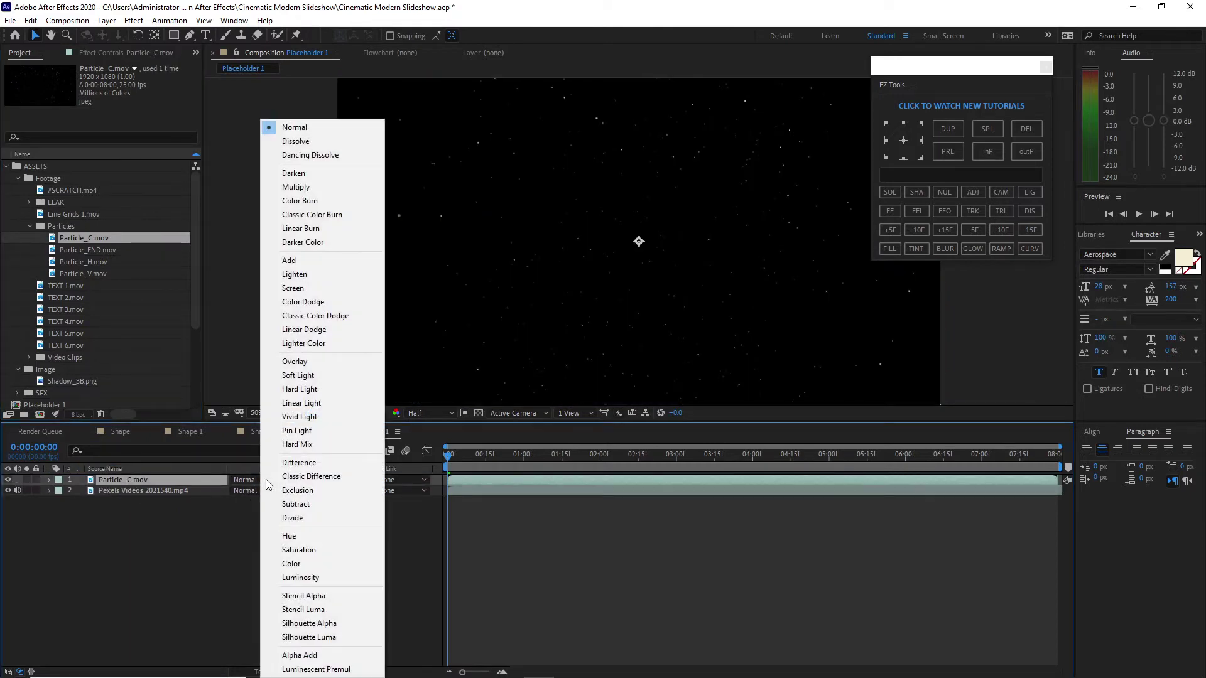
{"action": "left_click", "coordinate": [302, 260]}
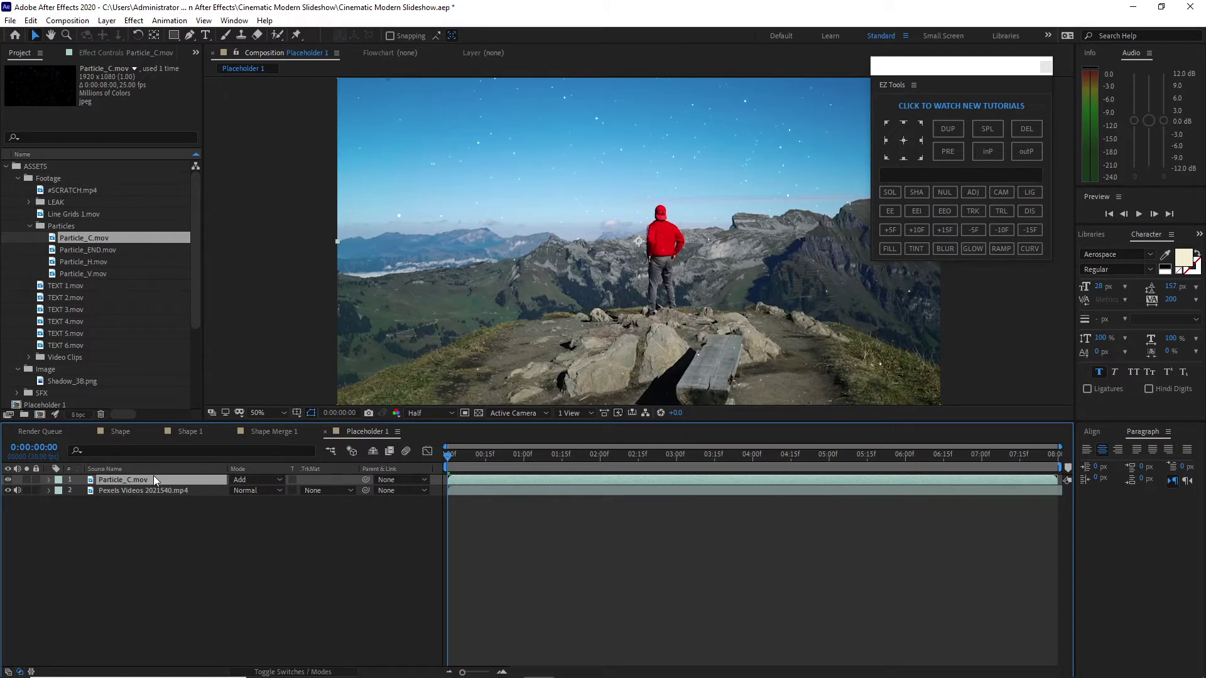
{"action": "key", "text": "t"}
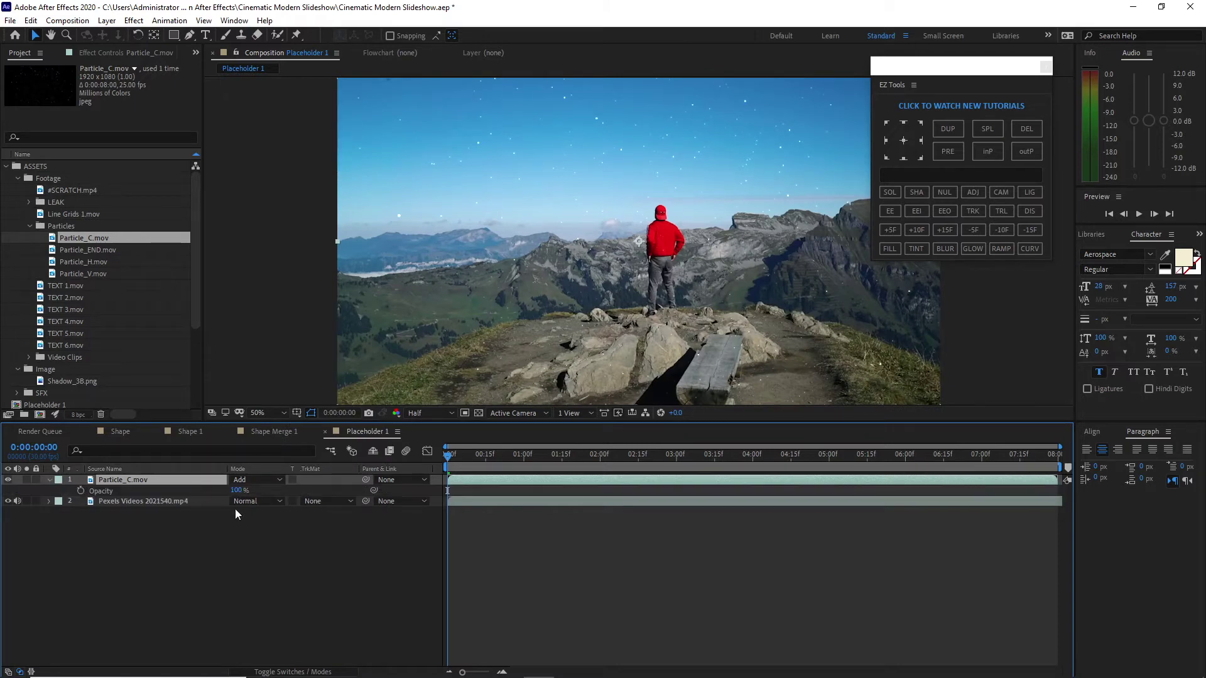
{"action": "left_click", "coordinate": [238, 490]}
{"action": "type", "text": "50"}
Step: Add an adjustment layer on top of the Placeholder 1 composition and apply Tritone to it with Blend With Original at 80%
{"action": "left_click", "coordinate": [107, 20]}
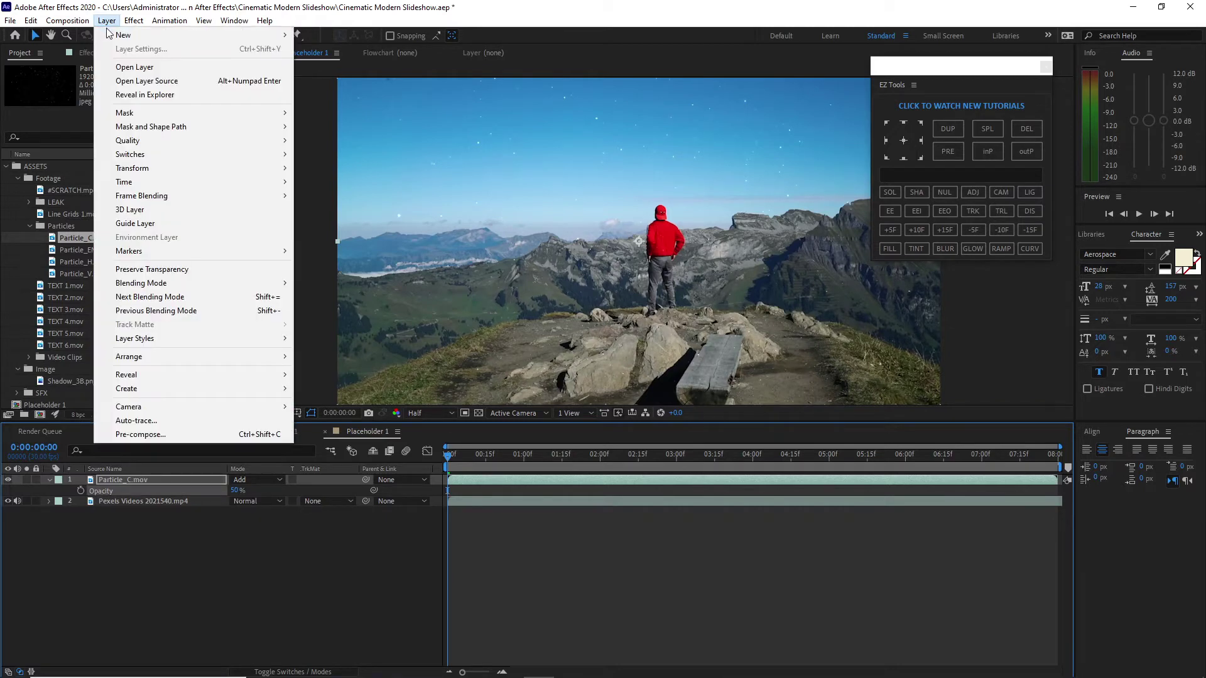
{"action": "mouse_move", "coordinate": [119, 35]}
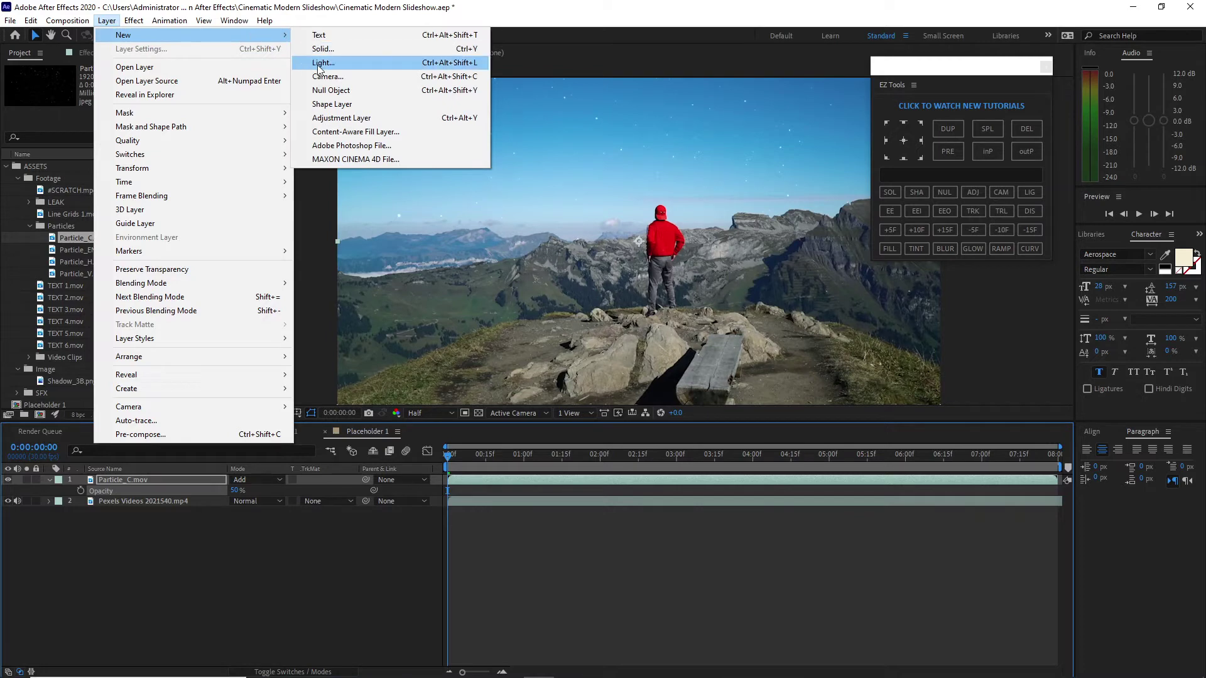
{"action": "left_click", "coordinate": [350, 118]}
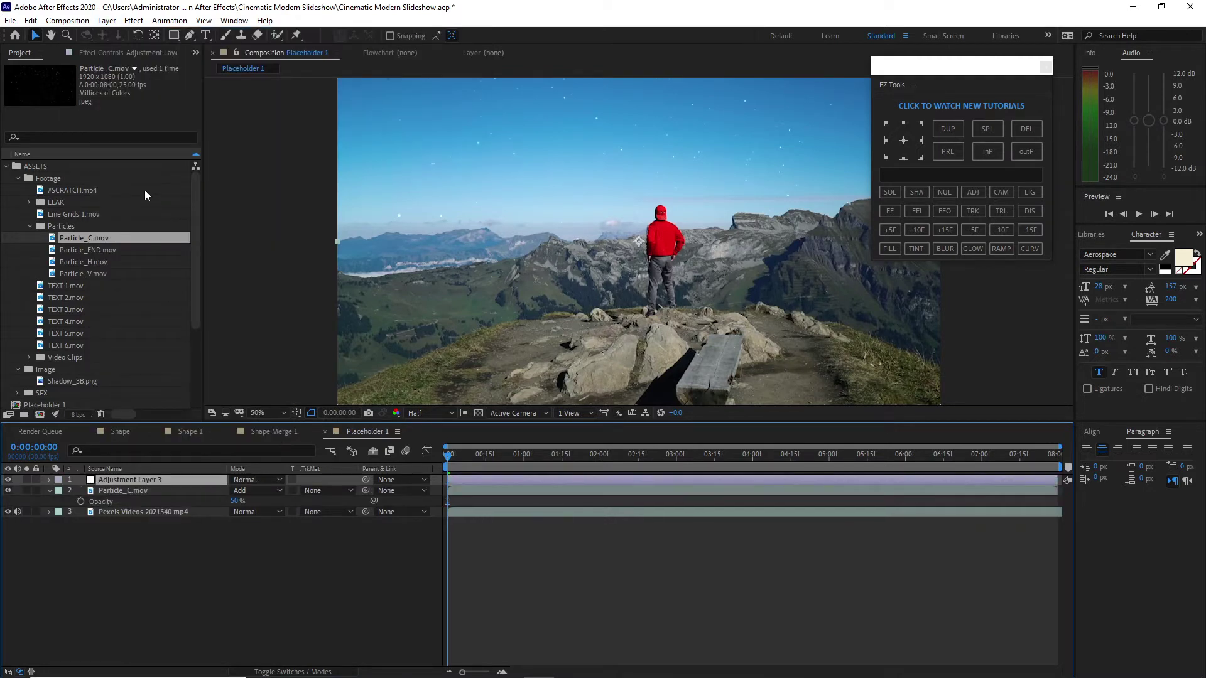
{"action": "left_click", "coordinate": [133, 20]}
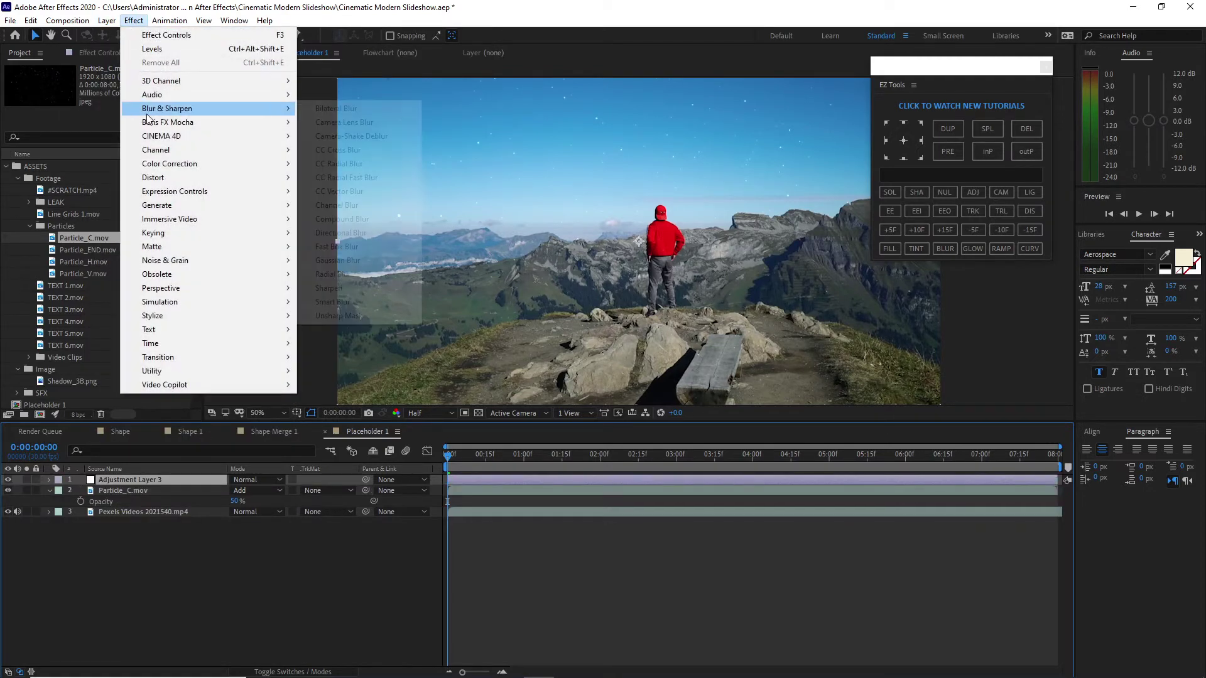
{"action": "mouse_move", "coordinate": [208, 164]}
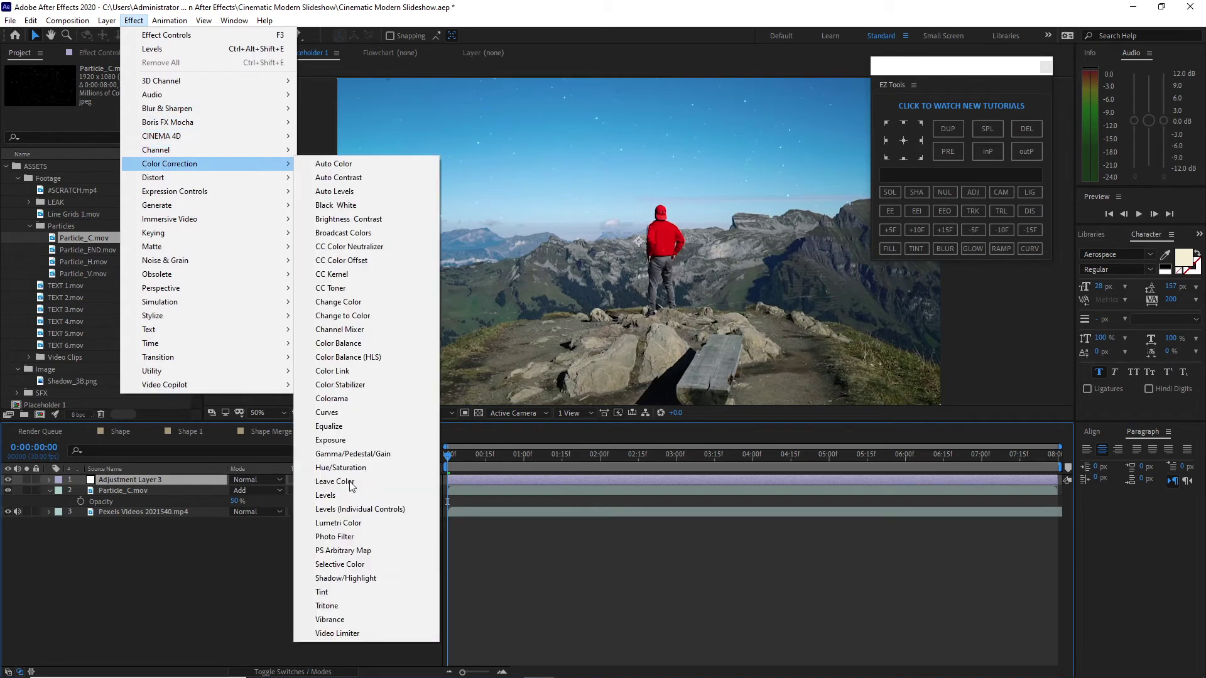
{"action": "left_click", "coordinate": [362, 606]}
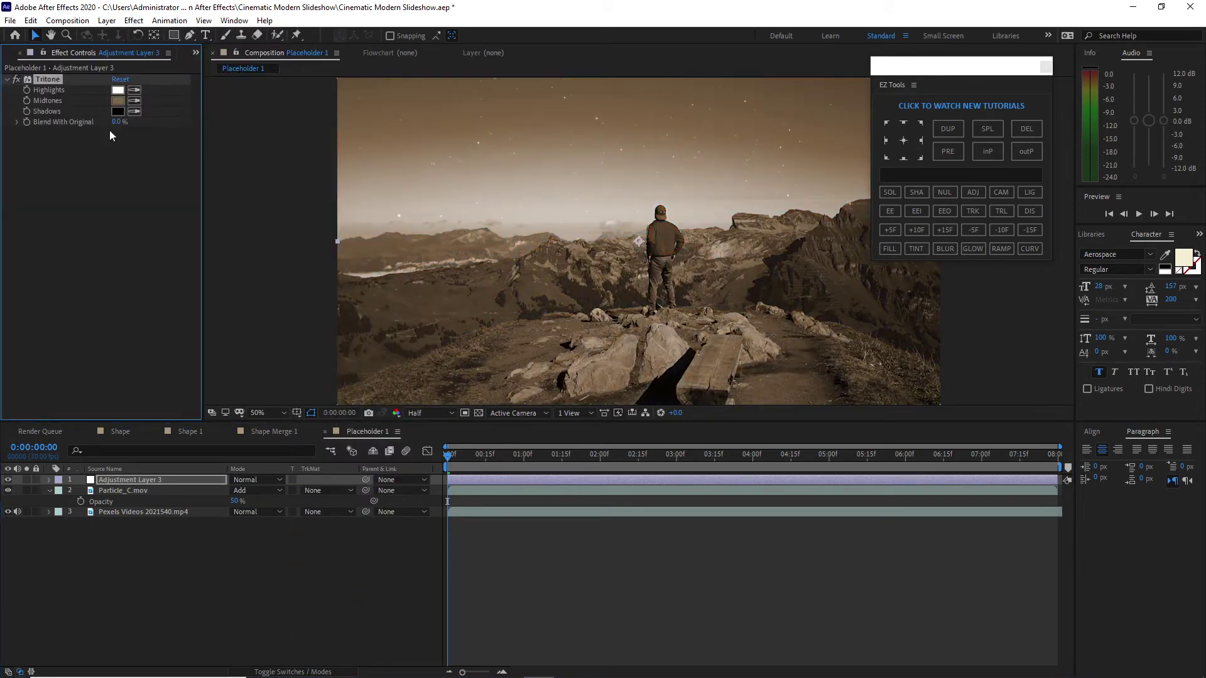
{"action": "left_click", "coordinate": [115, 123]}
{"action": "type", "text": "80"}
Step: Add a second adjustment layer above the Tritone one and apply Levels to it with Output White set to 184
{"action": "left_click", "coordinate": [107, 21]}
{"action": "mouse_move", "coordinate": [129, 38]}
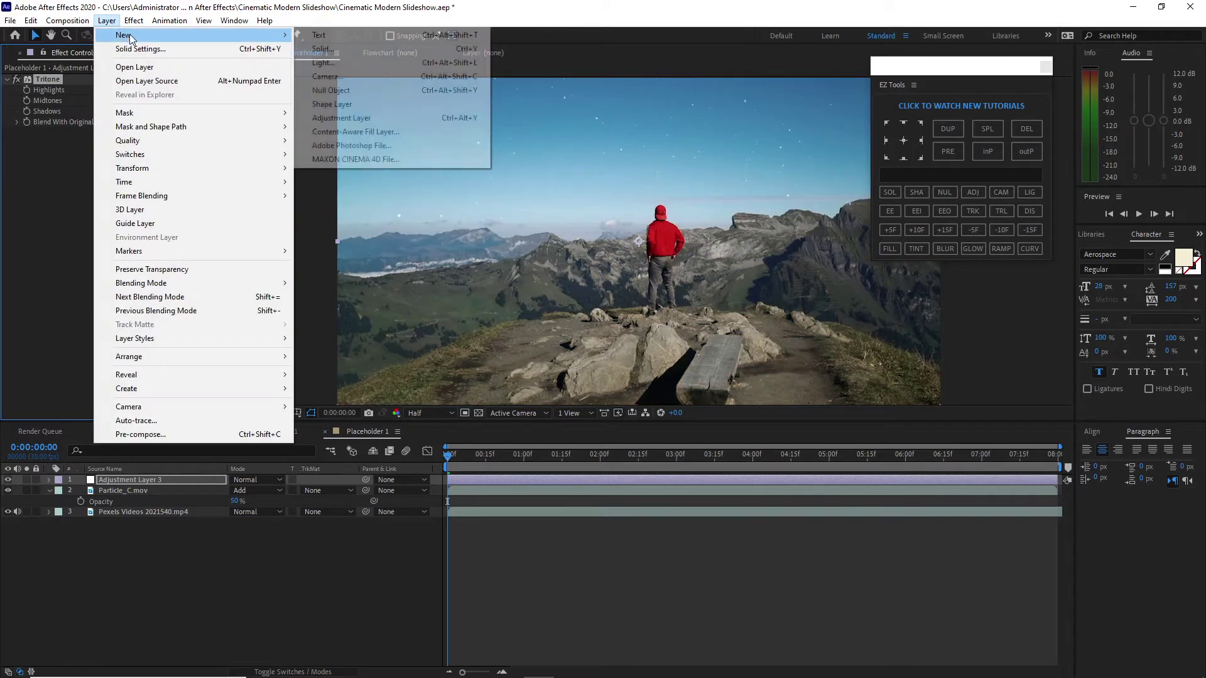
{"action": "left_click", "coordinate": [339, 119]}
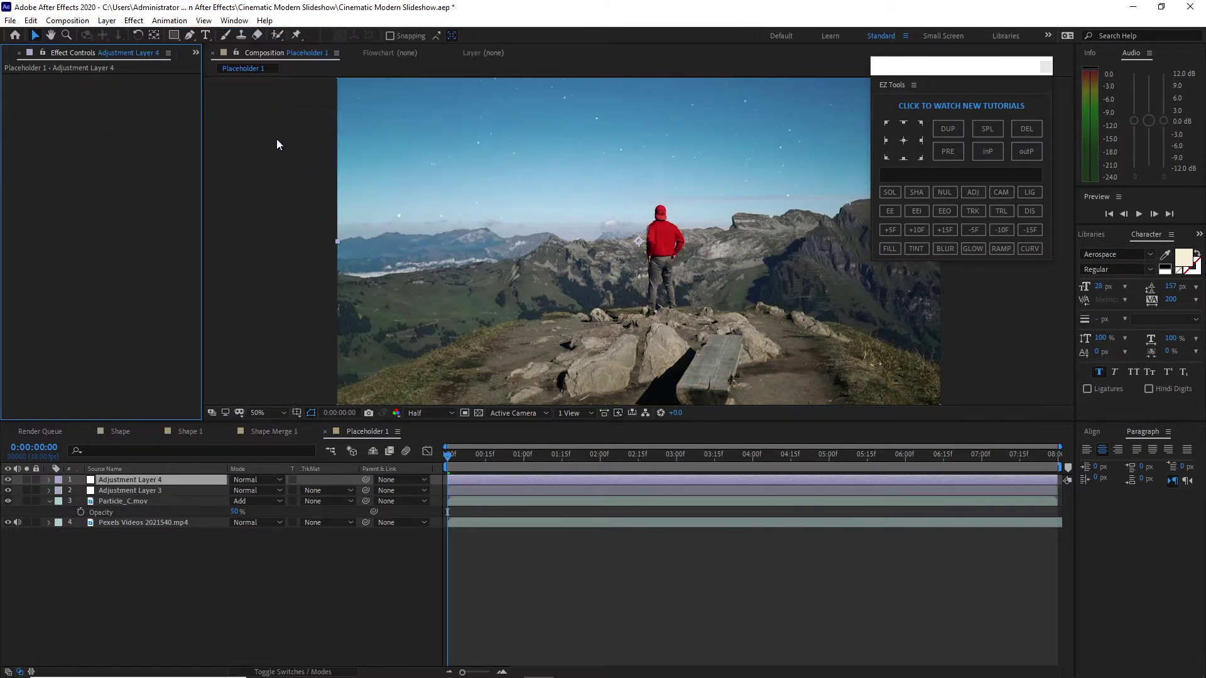
{"action": "left_click", "coordinate": [134, 20]}
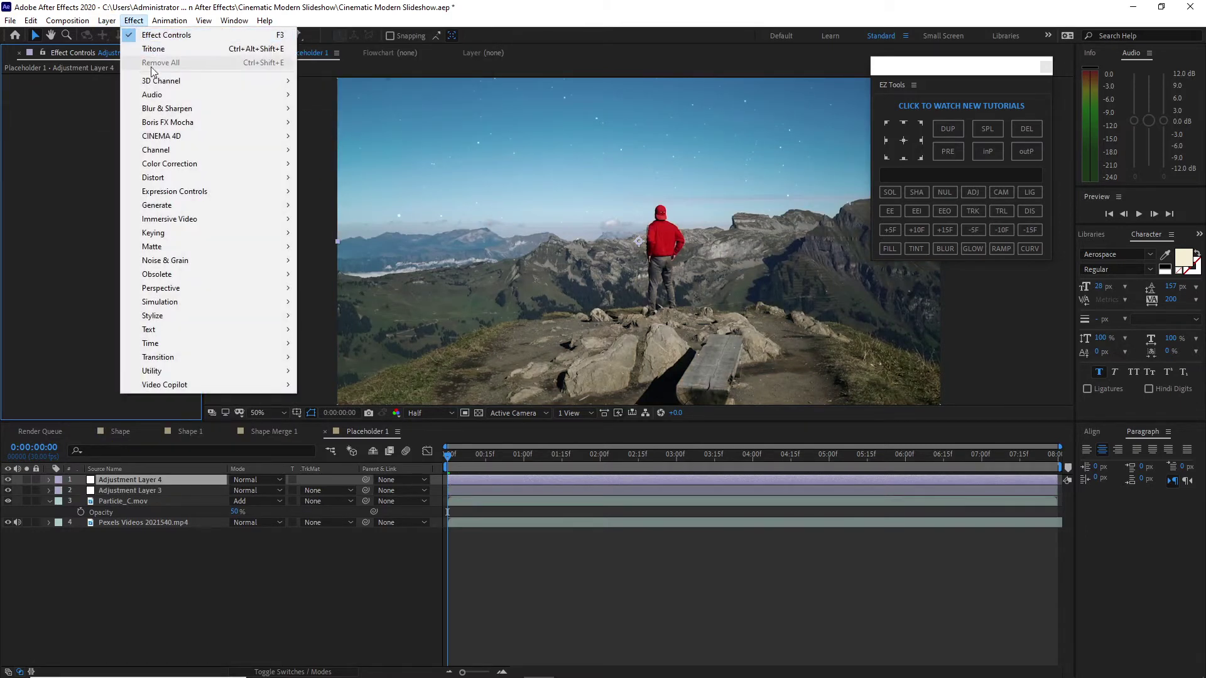
{"action": "mouse_move", "coordinate": [210, 166]}
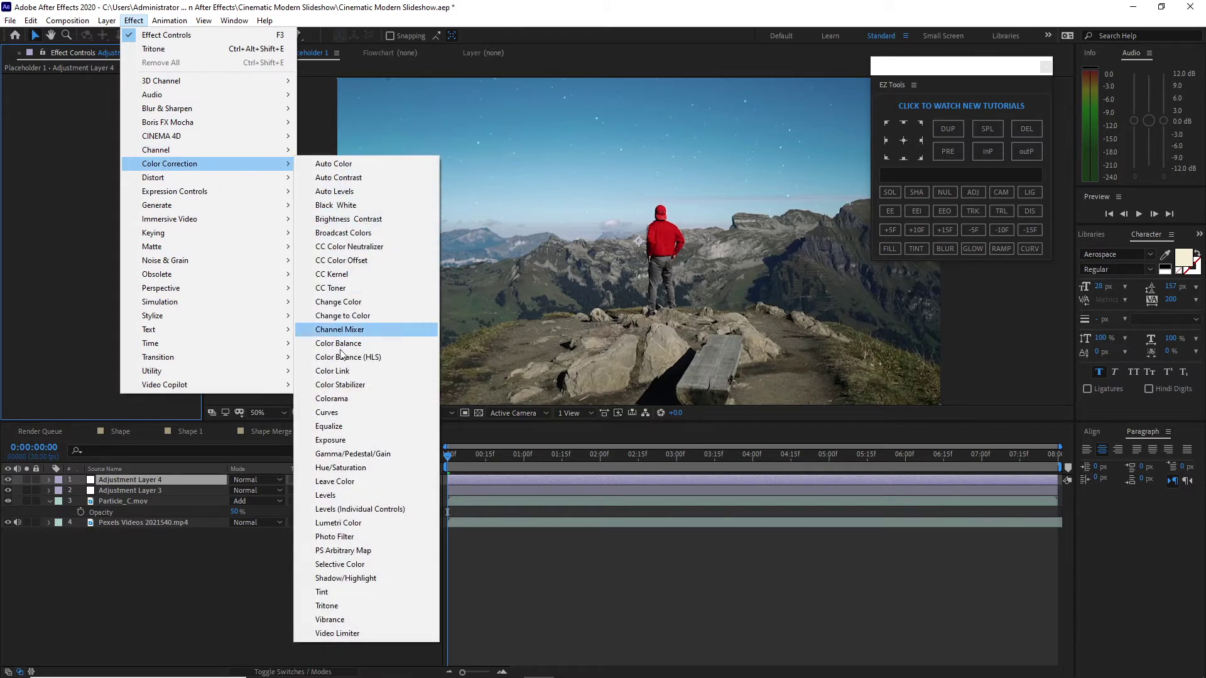
{"action": "left_click", "coordinate": [362, 500]}
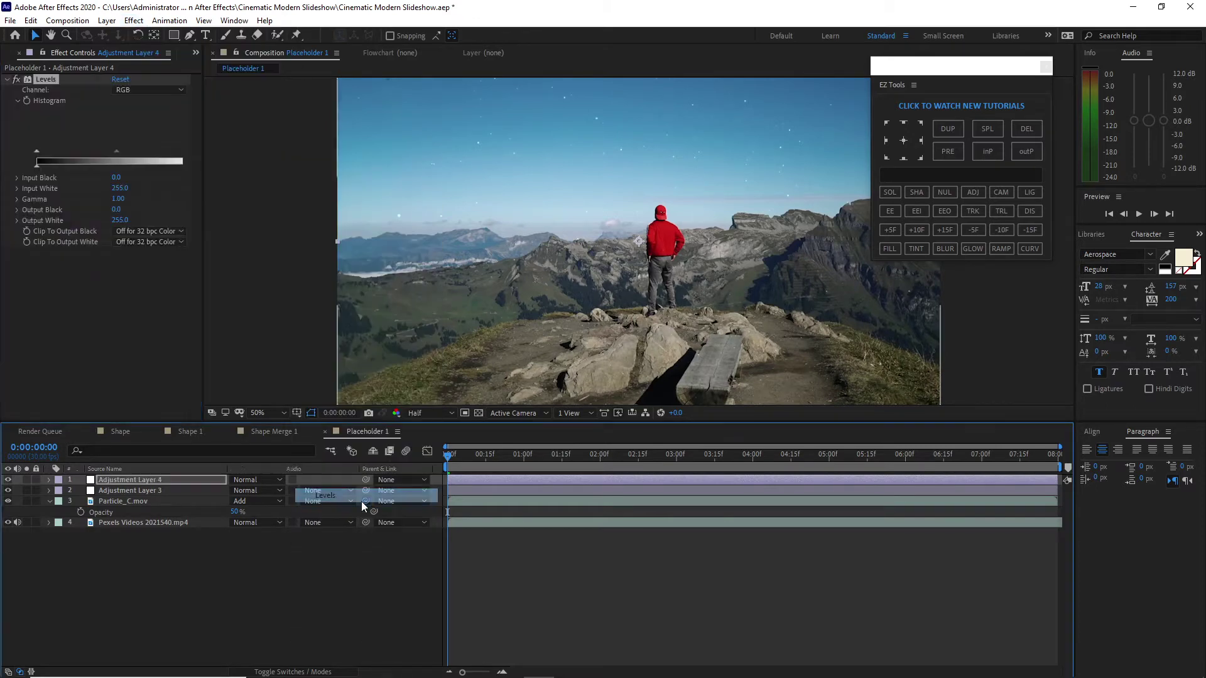
{"action": "left_click", "coordinate": [118, 220]}
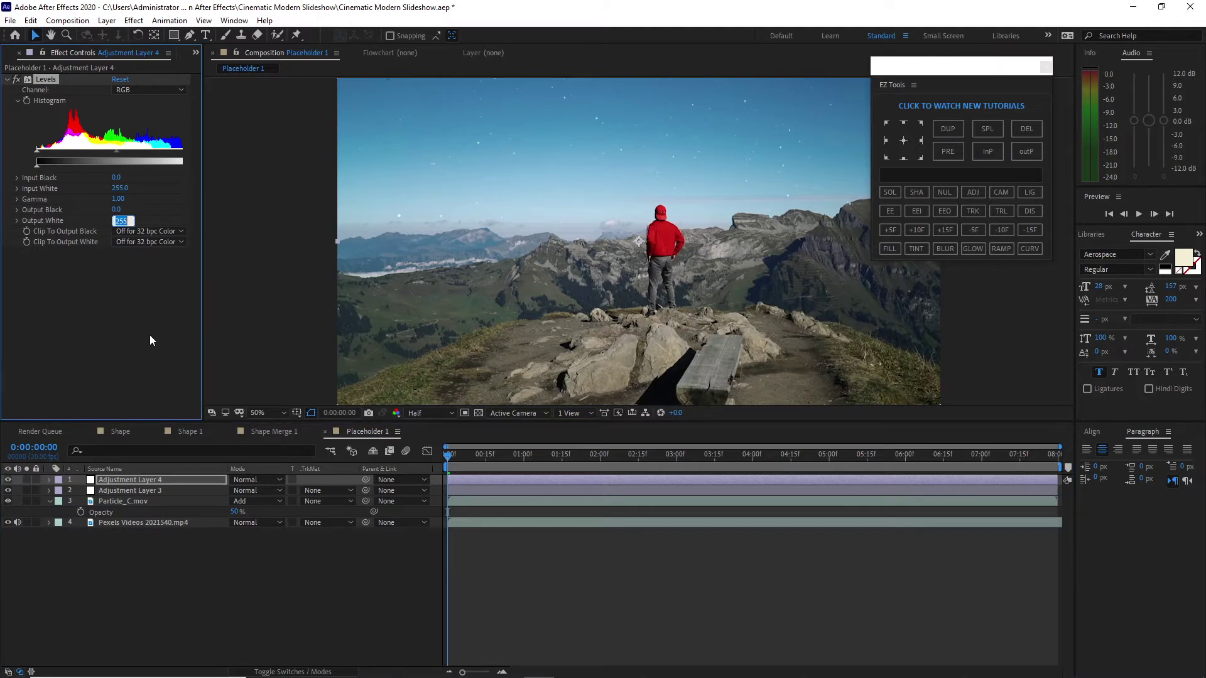
{"action": "type", "text": "184"}
{"action": "key", "text": "Return"}
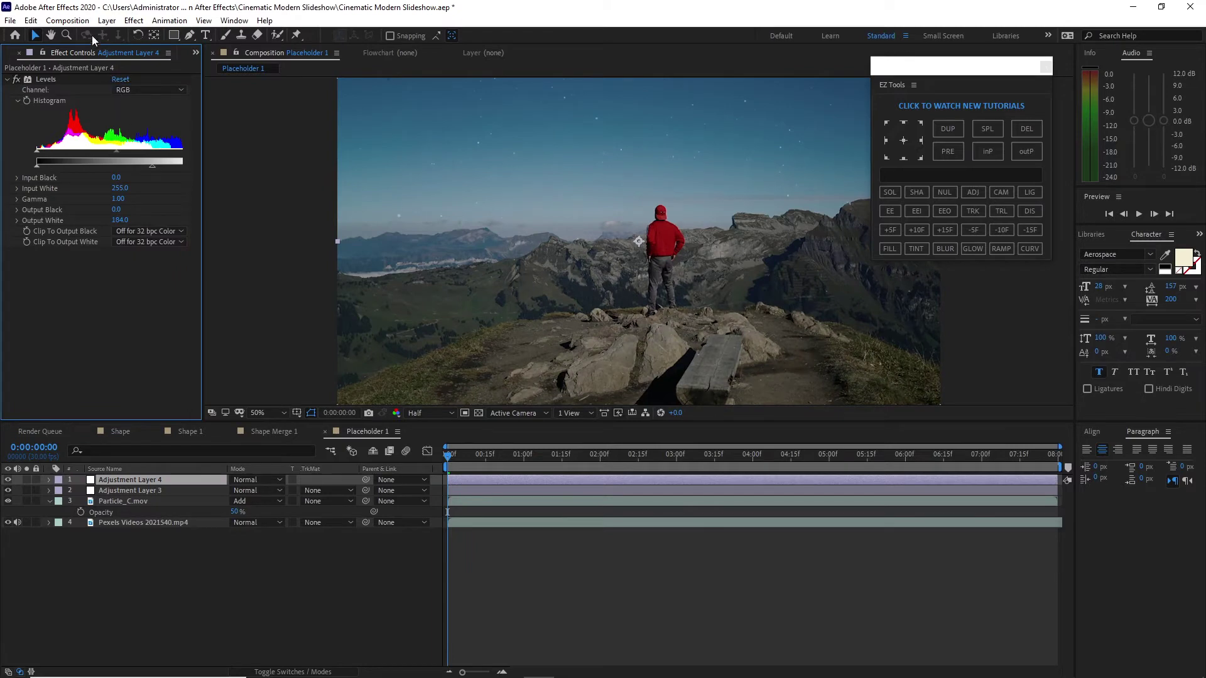
Step: Create a 1920 x 1080 composition named Main 1 at 30 fps with a duration of 0:00:16:00
{"action": "left_click", "coordinate": [85, 24]}
{"action": "left_click", "coordinate": [81, 35]}
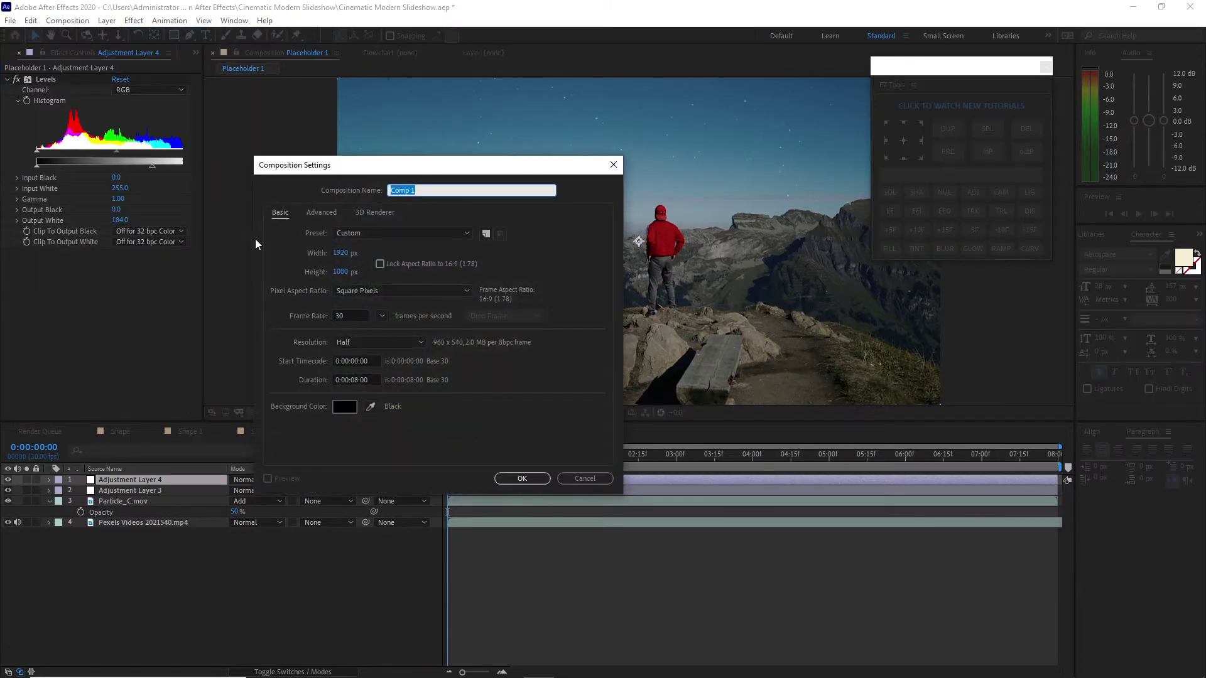
{"action": "type", "text": "Main"}
{"action": "left_click", "coordinate": [354, 379]}
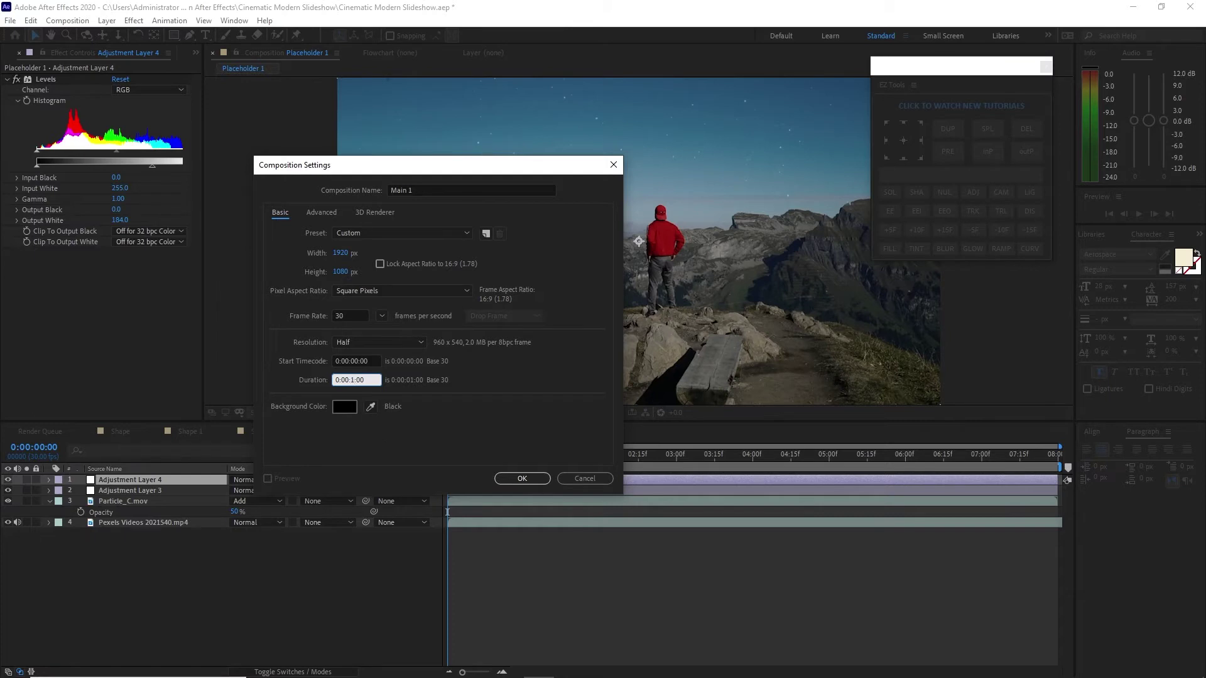
{"action": "left_click", "coordinate": [530, 478]}
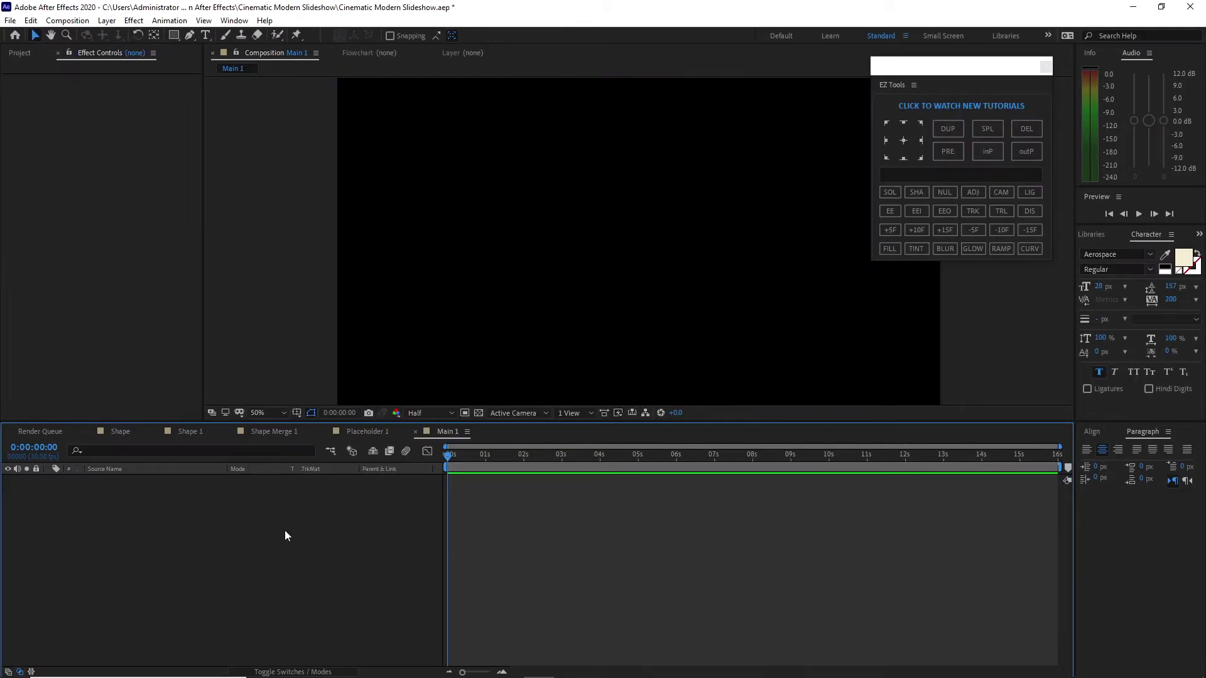
Step: Move the Main 1 composition out of the Particles folder to the project root and collapse the ASSETS folder
{"action": "left_click", "coordinate": [20, 52]}
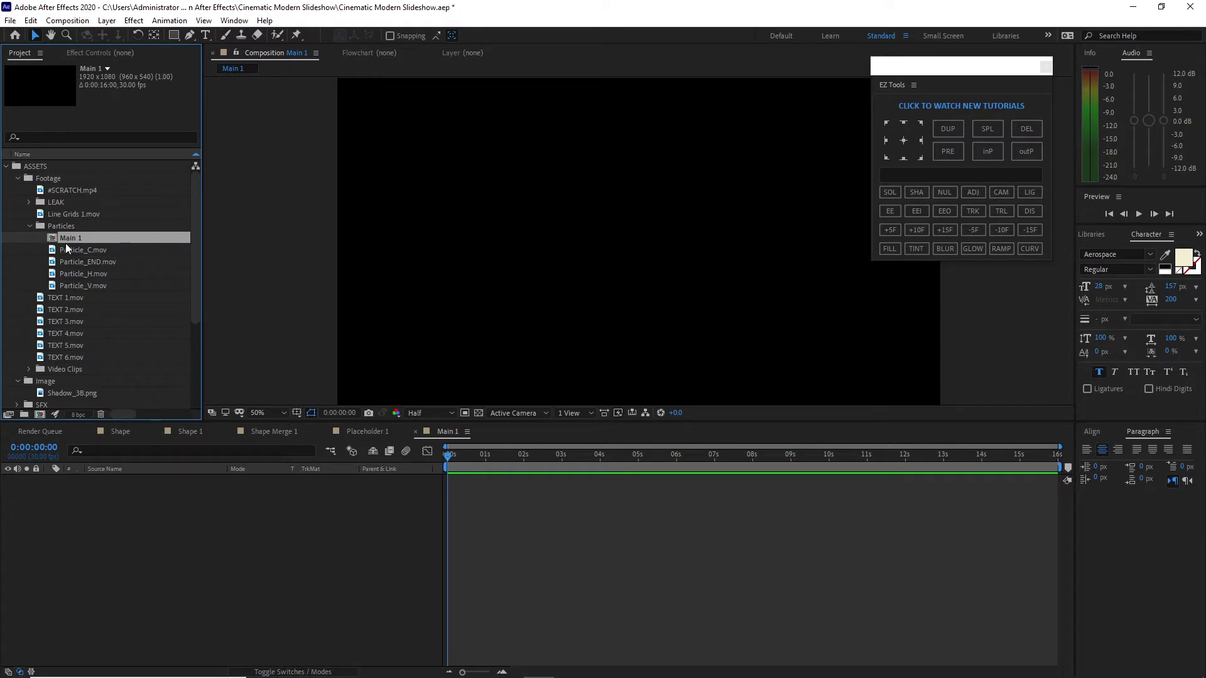
{"action": "left_click_drag", "start_coordinate": [66, 247], "coordinate": [133, 399]}
{"action": "scroll", "coordinate": [116, 348], "scroll_direction": "up", "scroll_amount": 5}
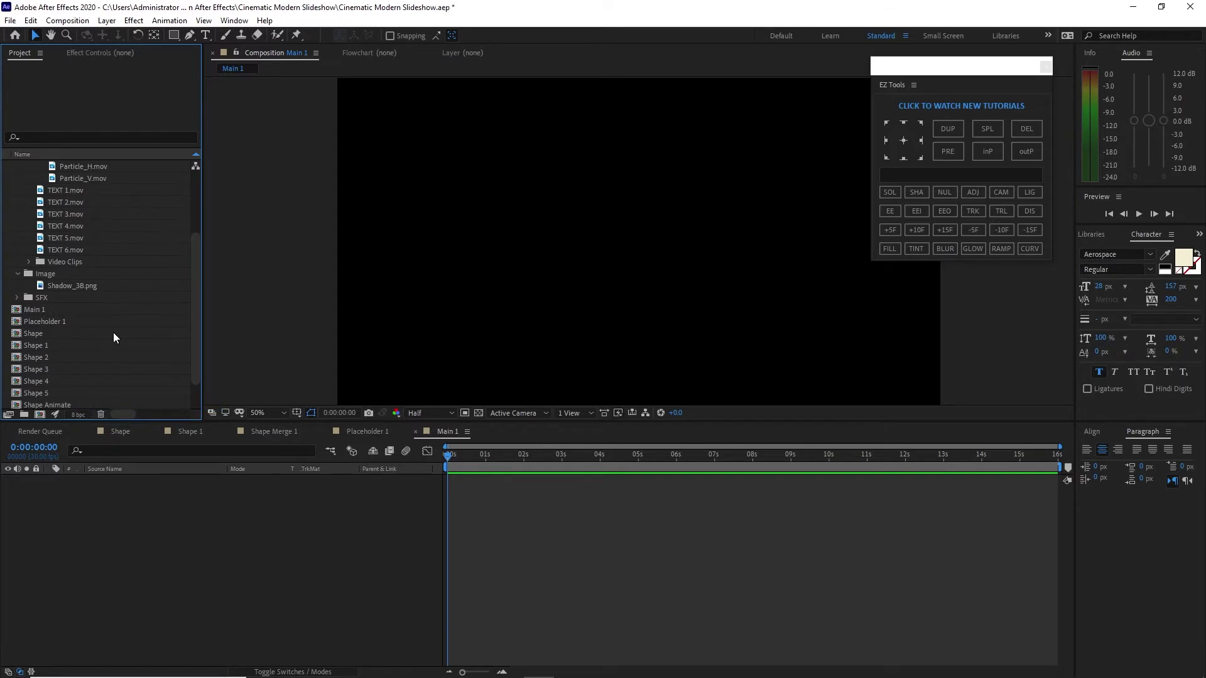
{"action": "left_click", "coordinate": [18, 178]}
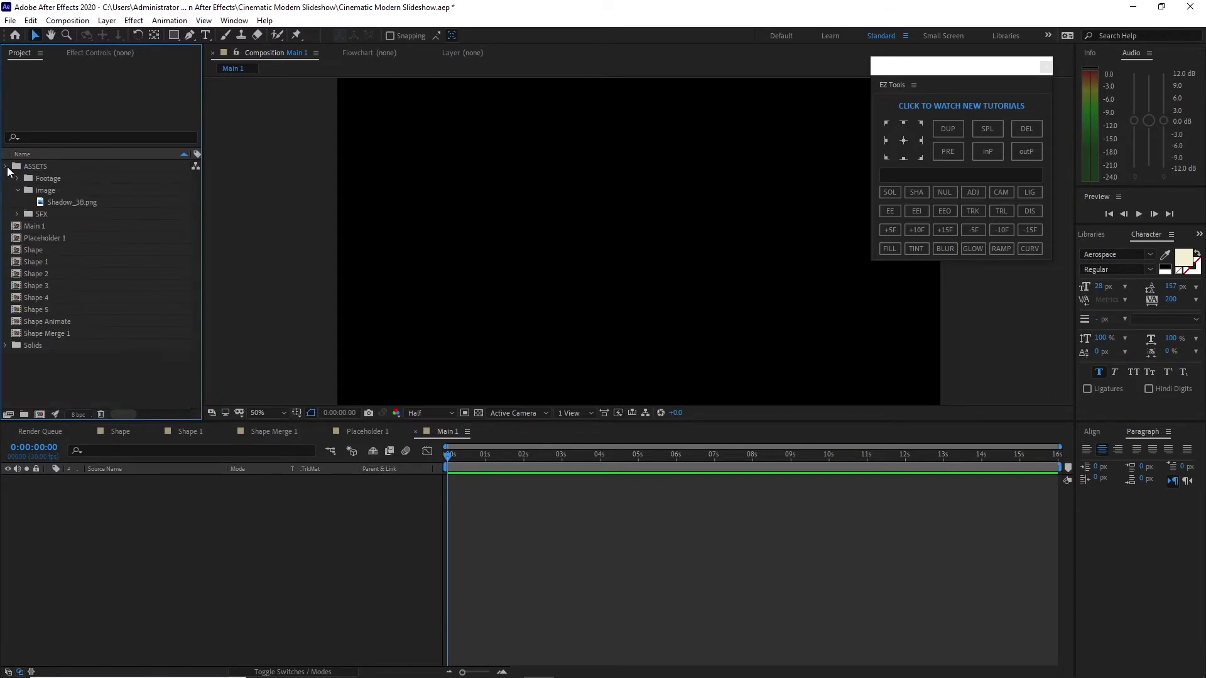
{"action": "left_click", "coordinate": [6, 166]}
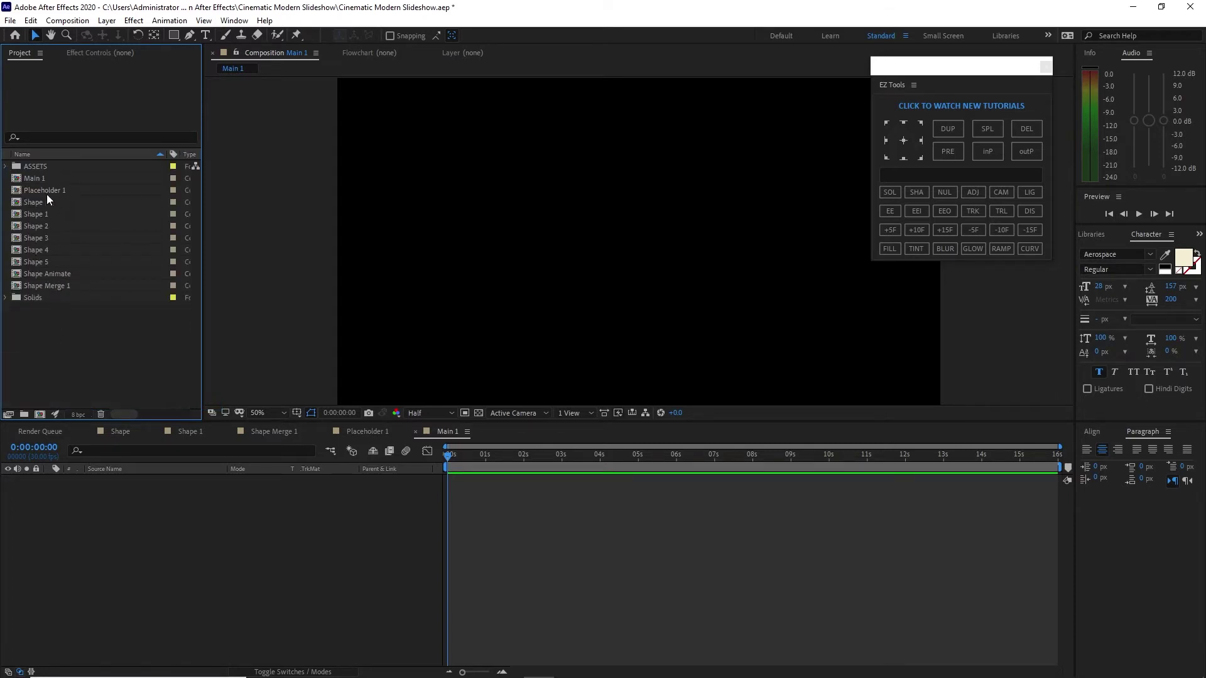
Step: Add the Placeholder 1 composition to Main 1 and set Main 1's duration to 8 seconds
{"action": "left_click_drag", "start_coordinate": [47, 191], "coordinate": [130, 517]}
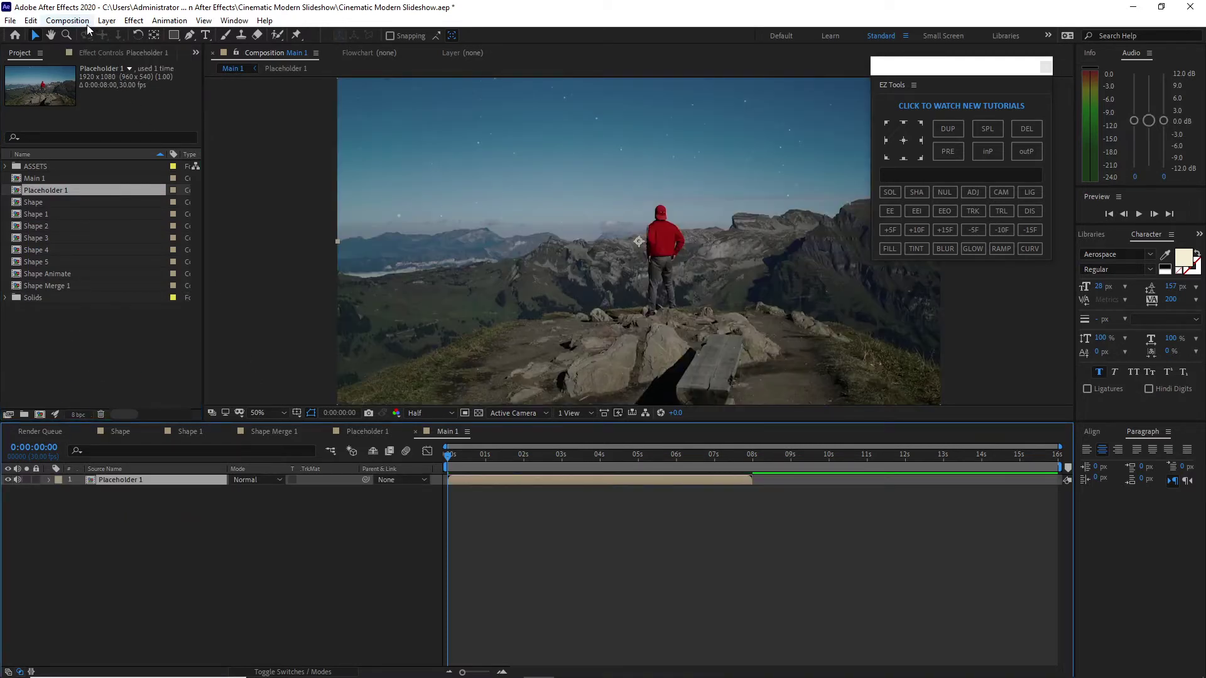
{"action": "left_click", "coordinate": [67, 20]}
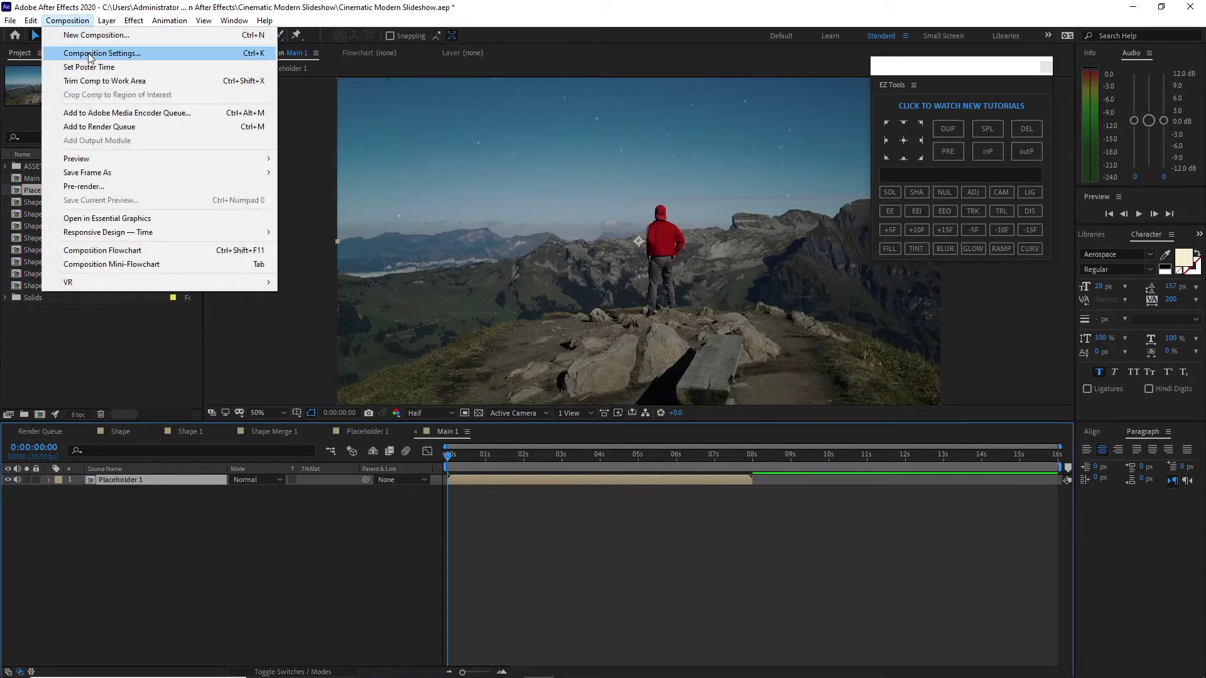
{"action": "left_click", "coordinate": [90, 54]}
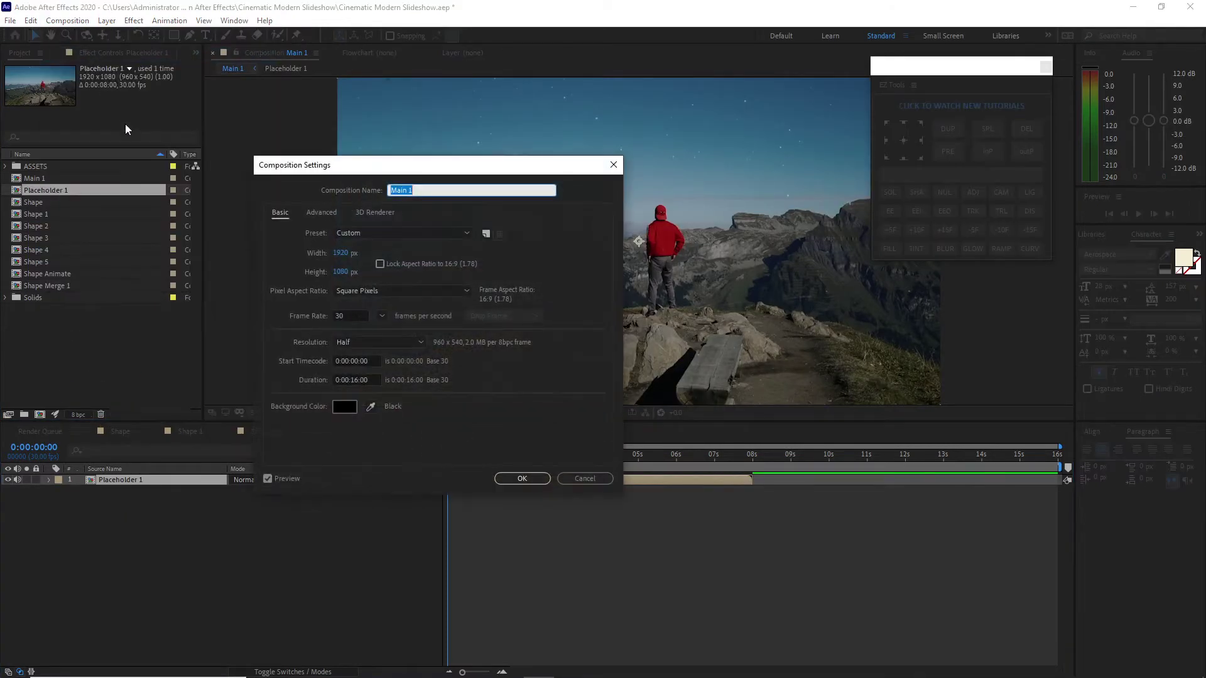
{"action": "left_click", "coordinate": [353, 380]}
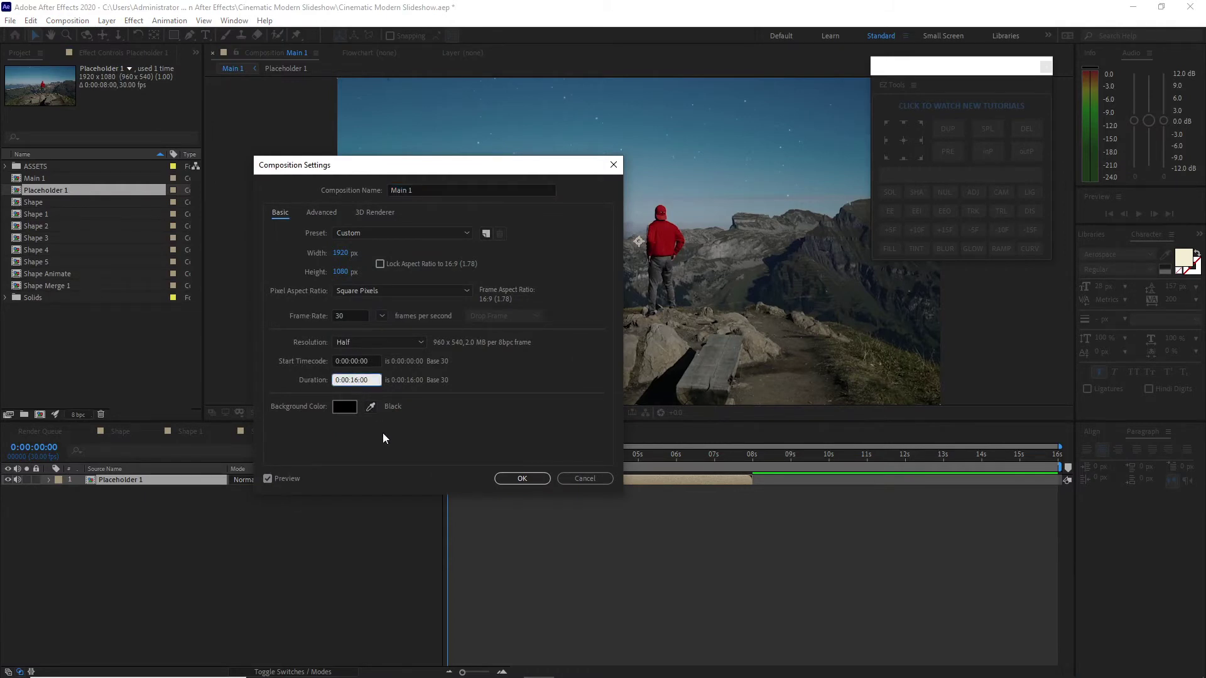
{"action": "key", "text": "BackSpace"}
{"action": "key", "text": "BackSpace"}
{"action": "left_click", "coordinate": [524, 479]}
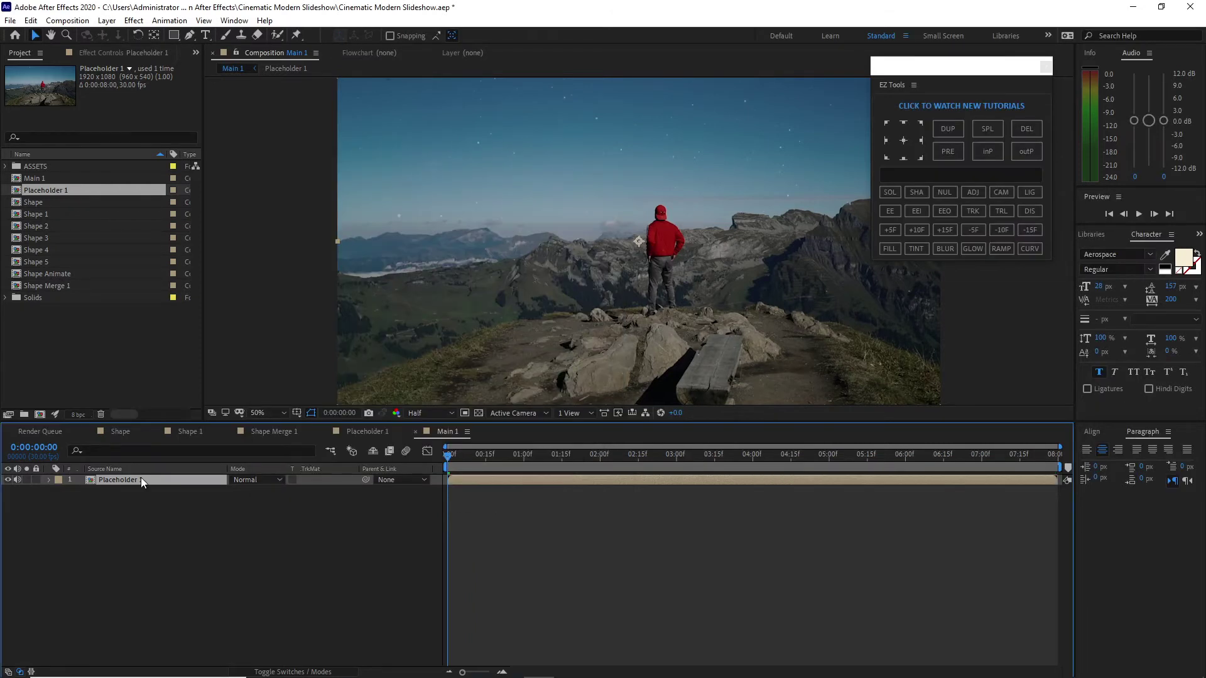
Step: Apply Hue/Saturation to the Placeholder 1 layer in Main 1 with Master Saturation at -100
{"action": "left_click", "coordinate": [137, 23]}
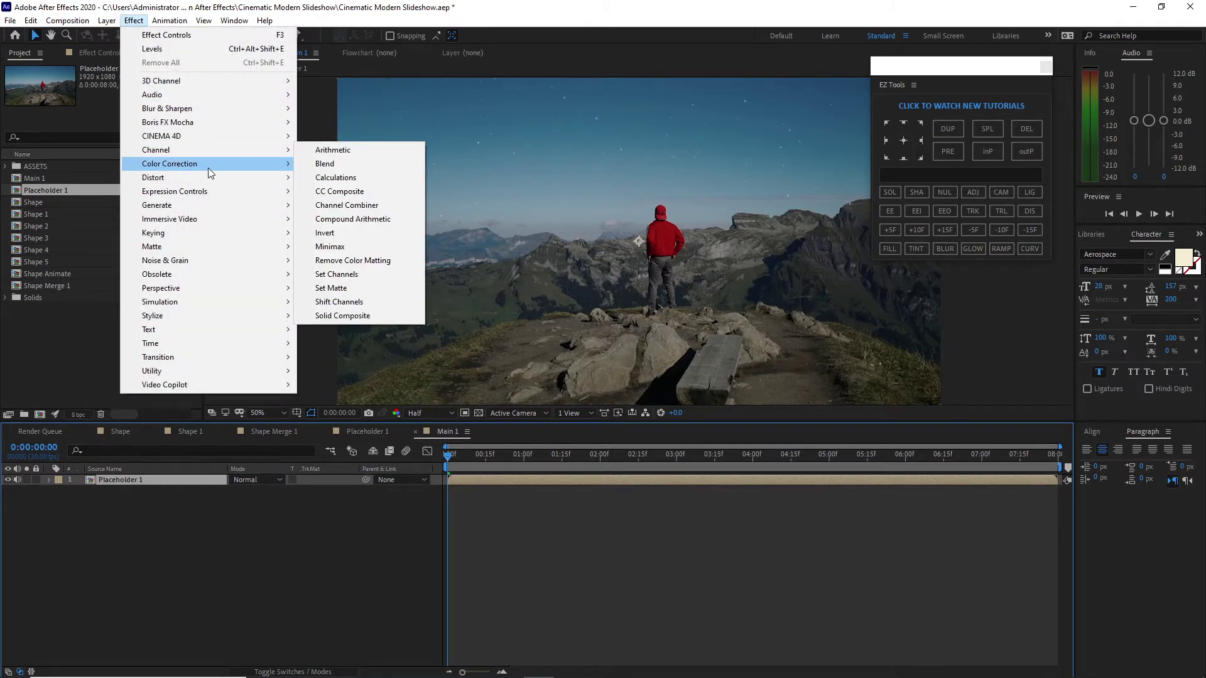
{"action": "mouse_move", "coordinate": [208, 165]}
{"action": "left_click", "coordinate": [339, 468]}
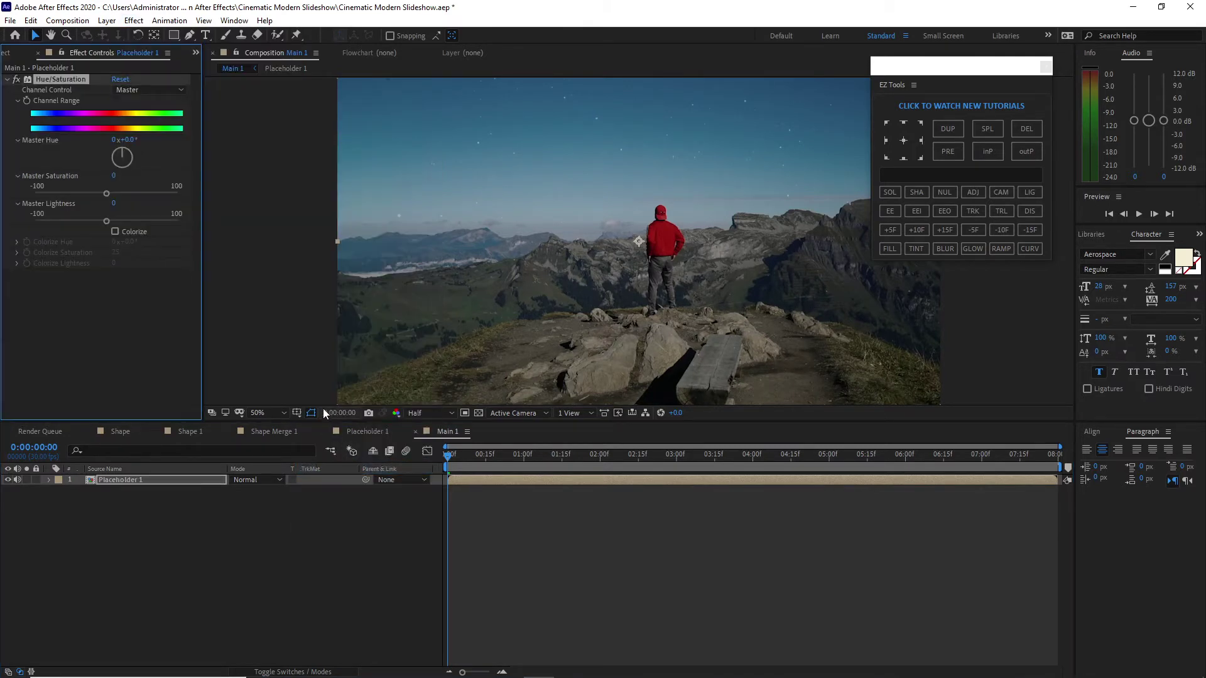
{"action": "left_click", "coordinate": [114, 177]}
{"action": "type", "text": "-100"}
Step: Apply Levels to the Placeholder 1 layer in Main 1 and set its Output White to 183
{"action": "left_click", "coordinate": [133, 20]}
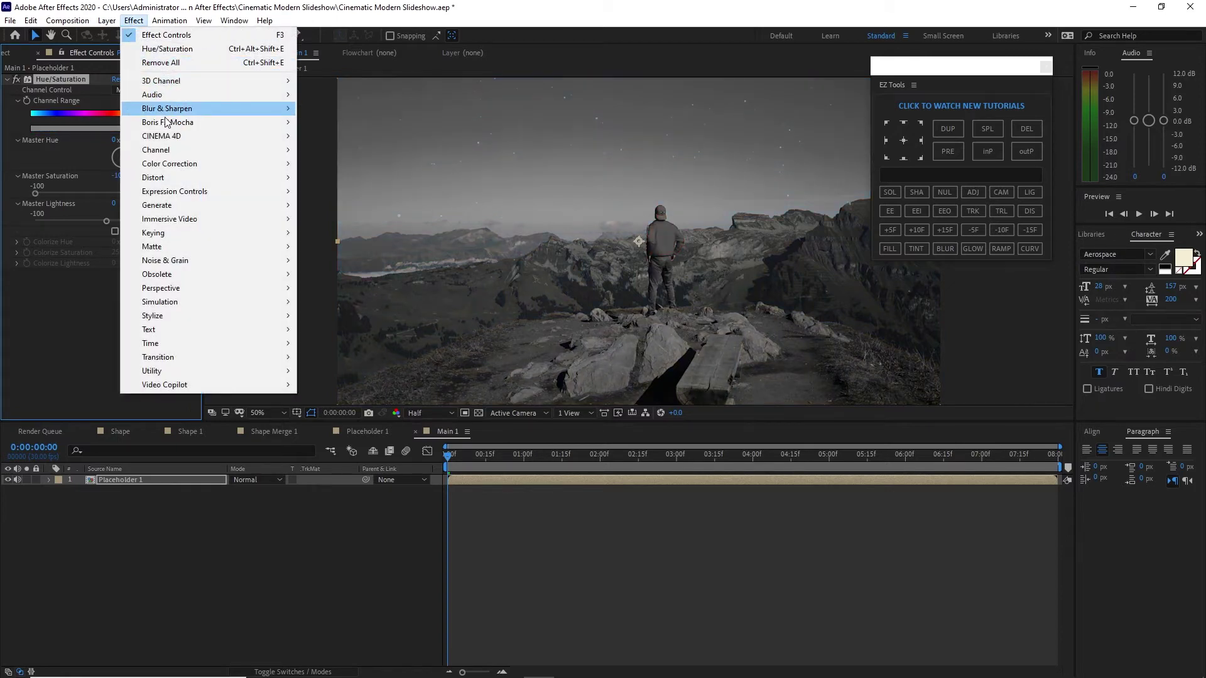
{"action": "mouse_move", "coordinate": [255, 168]}
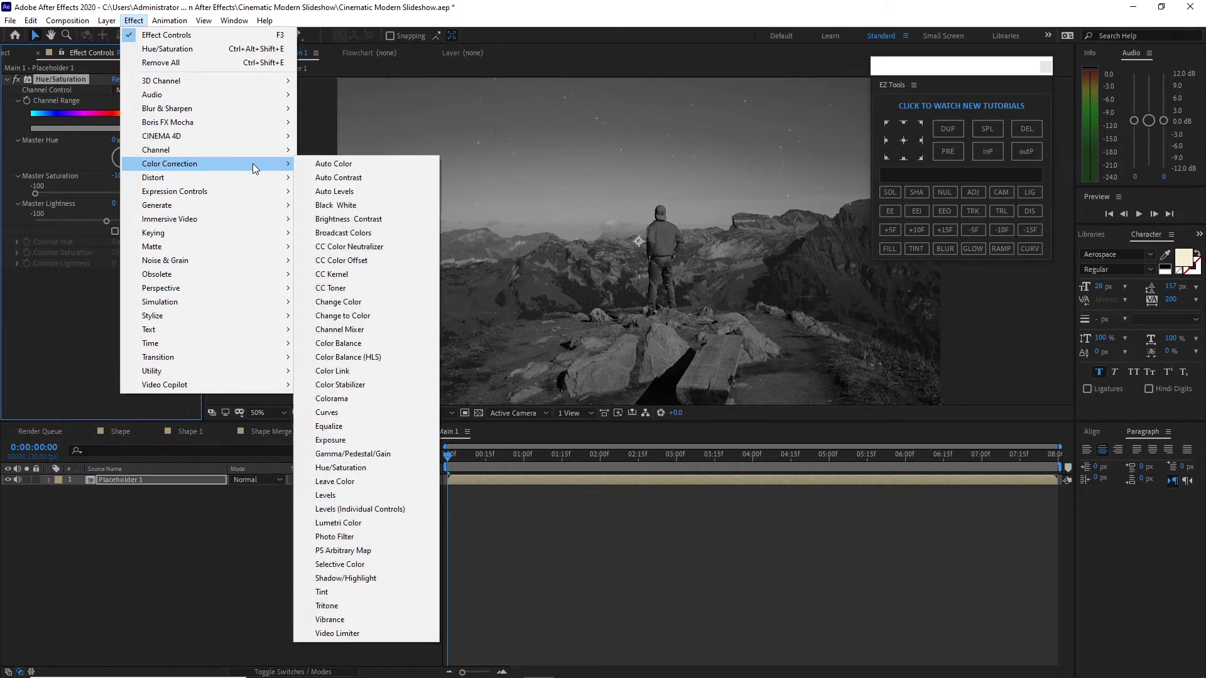
{"action": "left_click", "coordinate": [375, 499]}
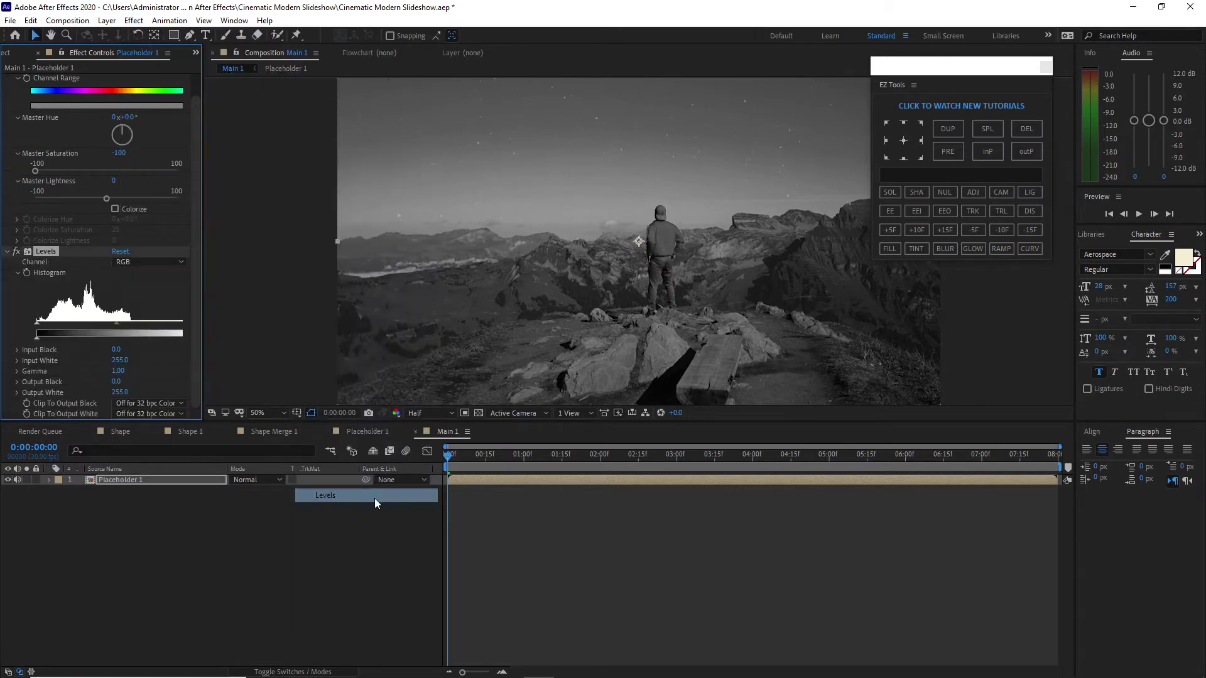
{"action": "left_click", "coordinate": [118, 231]}
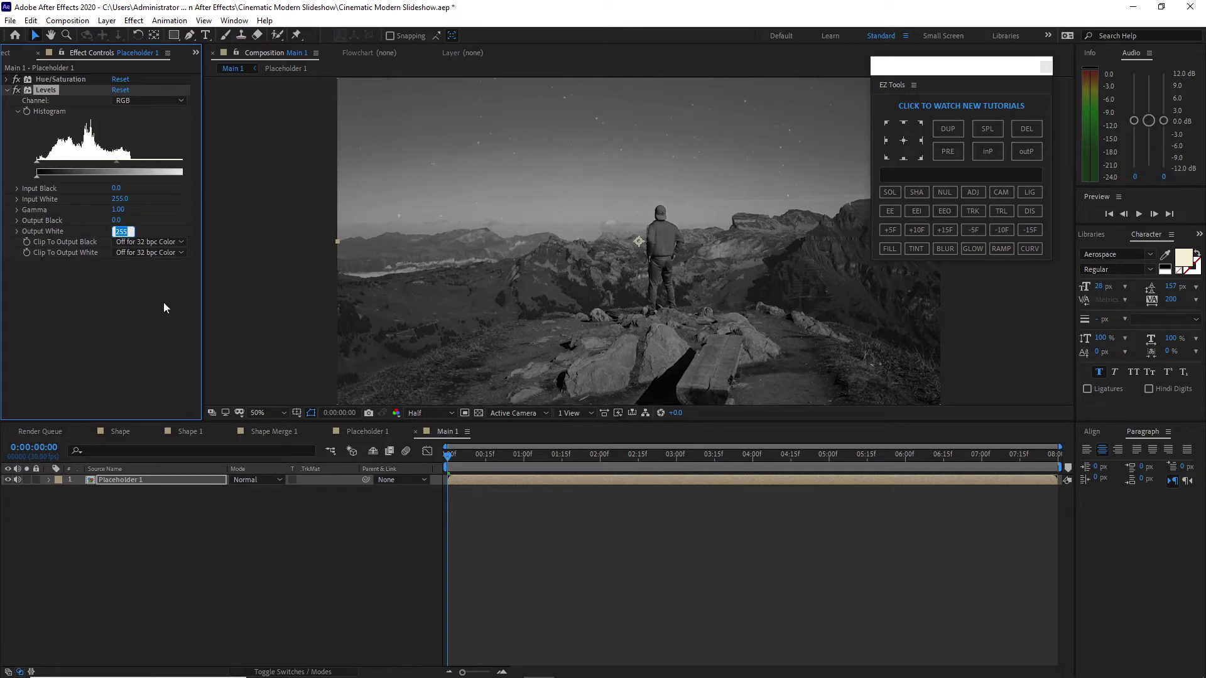
{"action": "type", "text": "183"}
{"action": "key", "text": "Return"}
Step: Set the Gamma to 0.48 and the Output Black to 37 in the Placeholder 1 layer's Levels effect
{"action": "left_click", "coordinate": [119, 209]}
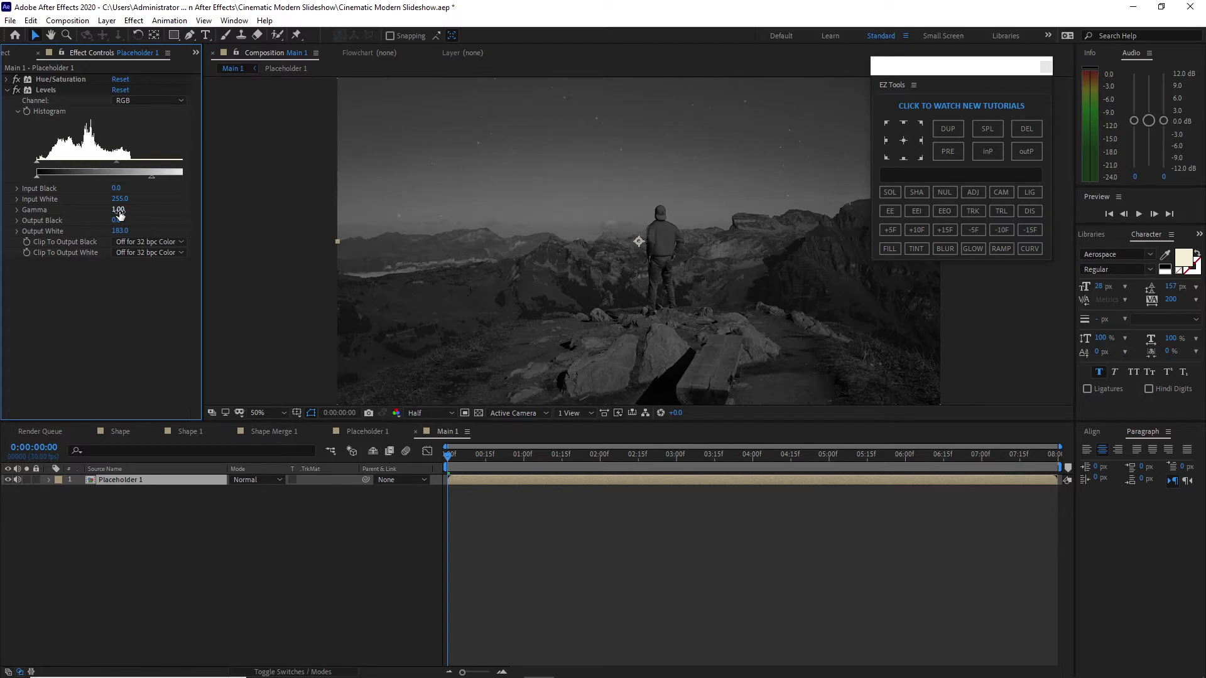
{"action": "type", "text": "."}
{"action": "type", "text": "48"}
{"action": "key", "text": "Return"}
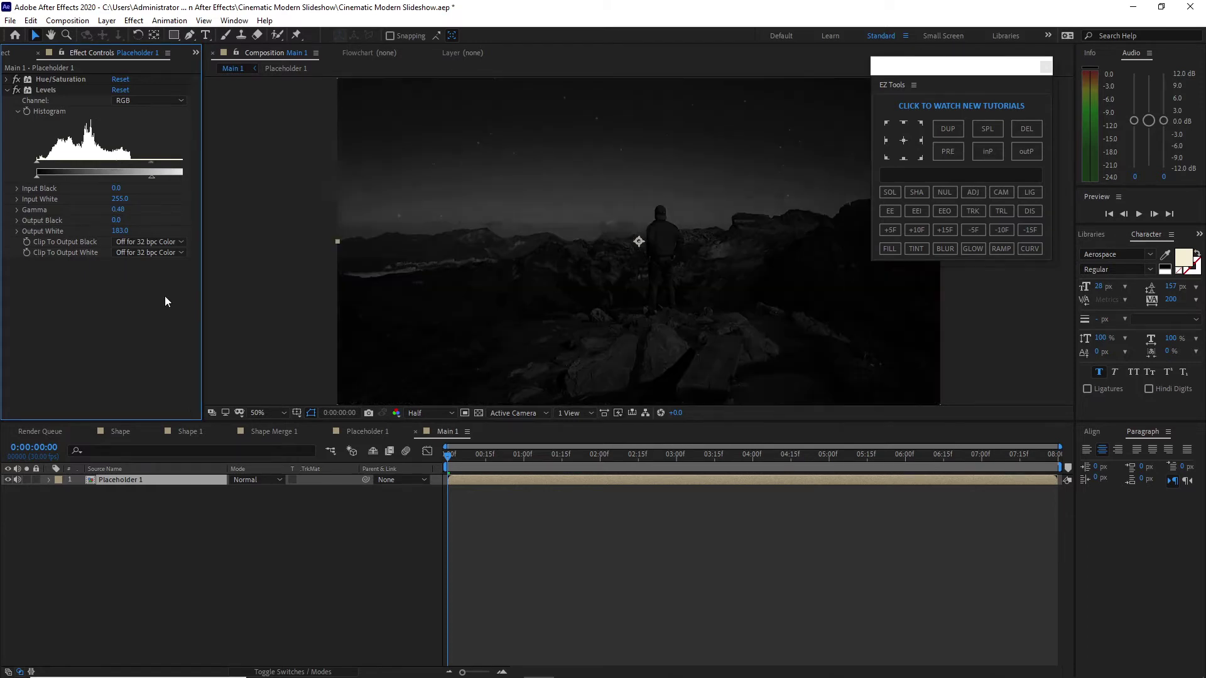
{"action": "left_click", "coordinate": [119, 221]}
{"action": "type", "text": "37"}
{"action": "key", "text": "Return"}
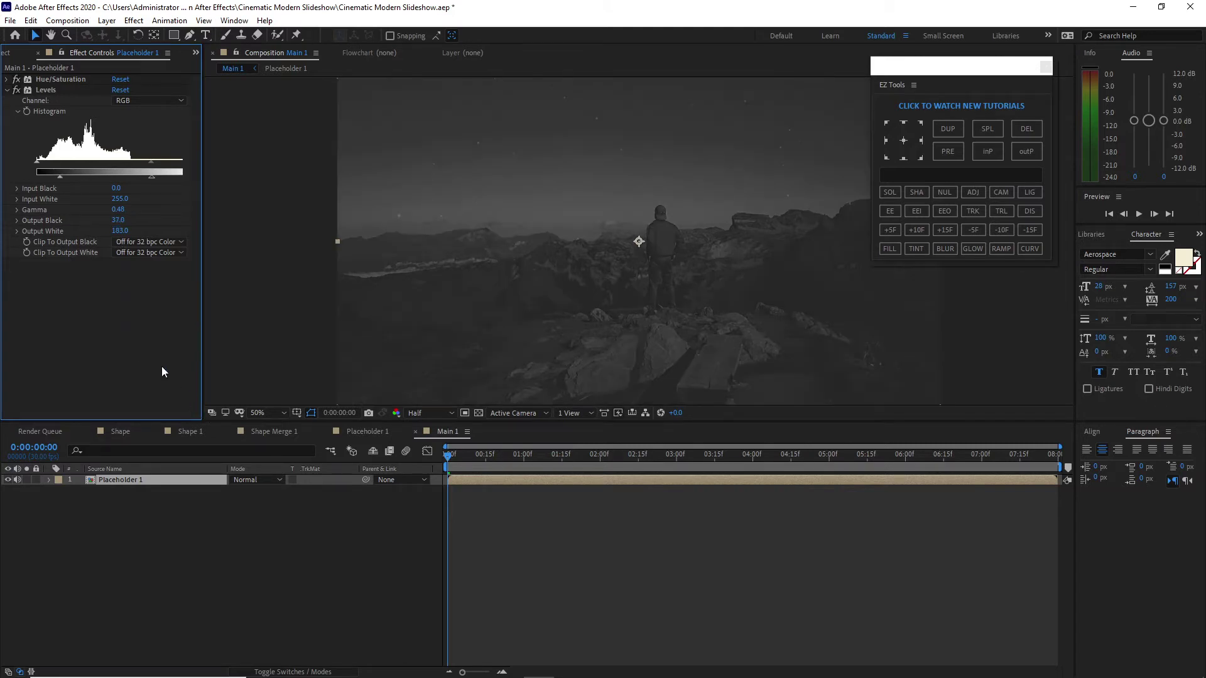
Step: Apply Fast Box Blur to the Placeholder 1 layer with Iterations at 1 and Blur Radius at 4
{"action": "left_click", "coordinate": [140, 22]}
{"action": "mouse_move", "coordinate": [291, 111]}
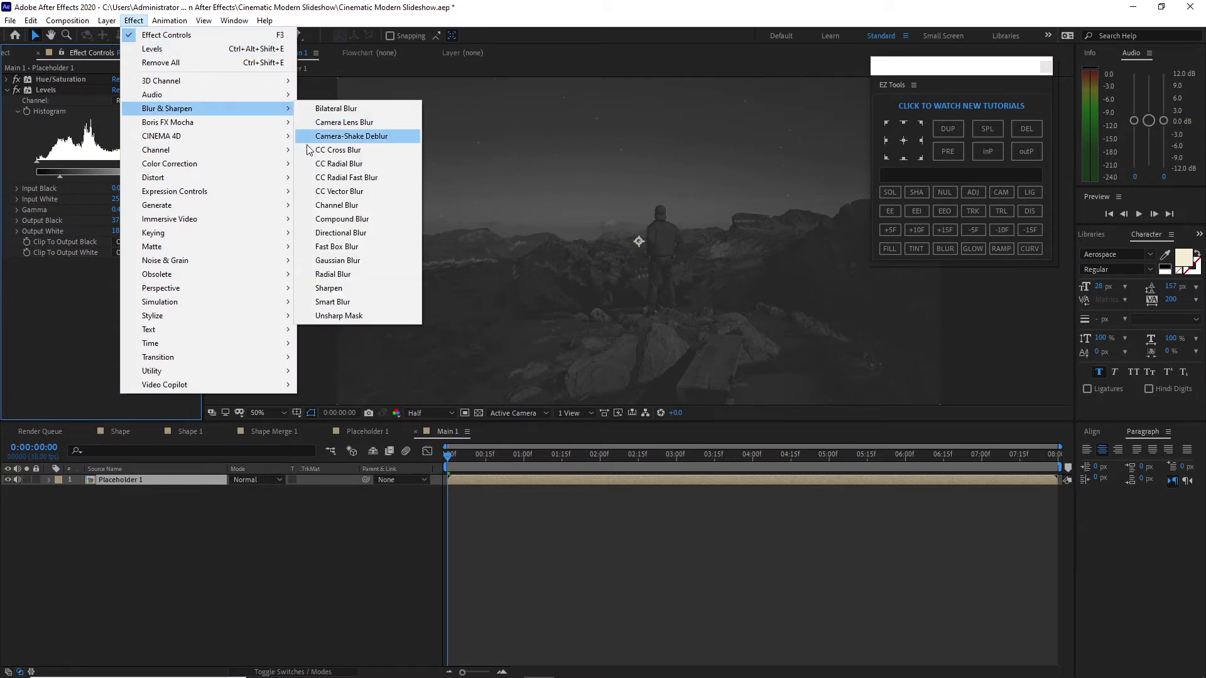
{"action": "left_click", "coordinate": [339, 247]}
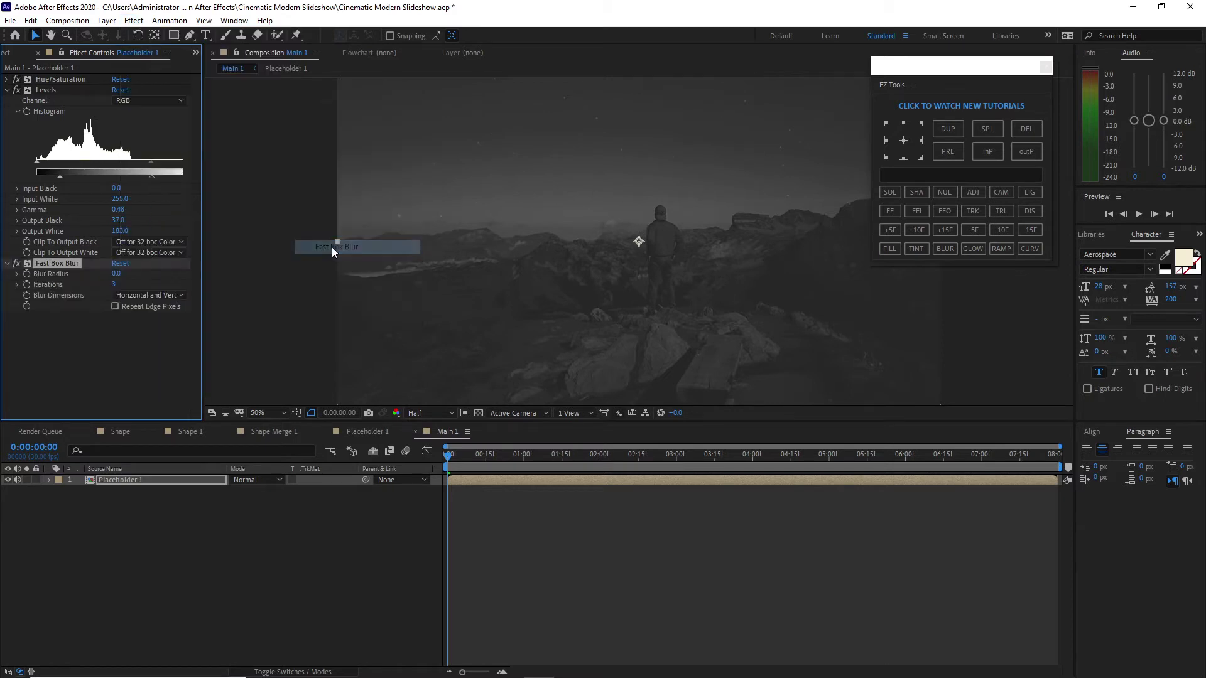
{"action": "left_click", "coordinate": [115, 286]}
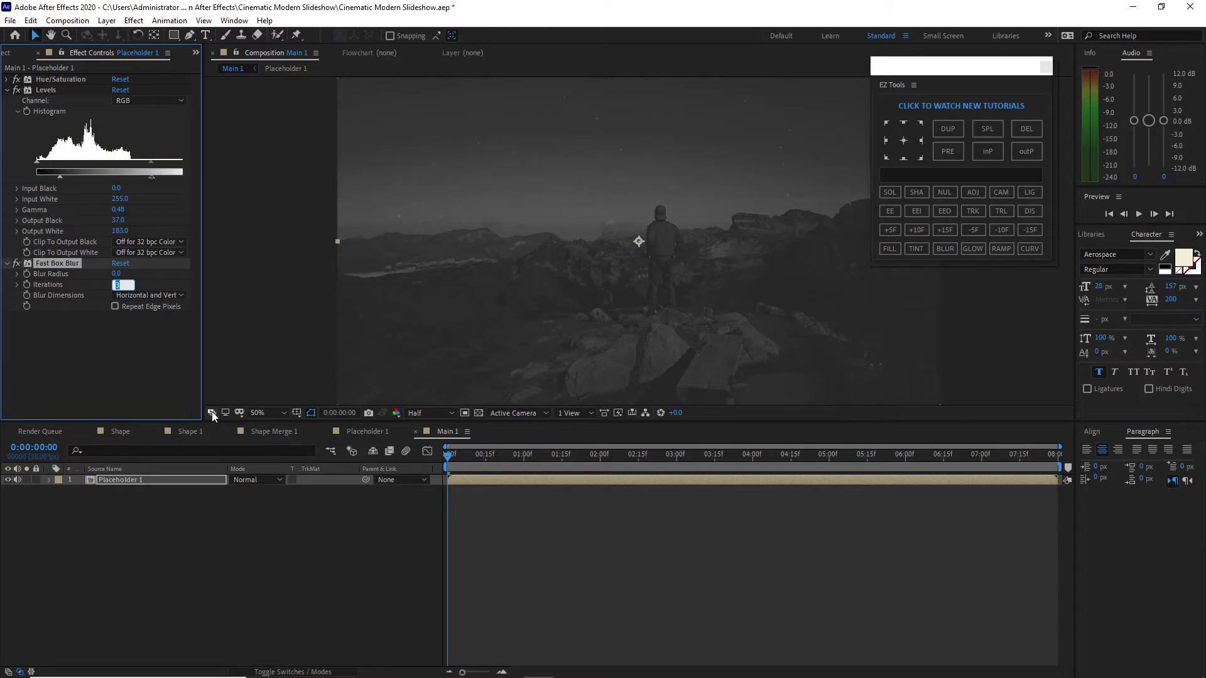
{"action": "type", "text": "1"}
{"action": "type", "text": "4"}
{"action": "left_click", "coordinate": [7, 90]}
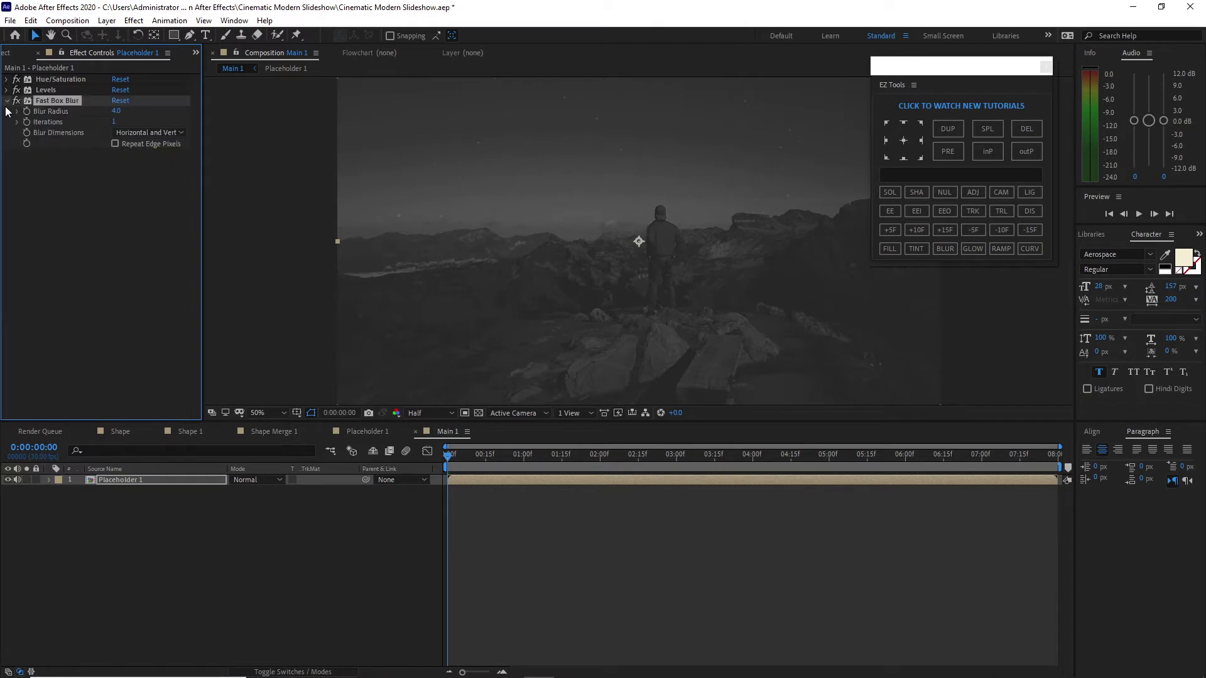
{"action": "left_click", "coordinate": [7, 101]}
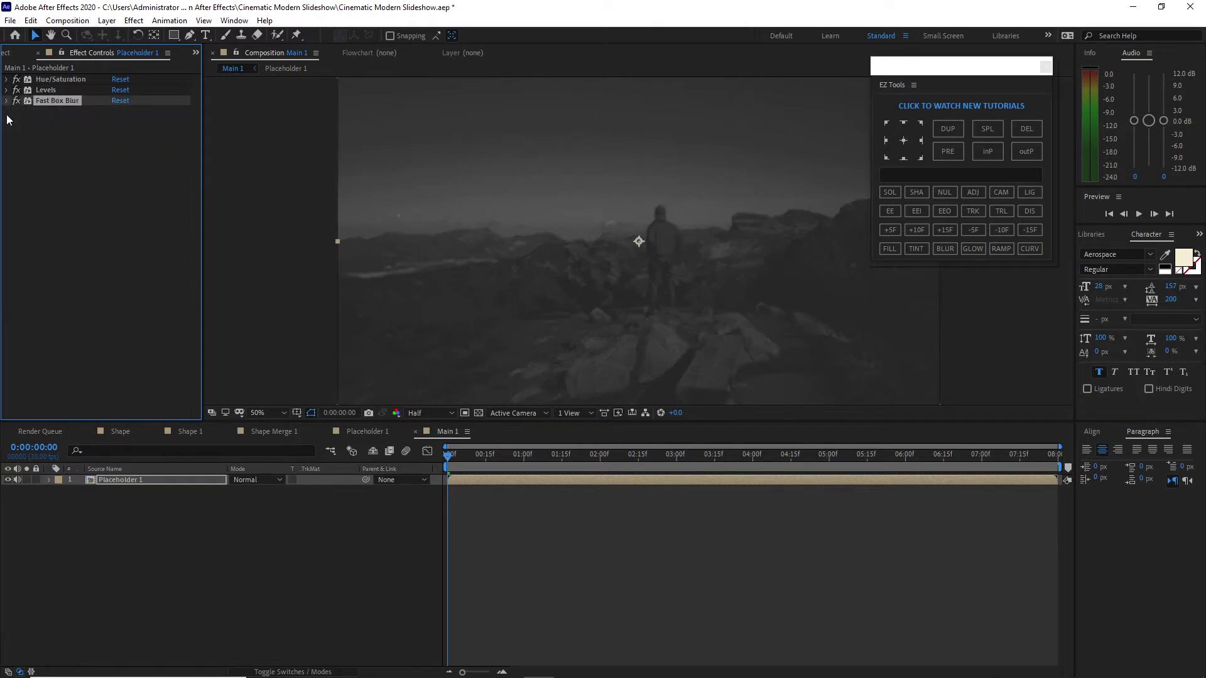
Step: Apply Motion Tile with Mirror Edges to the Placeholder 1 layer and keyframe Tile Center X at 360 at 0:00
{"action": "left_click", "coordinate": [134, 23]}
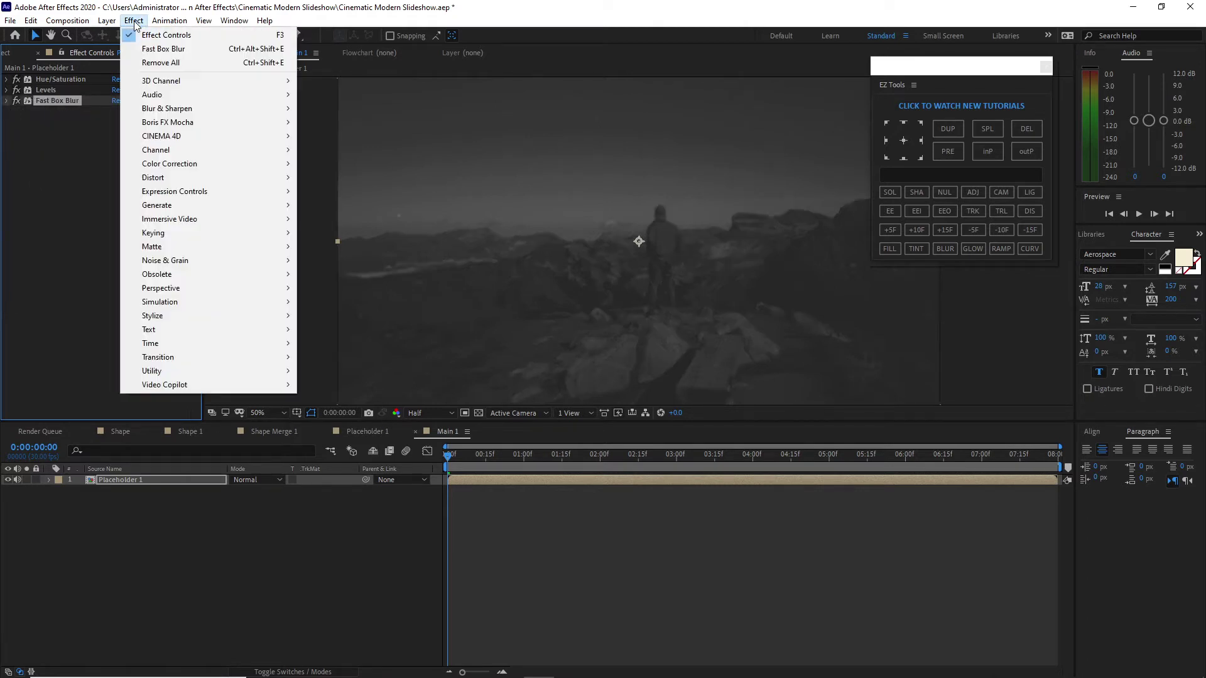
{"action": "mouse_move", "coordinate": [227, 315]}
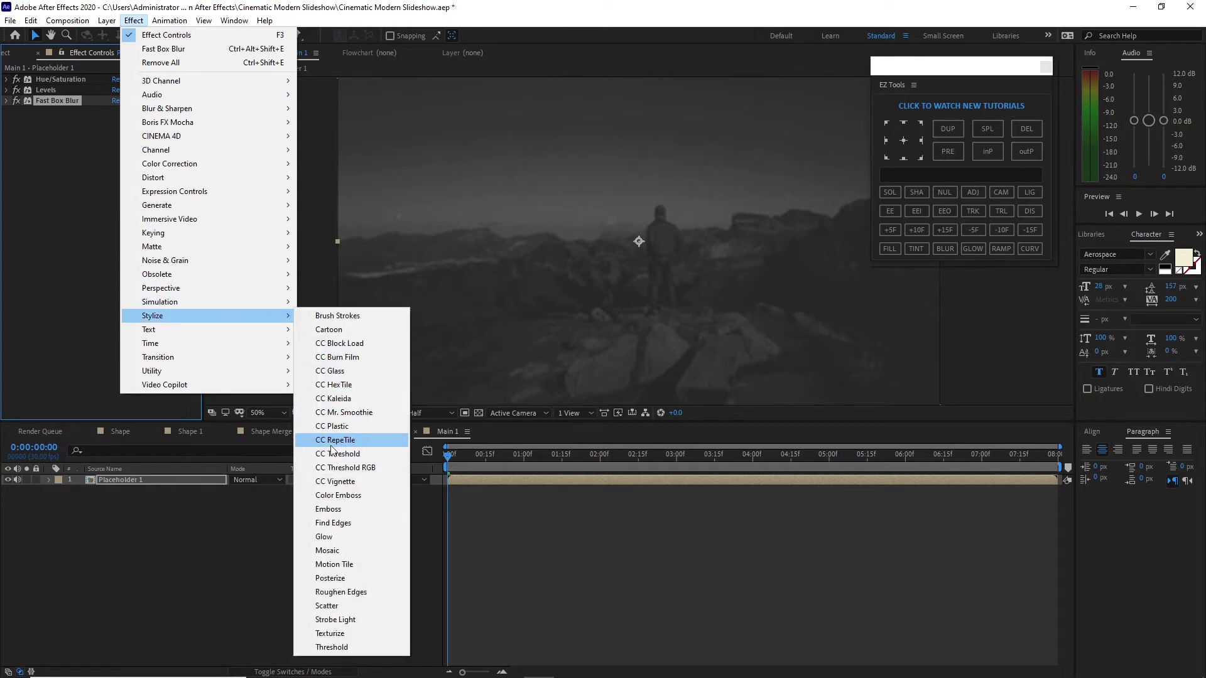
{"action": "left_click", "coordinate": [333, 563]}
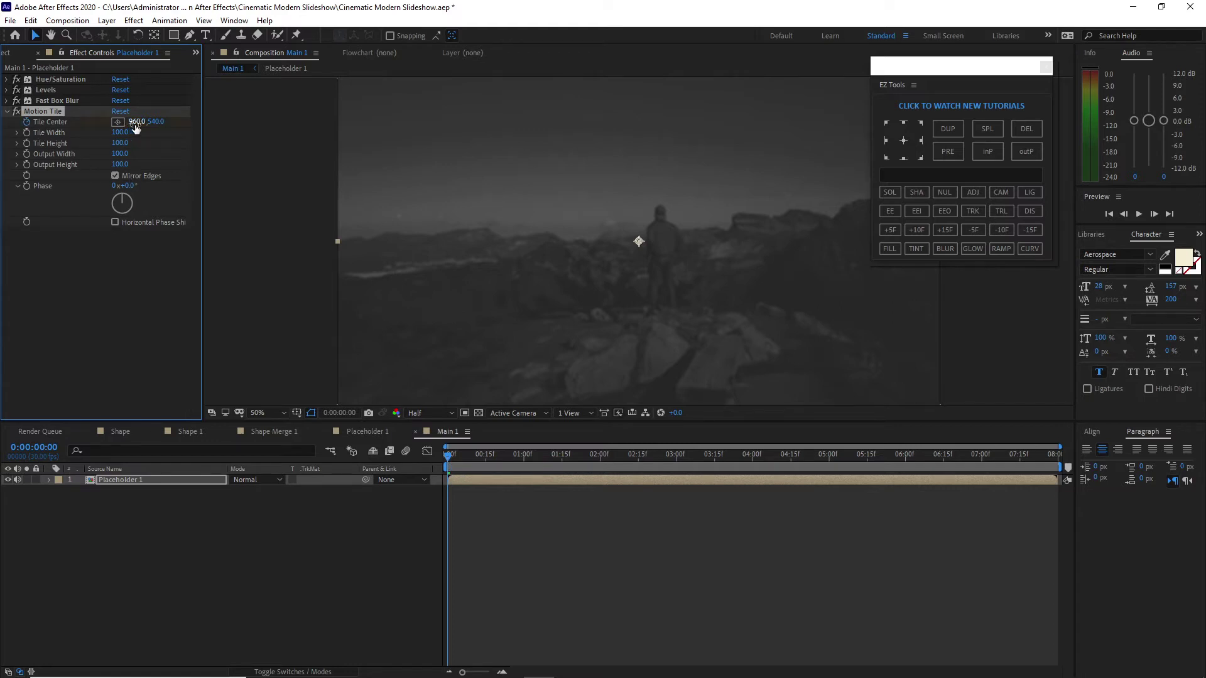
{"action": "type", "text": "38"}
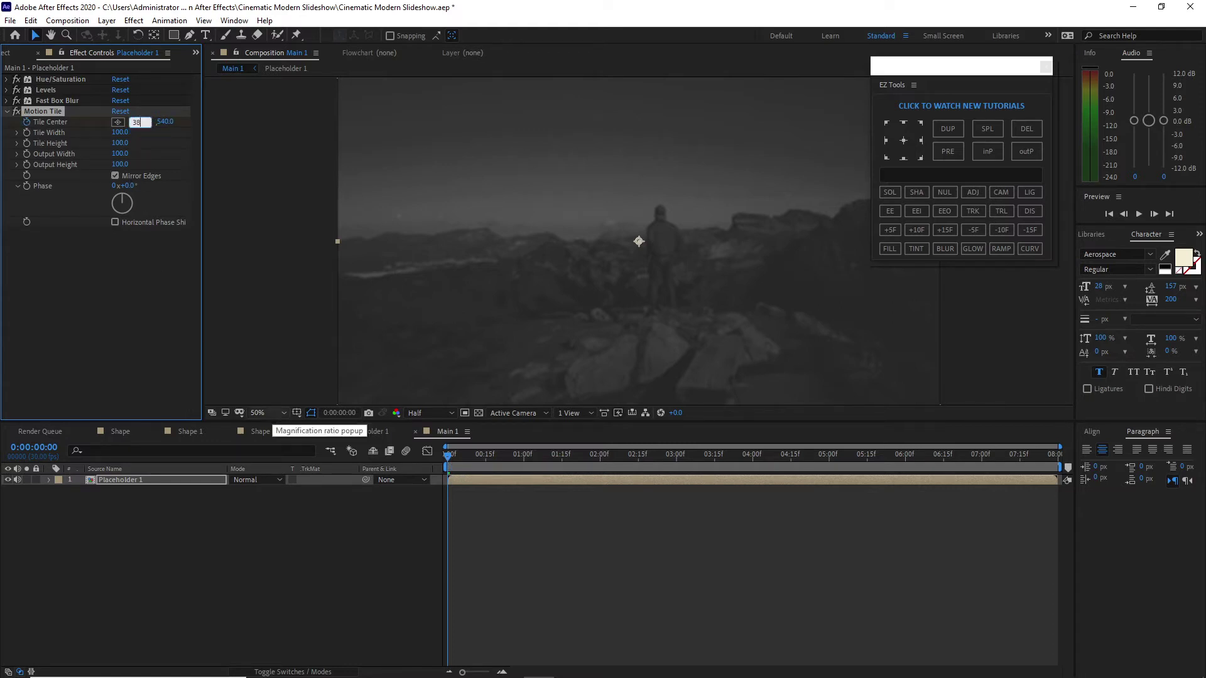
{"action": "type", "text": "0"}
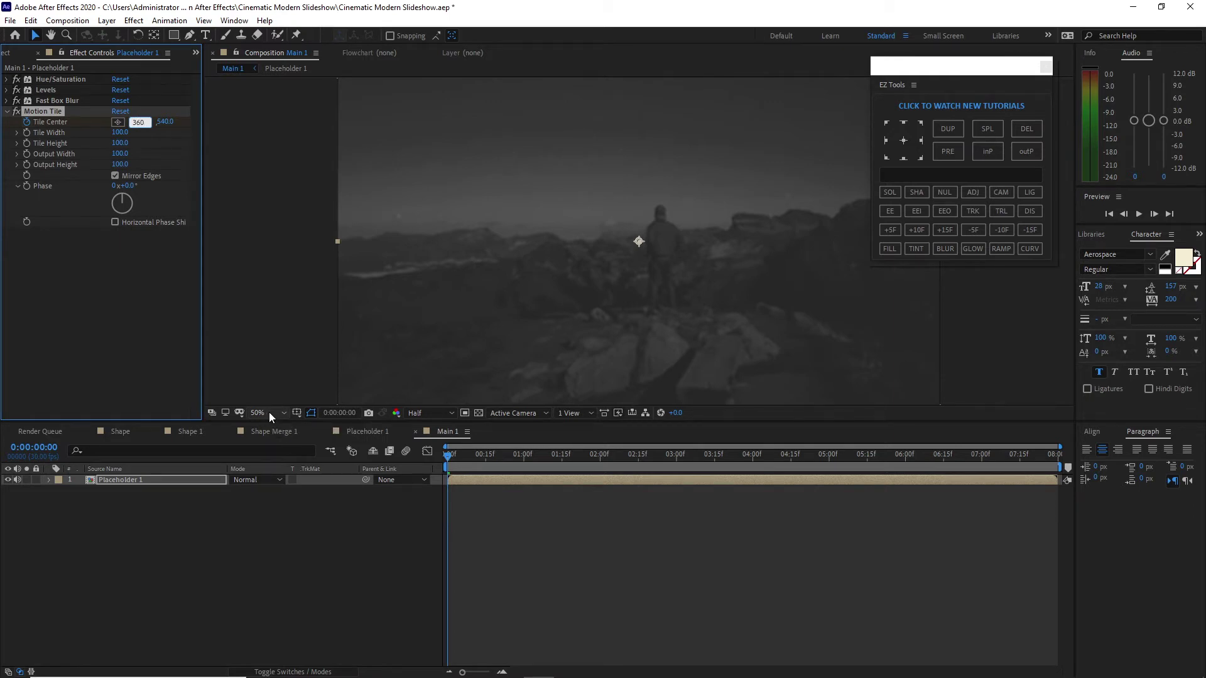
{"action": "key", "text": "Return"}
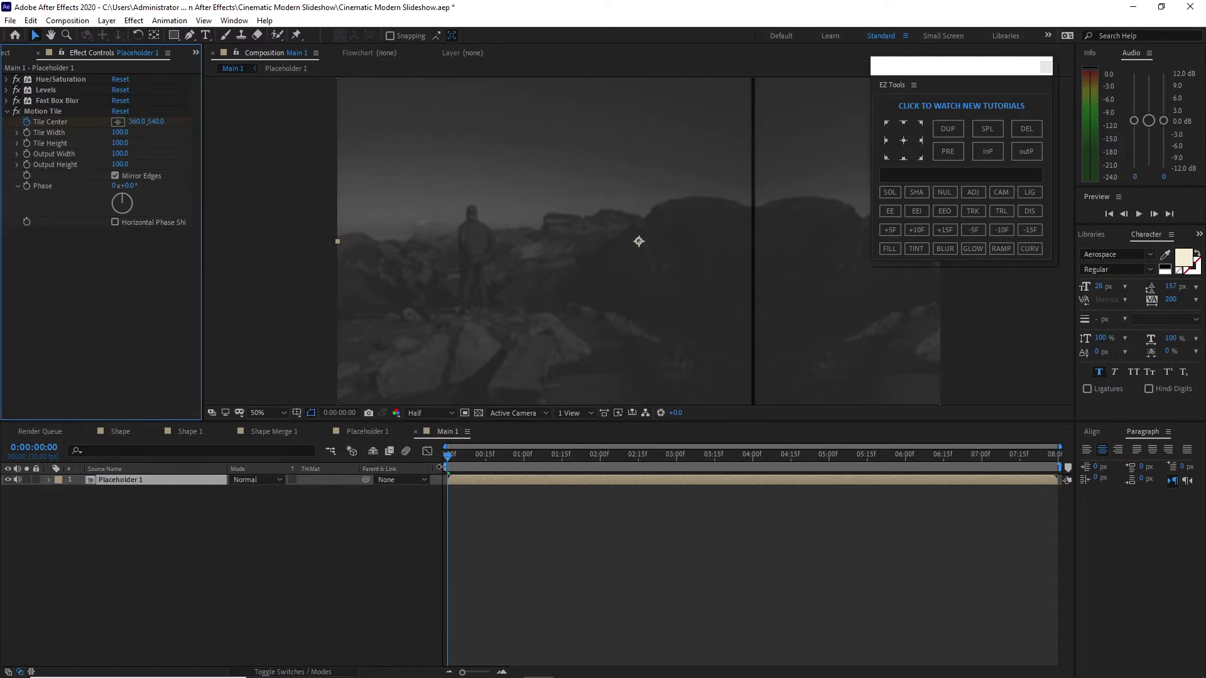
Step: Keyframe the Motion Tile's Tile Center X at 960 at 0:00:02:15
{"action": "left_click_drag", "start_coordinate": [449, 459], "coordinate": [638, 460]}
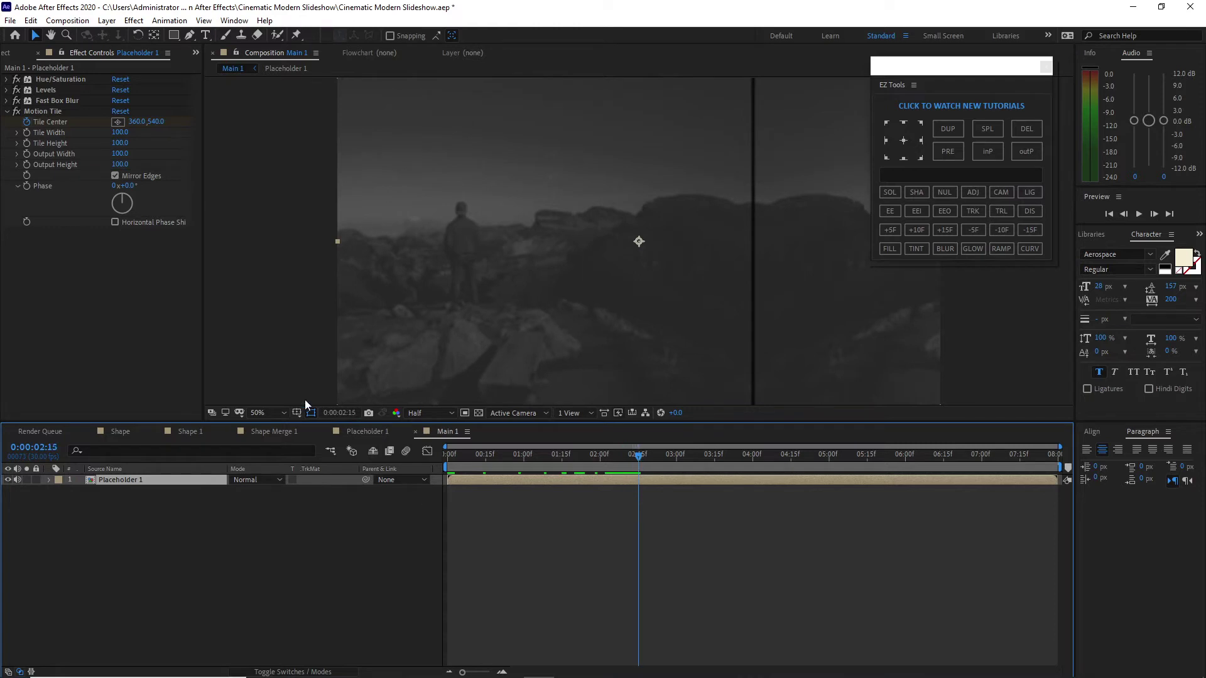
{"action": "left_click", "coordinate": [132, 122]}
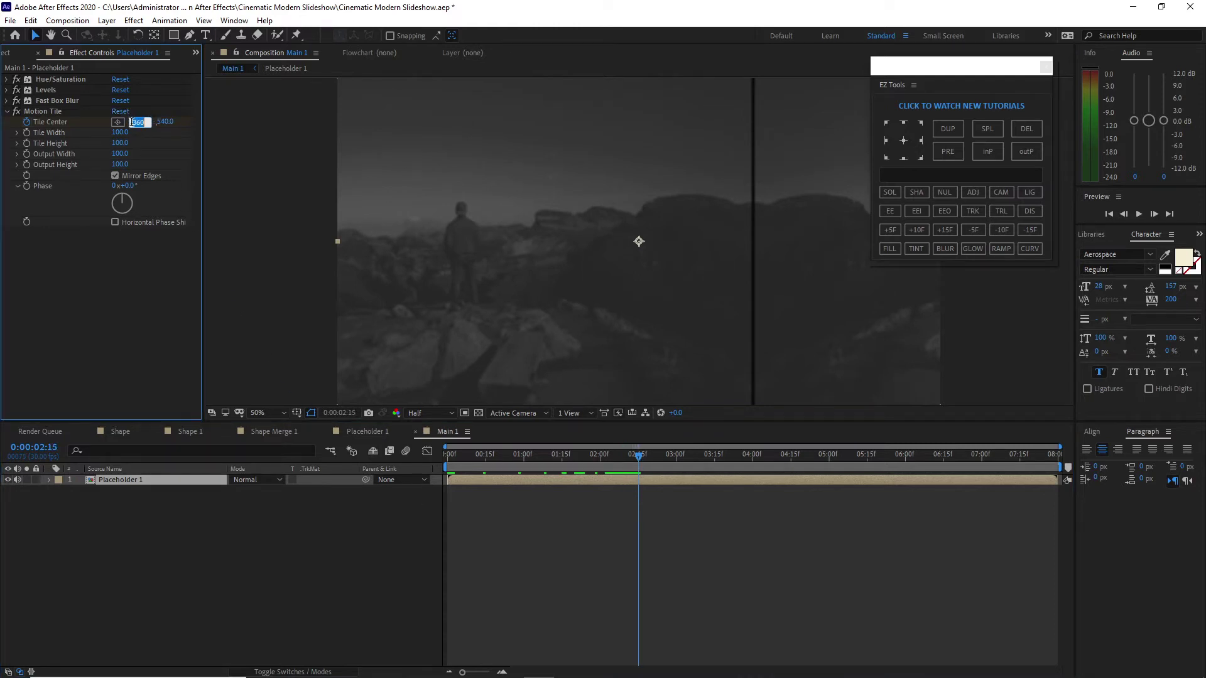
{"action": "type", "text": "960"}
{"action": "left_click", "coordinate": [625, 450]}
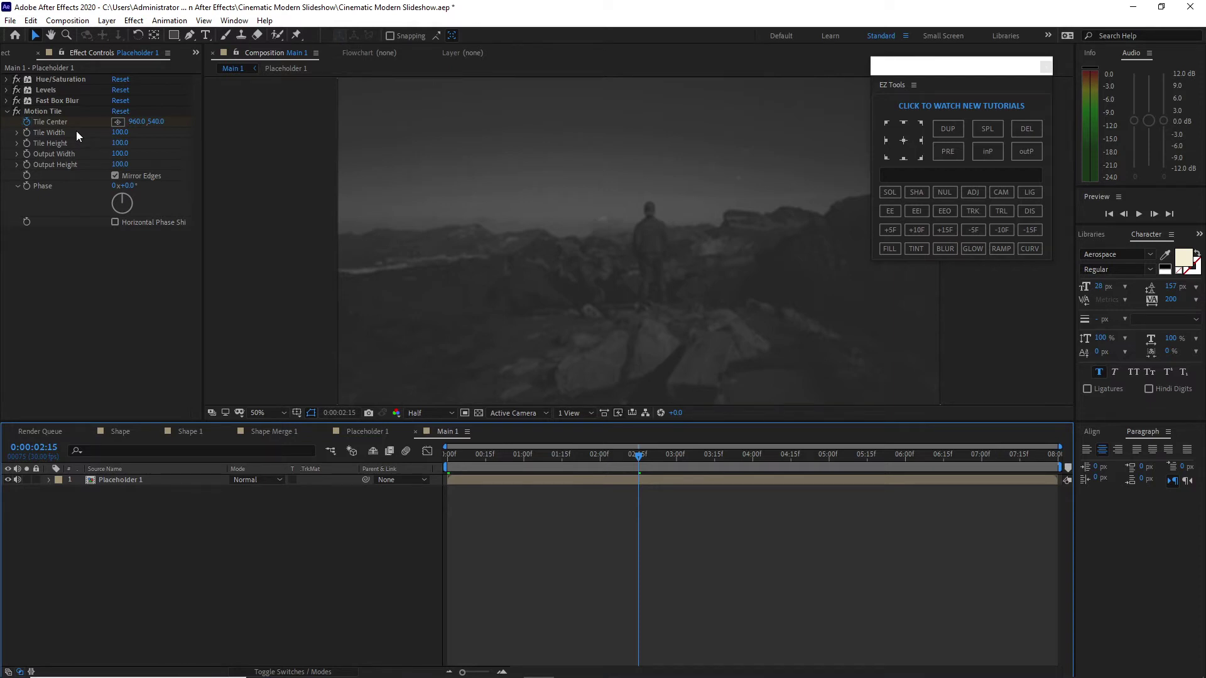
Step: Enable an expression on Tile Center, switch to Notepad and copy the entire easing code from the Expression file
{"action": "key", "text": "alt+shift+equal"}
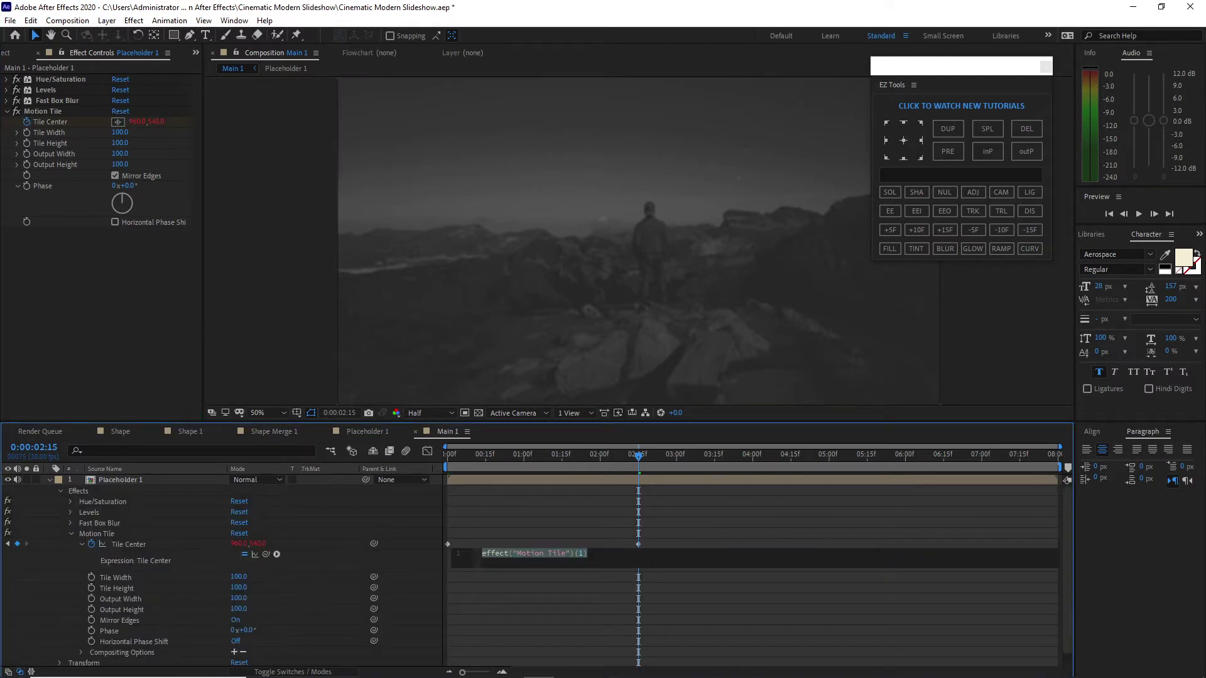
{"action": "mouse_move", "coordinate": [545, 675]}
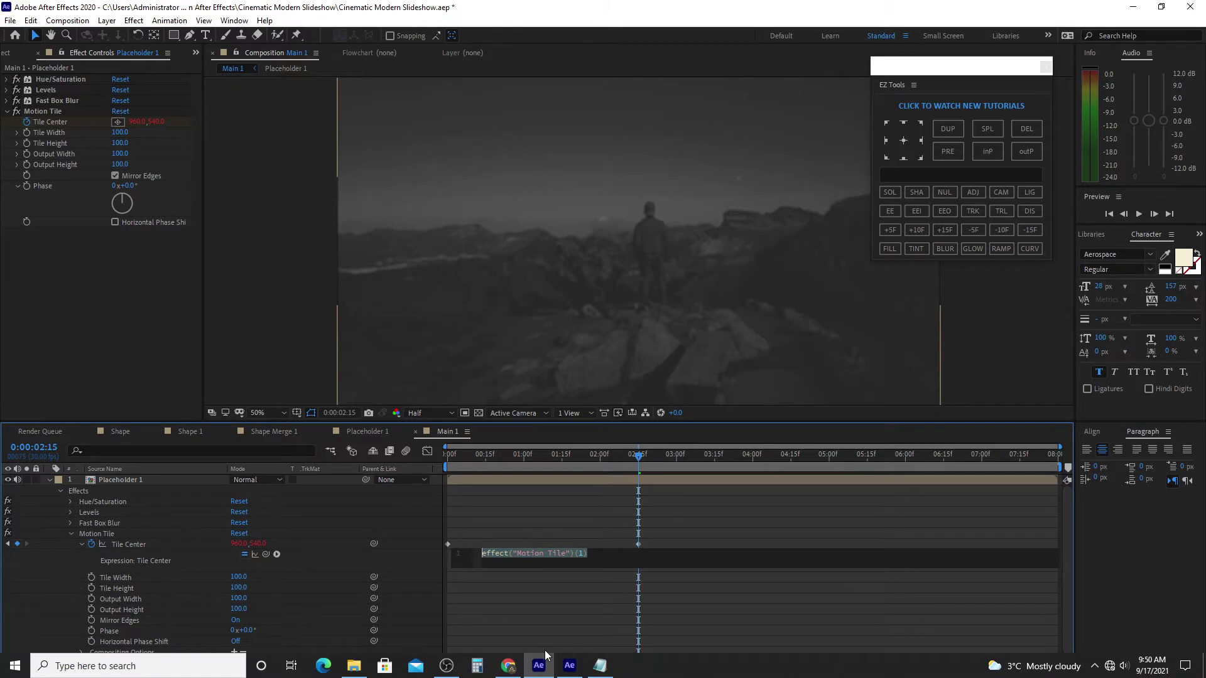
{"action": "left_click", "coordinate": [599, 666]}
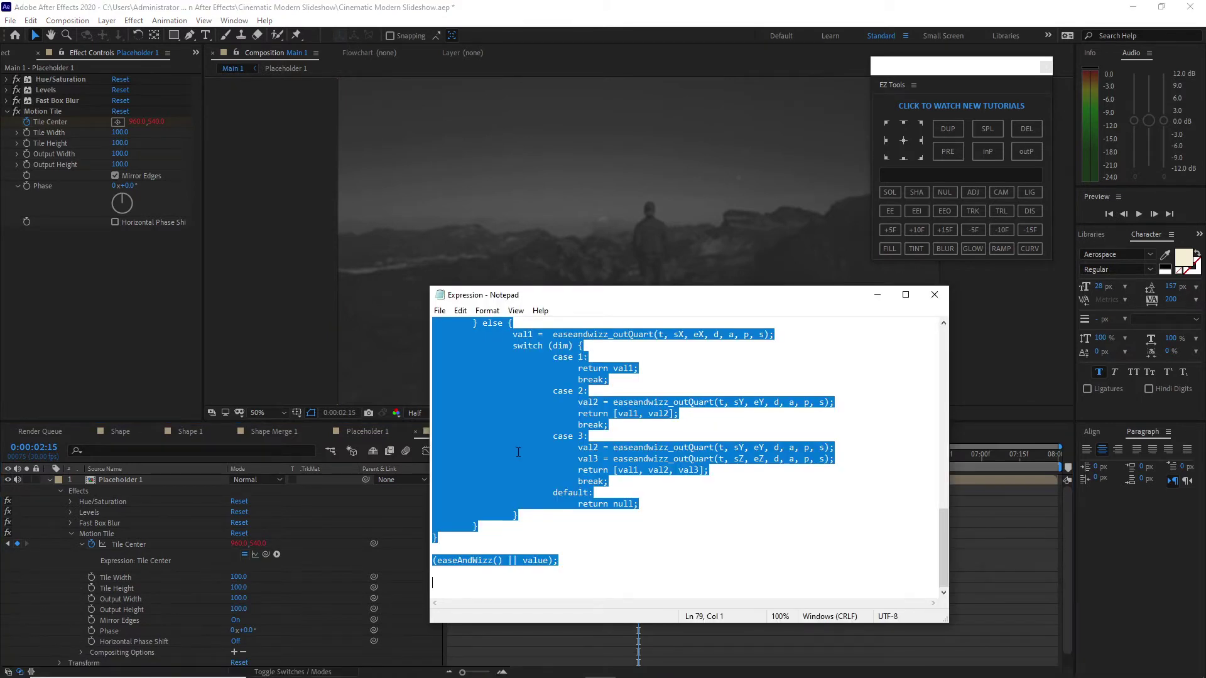
{"action": "right_click", "coordinate": [516, 414]}
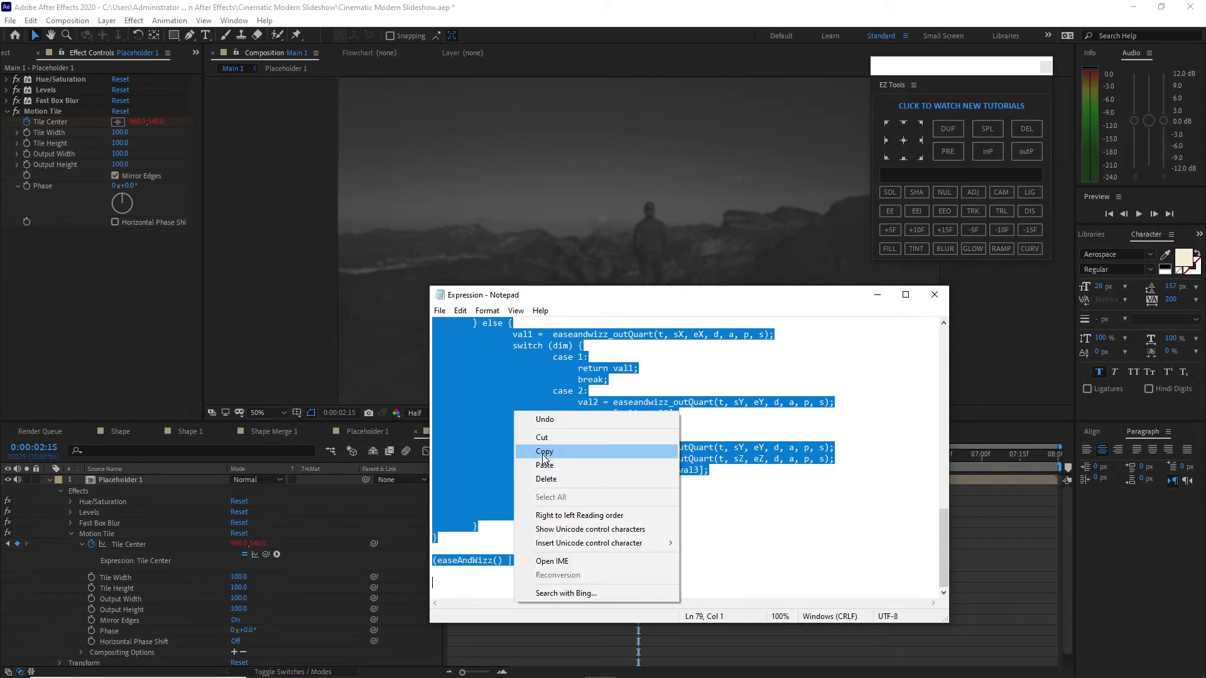
{"action": "left_click", "coordinate": [545, 466]}
Step: Back in After Effects, replace the Tile Center expression with the copied Ease and Wizz outQuart code and collapse the layer's properties
{"action": "left_click", "coordinate": [533, 548]}
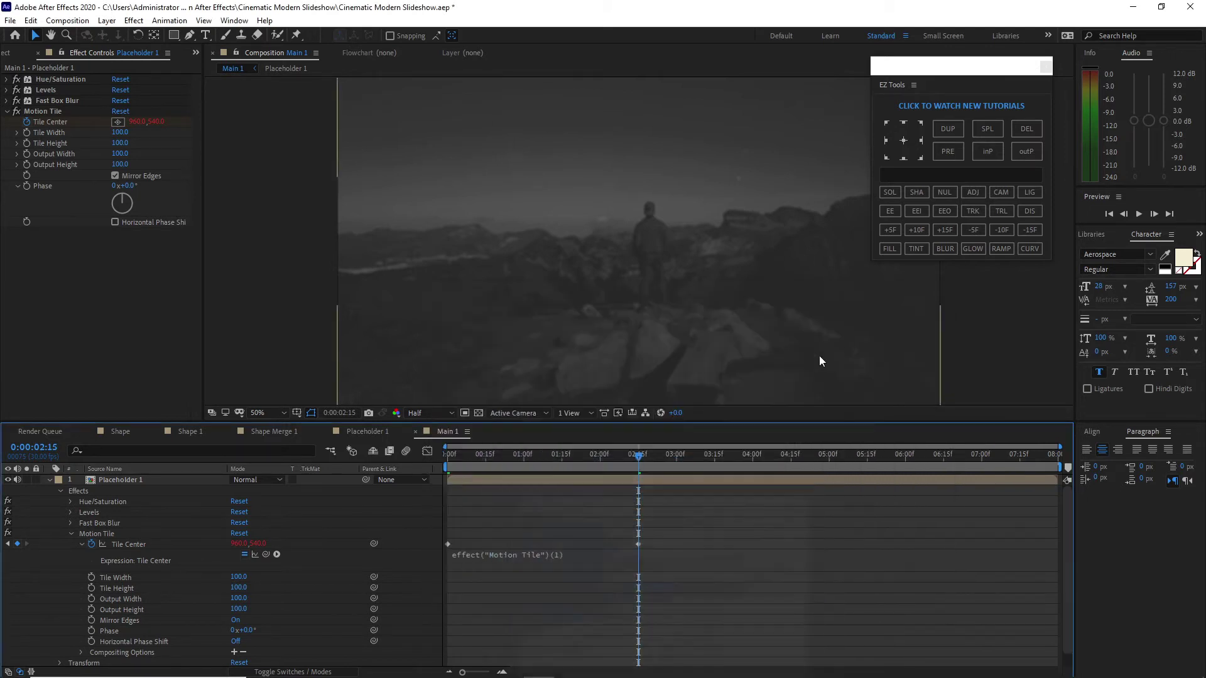
{"action": "left_click", "coordinate": [526, 555]}
{"action": "right_click", "coordinate": [526, 554]}
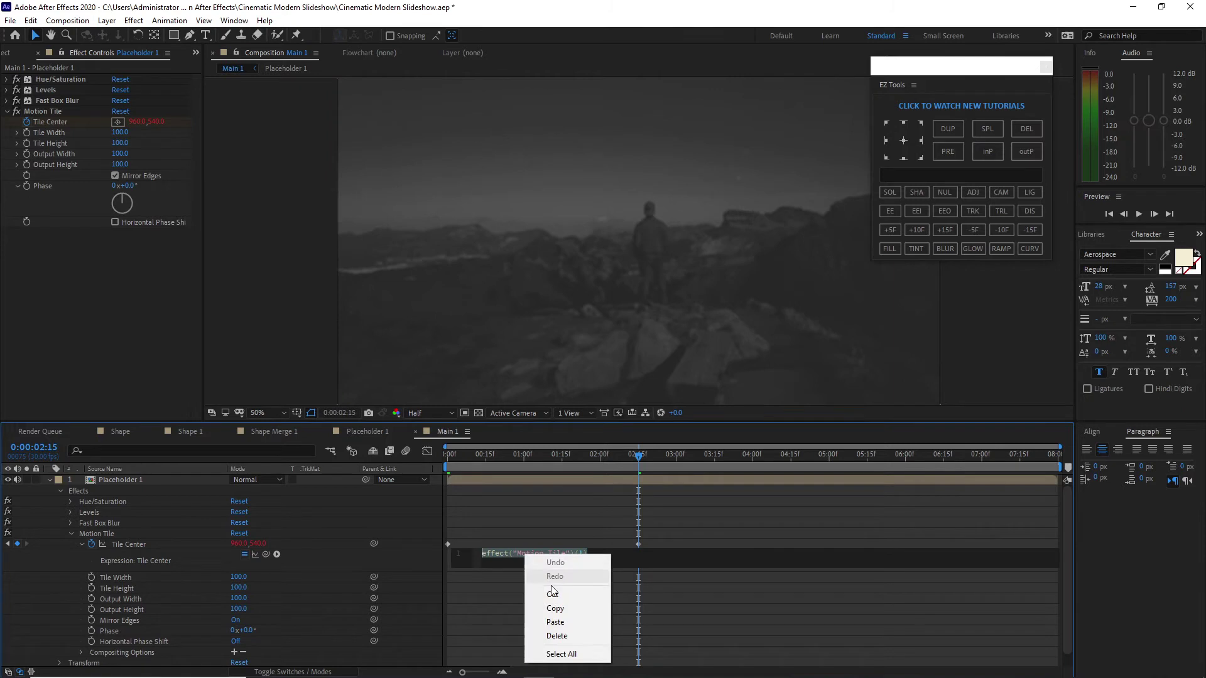
{"action": "left_click", "coordinate": [567, 622]}
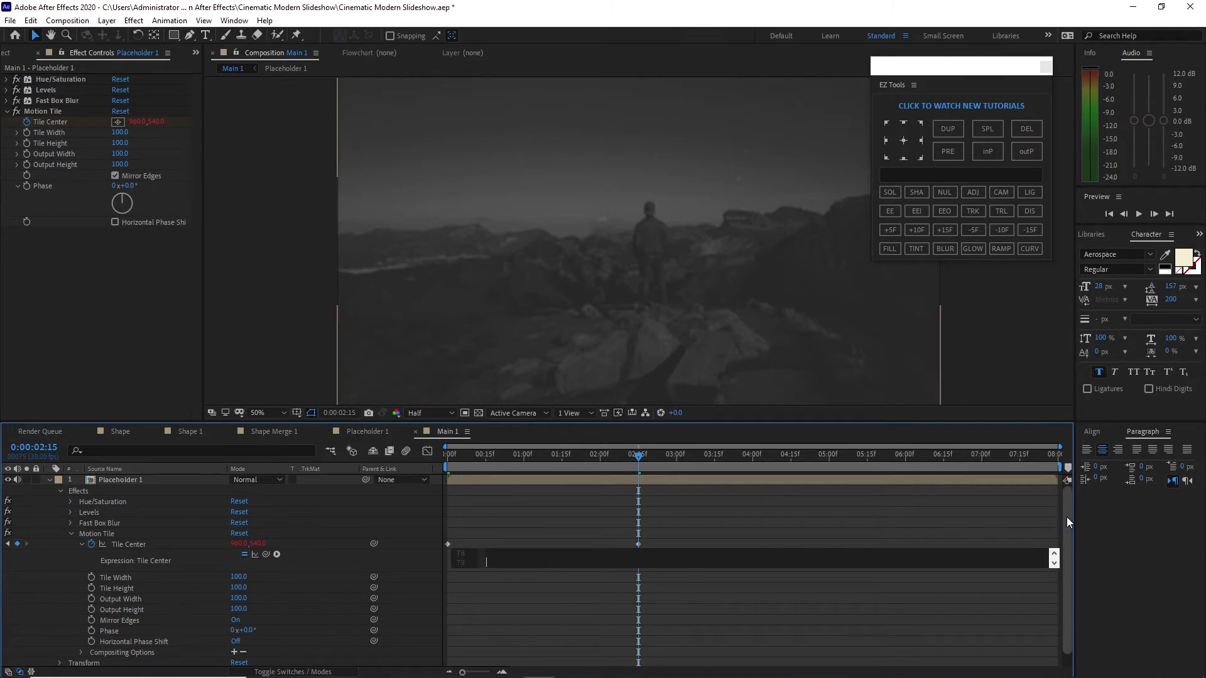
{"action": "left_click_drag", "start_coordinate": [1066, 517], "coordinate": [1071, 533]}
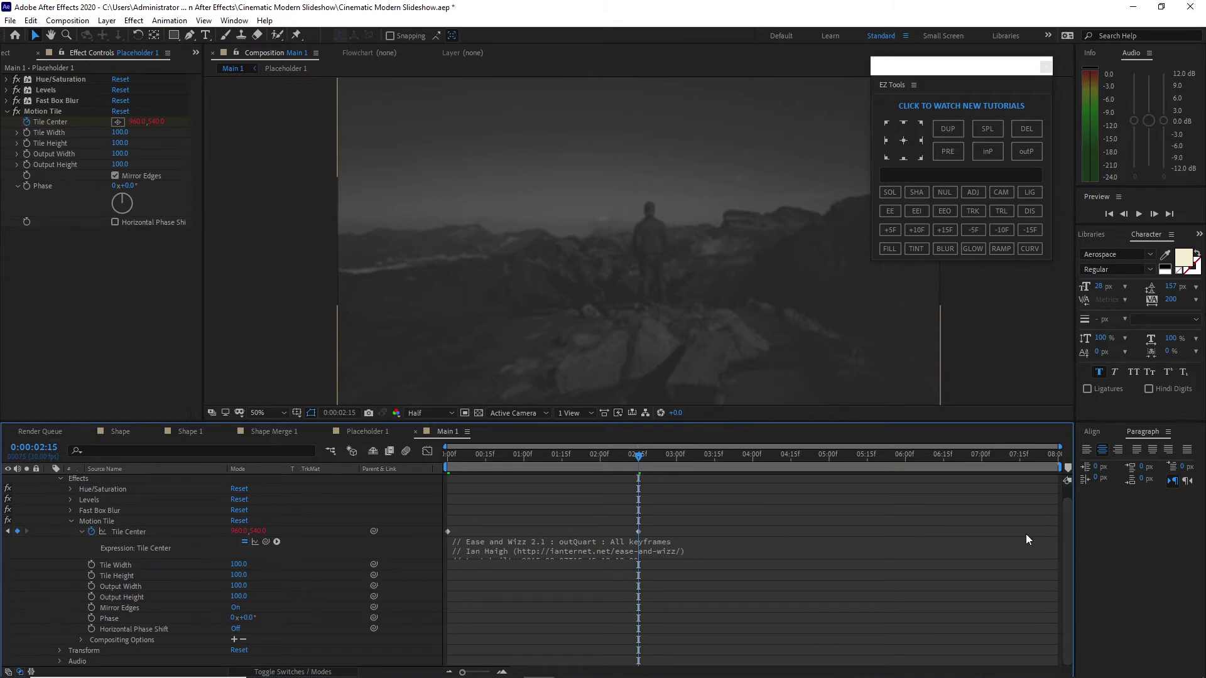
{"action": "left_click", "coordinate": [161, 360]}
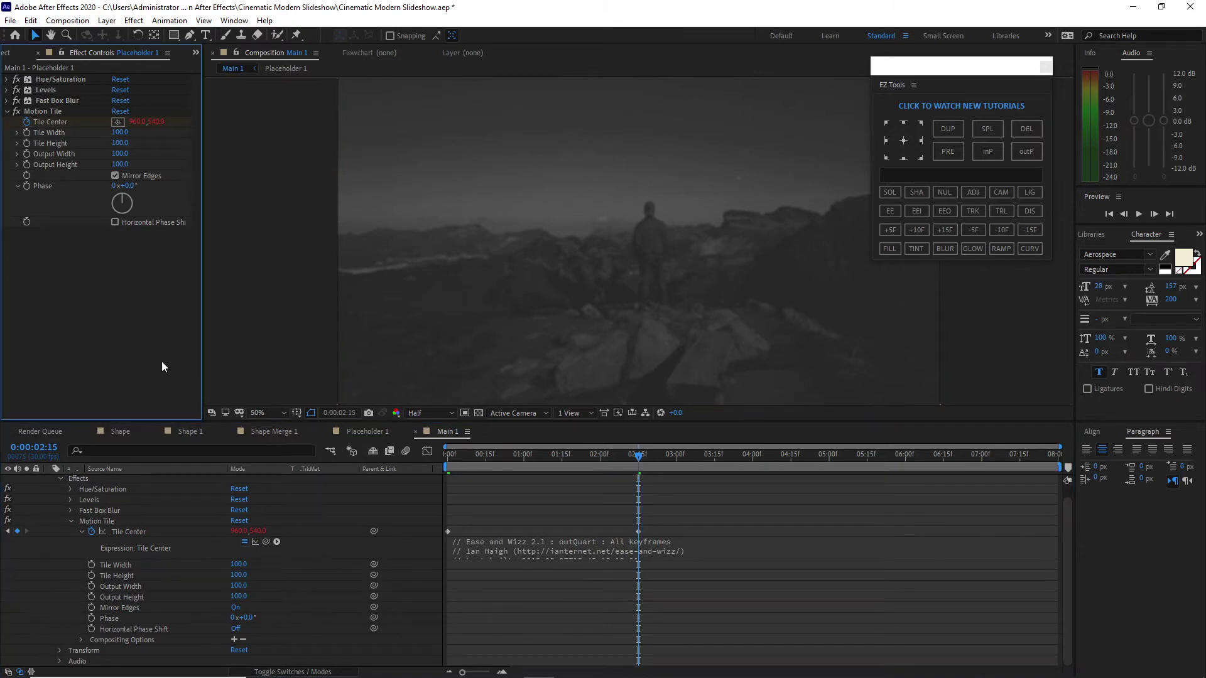
{"action": "left_click", "coordinate": [176, 563]}
{"action": "key", "text": "u"}
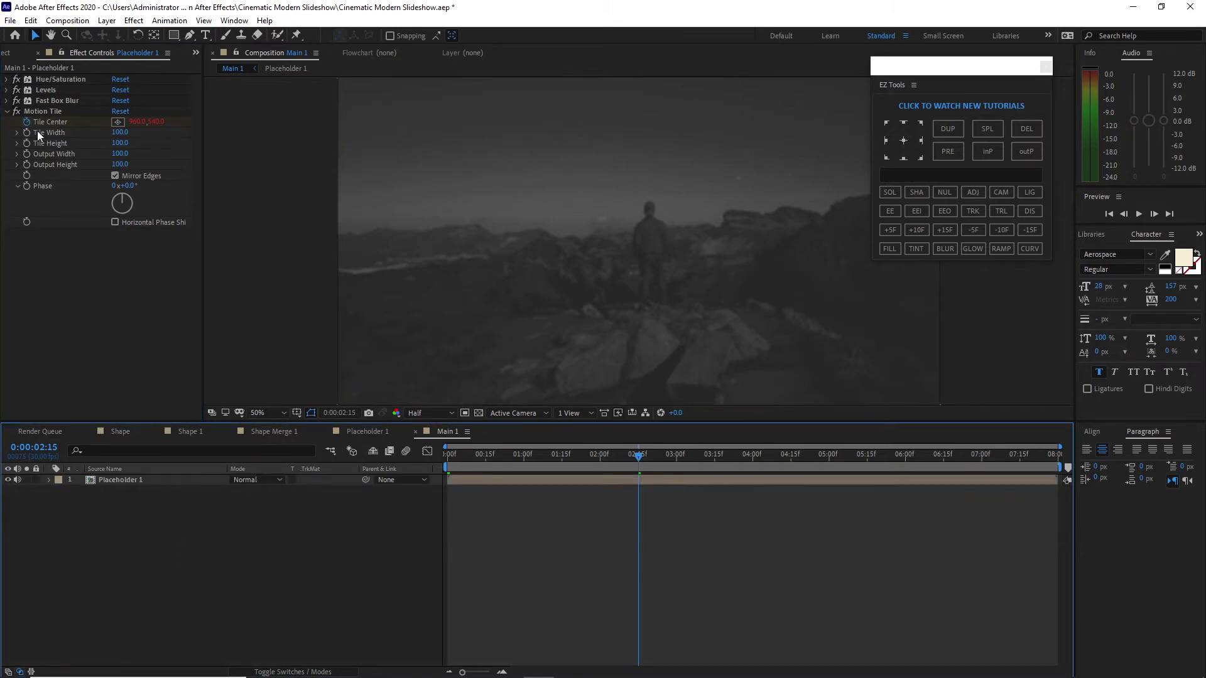
Step: Add the Shape Merge 1 composition above Placeholder 1 in Main 1 and preview the animation
{"action": "key", "text": "ctrl+0"}
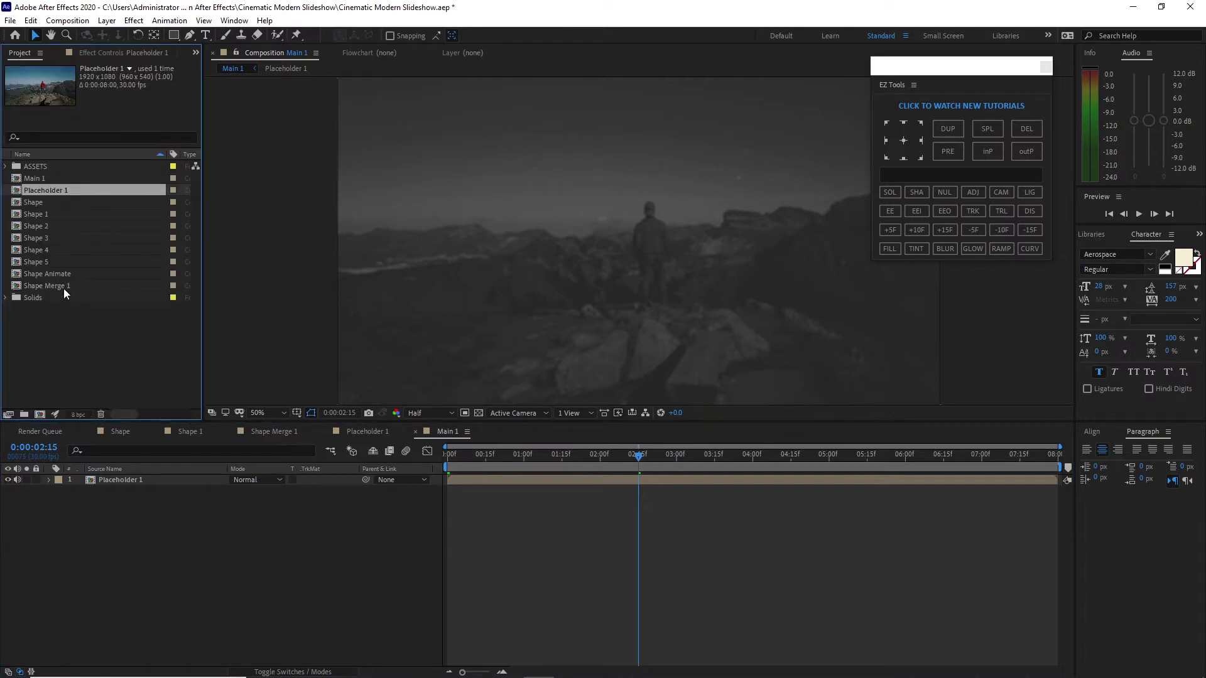
{"action": "left_click", "coordinate": [63, 288]}
{"action": "left_click_drag", "start_coordinate": [63, 288], "coordinate": [107, 478]}
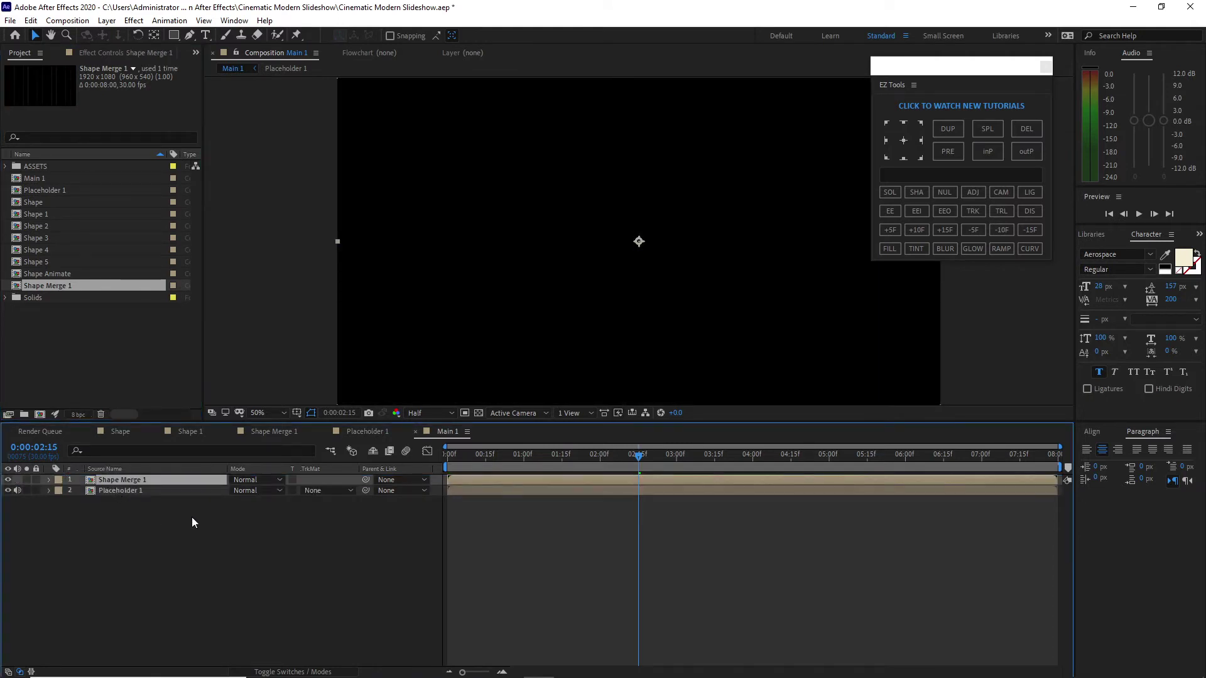
{"action": "key", "text": "space"}
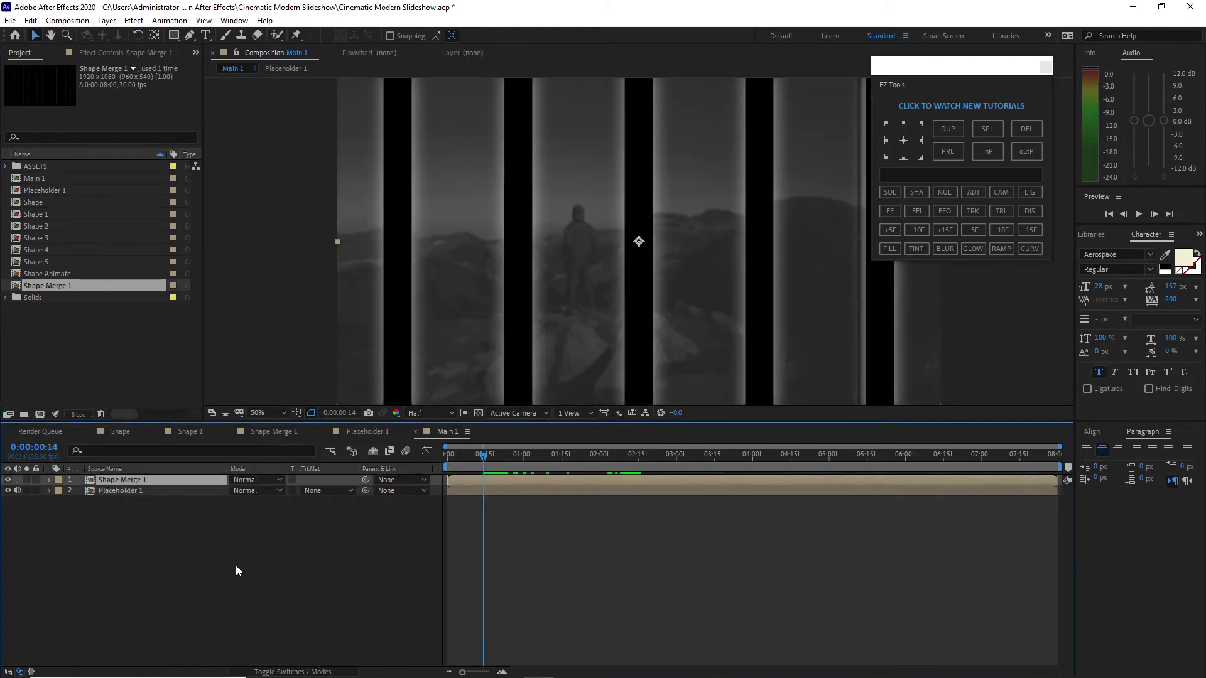
Step: Set the Shape Merge 1 layer's Scale to 307%
{"action": "key", "text": "s"}
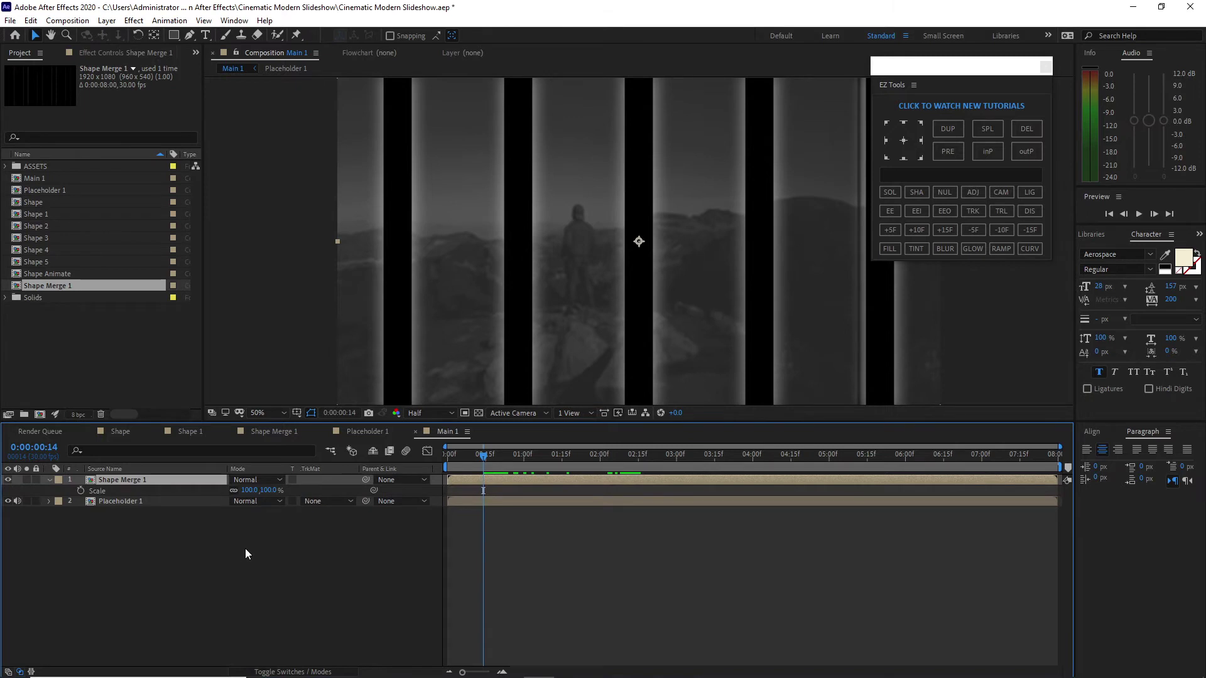
{"action": "left_click", "coordinate": [250, 490]}
{"action": "type", "text": "307"}
{"action": "key", "text": "Return"}
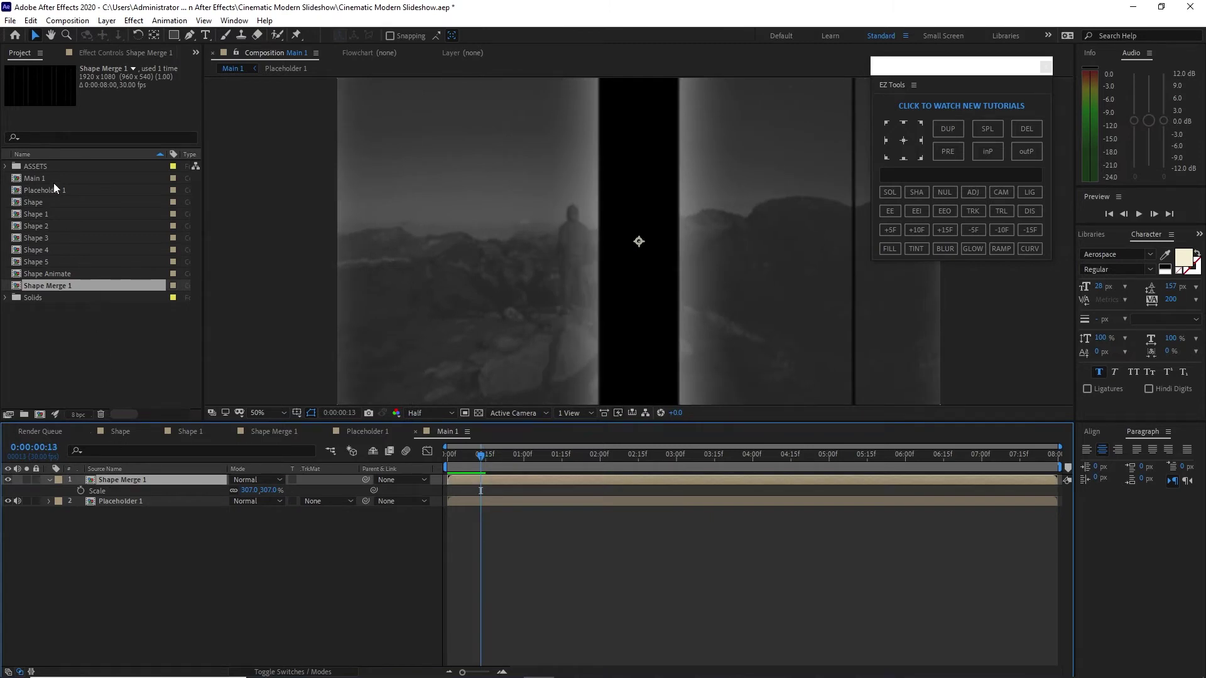
Step: Duplicate the Shape Merge 1 layer and add Shadow_3B.png from the Image folder above all layers in Main 1
{"action": "left_click", "coordinate": [29, 22]}
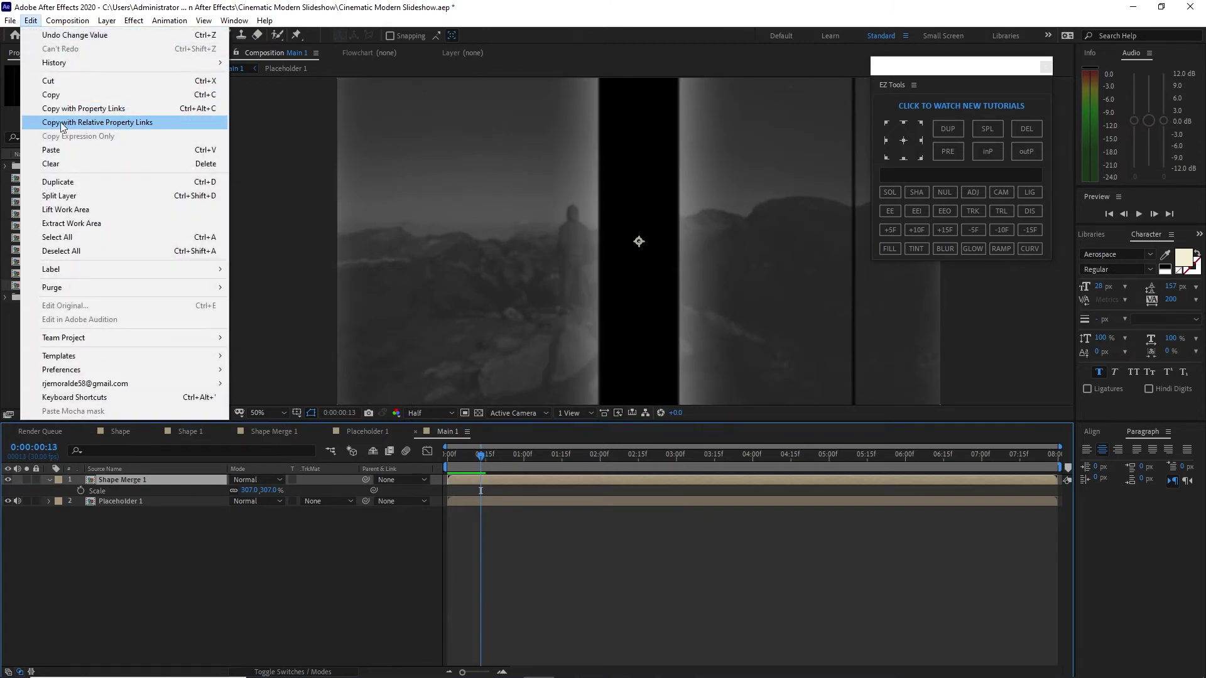
{"action": "left_click", "coordinate": [78, 184]}
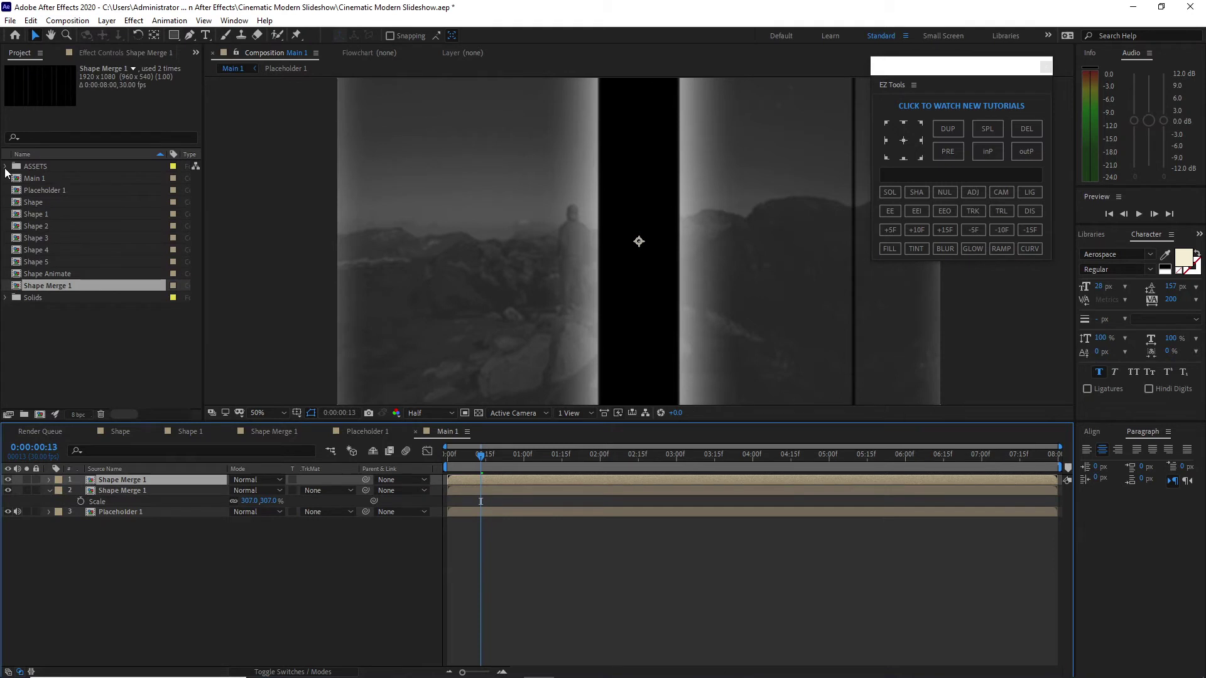
{"action": "scroll", "coordinate": [11, 186], "scroll_direction": "up", "scroll_amount": 2}
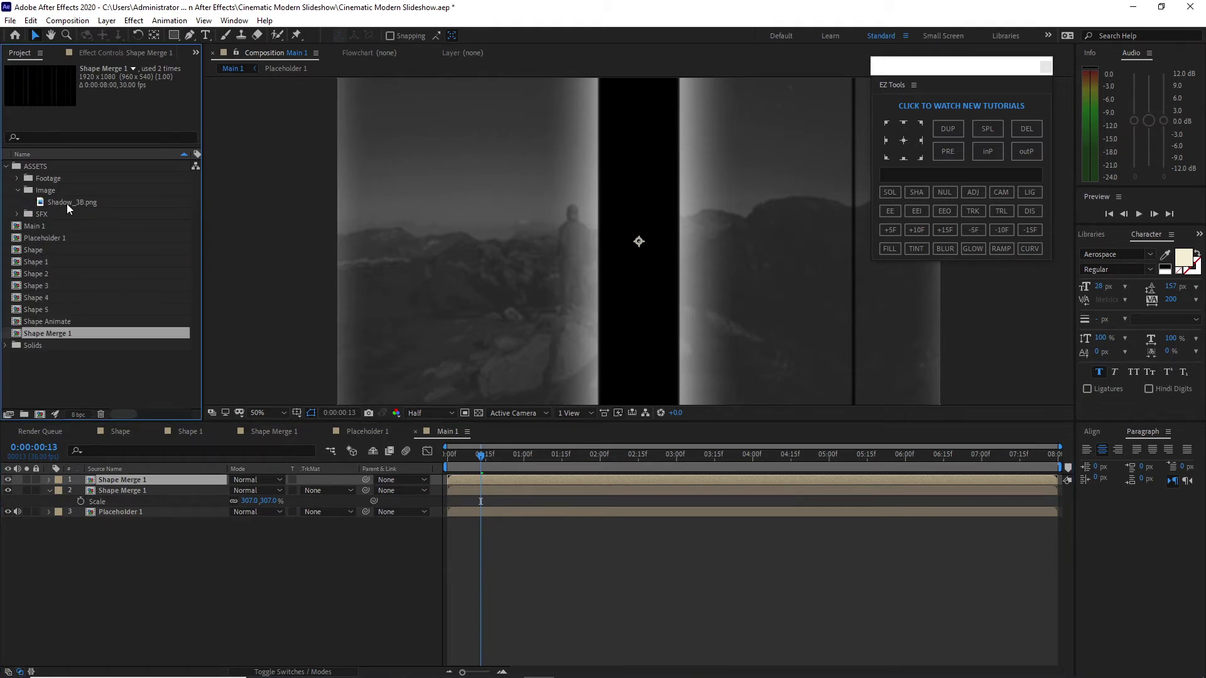
{"action": "left_click_drag", "start_coordinate": [66, 203], "coordinate": [83, 477]}
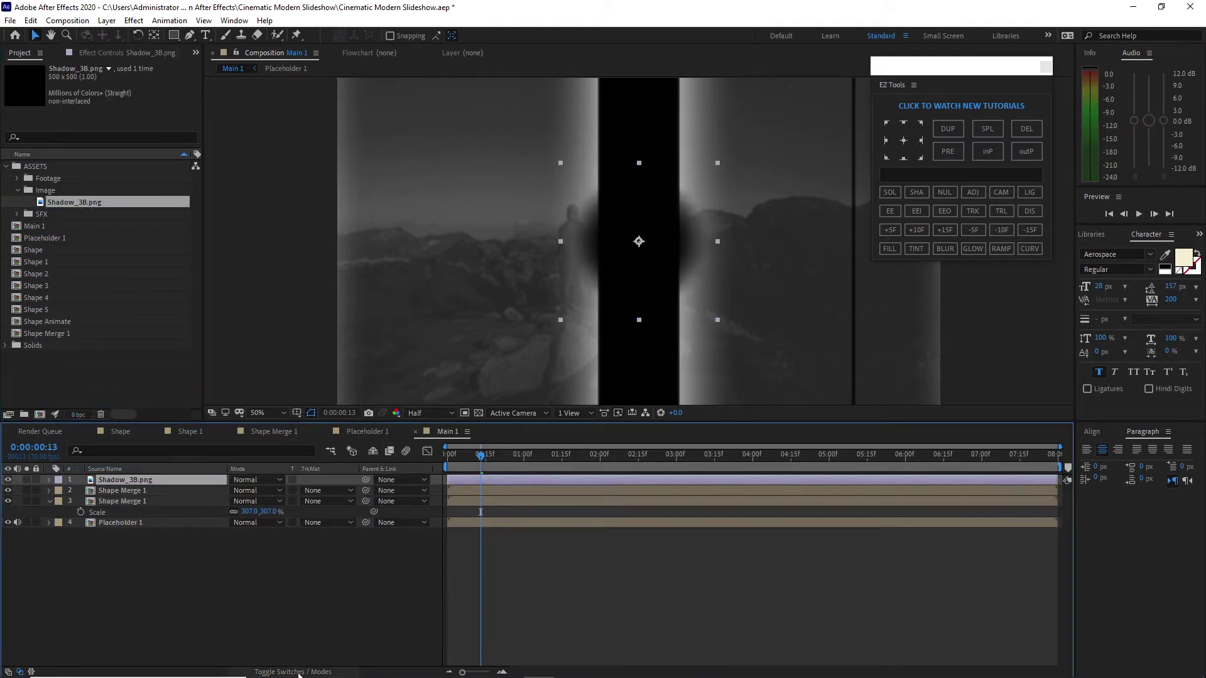
Step: Make the Placeholder 1 layer in Main 1 a 3D layer
{"action": "left_click", "coordinate": [293, 672]}
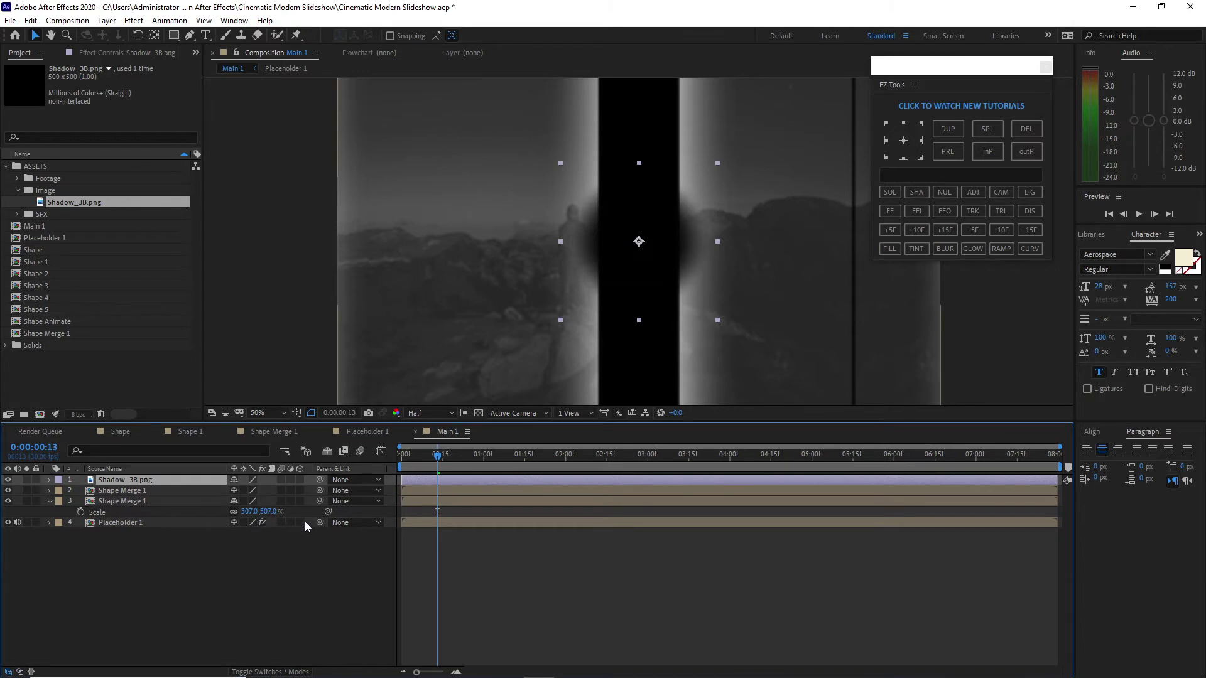
{"action": "left_click", "coordinate": [299, 523]}
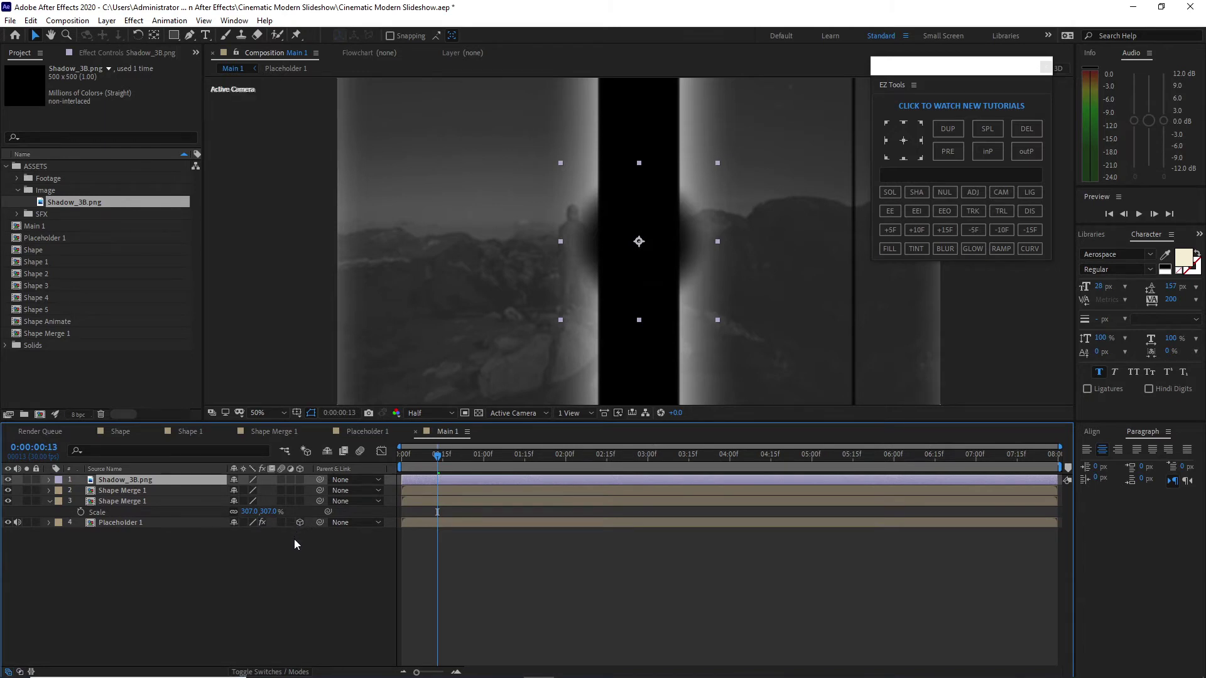
Step: Create a 1920 × 1080 px solid named BG and place it beneath all layers in Main 1
{"action": "left_click", "coordinate": [294, 539]}
{"action": "left_click", "coordinate": [107, 20]}
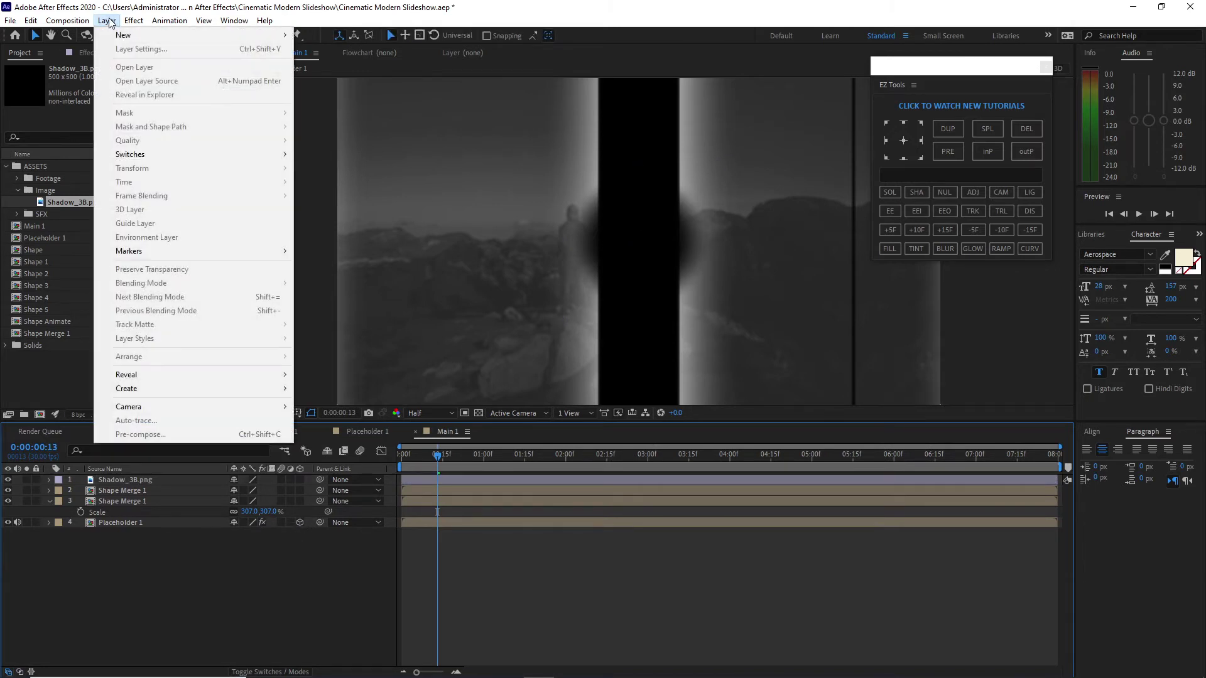
{"action": "mouse_move", "coordinate": [223, 39]}
{"action": "left_click", "coordinate": [323, 48]}
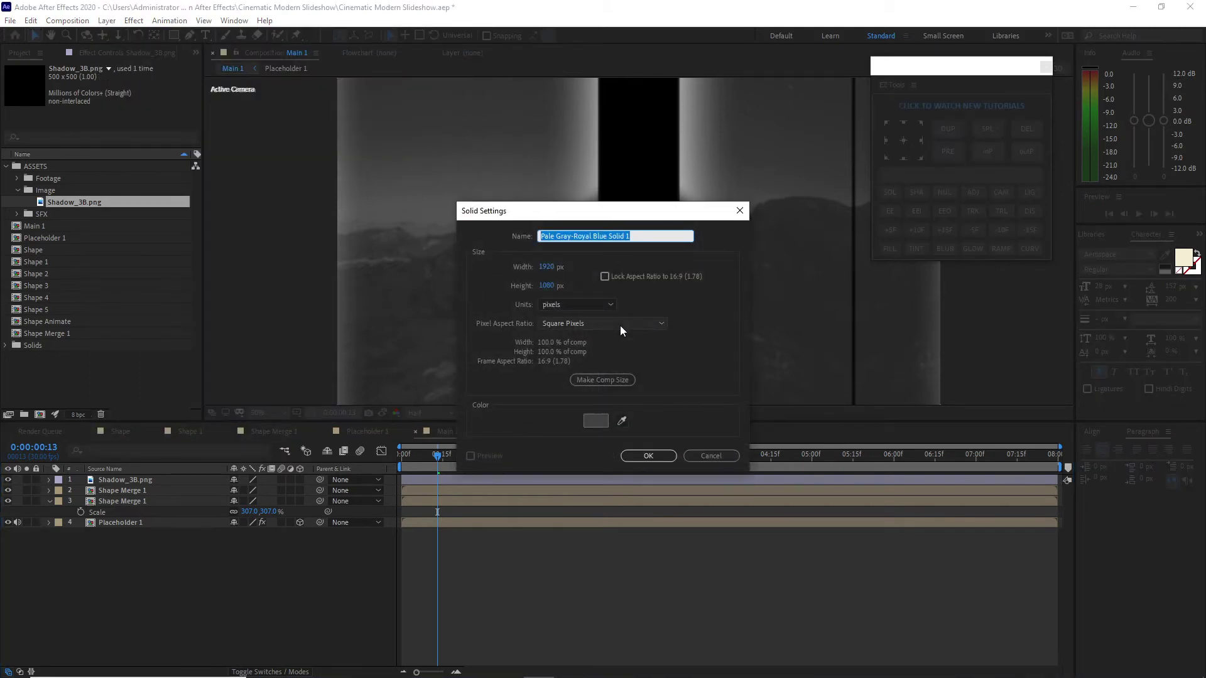
{"action": "type", "text": "BG"}
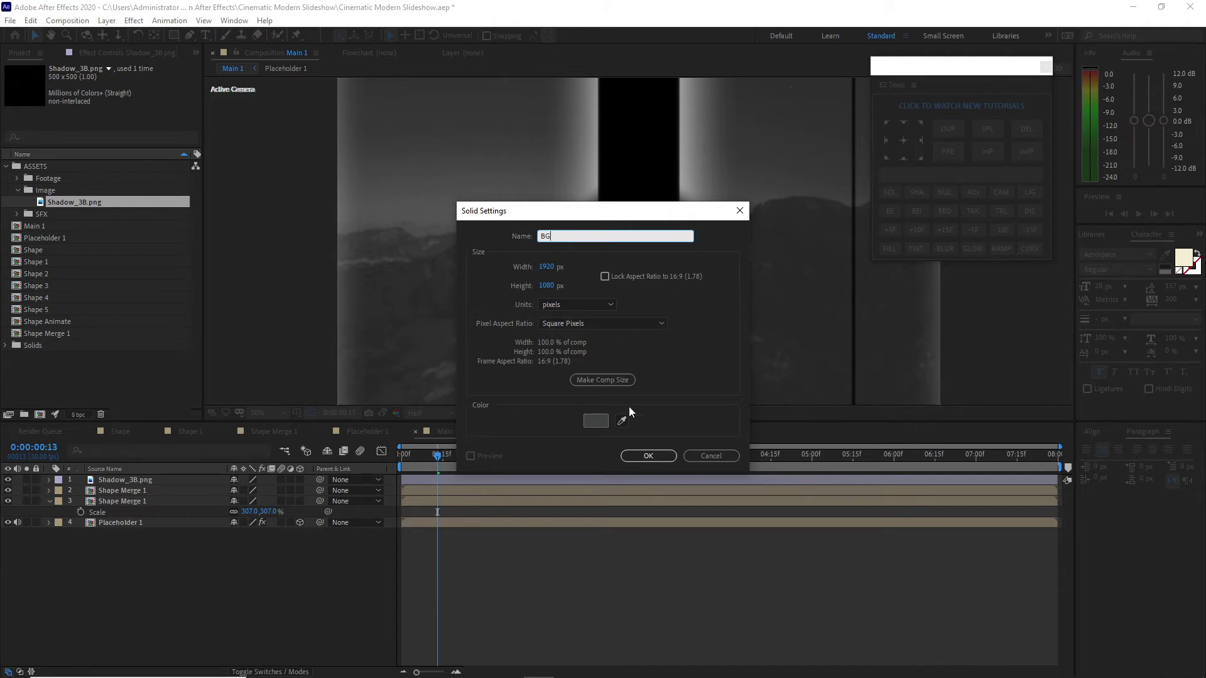
{"action": "left_click", "coordinate": [638, 460]}
{"action": "left_click_drag", "start_coordinate": [194, 478], "coordinate": [208, 550]}
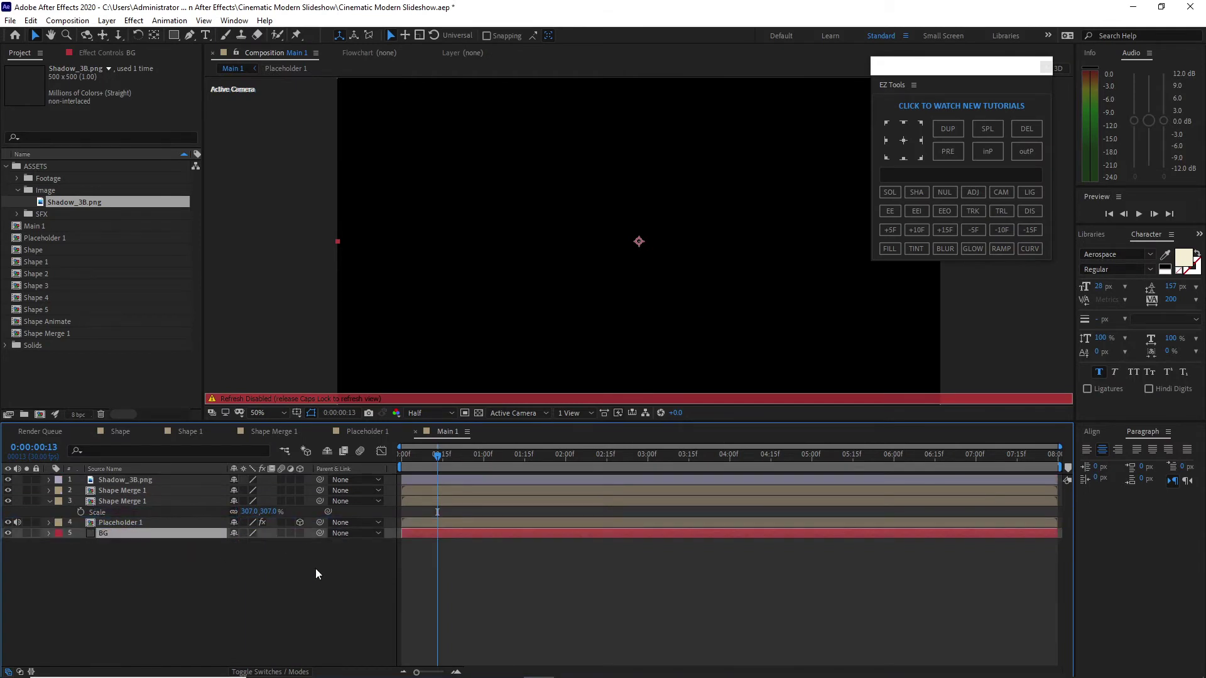
{"action": "key", "text": "Caps_Lock"}
Step: Keyframe the upper Shape Merge 1 layer's Opacity from 100% at 0:00:00:00 to 0% at 0:00:02:15
{"action": "left_click", "coordinate": [130, 501]}
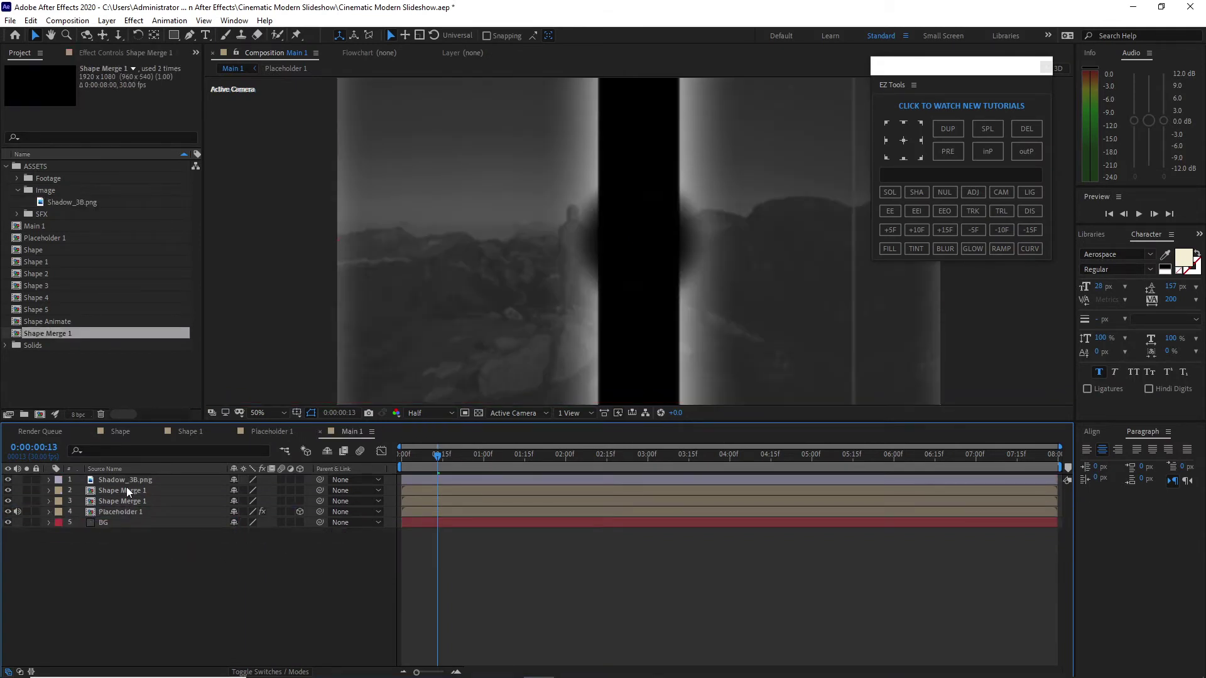
{"action": "left_click", "coordinate": [129, 490]}
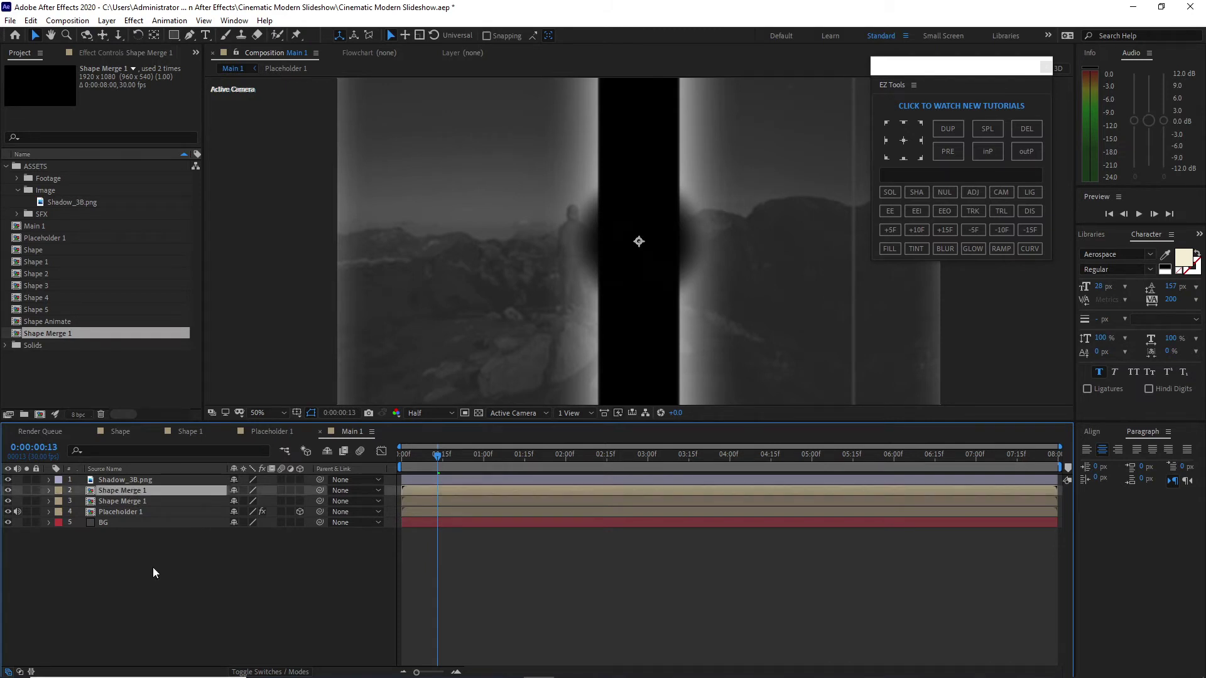
{"action": "key", "text": "t"}
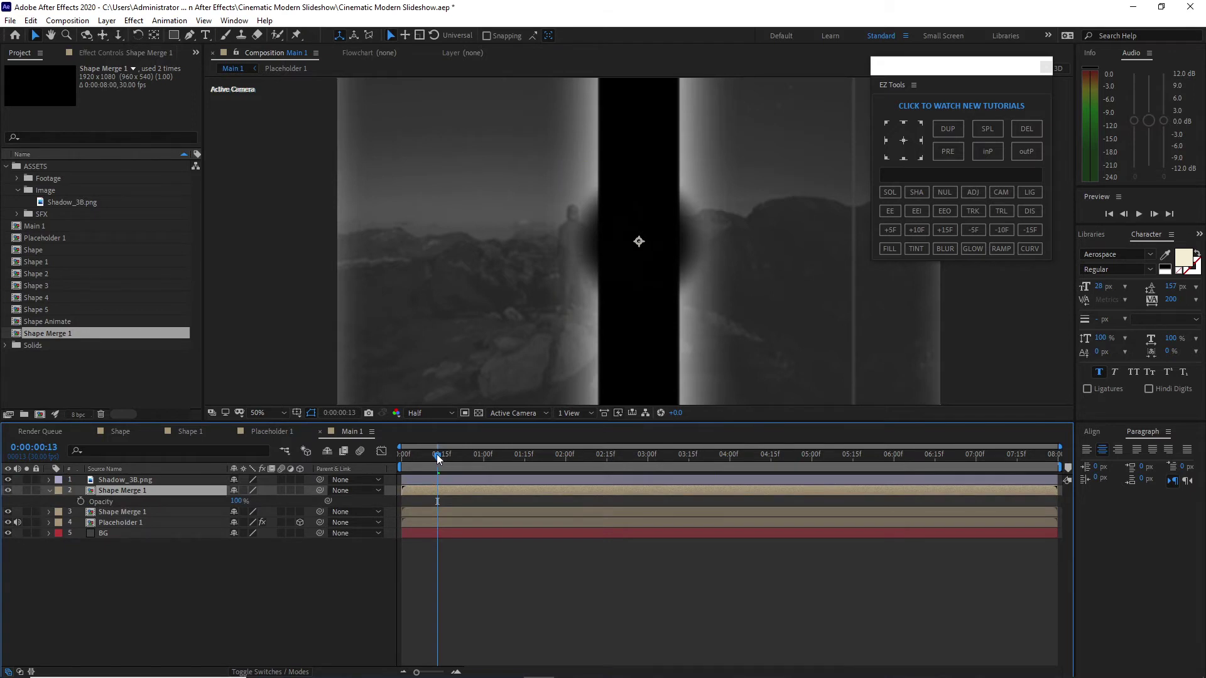
{"action": "left_click_drag", "start_coordinate": [440, 457], "coordinate": [403, 457]}
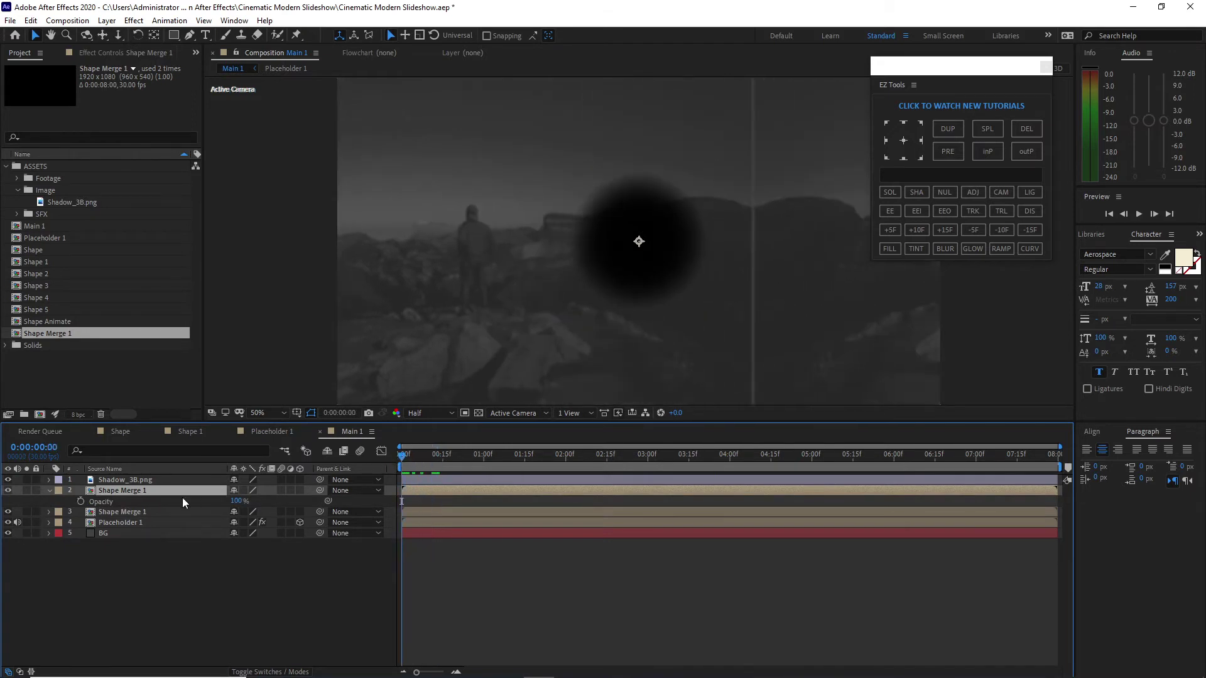
{"action": "left_click", "coordinate": [80, 500]}
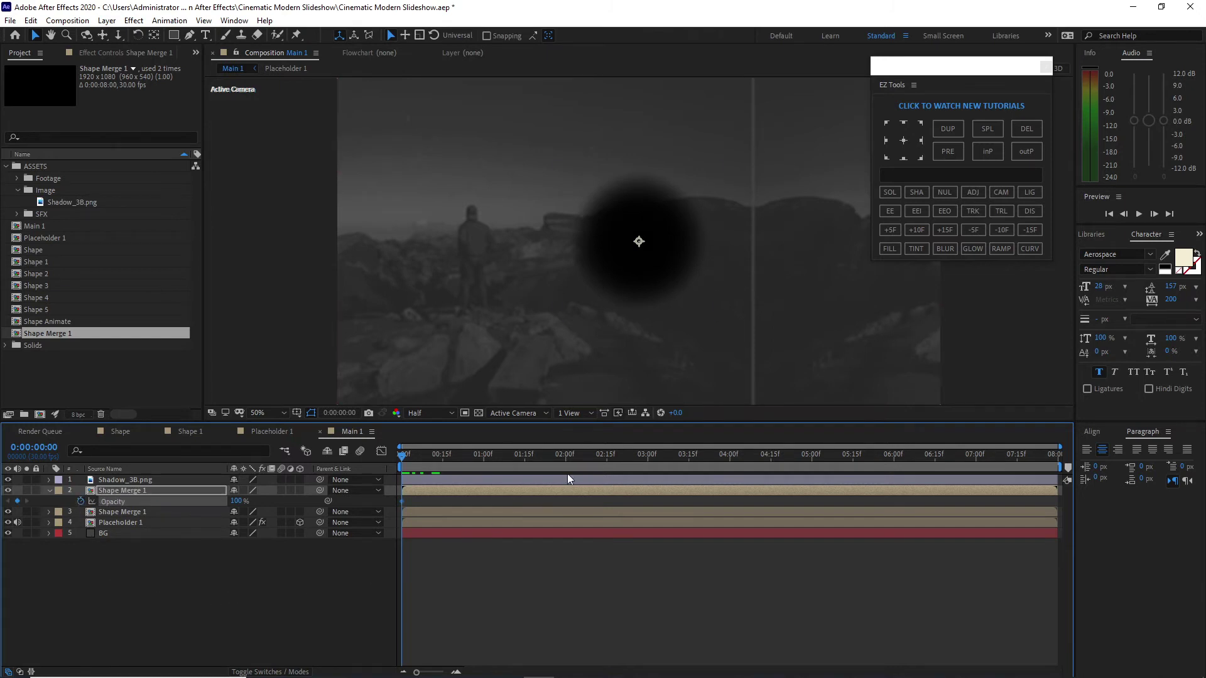
{"action": "left_click", "coordinate": [607, 457]}
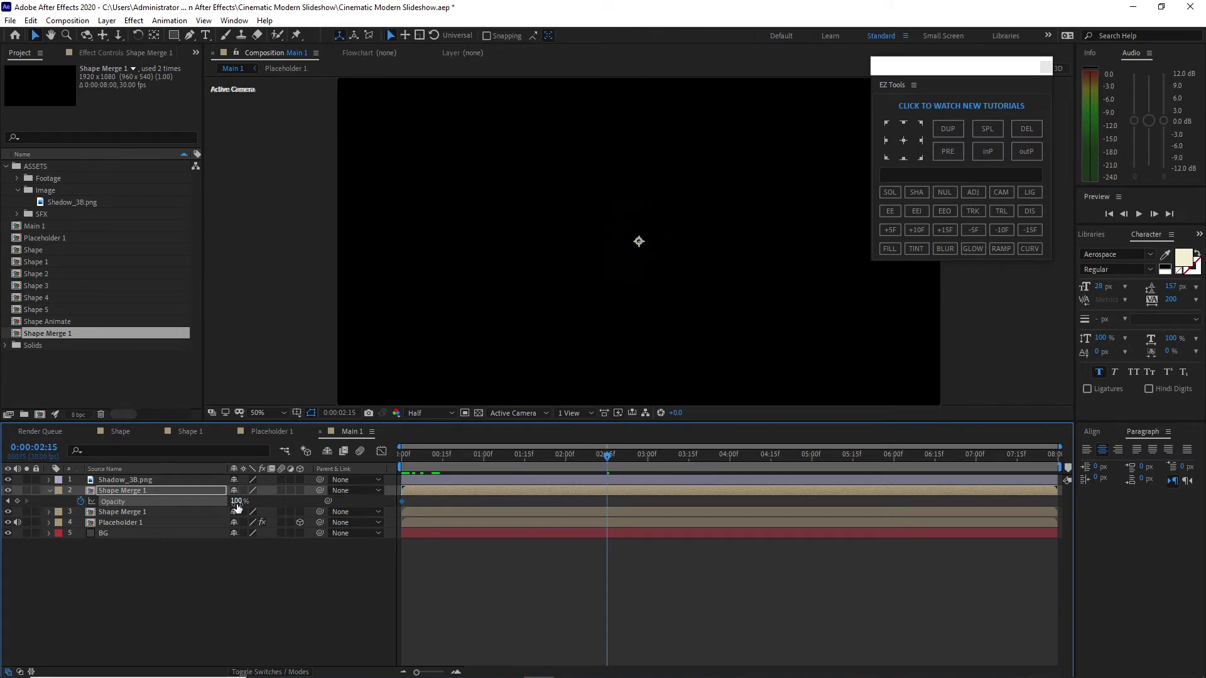
{"action": "left_click_drag", "start_coordinate": [237, 506], "coordinate": [172, 502]}
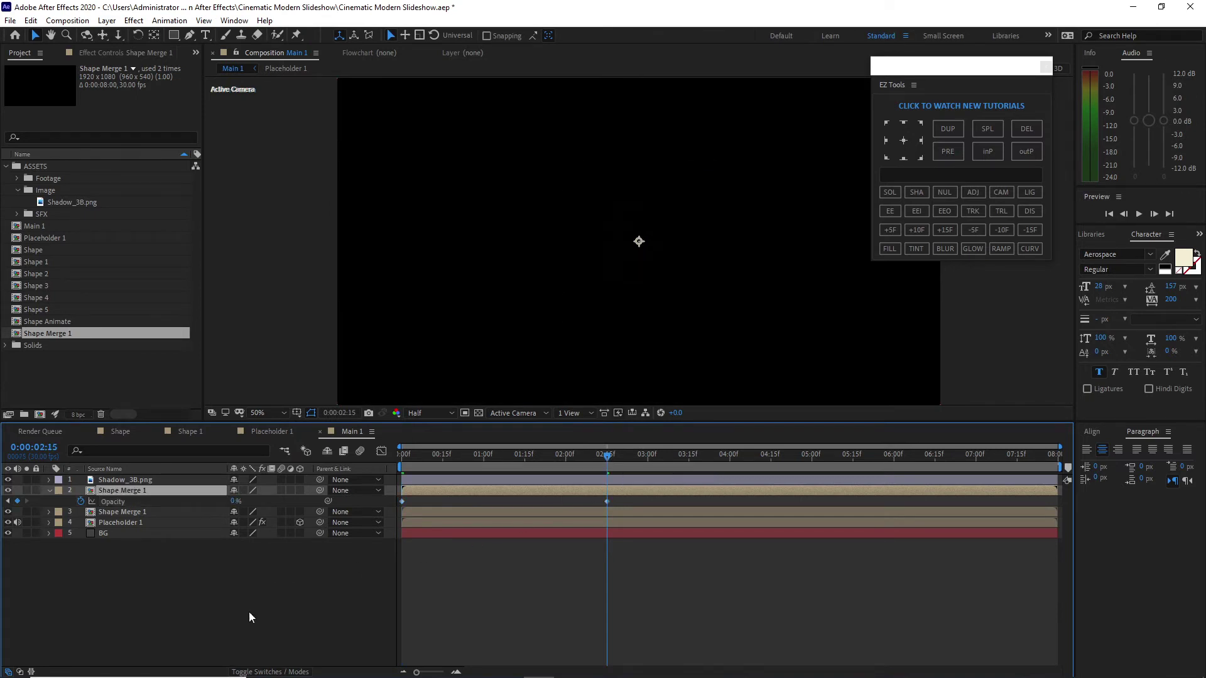
Step: Set the upper Shape Merge 1 layer's track matte to Alpha Matte "Shadow_3B.png"
{"action": "left_click", "coordinate": [264, 672]}
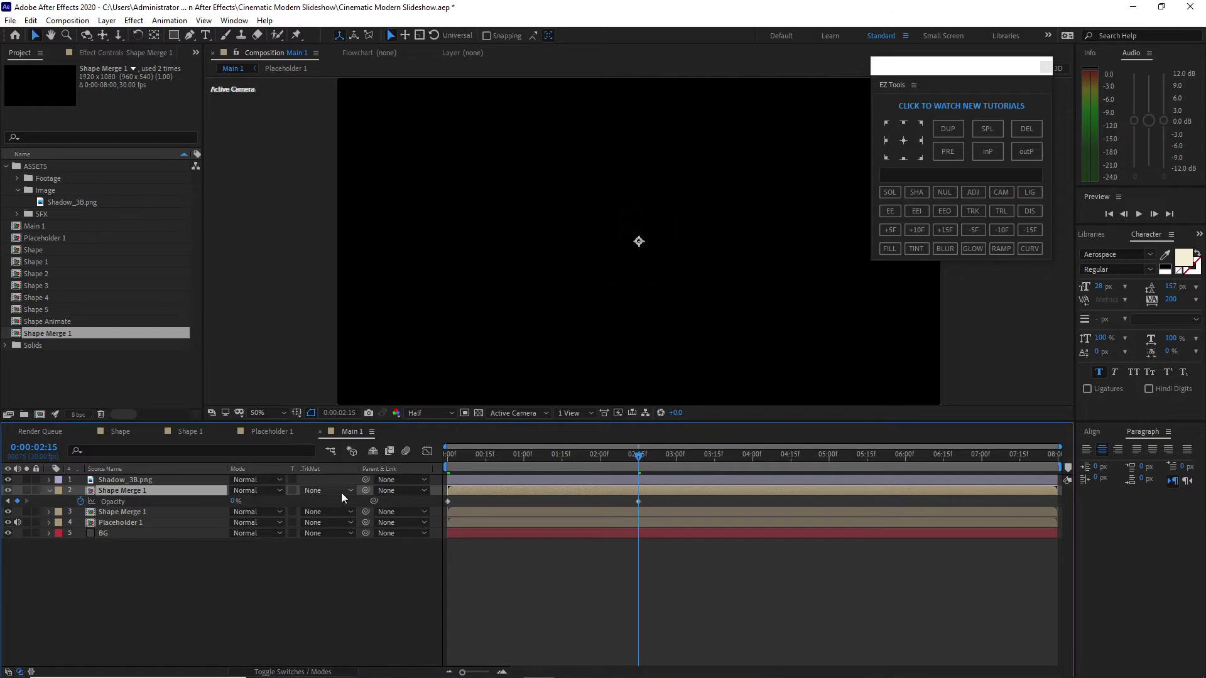
{"action": "left_click", "coordinate": [341, 491]}
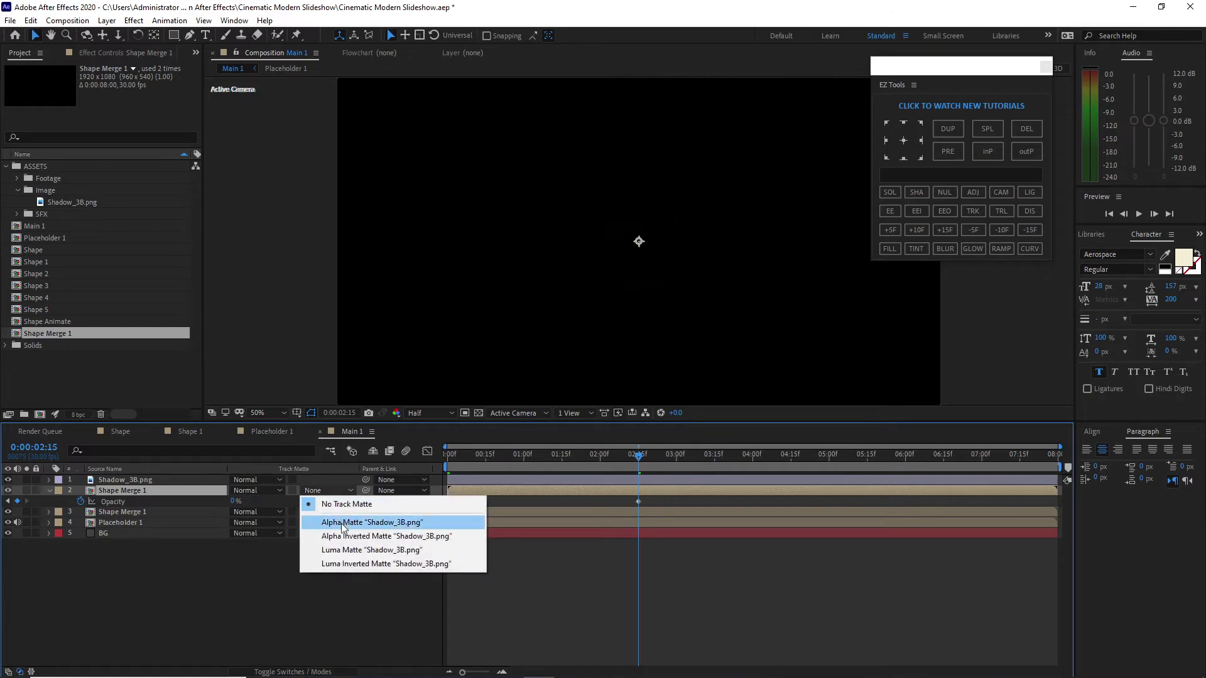
{"action": "left_click", "coordinate": [343, 523]}
{"action": "mouse_move", "coordinate": [639, 458]}
{"action": "left_mouse_down"}
{"action": "mouse_move", "coordinate": [465, 469]}
{"action": "mouse_move", "coordinate": [653, 463]}
{"action": "left_mouse_up"}
Step: Set the Shadow_3B.png layer's Scale to 455%
{"action": "left_click", "coordinate": [176, 481]}
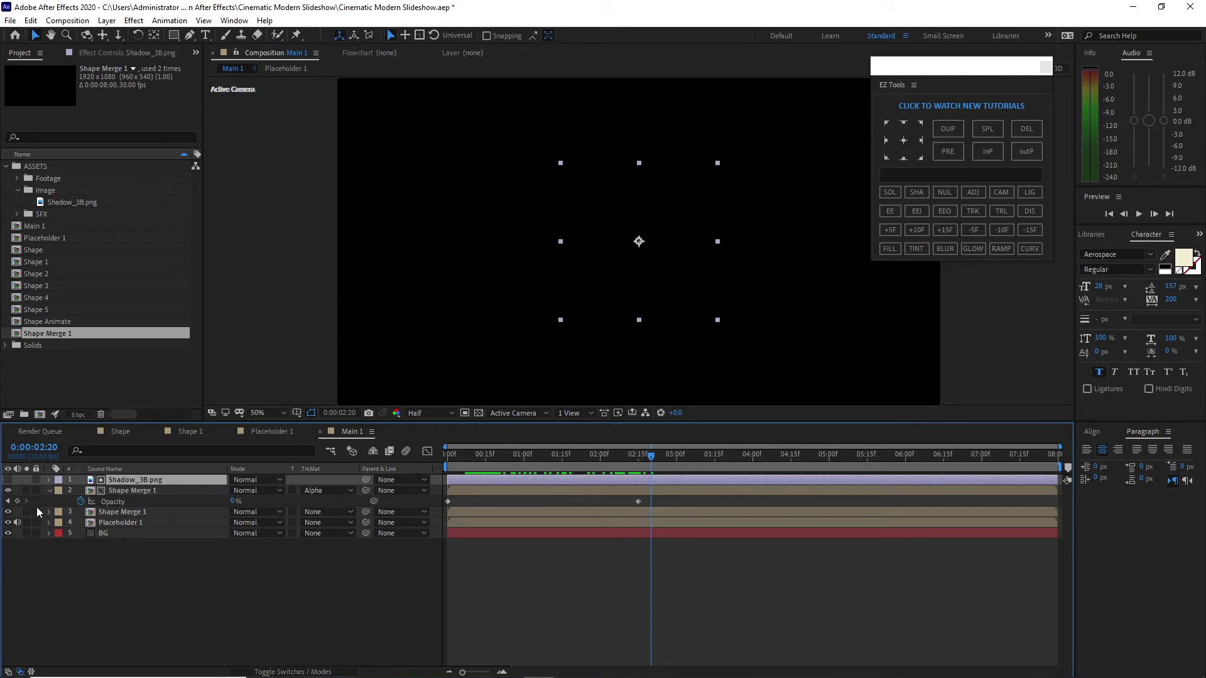
{"action": "key", "text": "s"}
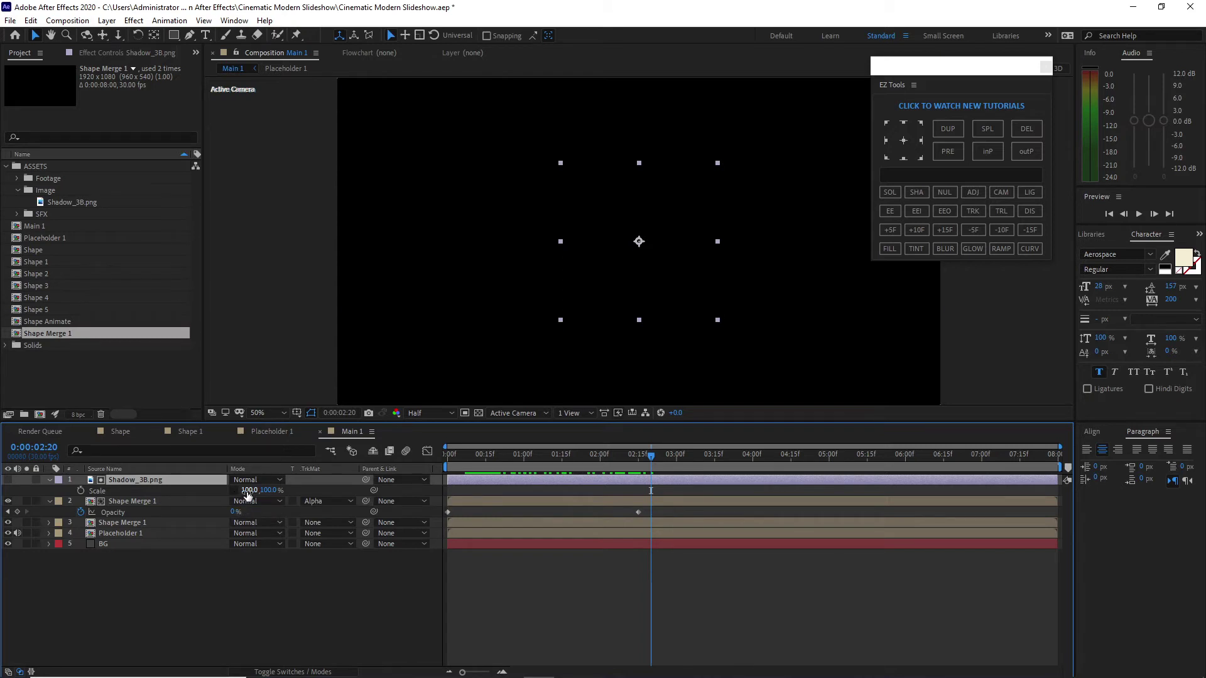
{"action": "left_click", "coordinate": [249, 490]}
{"action": "type", "text": "455"}
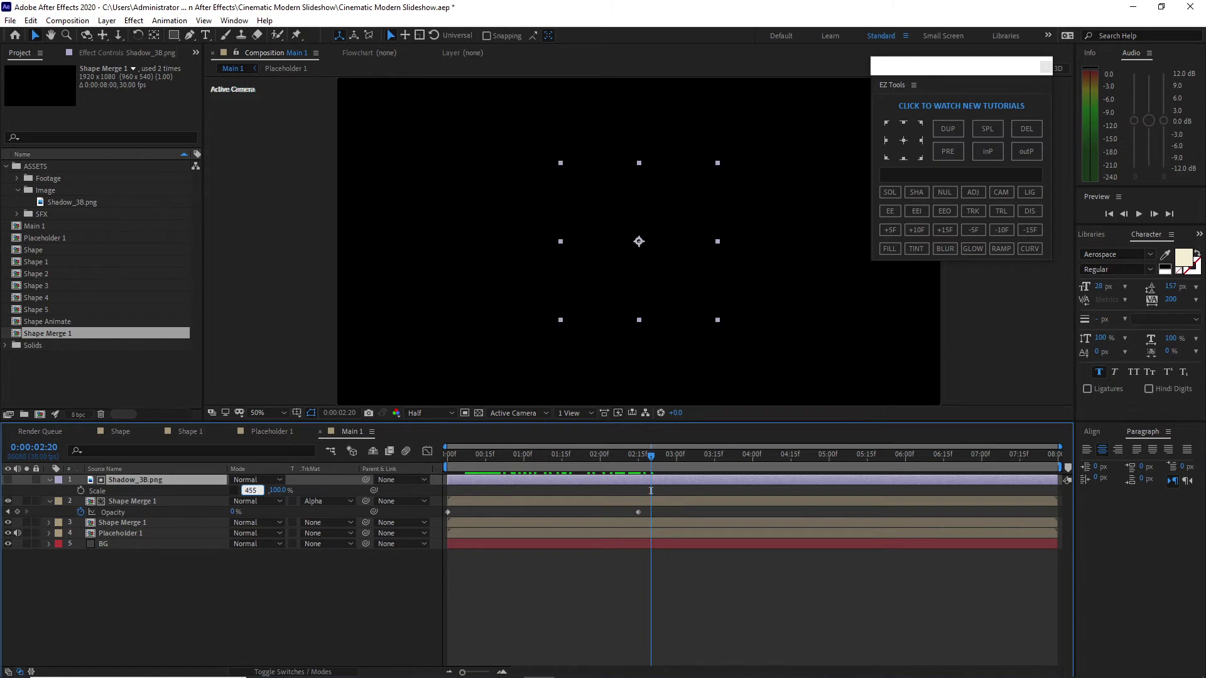
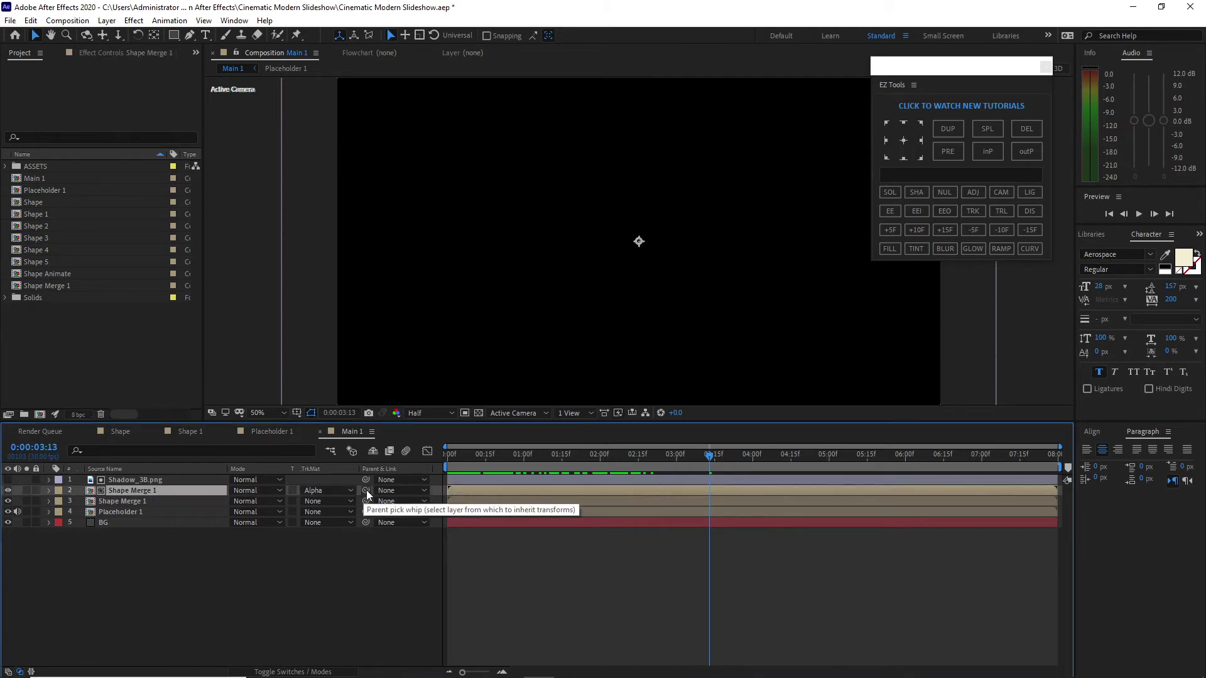
Step: Parent the matted Shape Merge 1 layer to the other Shape Merge 1, and duplicate the four layers above BG as a separate stack on top
{"action": "left_click_drag", "start_coordinate": [367, 490], "coordinate": [168, 500]}
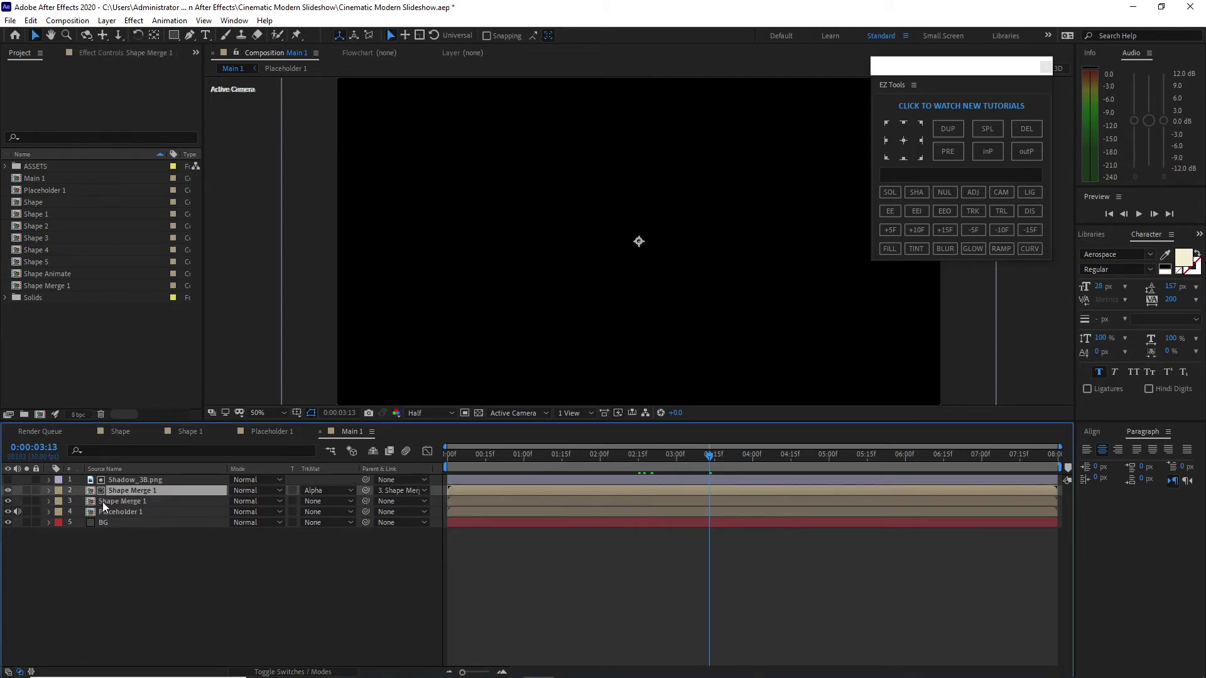
{"action": "left_click_drag", "start_coordinate": [78, 477], "coordinate": [112, 507]}
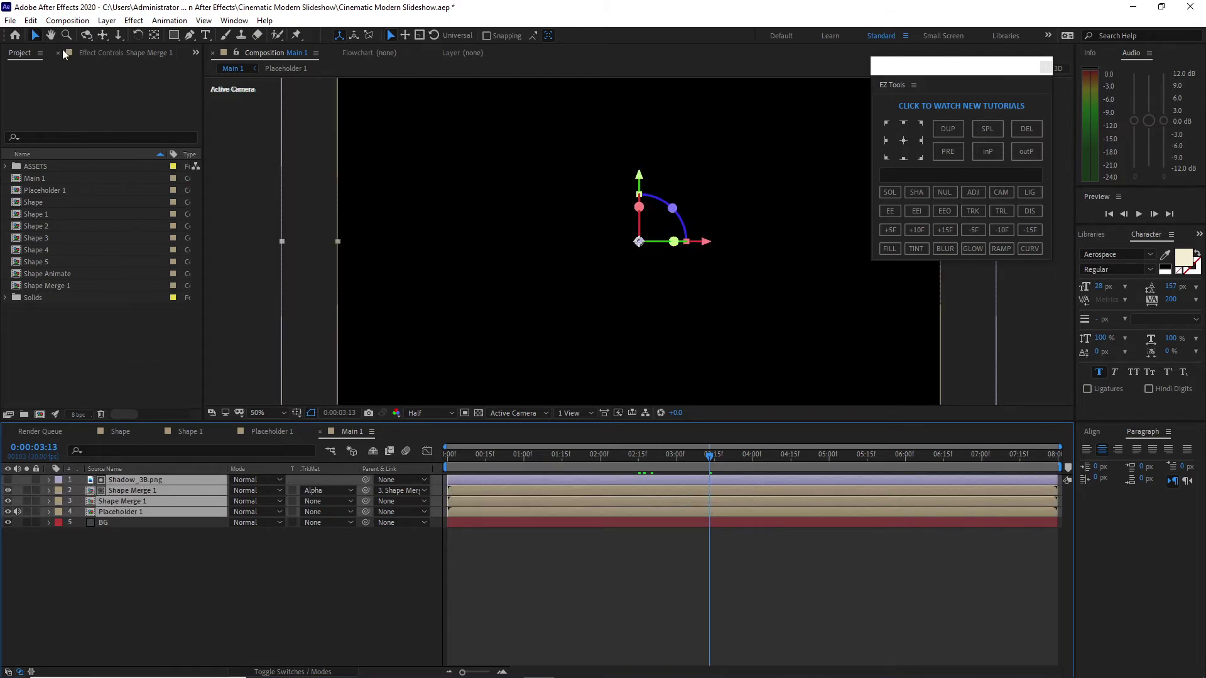
{"action": "left_click", "coordinate": [30, 21]}
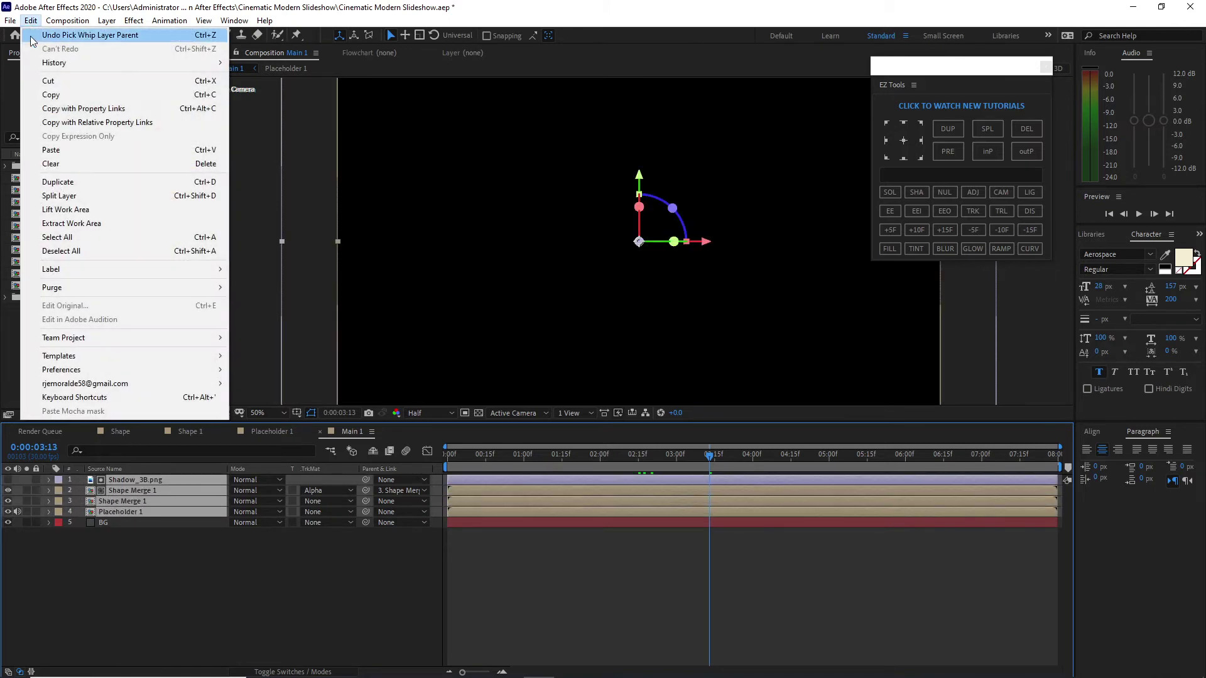
{"action": "left_click", "coordinate": [37, 181]}
{"action": "left_click_drag", "start_coordinate": [154, 542], "coordinate": [164, 520]}
{"action": "left_click", "coordinate": [185, 560]}
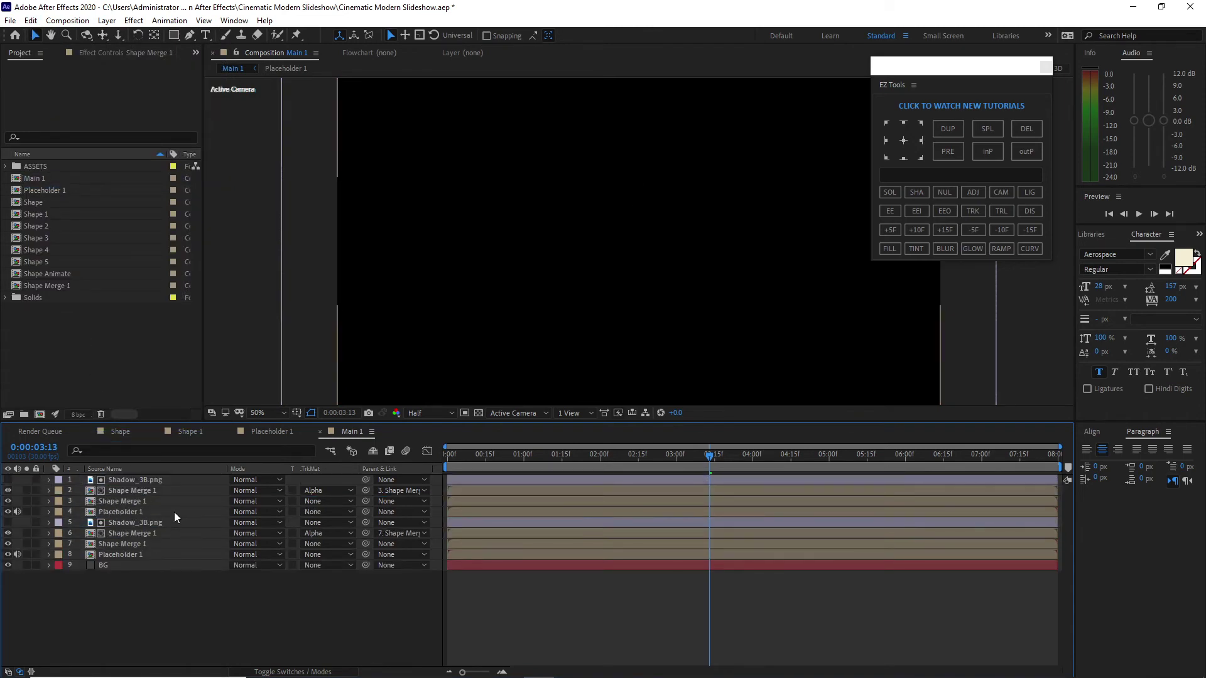
Step: Remove the Hue/Saturation and Fast Box Blur effects from the upper Placeholder 1 layer
{"action": "left_click", "coordinate": [175, 513]}
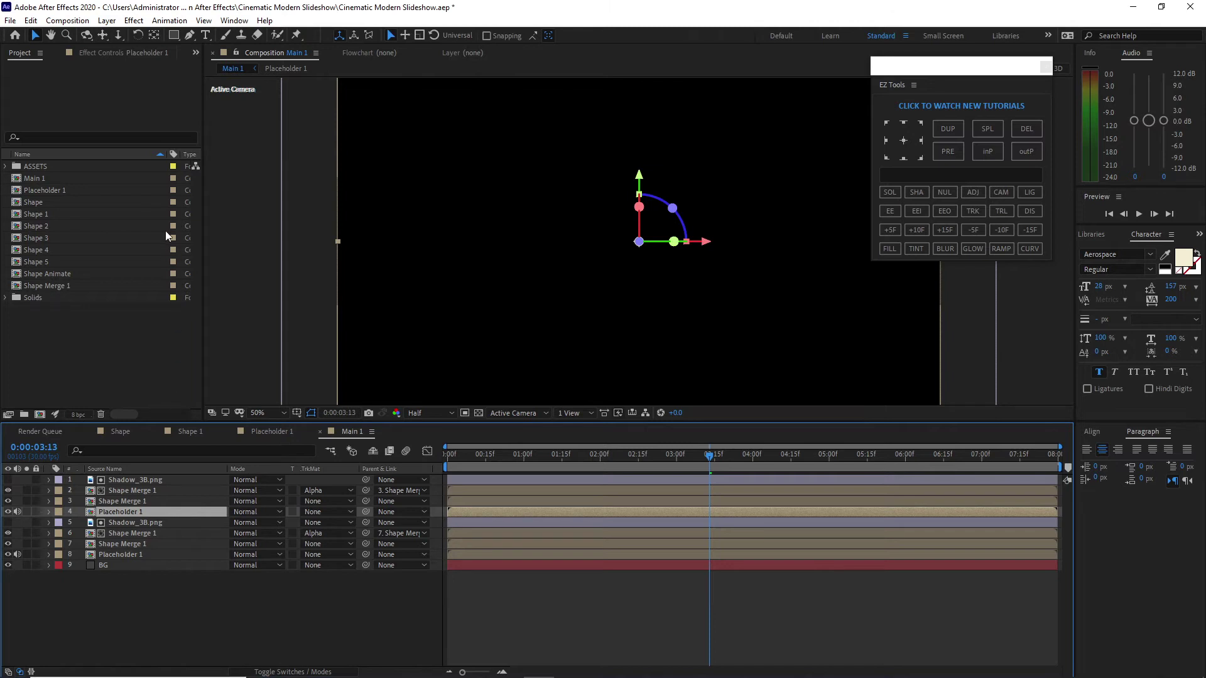
{"action": "left_click", "coordinate": [122, 51]}
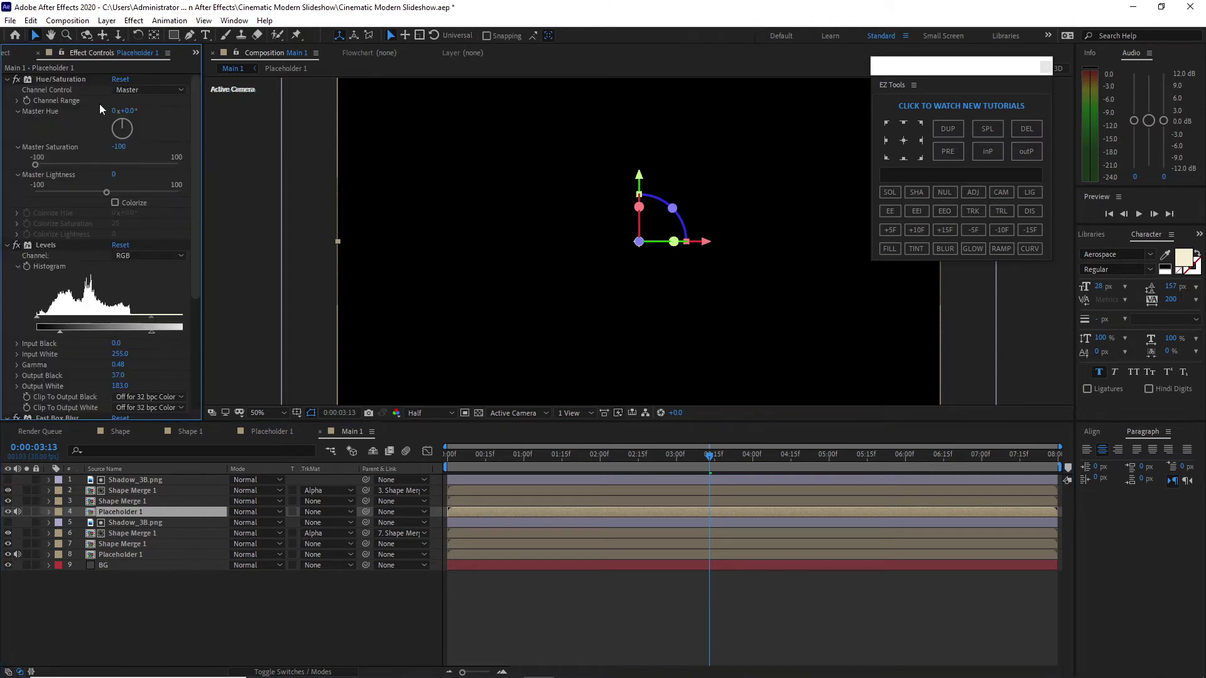
{"action": "left_click", "coordinate": [47, 79]}
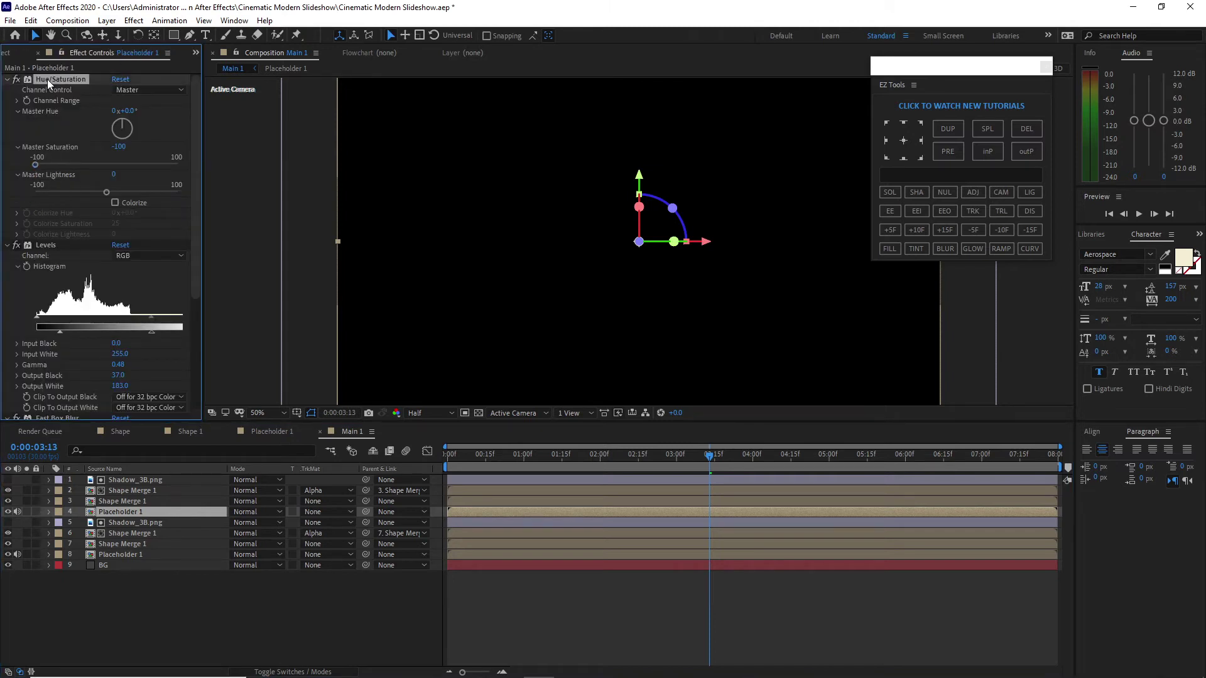
{"action": "left_click", "coordinate": [31, 20]}
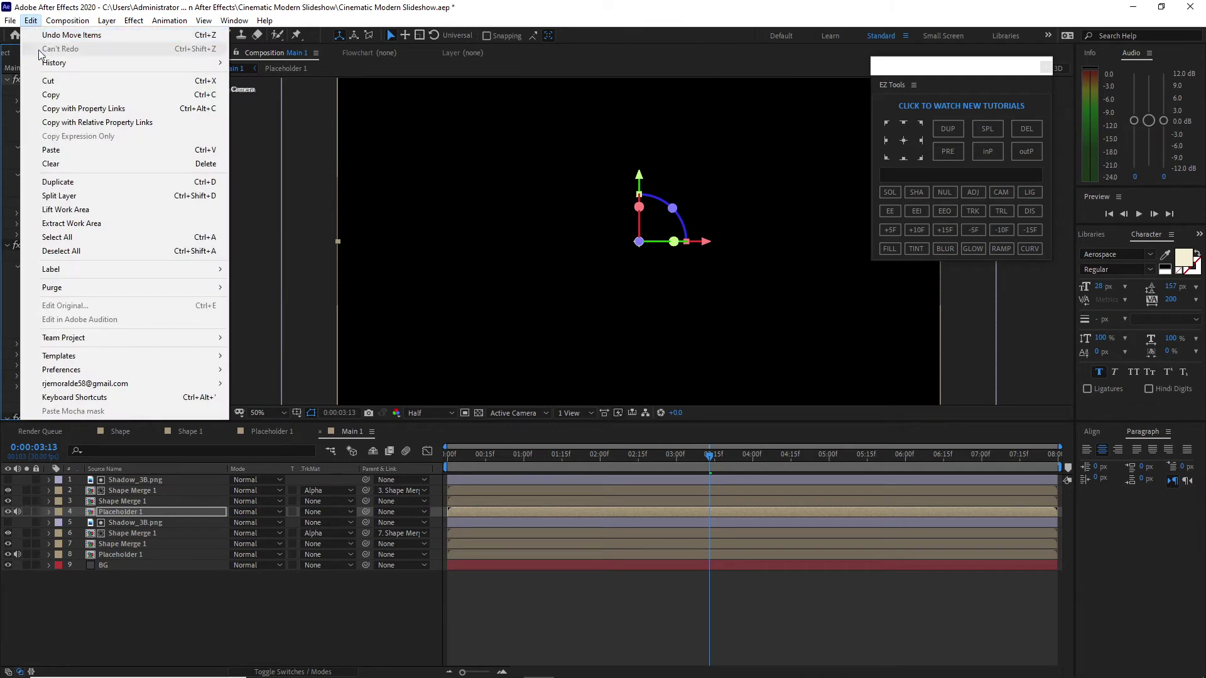
{"action": "left_click", "coordinate": [49, 163]}
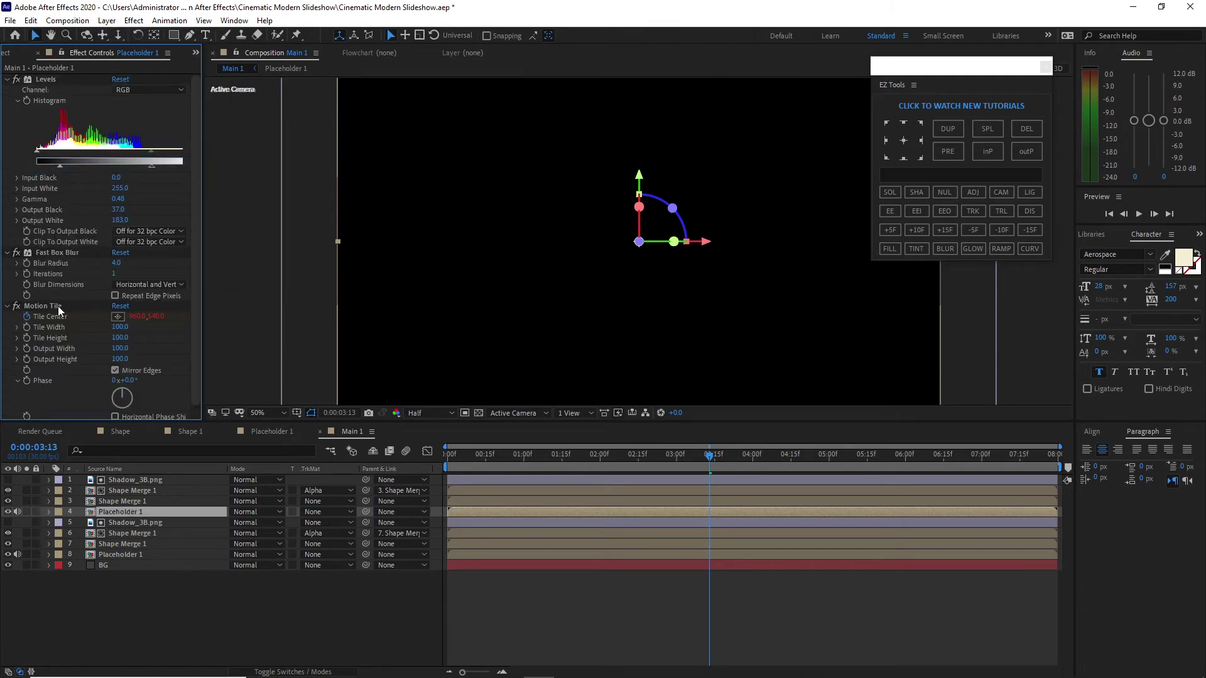
{"action": "left_click", "coordinate": [55, 251]}
{"action": "left_click", "coordinate": [30, 21]}
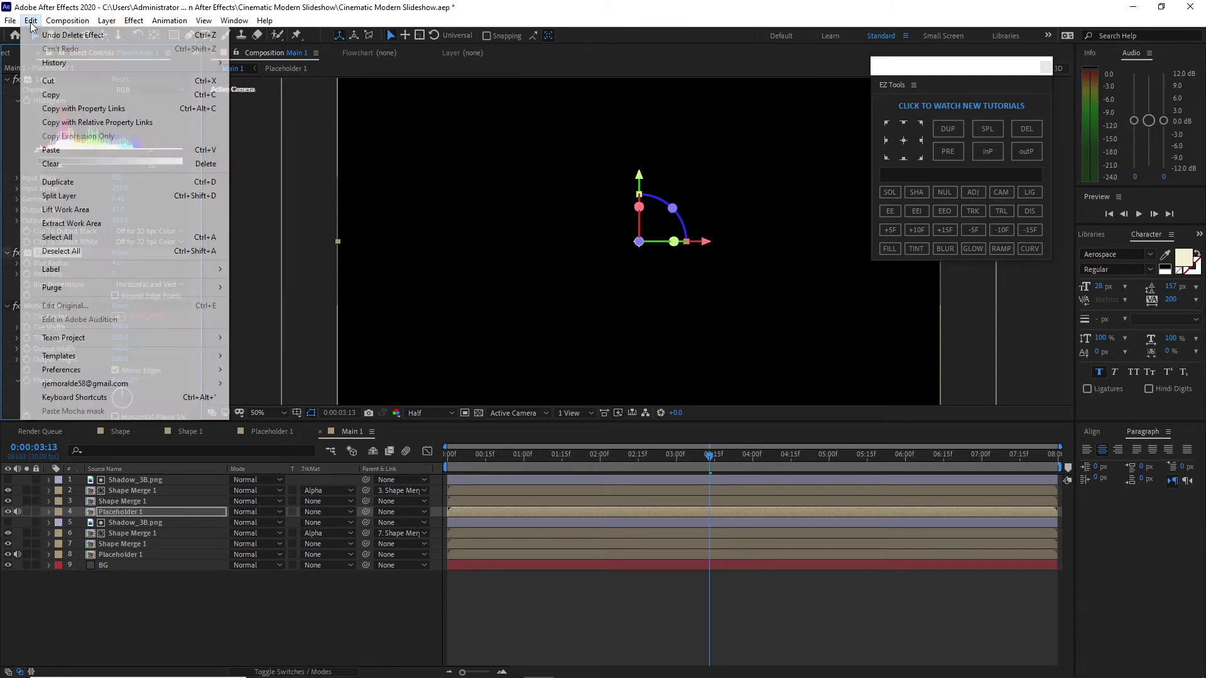
{"action": "left_click", "coordinate": [53, 164]}
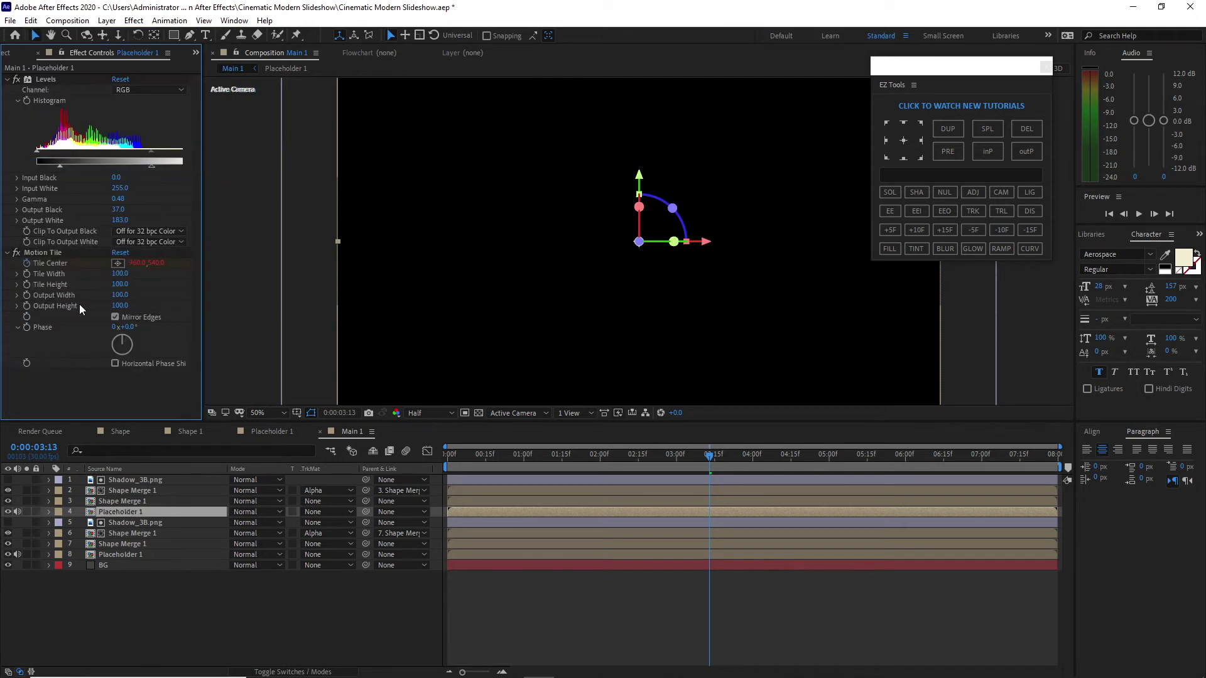
{"action": "left_click", "coordinate": [154, 590]}
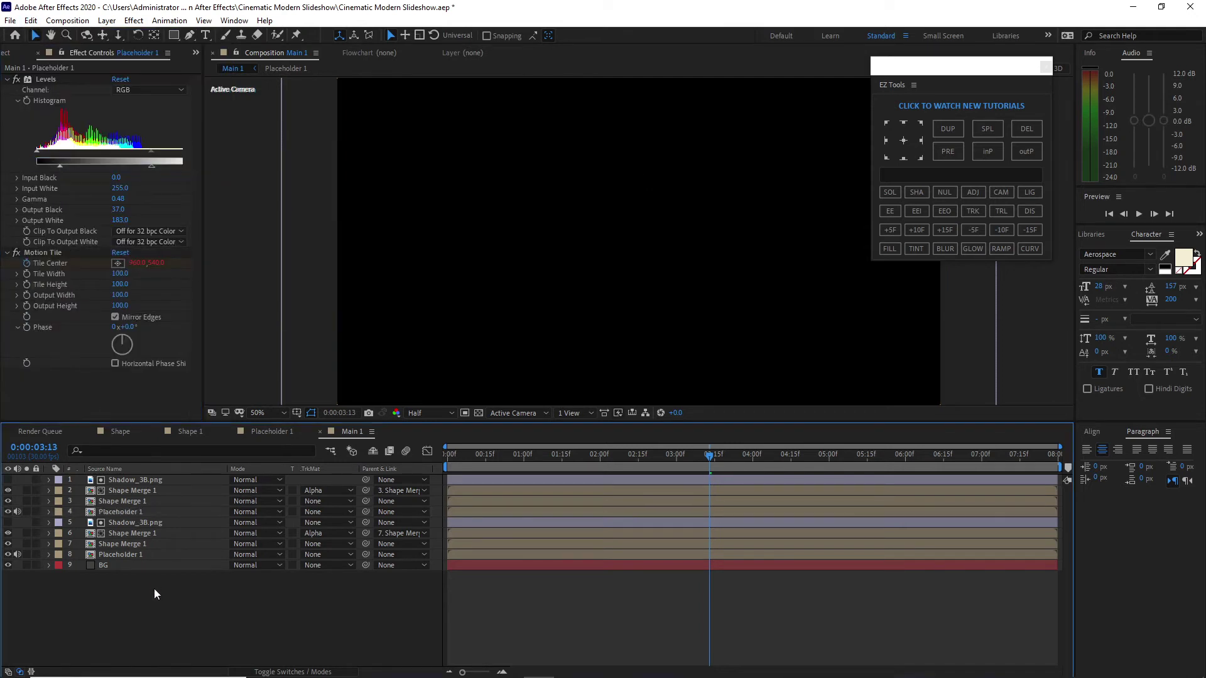
Step: Set the Scale of the unmatted Shape Merge 1 layer in the upper stack to 659%, keeping the matted one parented to it
{"action": "left_click", "coordinate": [134, 501]}
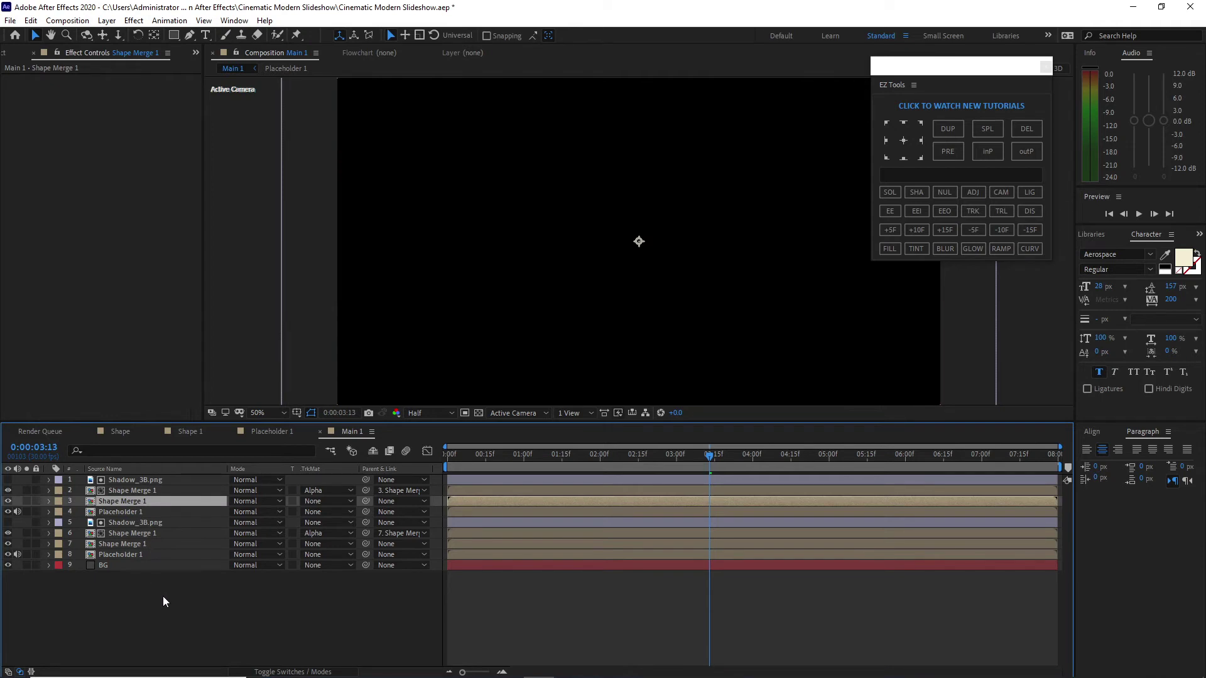
{"action": "key", "text": "s"}
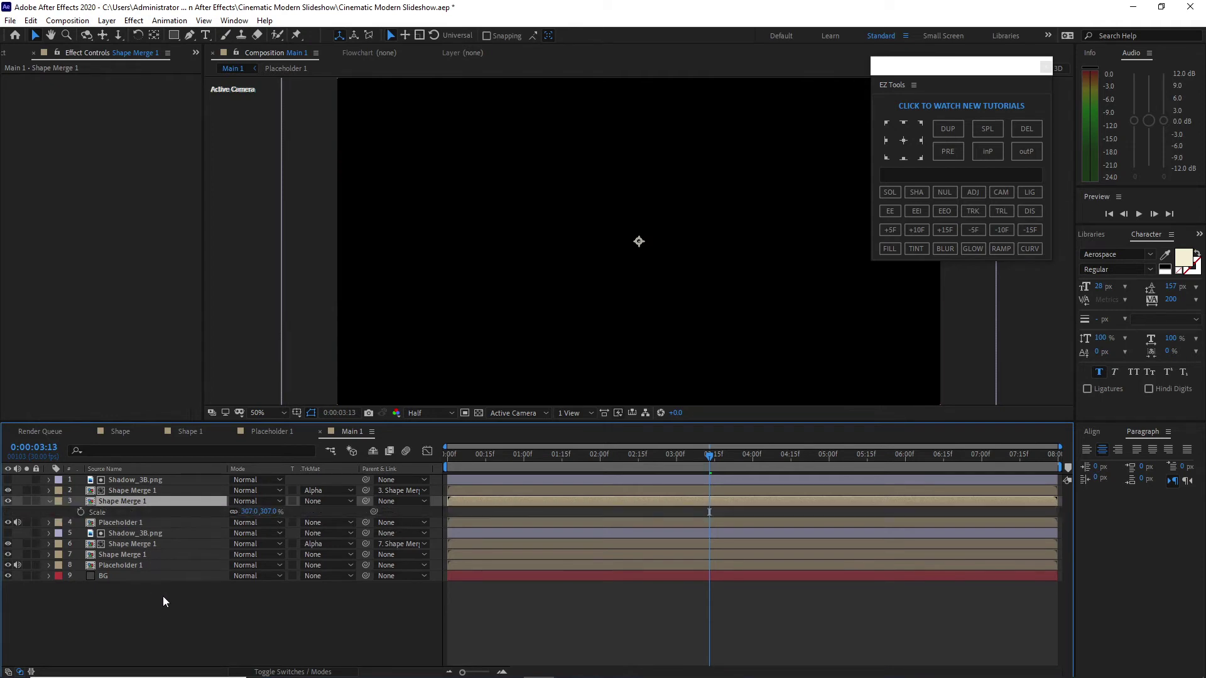
{"action": "left_click", "coordinate": [249, 512]}
{"action": "type", "text": "659"}
{"action": "key", "text": "Return"}
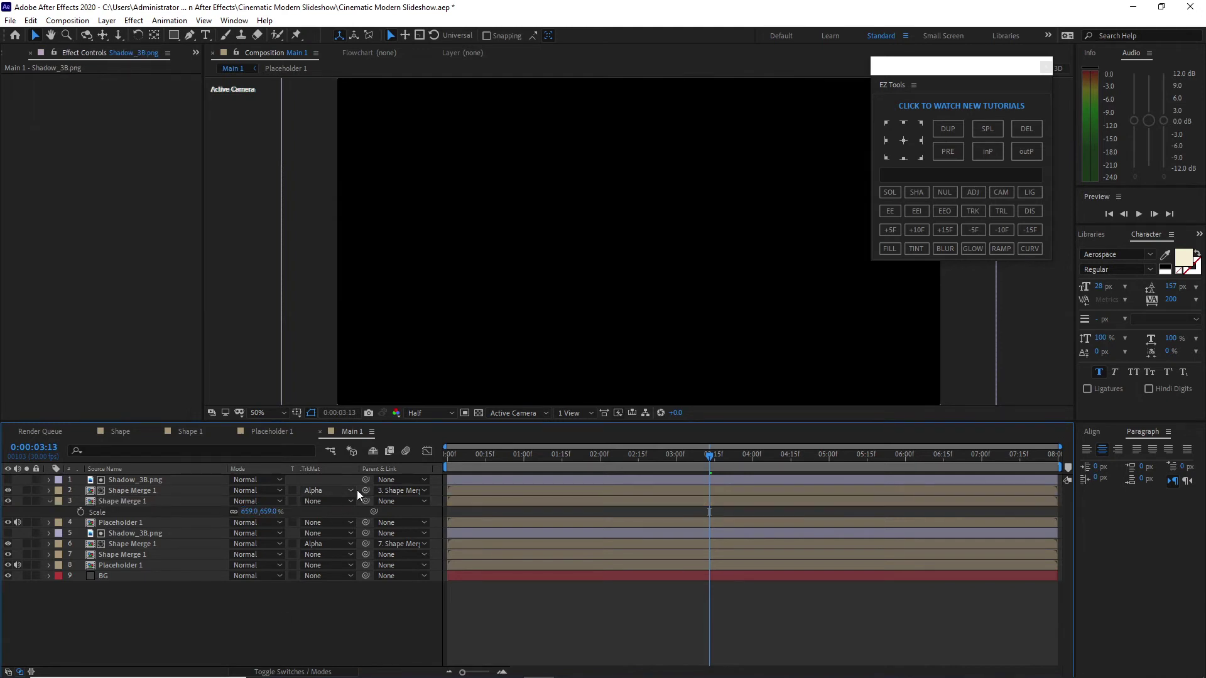
{"action": "left_click_drag", "start_coordinate": [367, 489], "coordinate": [177, 499]}
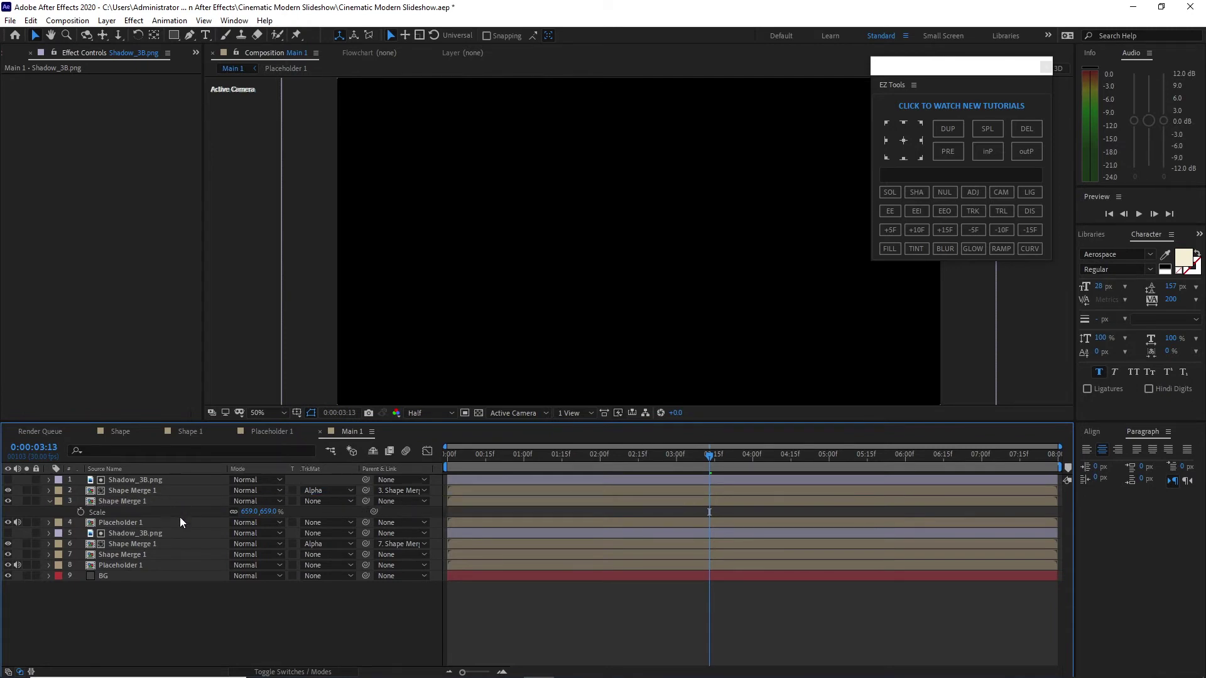
Step: Move the start of both Shape Merge 1 layers in the upper stack to 0:00:00:15
{"action": "left_click", "coordinate": [76, 489]}
{"action": "left_click", "coordinate": [93, 500], "text": "shift"}
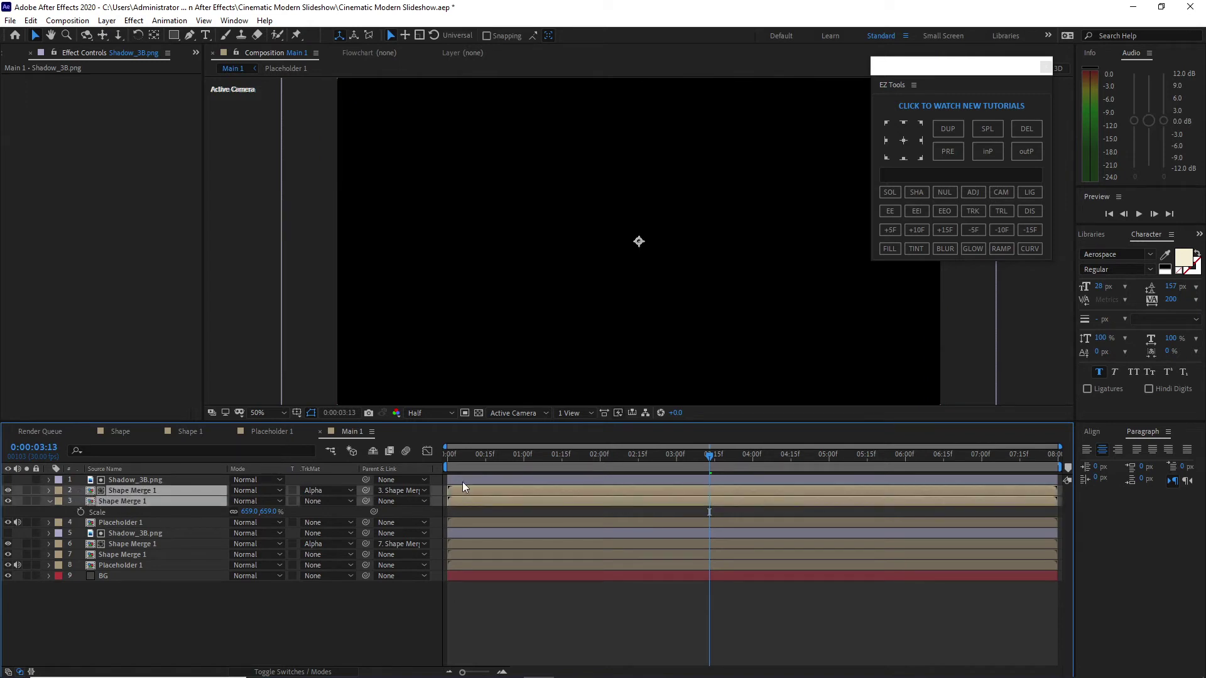
{"action": "left_click", "coordinate": [485, 459]}
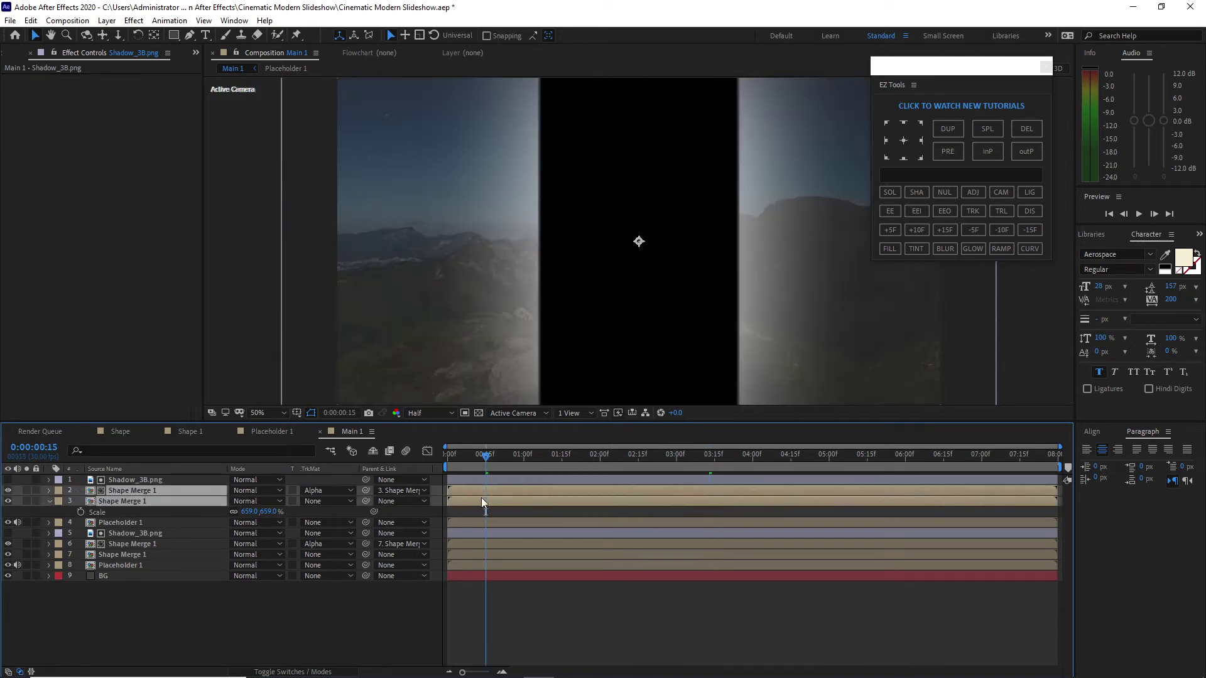
{"action": "key", "text": "bracketleft"}
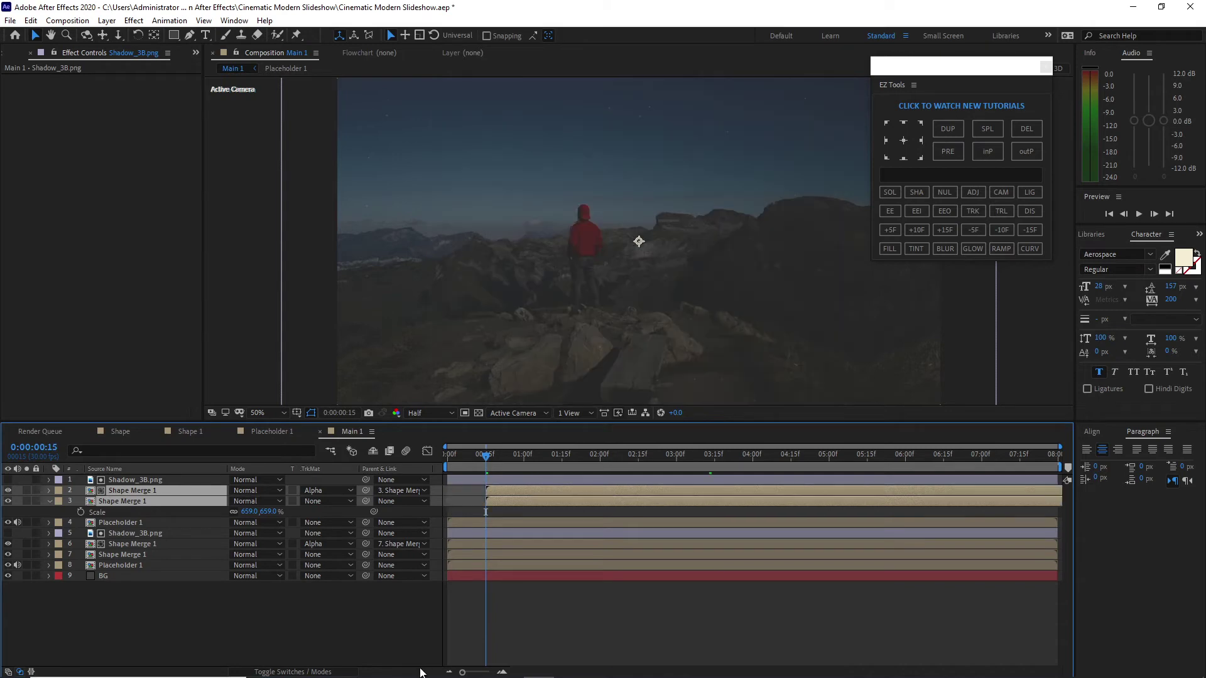
Step: Duplicate the upper stack's four layers and arrange the copies as a separate third stack on top
{"action": "left_click_drag", "start_coordinate": [75, 477], "coordinate": [111, 521]}
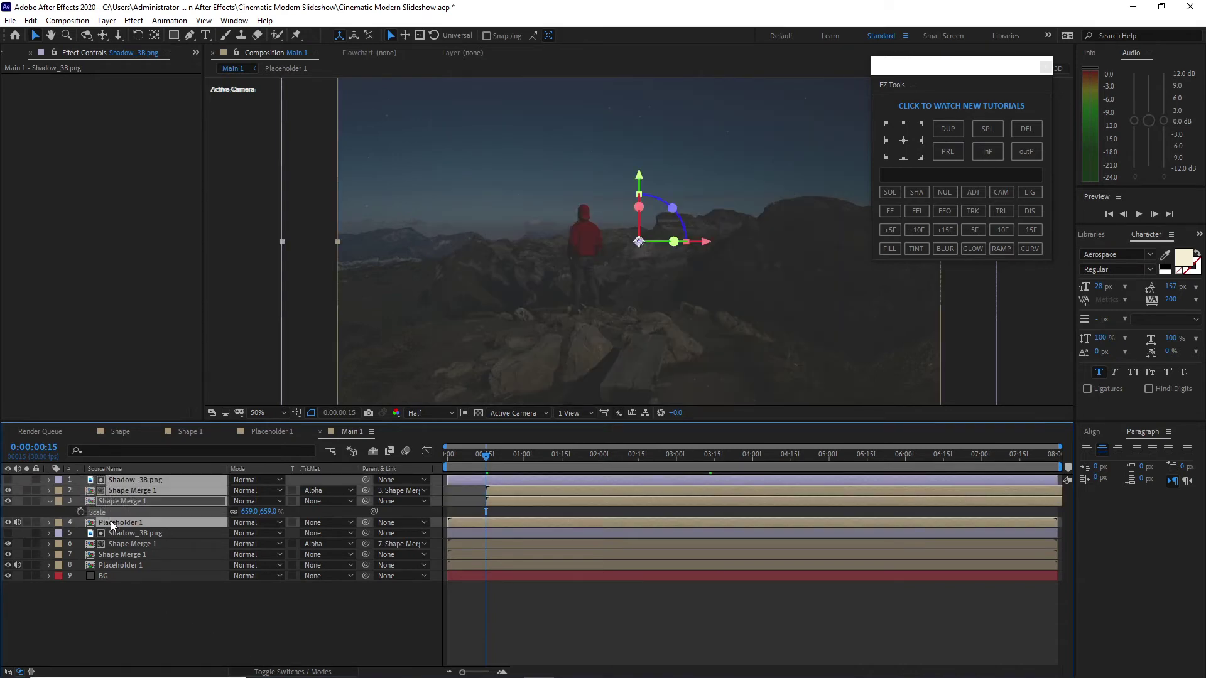
{"action": "left_click", "coordinate": [30, 21]}
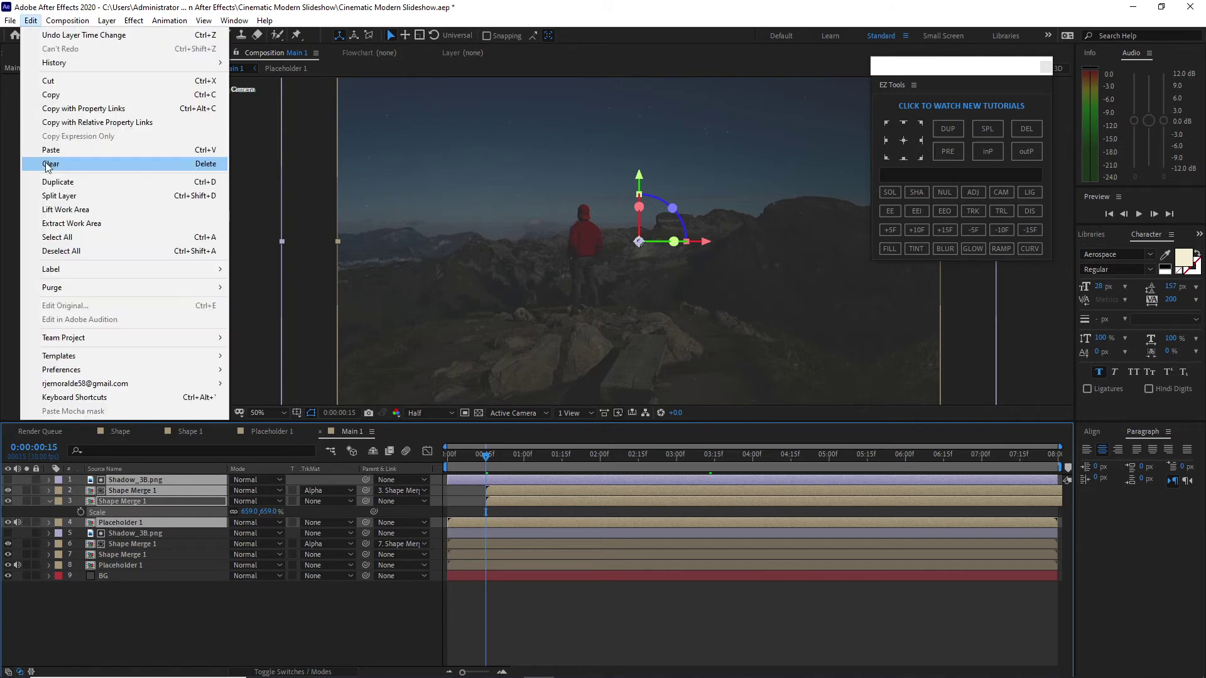
{"action": "left_click", "coordinate": [57, 181]}
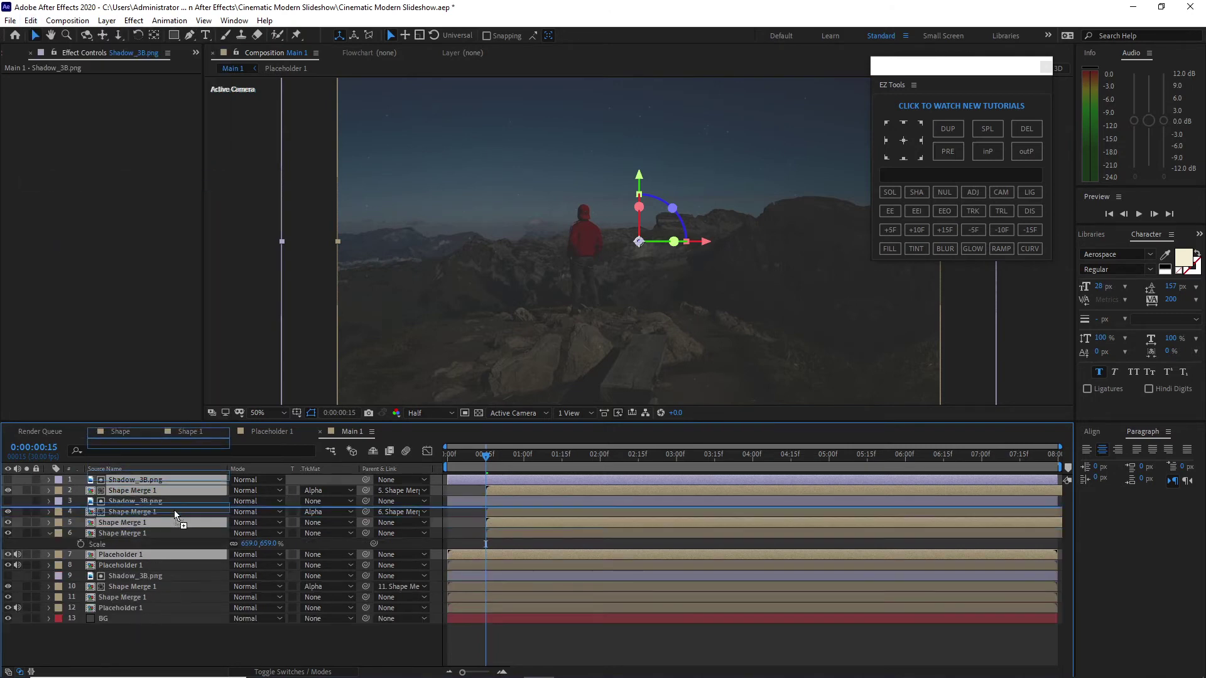
{"action": "left_click_drag", "start_coordinate": [175, 509], "coordinate": [175, 497]}
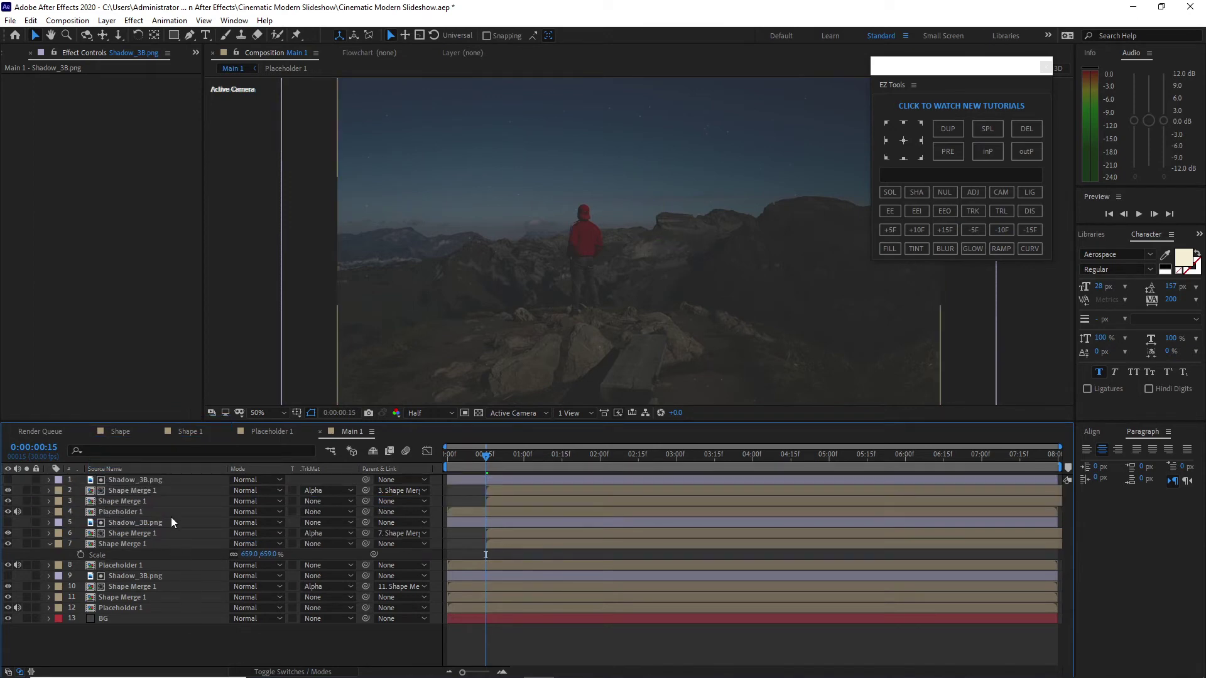
Step: Remove the Levels effect from the topmost Placeholder 1 layer
{"action": "left_click", "coordinate": [171, 512]}
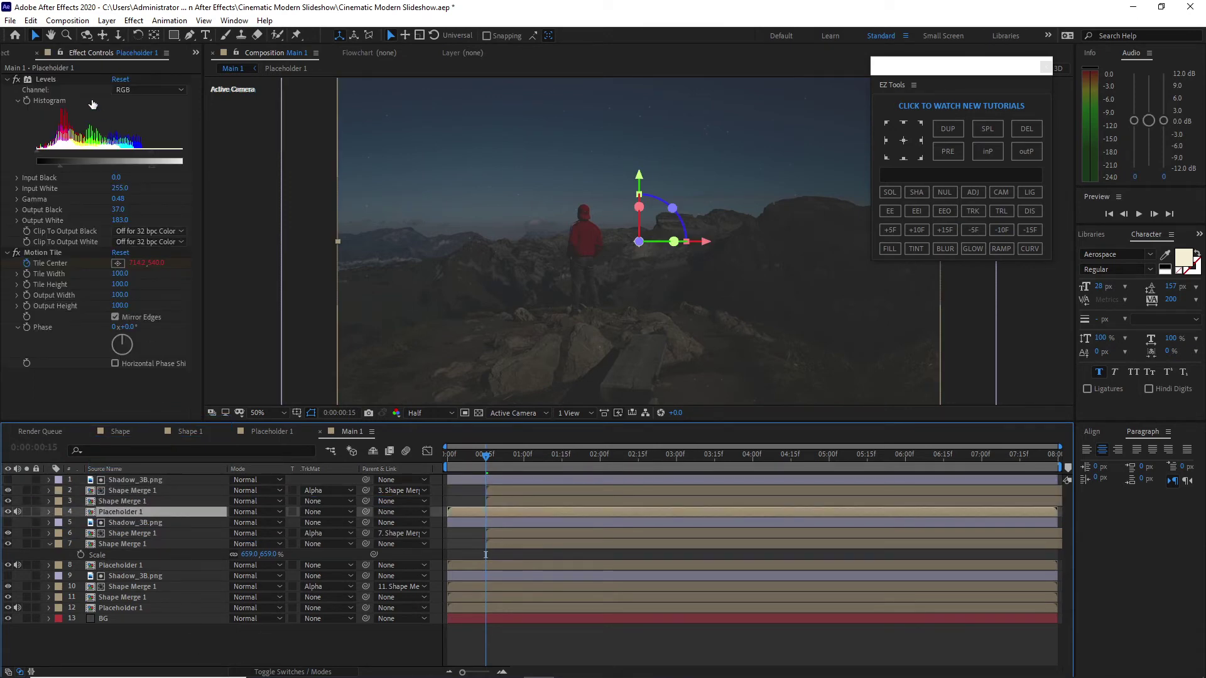
{"action": "left_click", "coordinate": [39, 81]}
{"action": "key", "text": "alt+e"}
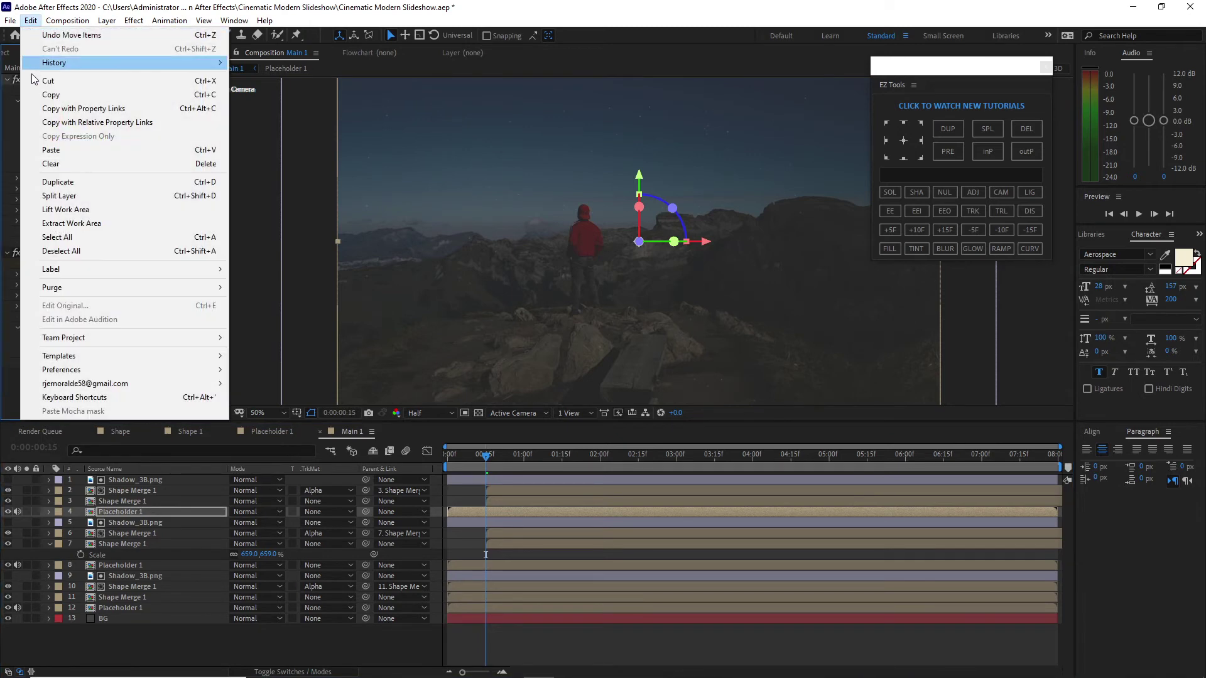
{"action": "left_click", "coordinate": [51, 163]}
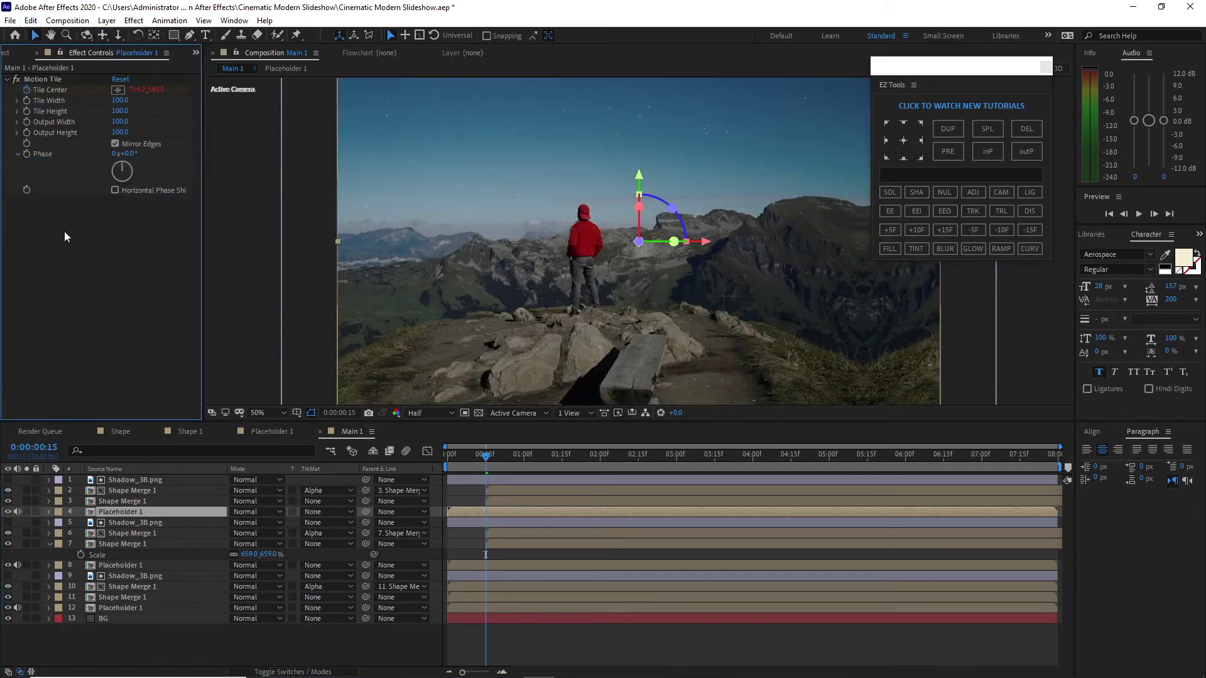
Step: Set the unmatted Shape Merge 1 layer's Scale to 424% in the top stack and to -659% in the middle stack
{"action": "left_click", "coordinate": [136, 501]}
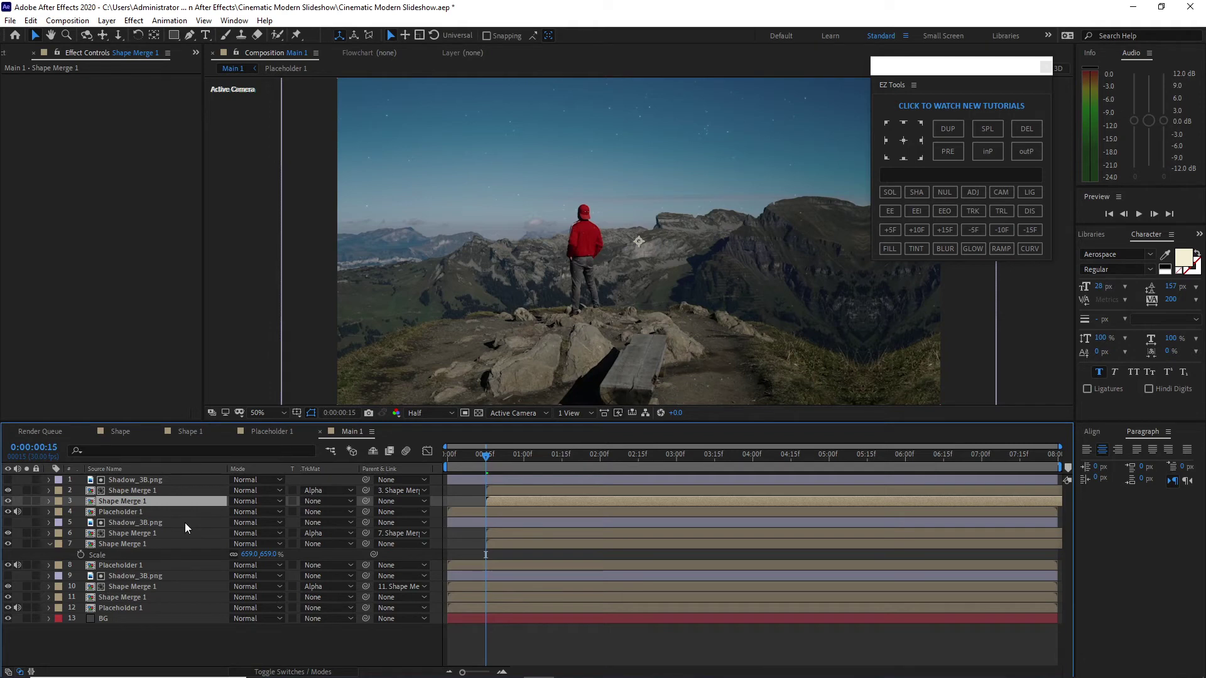
{"action": "key", "text": "s"}
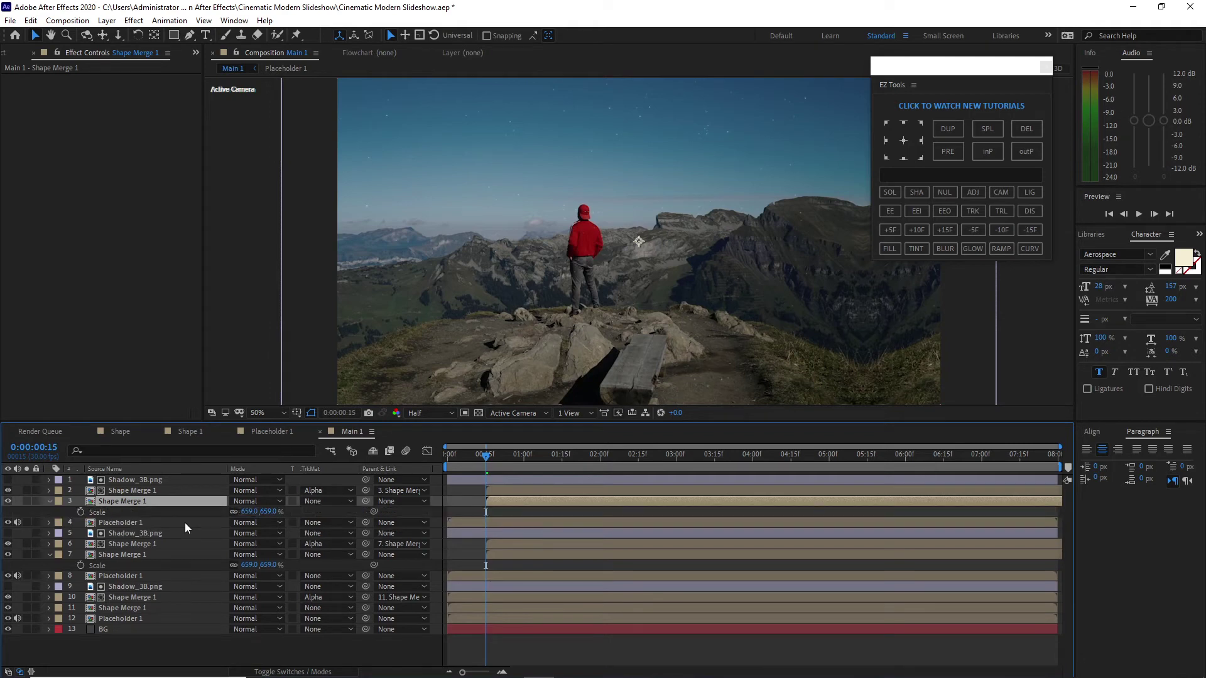
{"action": "left_click", "coordinate": [247, 513]}
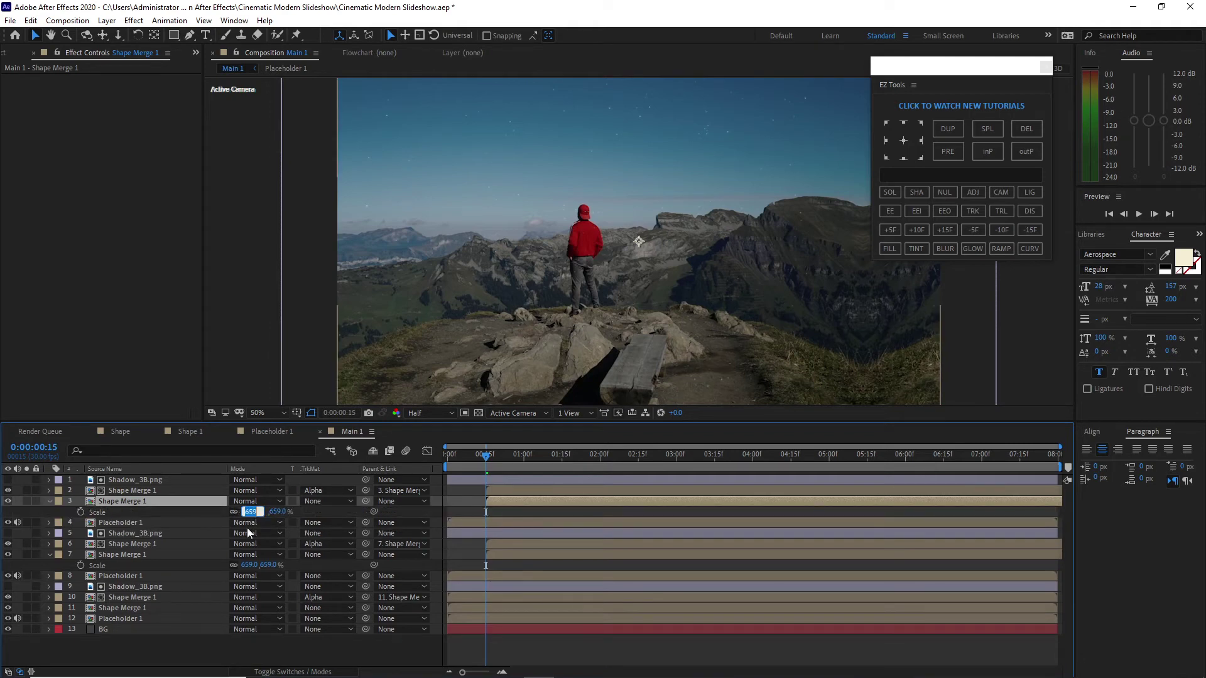
{"action": "type", "text": "424"}
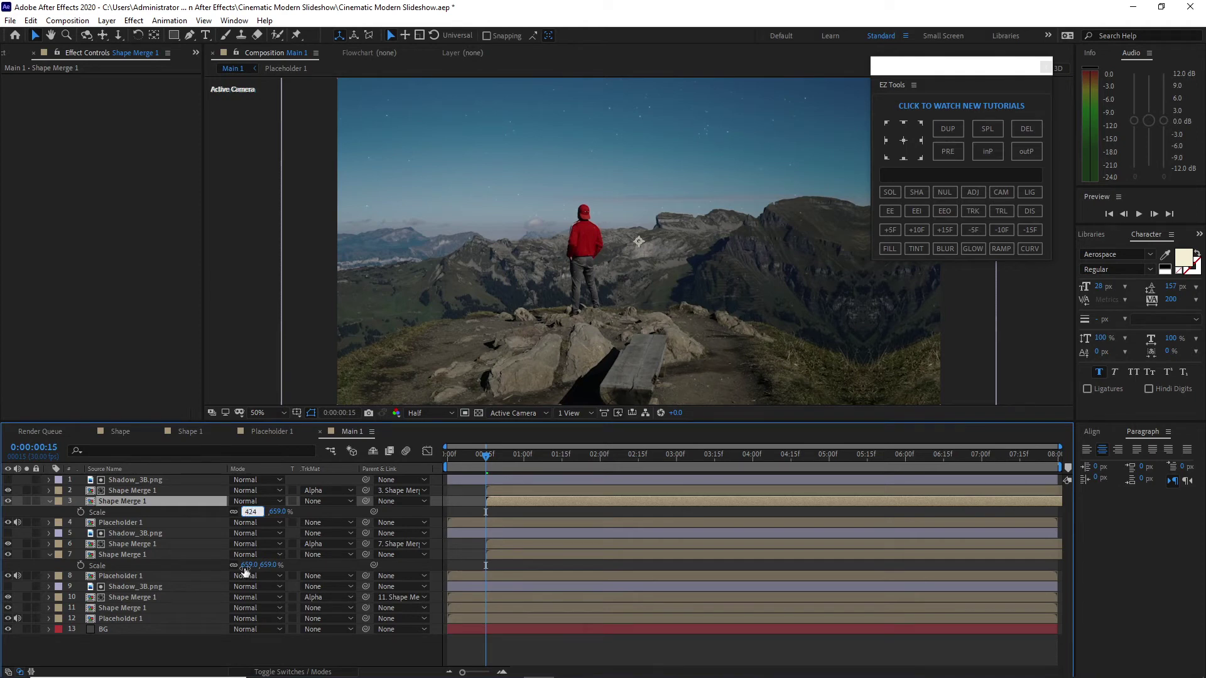
{"action": "left_click", "coordinate": [249, 565]}
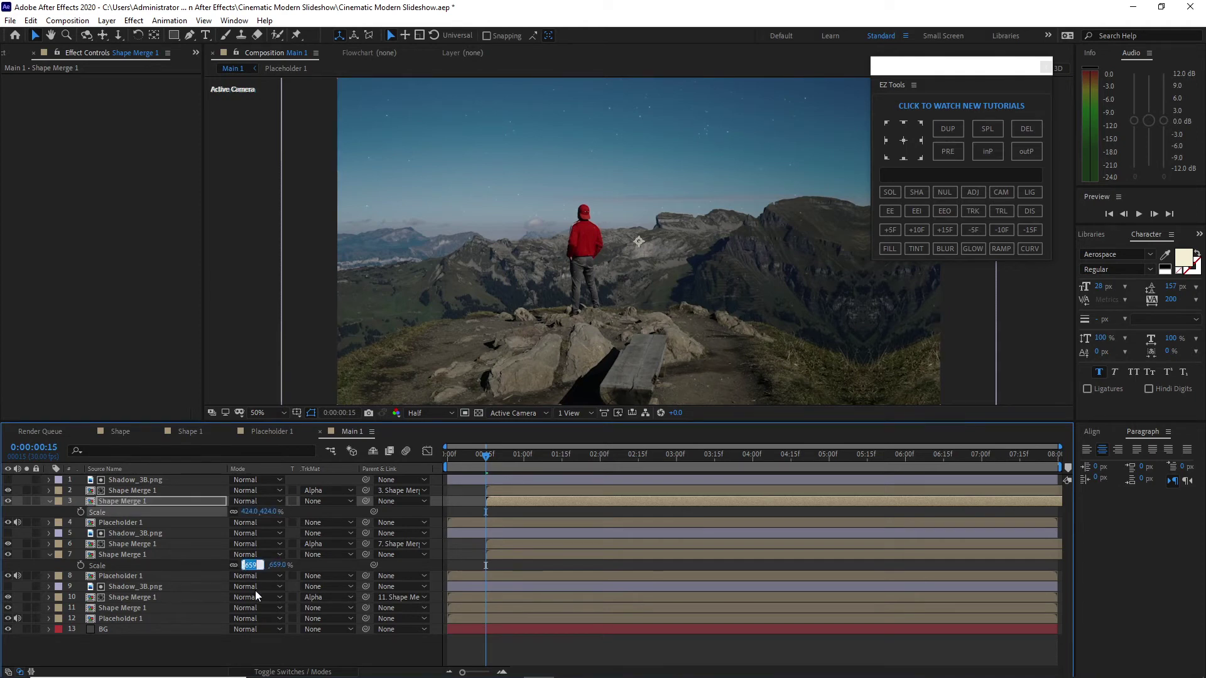
{"action": "key", "text": "BackSpace"}
{"action": "type", "text": "-659"}
{"action": "key", "text": "Return"}
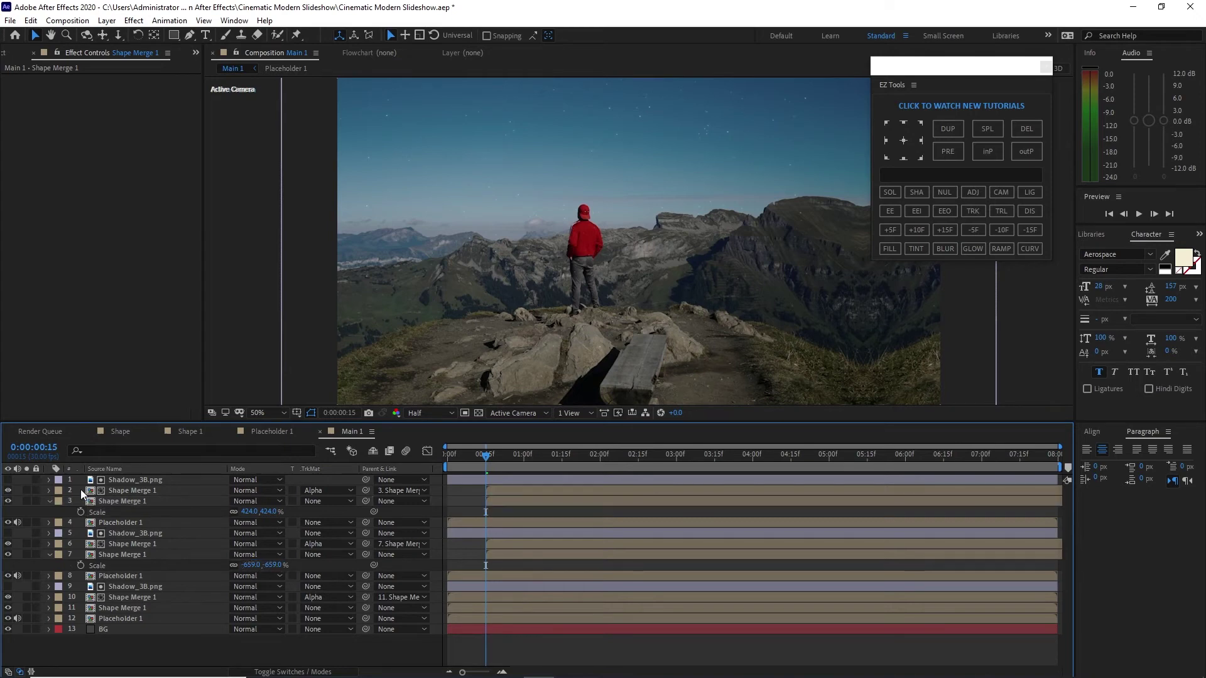
Step: Move the start of the top stack's two Shape Merge 1 layers to the one-second mark
{"action": "left_click_drag", "start_coordinate": [80, 489], "coordinate": [96, 496]}
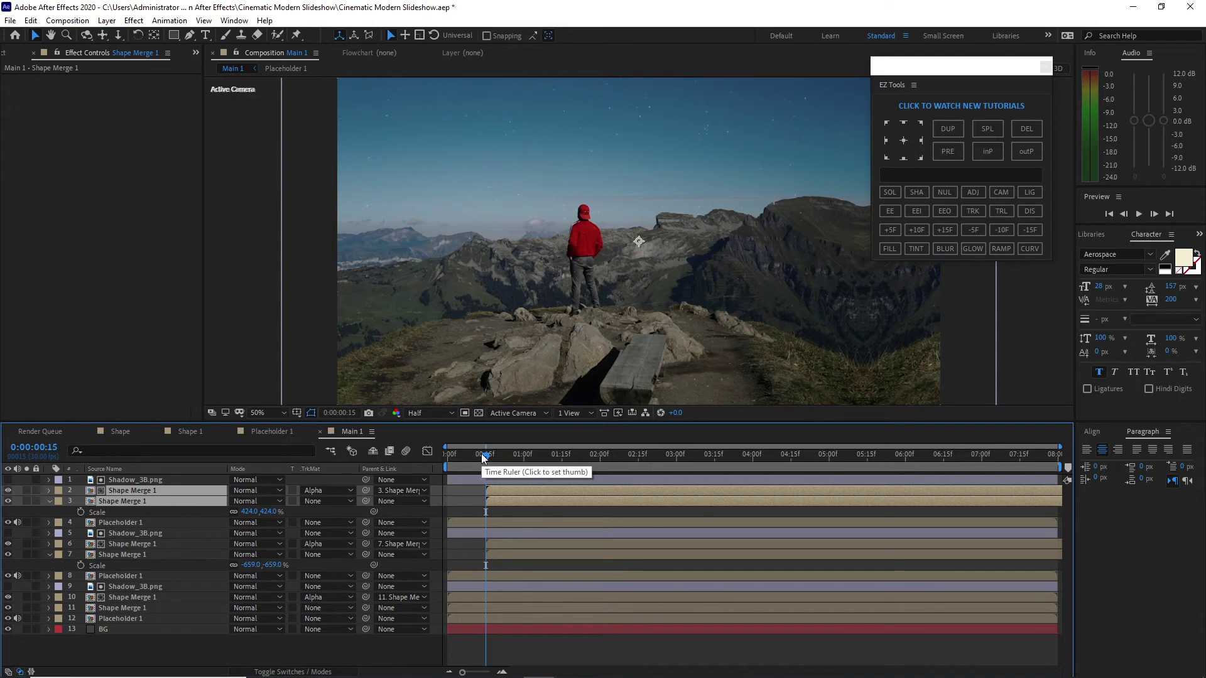
{"action": "left_click_drag", "start_coordinate": [484, 457], "coordinate": [526, 459]}
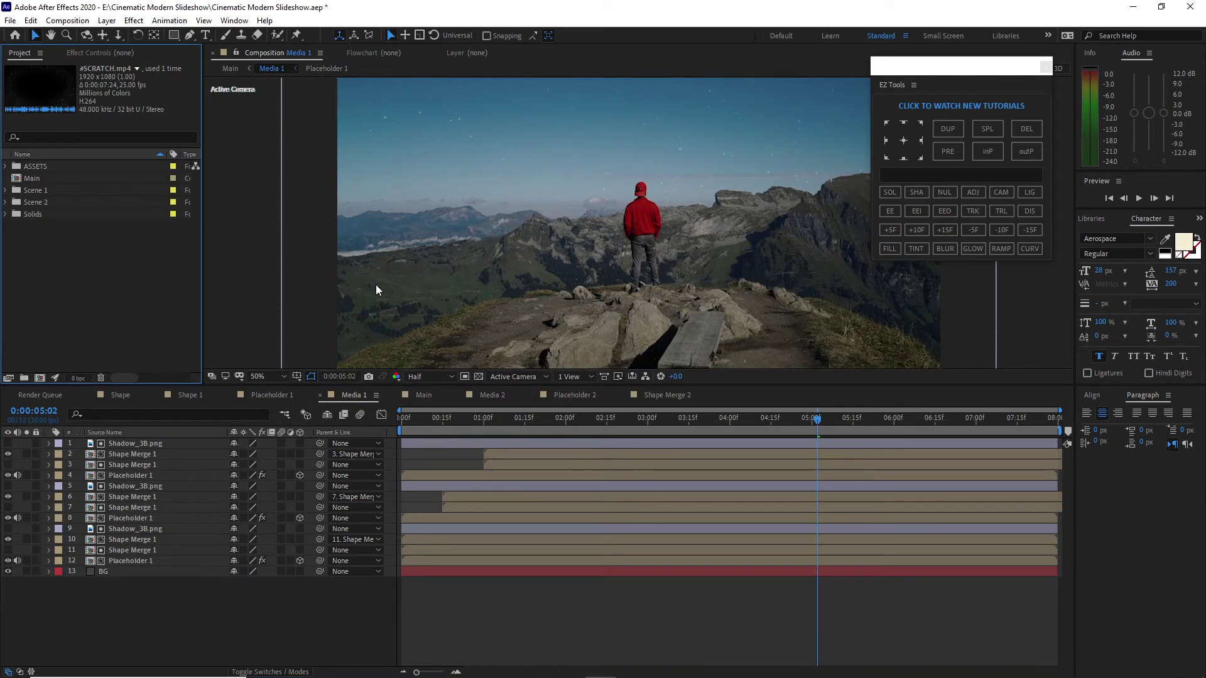
Step: Place #SCRATCH.mp4 from the Footage assets above all layers in Media 1 and set its blending mode to Add
{"action": "left_click", "coordinate": [6, 167]}
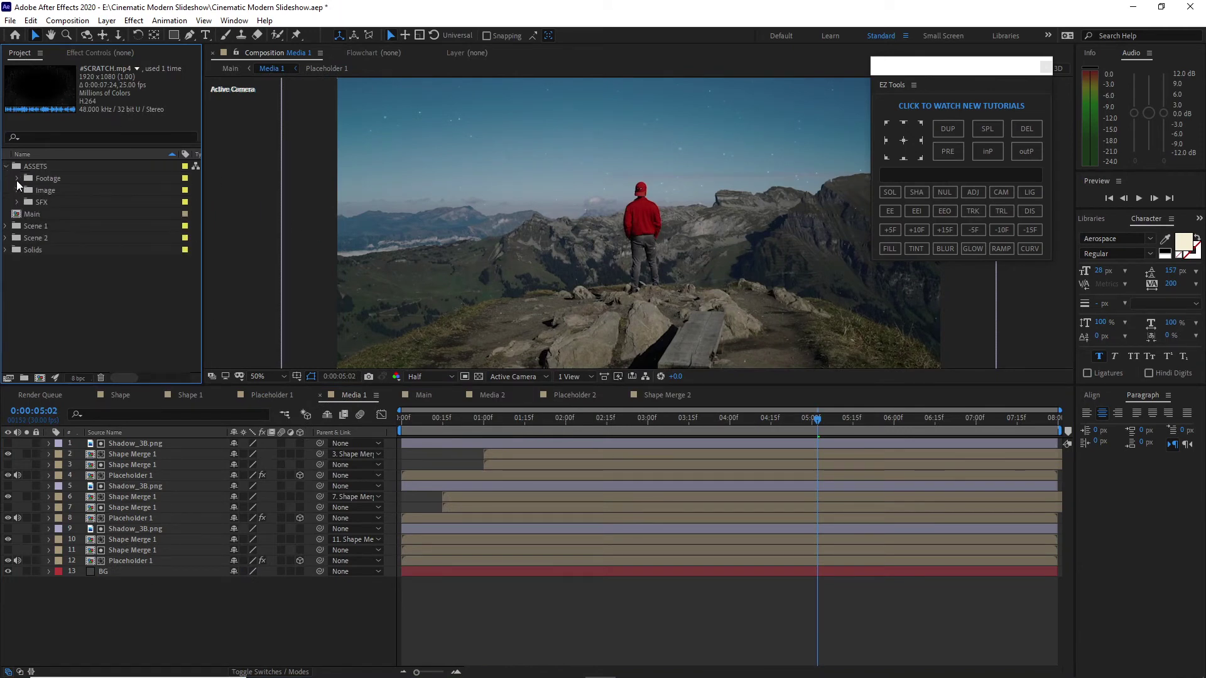
{"action": "left_click", "coordinate": [18, 179]}
{"action": "left_click", "coordinate": [61, 191]}
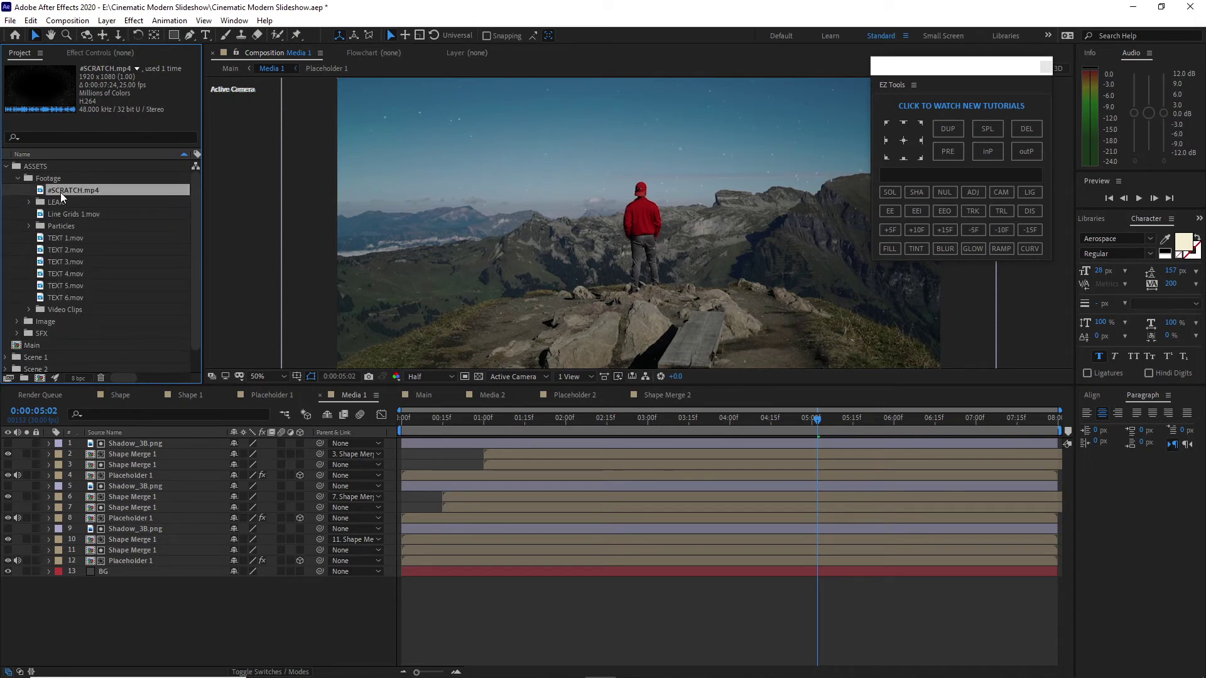
{"action": "left_click_drag", "start_coordinate": [61, 197], "coordinate": [104, 448]}
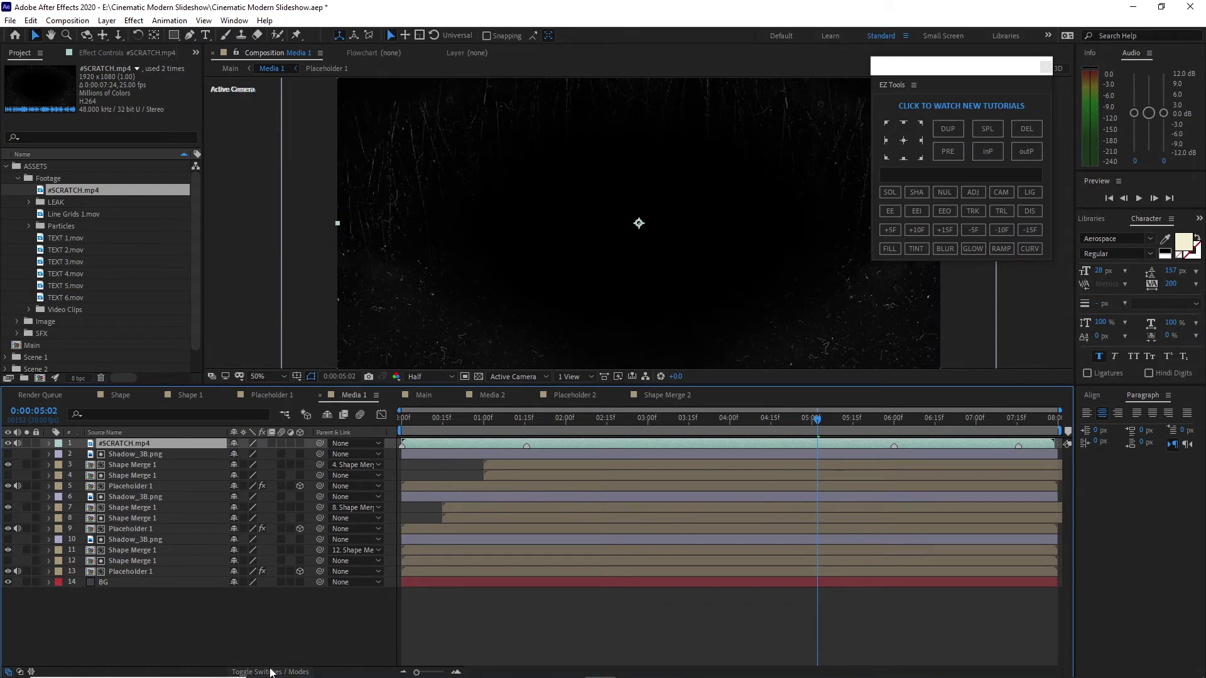
{"action": "left_click", "coordinate": [271, 672]}
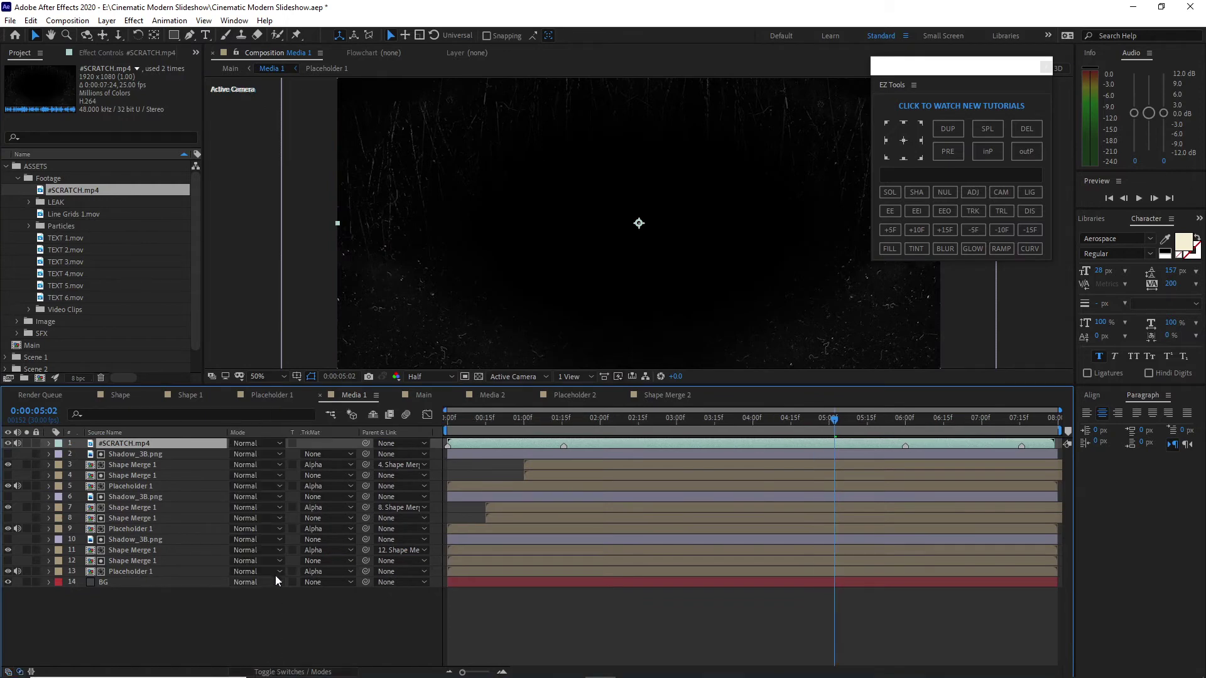
{"action": "left_click", "coordinate": [258, 443]}
{"action": "left_click", "coordinate": [282, 259]}
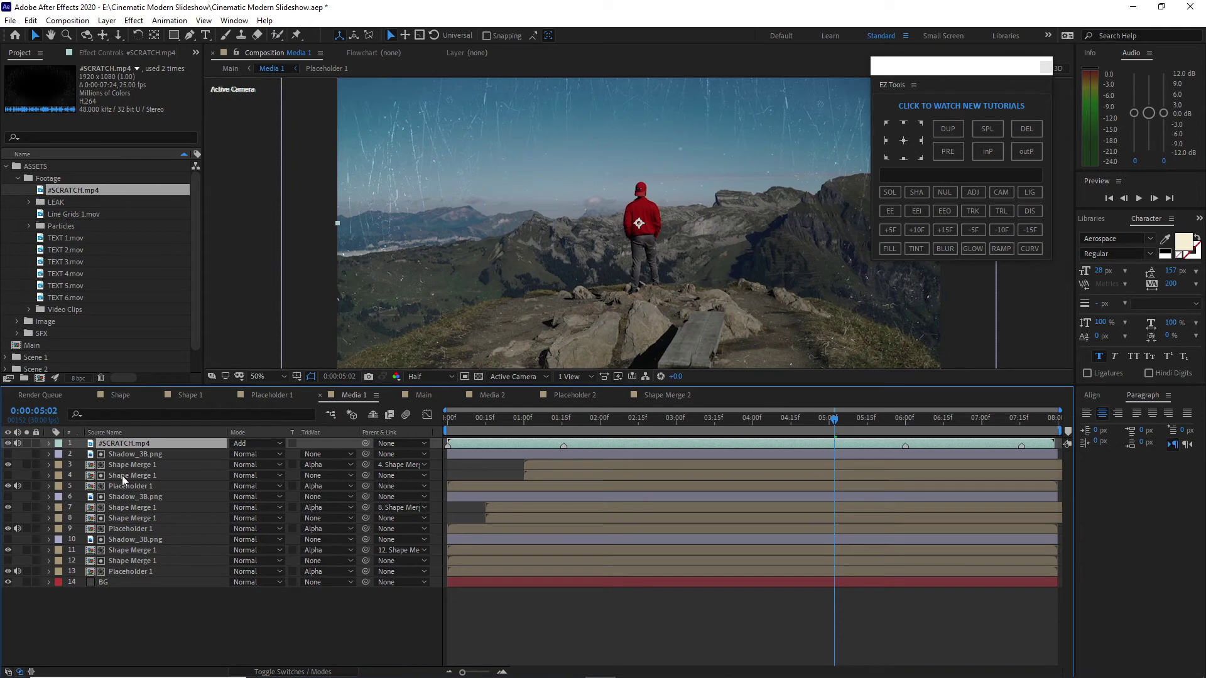
Step: Set #SCRATCH.mp4's Scale to 250% at 0:00:00:00 and create a keyframe for it
{"action": "key", "text": "s"}
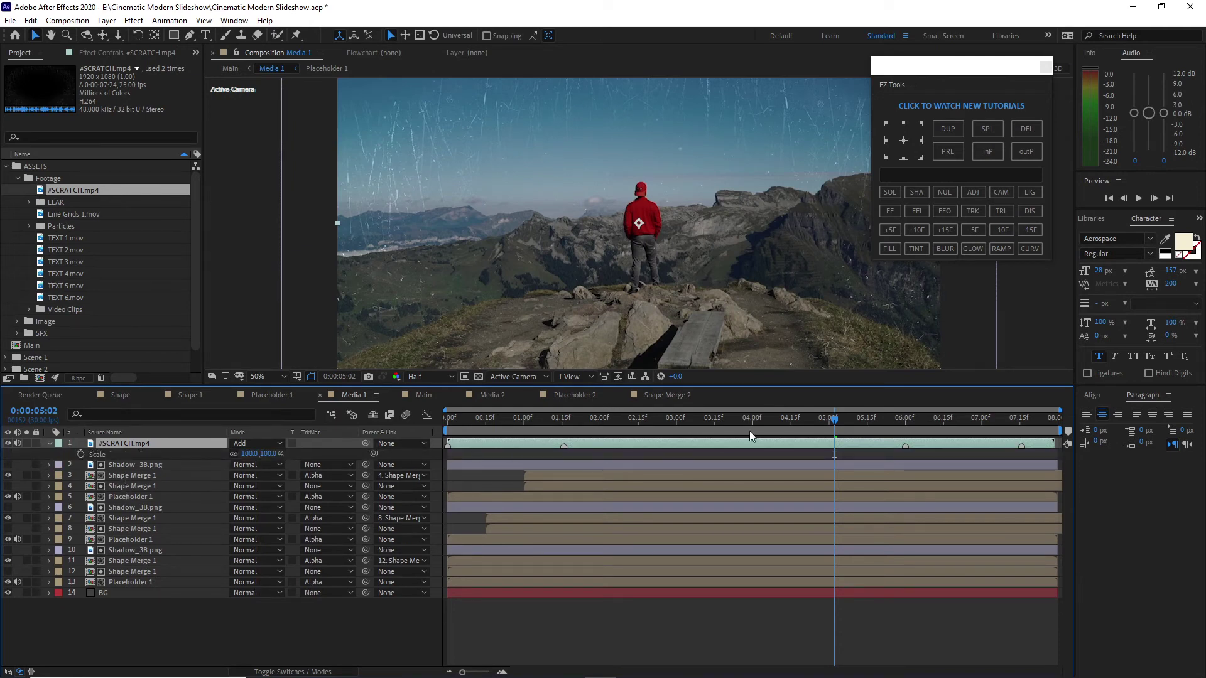
{"action": "left_click_drag", "start_coordinate": [833, 422], "coordinate": [434, 430]}
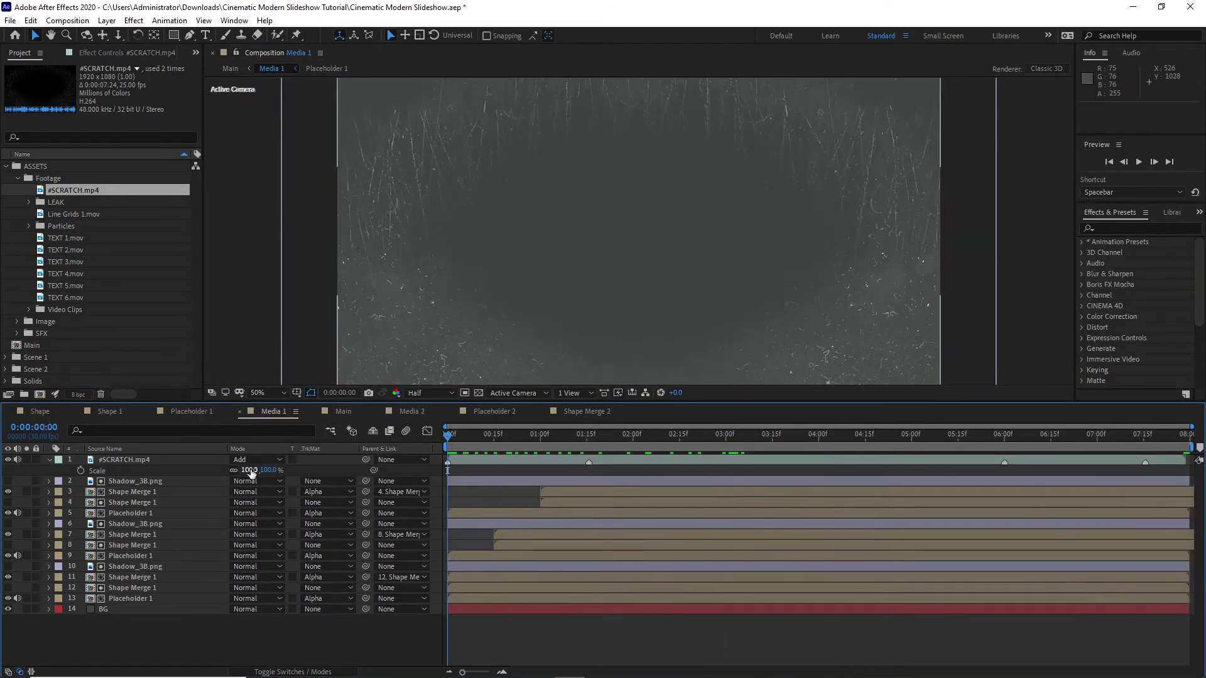
{"action": "left_click", "coordinate": [250, 471]}
{"action": "type", "text": "250"}
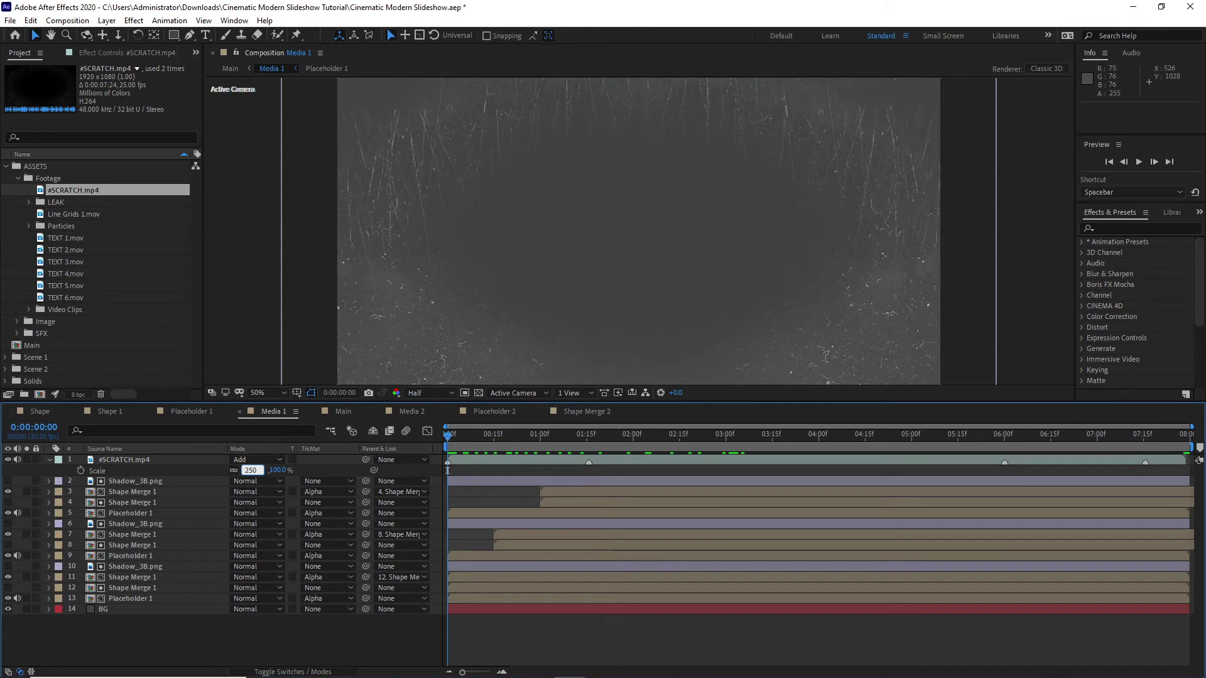
{"action": "left_click", "coordinate": [82, 471]}
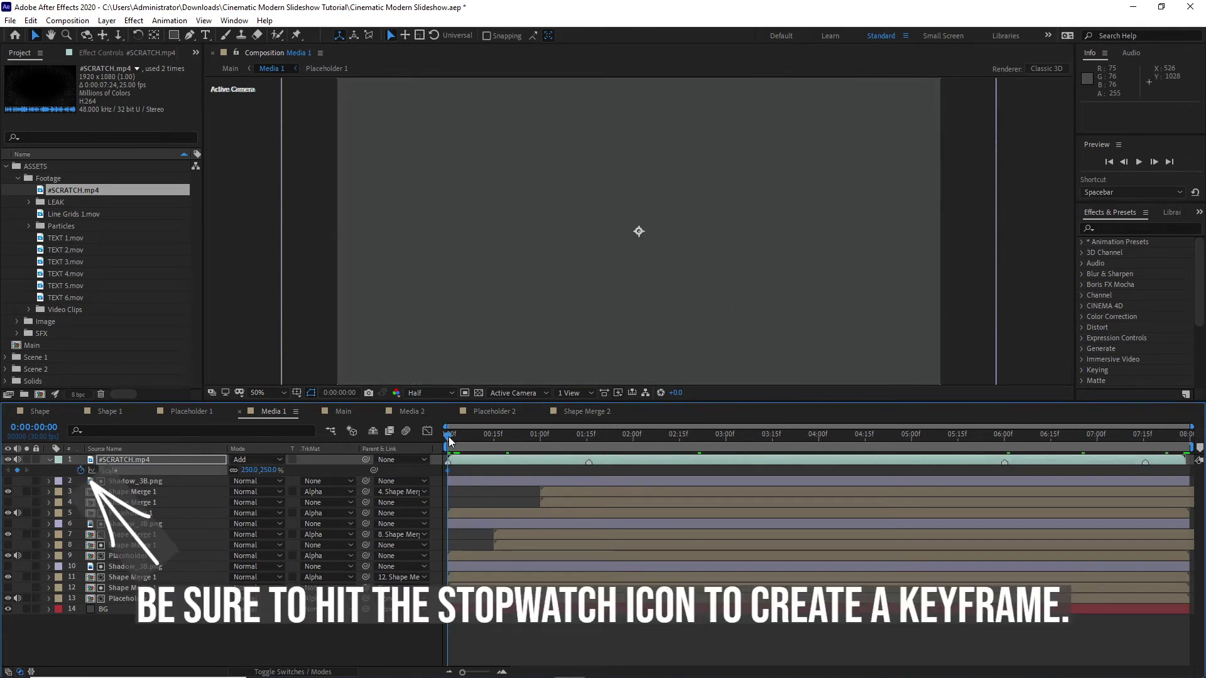
Step: Set #SCRATCH.mp4's Scale to 150% at 0:00:07:29
{"action": "left_click_drag", "start_coordinate": [450, 435], "coordinate": [1191, 447]}
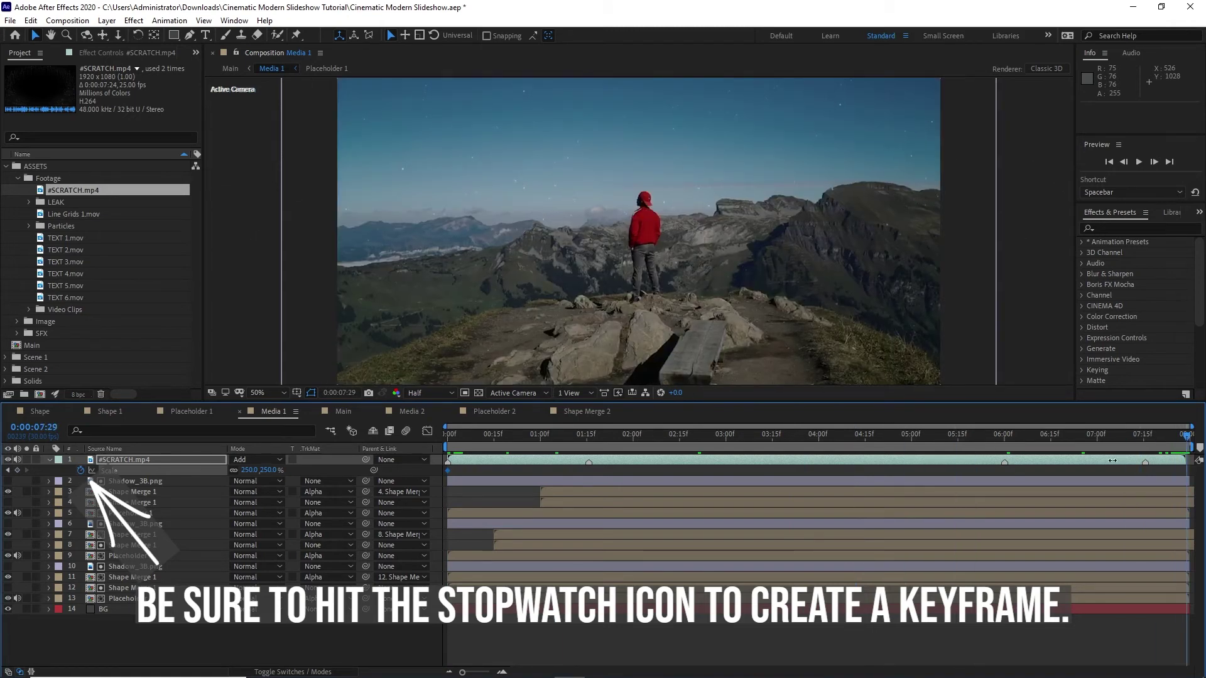
{"action": "left_click", "coordinate": [244, 471]}
{"action": "type", "text": "1"}
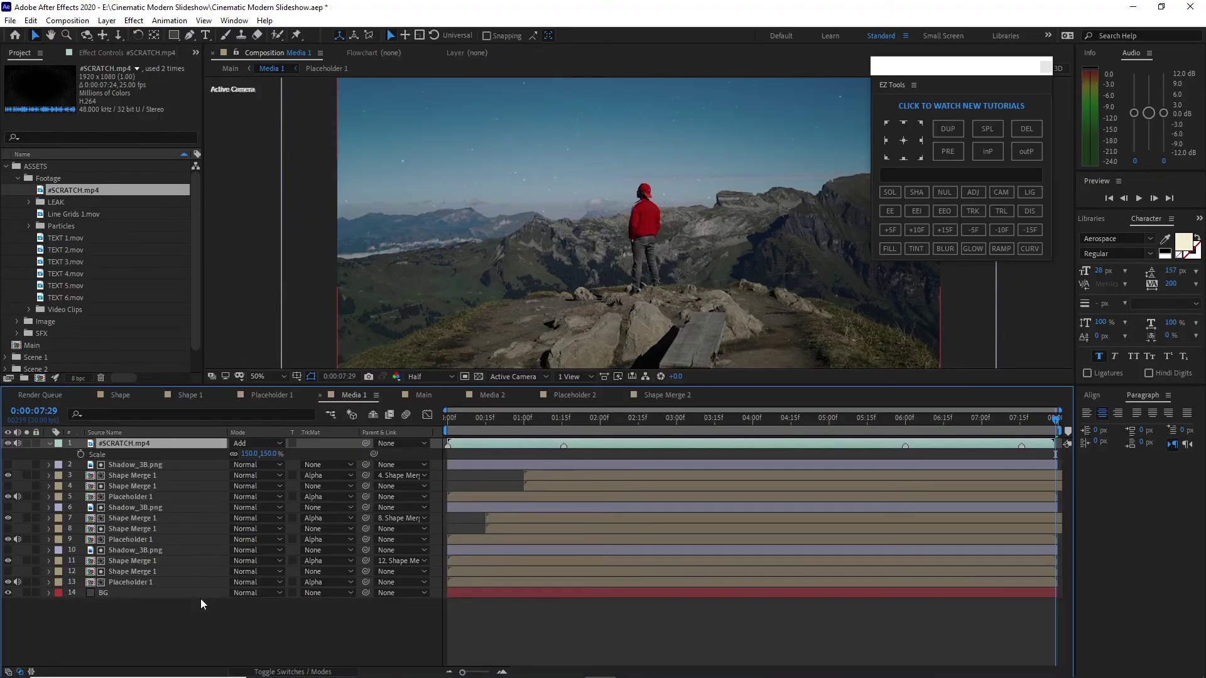
Step: Set the #SCRATCH.mp4 layer's Opacity to 80%
{"action": "key", "text": "t"}
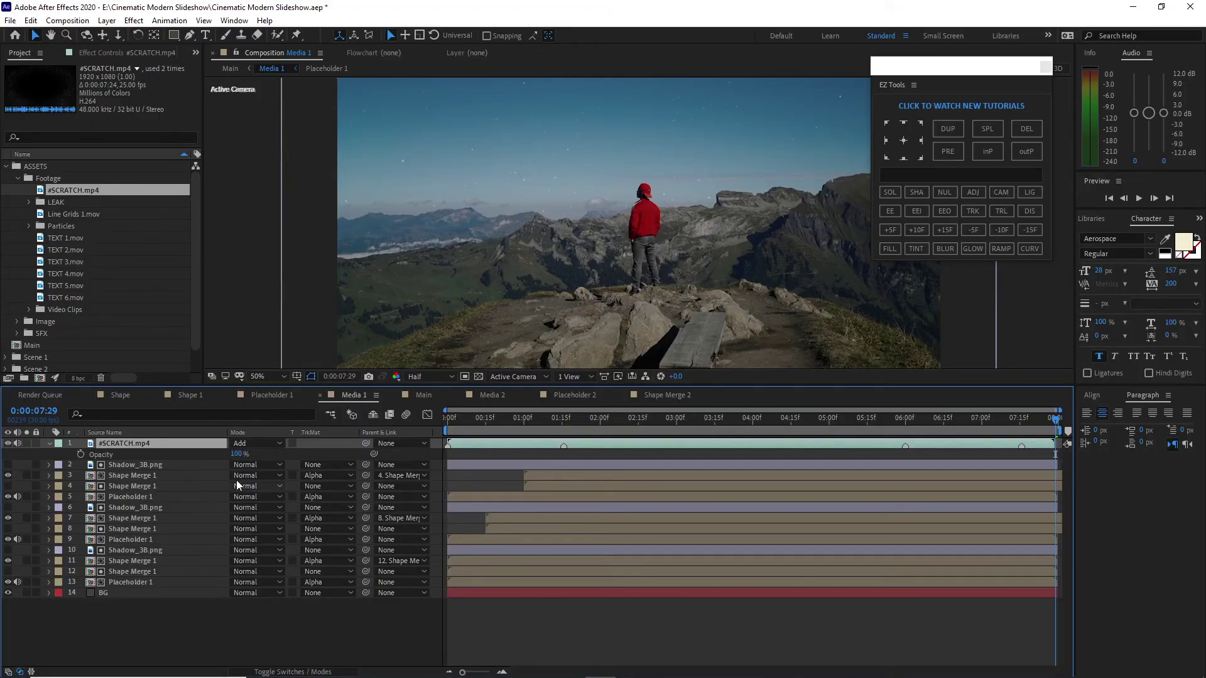
{"action": "left_click", "coordinate": [238, 453]}
{"action": "type", "text": "80"}
{"action": "left_click", "coordinate": [238, 653]}
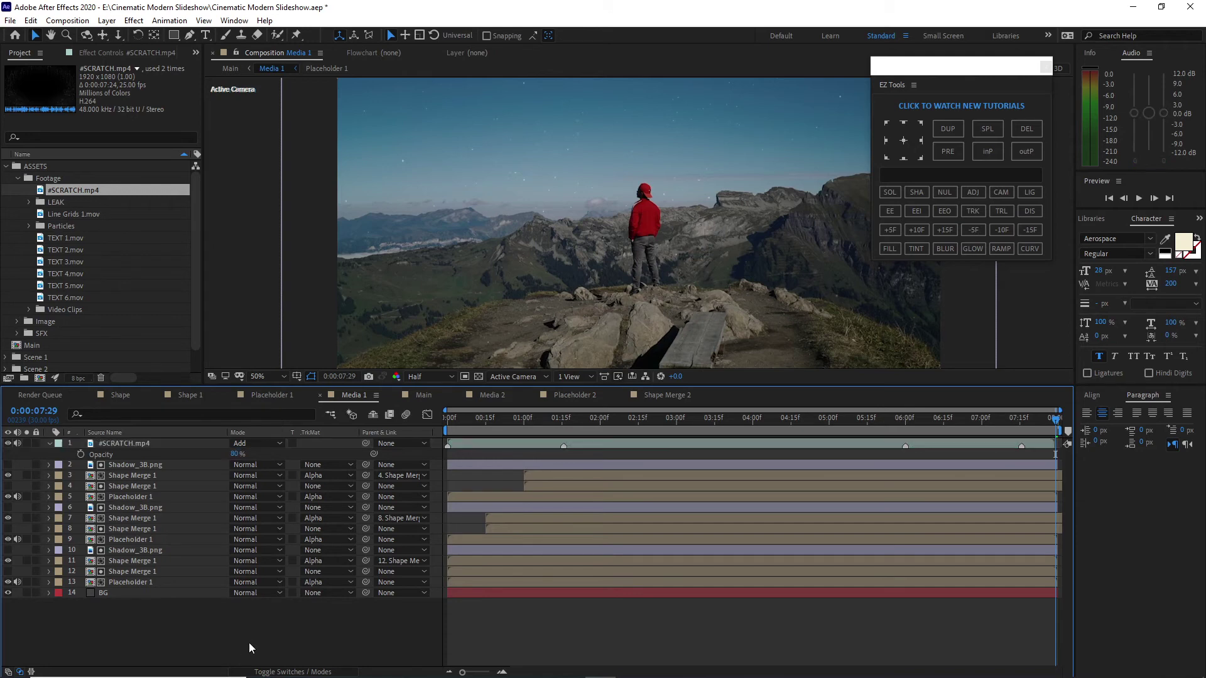
Step: Turn #SCRATCH.mp4 into a 3D layer and collapse its properties
{"action": "left_click", "coordinate": [284, 672]}
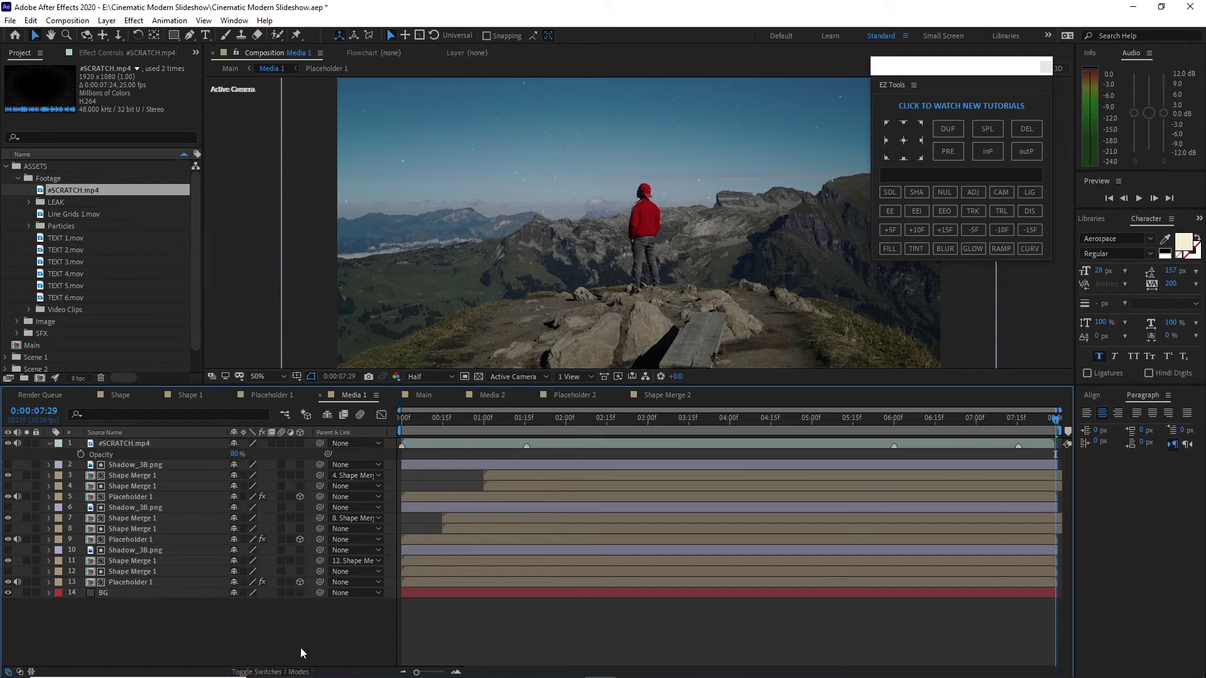
{"action": "left_click", "coordinate": [301, 444]}
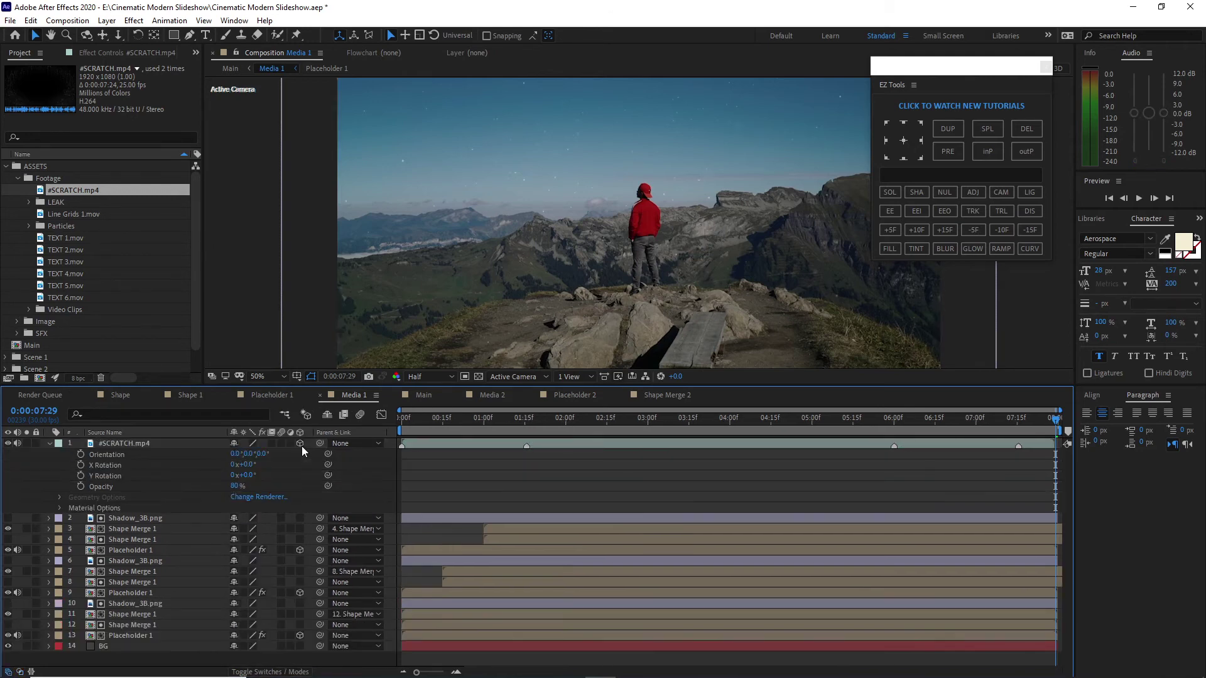
{"action": "left_click", "coordinate": [45, 443]}
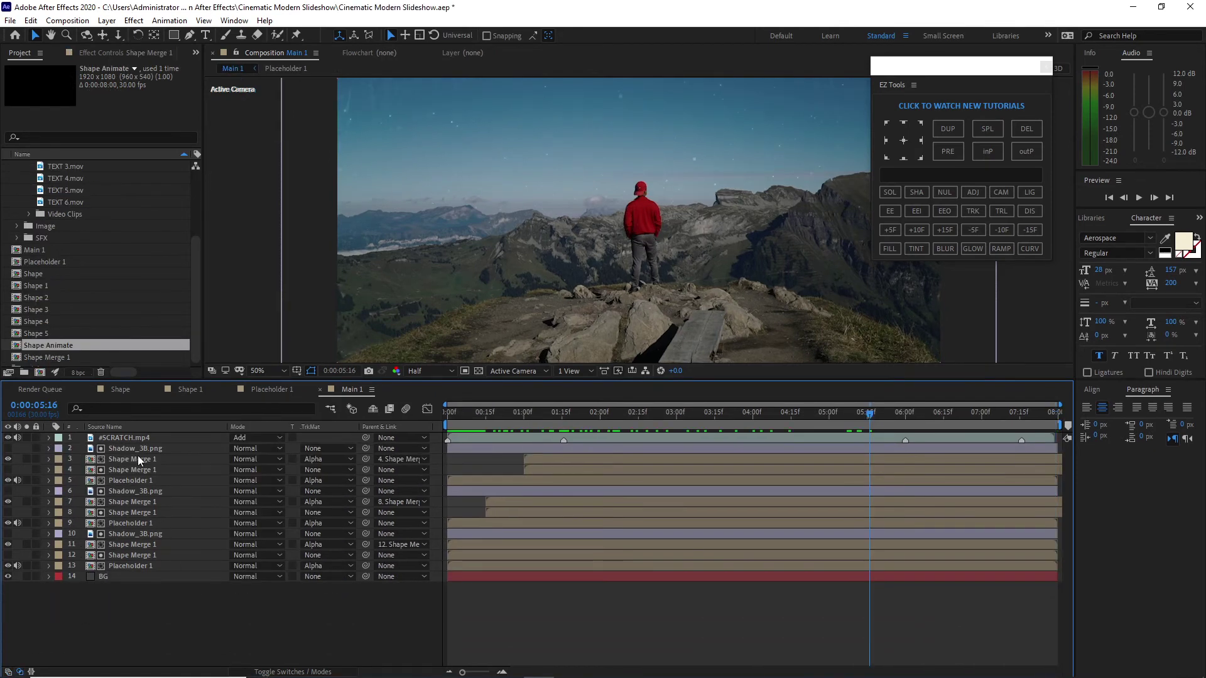
Step: Duplicate the topmost Shape Merge 1 layer, place the copy above #SCRATCH.mp4 and make it that layer's Alpha Matte
{"action": "left_click", "coordinate": [137, 457]}
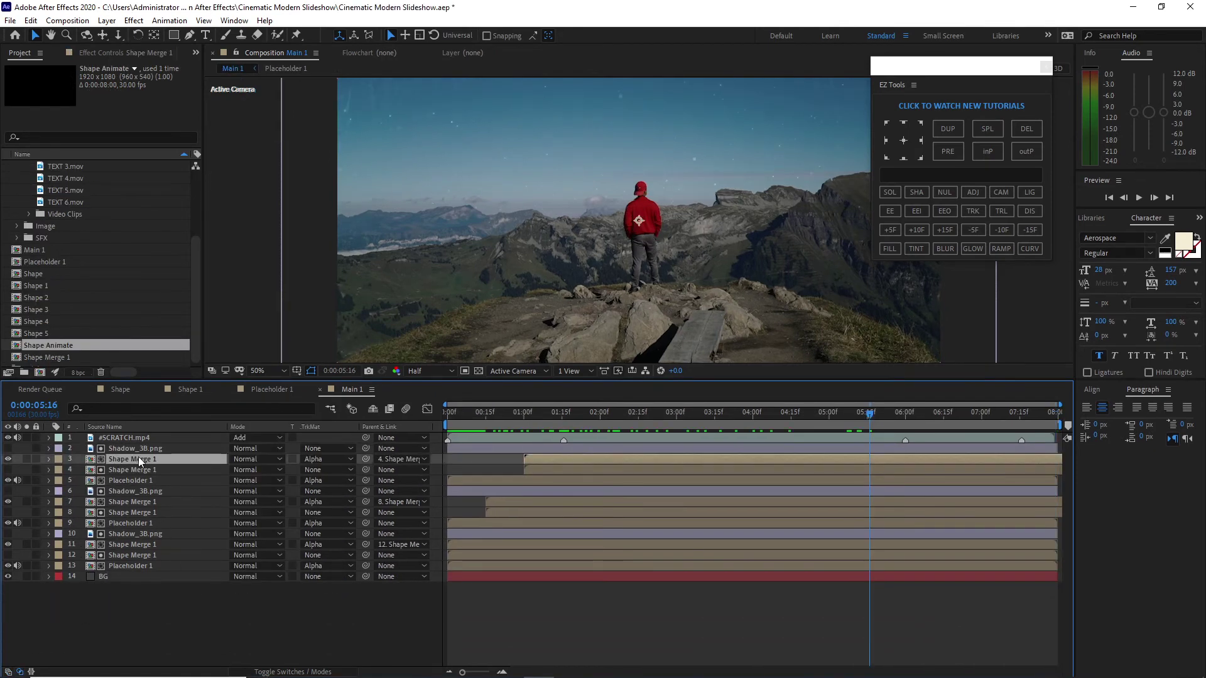
{"action": "left_click", "coordinate": [30, 20]}
{"action": "left_click", "coordinate": [58, 183]}
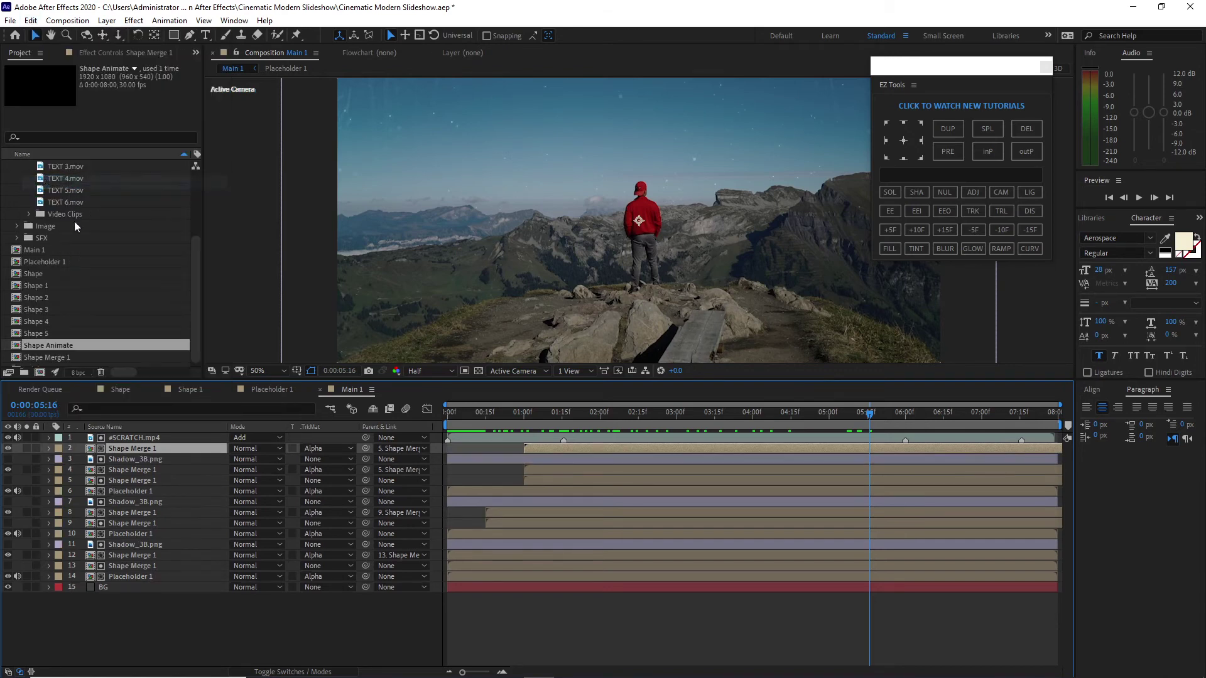
{"action": "left_click_drag", "start_coordinate": [123, 447], "coordinate": [123, 435]}
{"action": "left_click", "coordinate": [329, 450]}
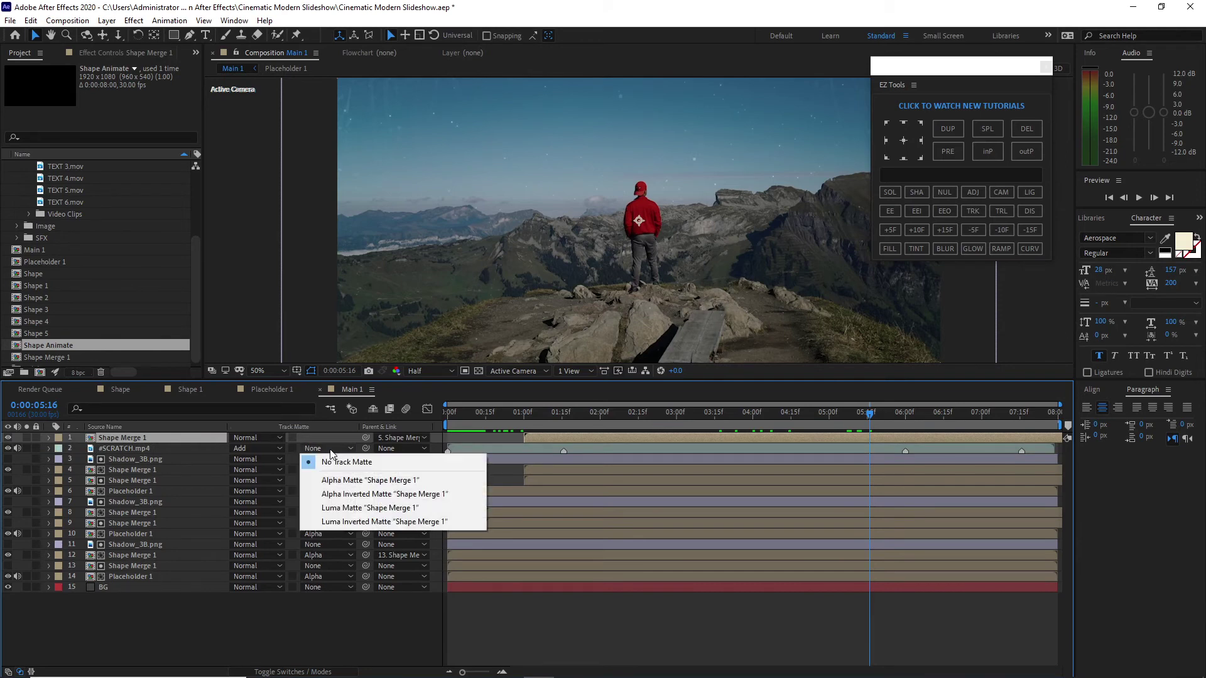
{"action": "left_click", "coordinate": [337, 481]}
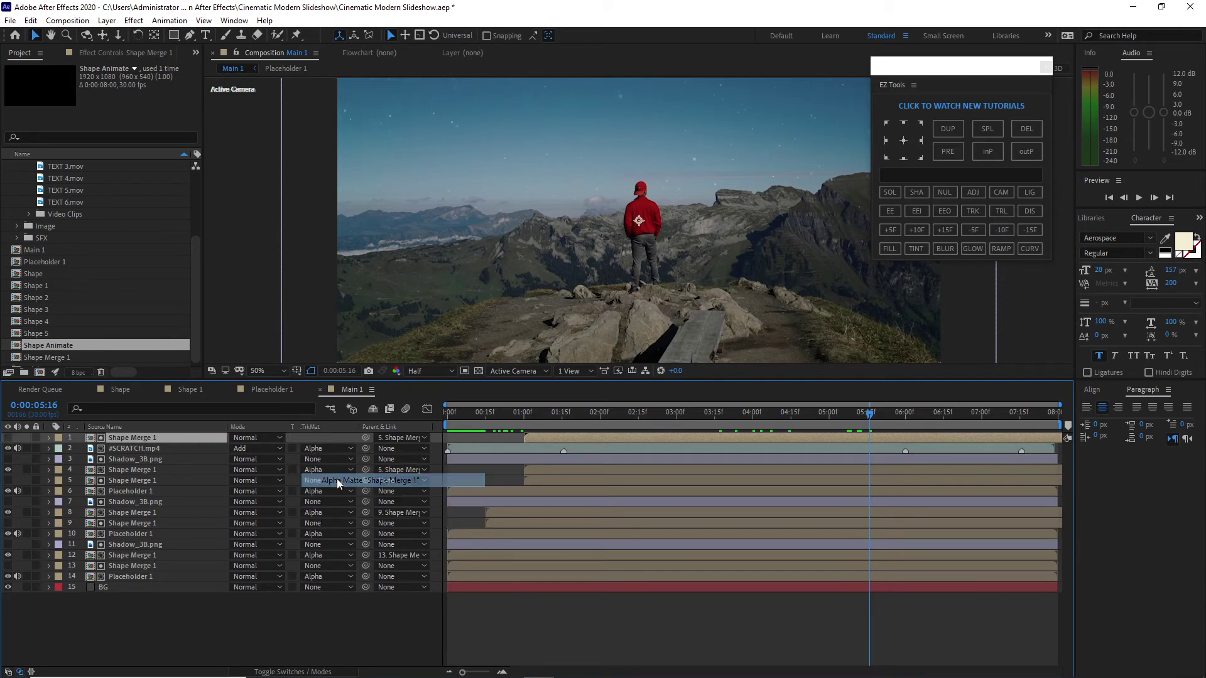
Step: Add Line Grids 1.mov from the Footage folder as the topmost layer of Main 1
{"action": "scroll", "coordinate": [67, 216], "scroll_direction": "up", "scroll_amount": 3}
{"action": "left_click", "coordinate": [67, 249]}
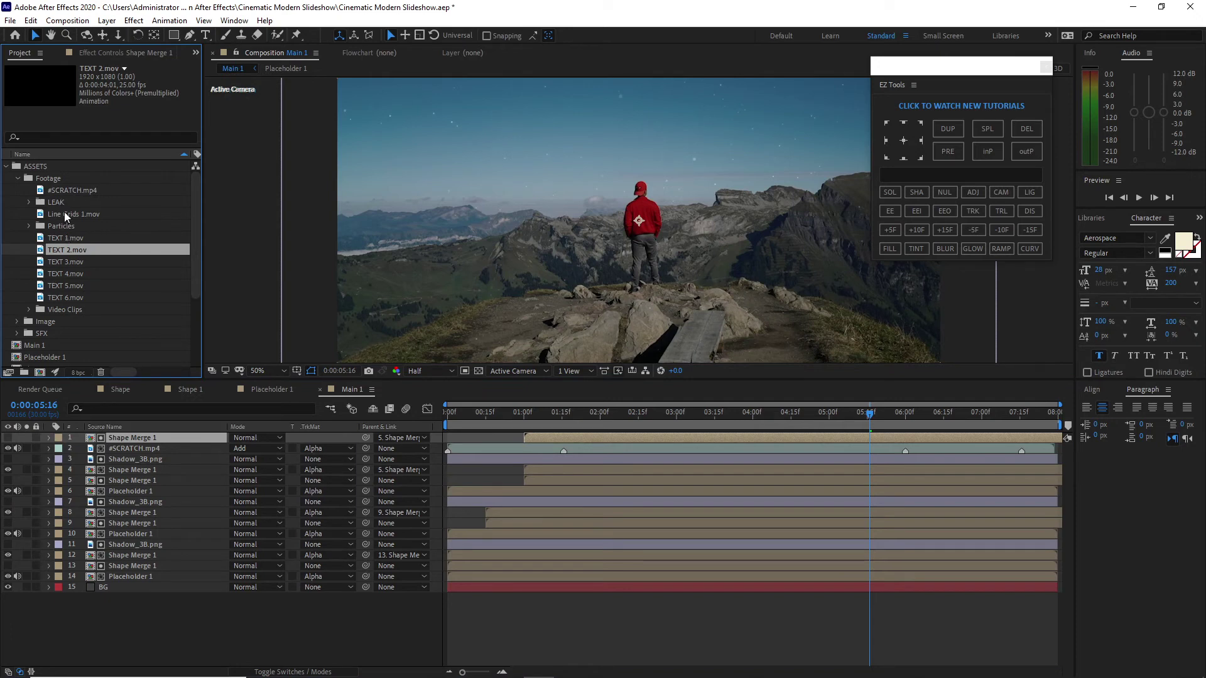
{"action": "left_click_drag", "start_coordinate": [64, 214], "coordinate": [86, 440]}
Step: Add Particle_END.mov from the Particles folder above Line Grids 1.mov and set its blending mode to Add
{"action": "left_click", "coordinate": [29, 226]}
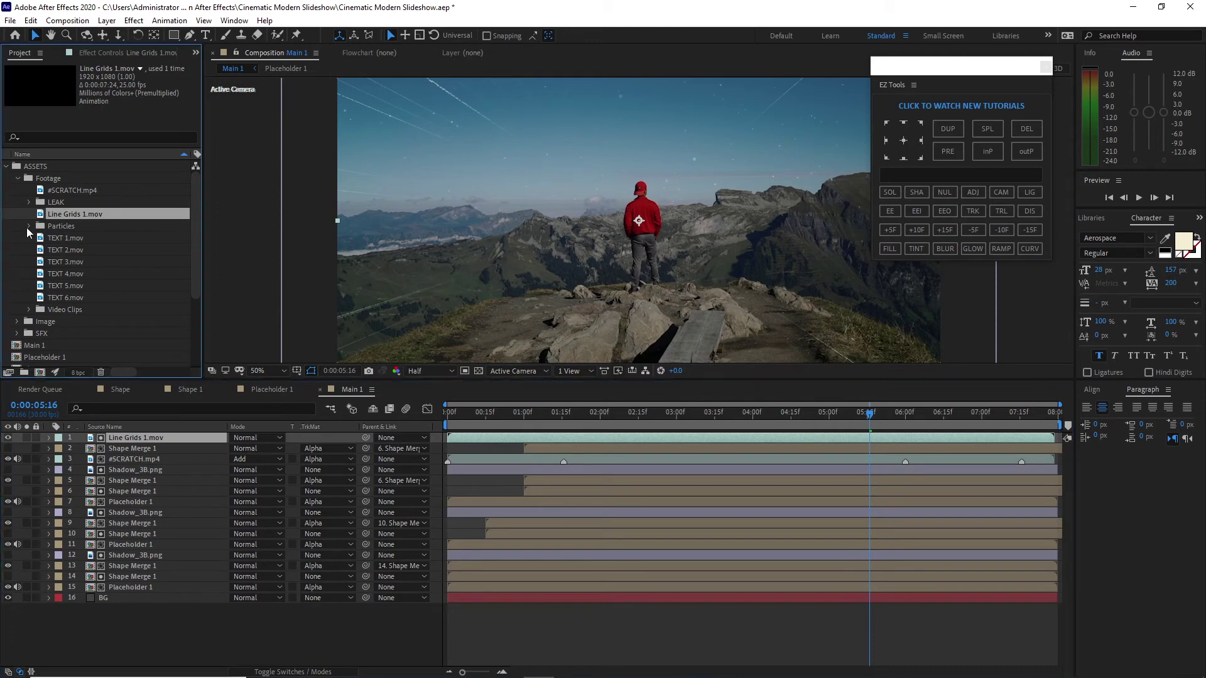
{"action": "left_click_drag", "start_coordinate": [57, 251], "coordinate": [170, 444]}
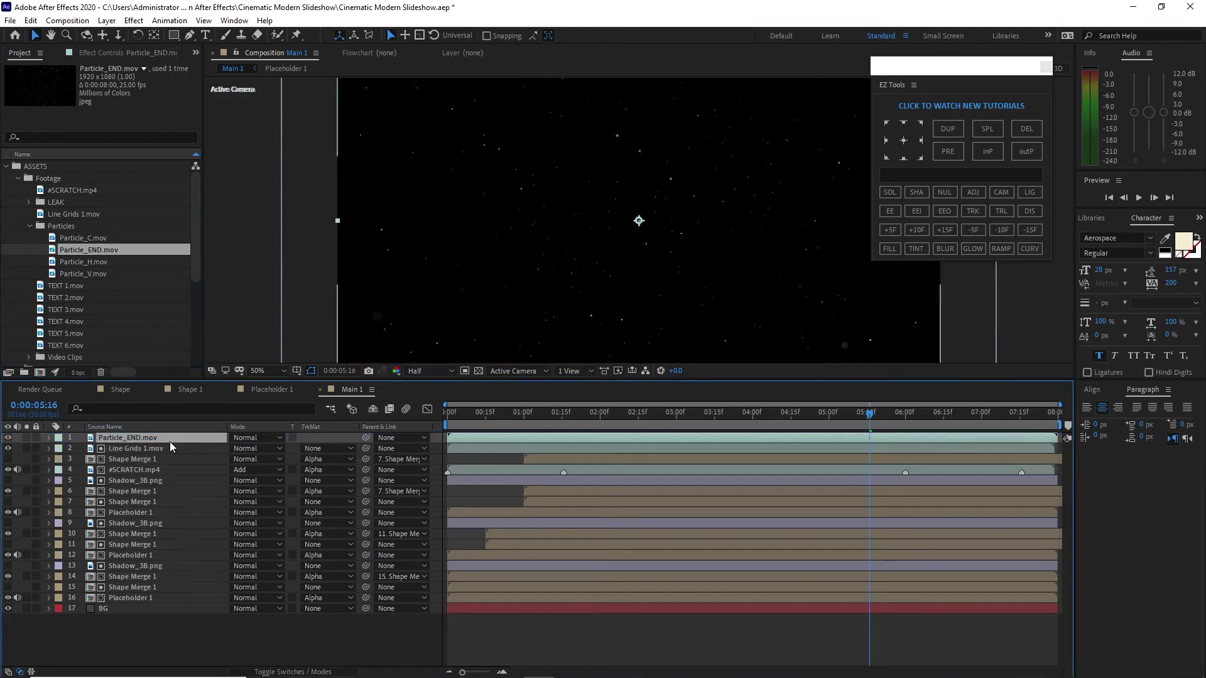
{"action": "left_click", "coordinate": [265, 439]}
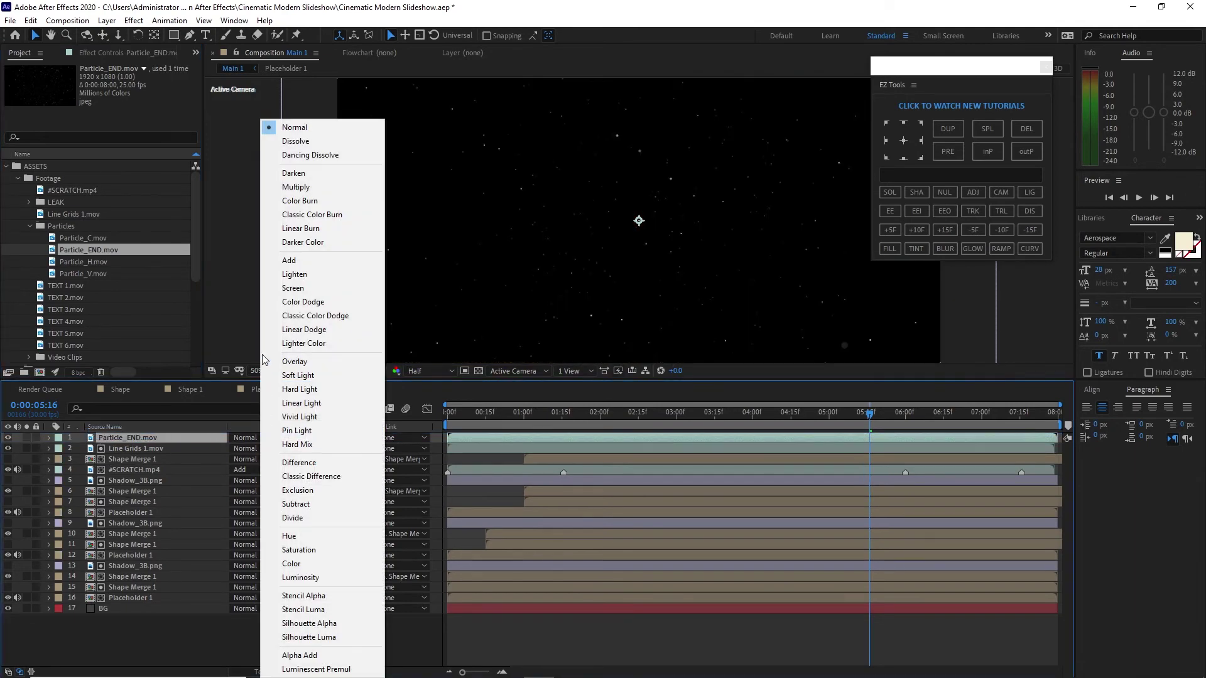
{"action": "left_click", "coordinate": [283, 260]}
Step: Duplicate the Shape Merge 1 layer below Line Grids 1.mov, move the copy above Particle_END.mov and set it as that layer's Alpha Matte
{"action": "left_click", "coordinate": [143, 461]}
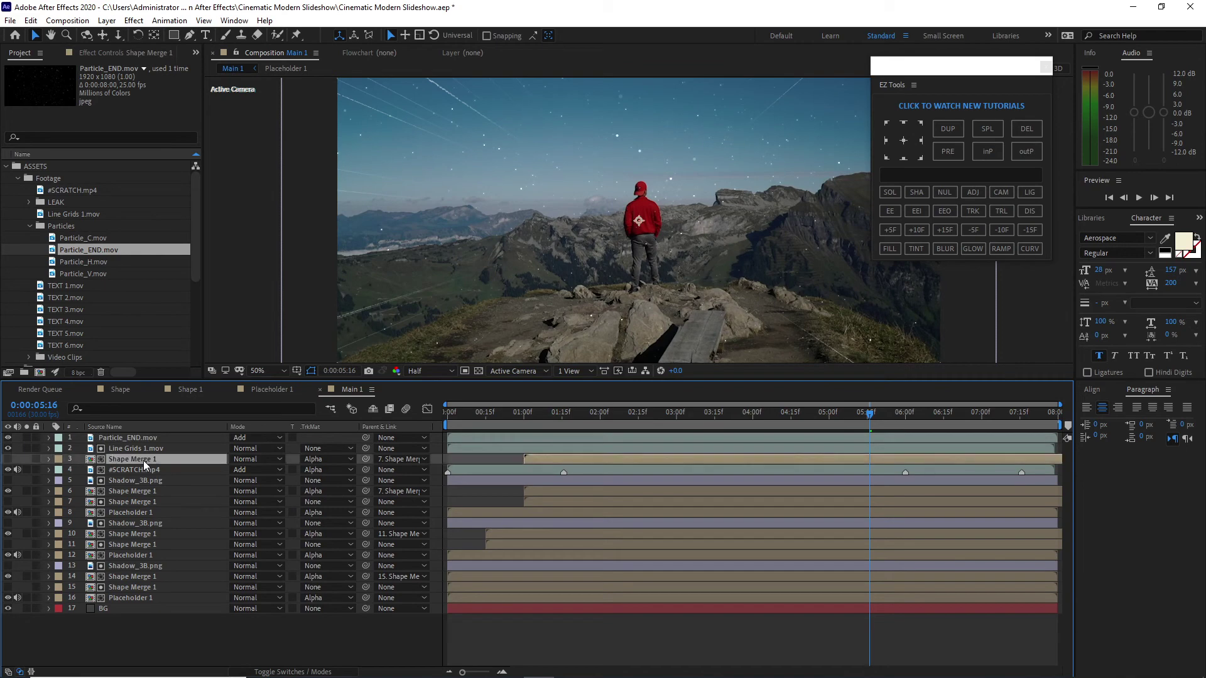
{"action": "left_click", "coordinate": [31, 20]}
{"action": "left_click", "coordinate": [63, 182]}
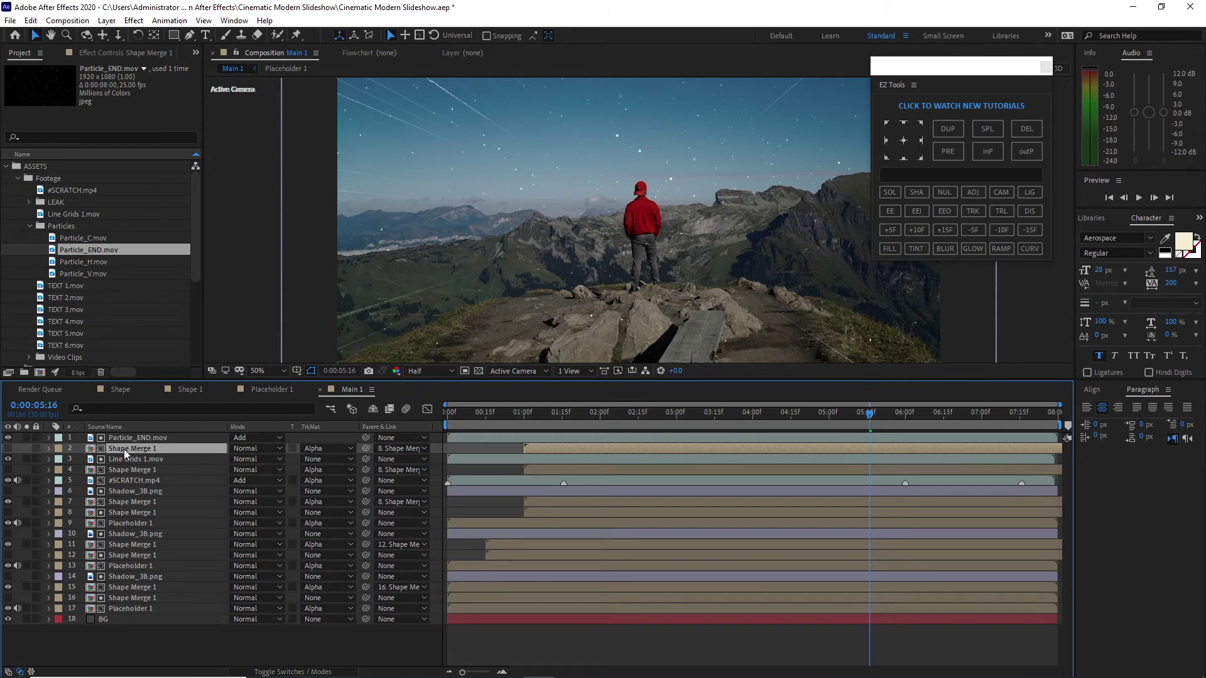
{"action": "left_click_drag", "start_coordinate": [123, 450], "coordinate": [123, 442]}
{"action": "left_click_drag", "start_coordinate": [124, 441], "coordinate": [123, 435]}
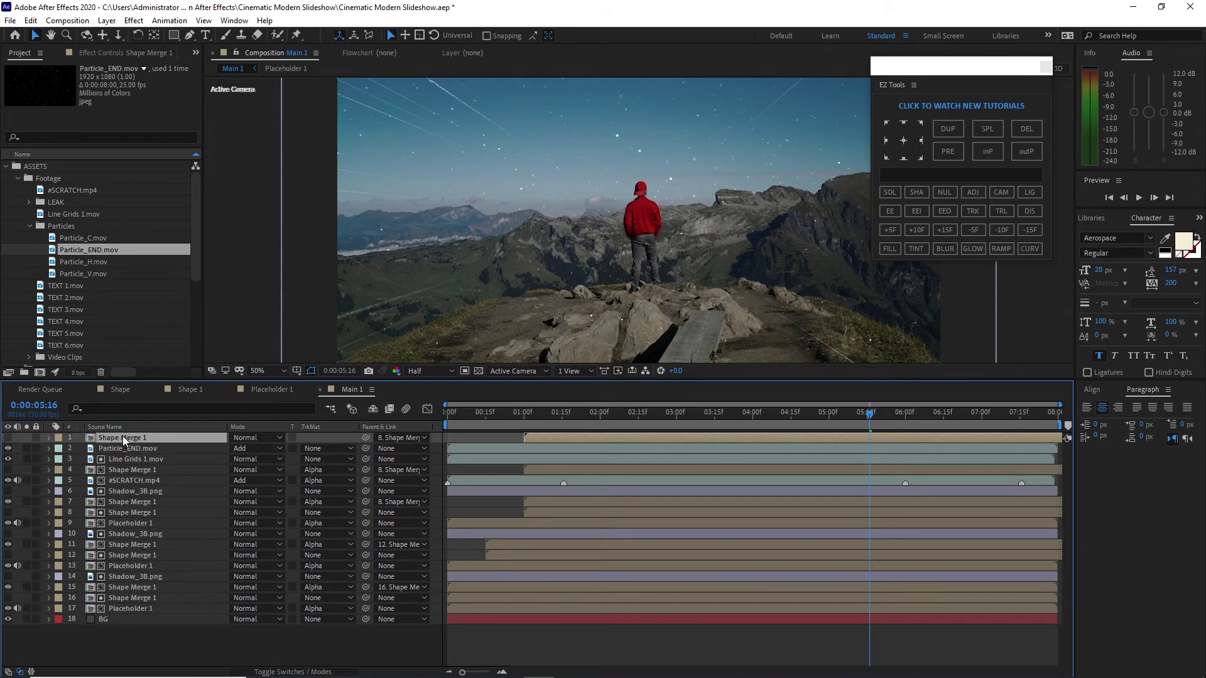
{"action": "left_click", "coordinate": [333, 449]}
{"action": "left_click", "coordinate": [339, 480]}
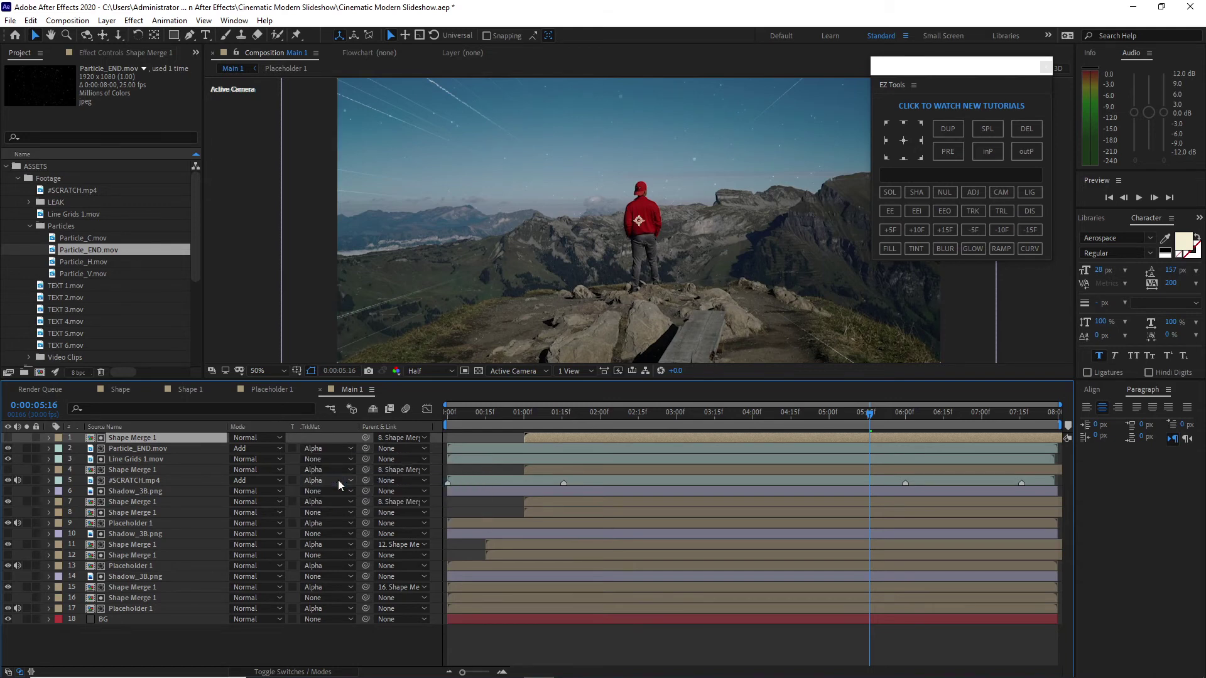
Step: Turn #SCRATCH.mp4, Line Grids 1.mov and Particle_END.mov into 3D layers
{"action": "left_click", "coordinate": [302, 672]}
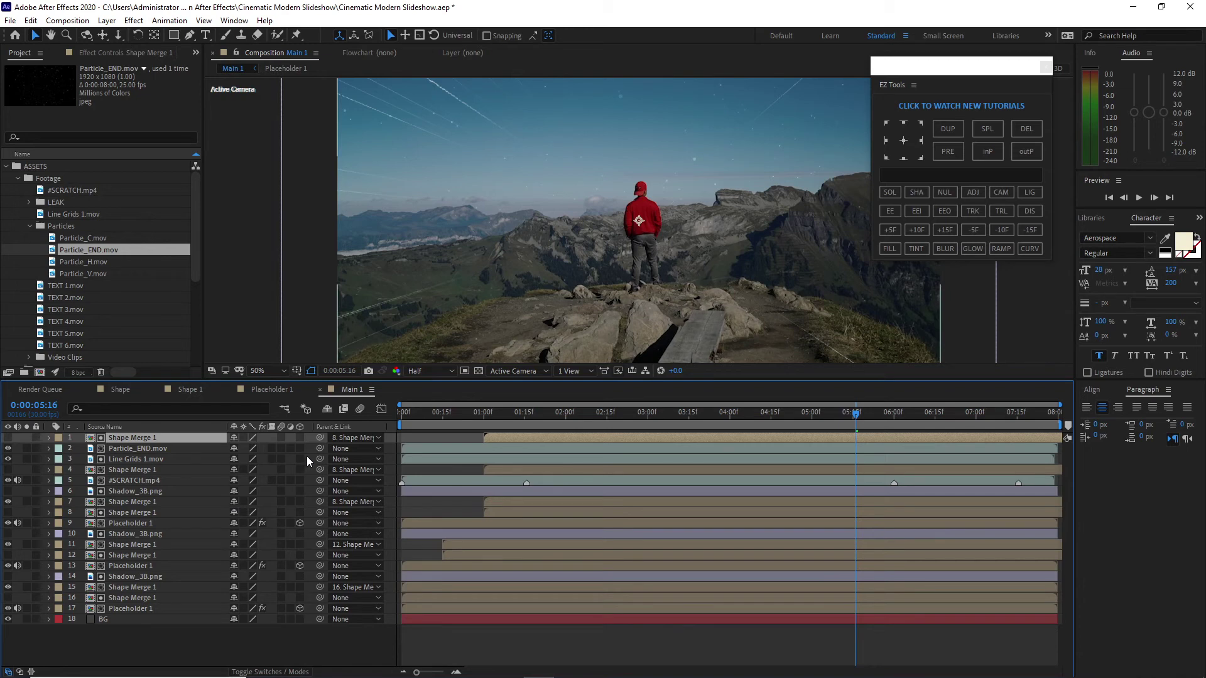
{"action": "left_click", "coordinate": [299, 481]}
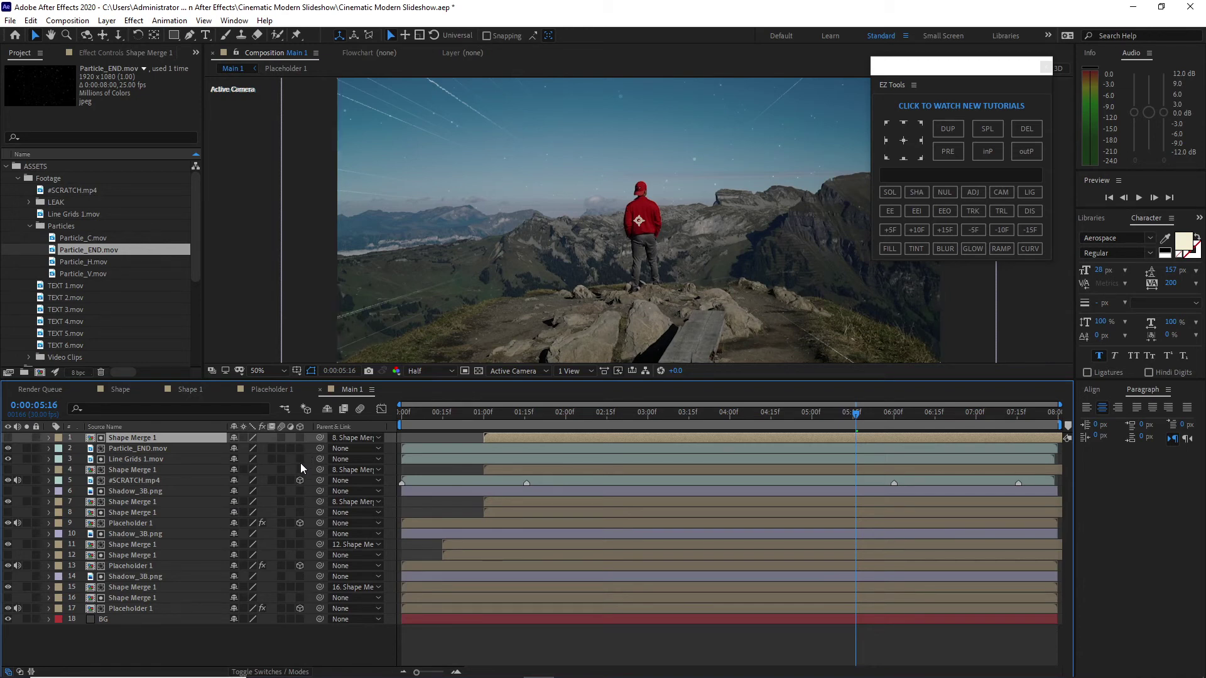
{"action": "left_click_drag", "start_coordinate": [299, 459], "coordinate": [299, 449]}
Step: Add a two-node camera with the 50mm preset to the composition
{"action": "left_click", "coordinate": [106, 20]}
{"action": "mouse_move", "coordinate": [118, 31]}
{"action": "left_click", "coordinate": [326, 70]}
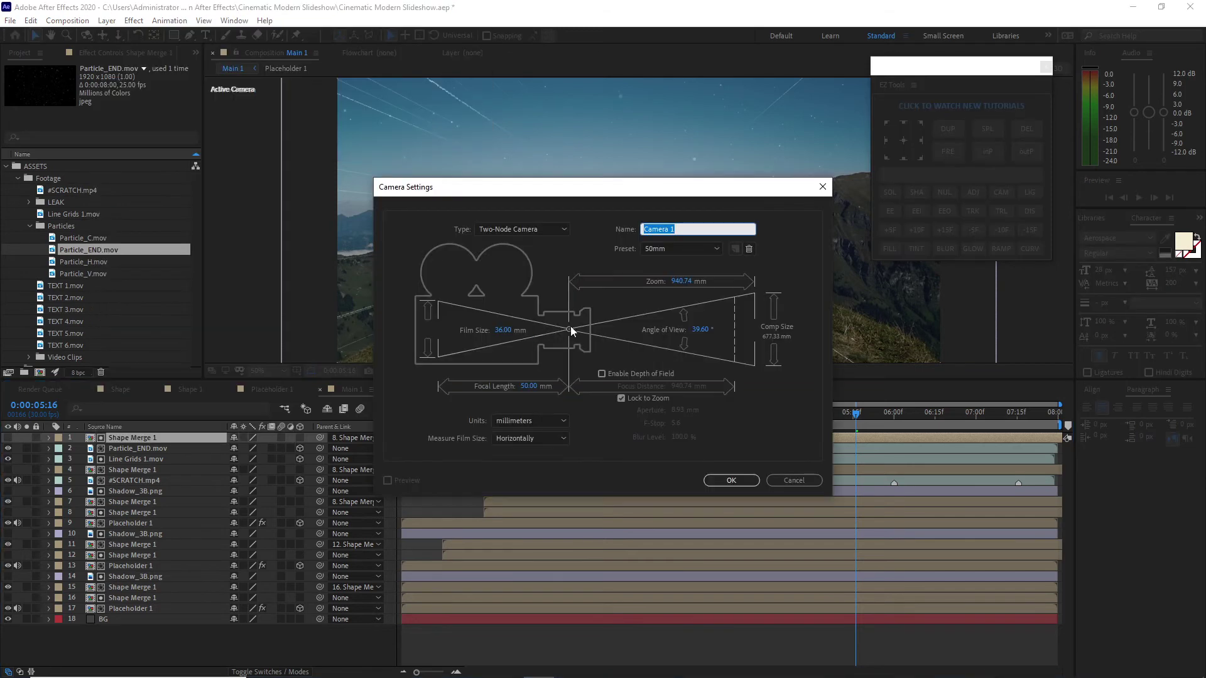
{"action": "left_click", "coordinate": [725, 482]}
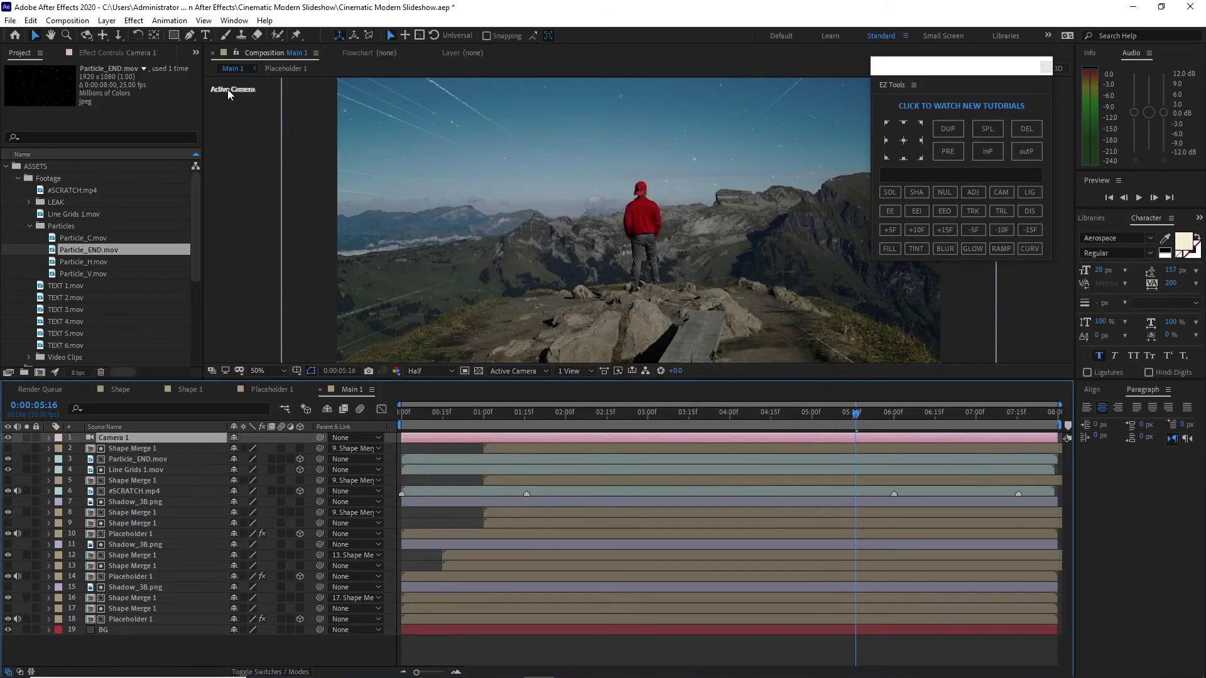
Step: Add a null object above the camera and make it a 3D layer
{"action": "left_click", "coordinate": [107, 20]}
{"action": "mouse_move", "coordinate": [186, 39]}
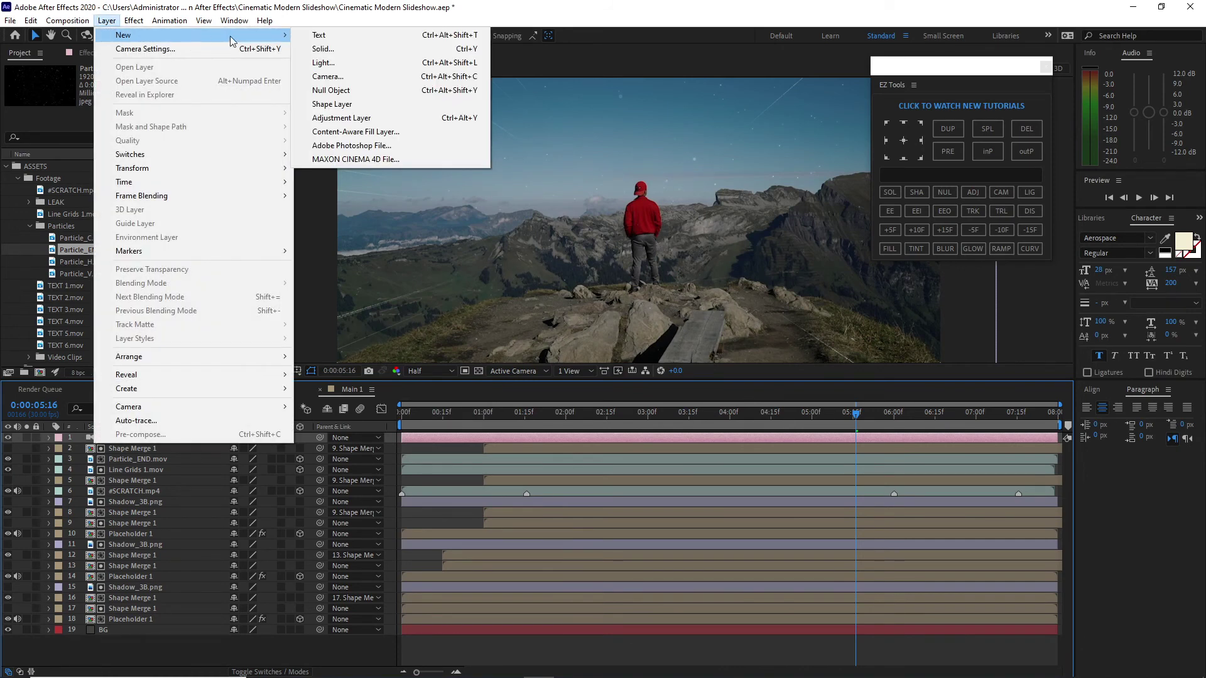
{"action": "left_click", "coordinate": [331, 90]}
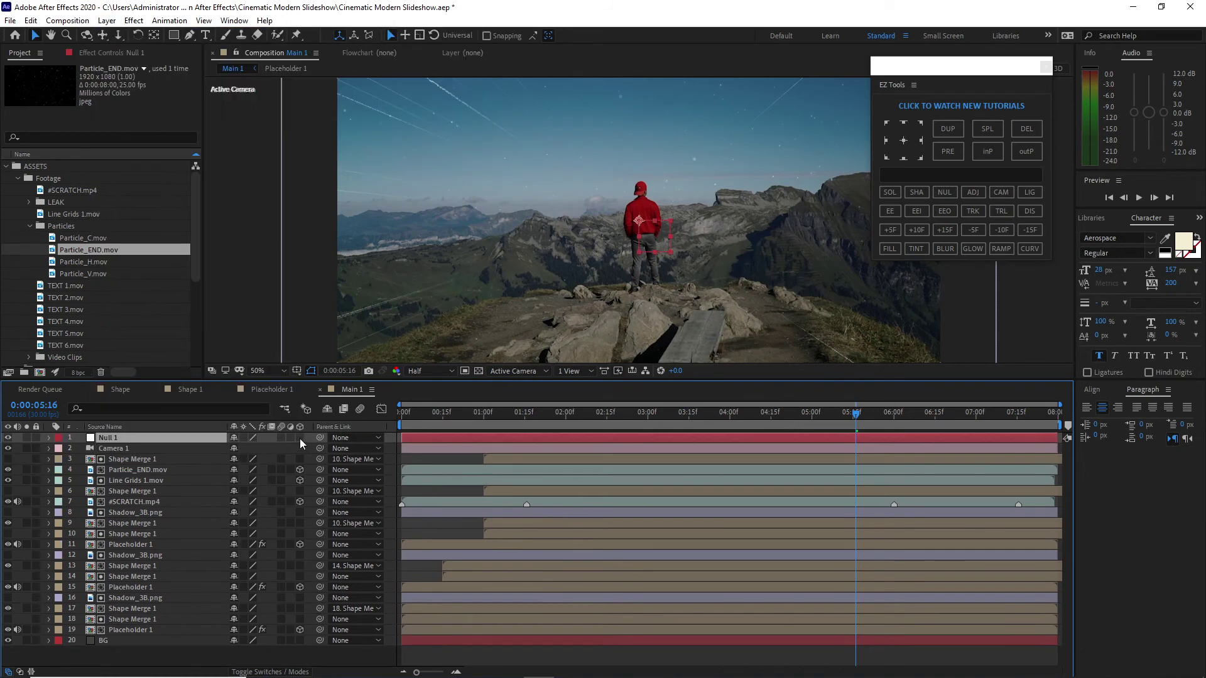
{"action": "left_click", "coordinate": [299, 438]}
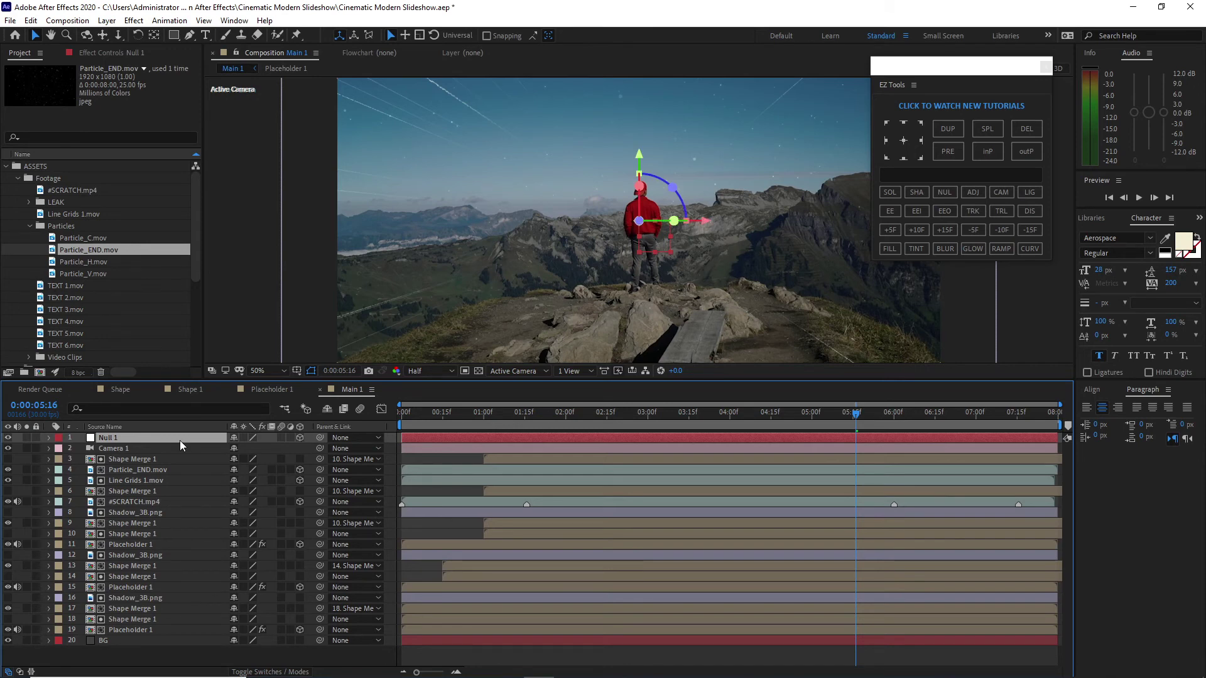
Step: Set the null's X Position to 1070 at 0:00:00:00 and create a Position keyframe for it
{"action": "key", "text": "p"}
{"action": "left_click", "coordinate": [180, 480]}
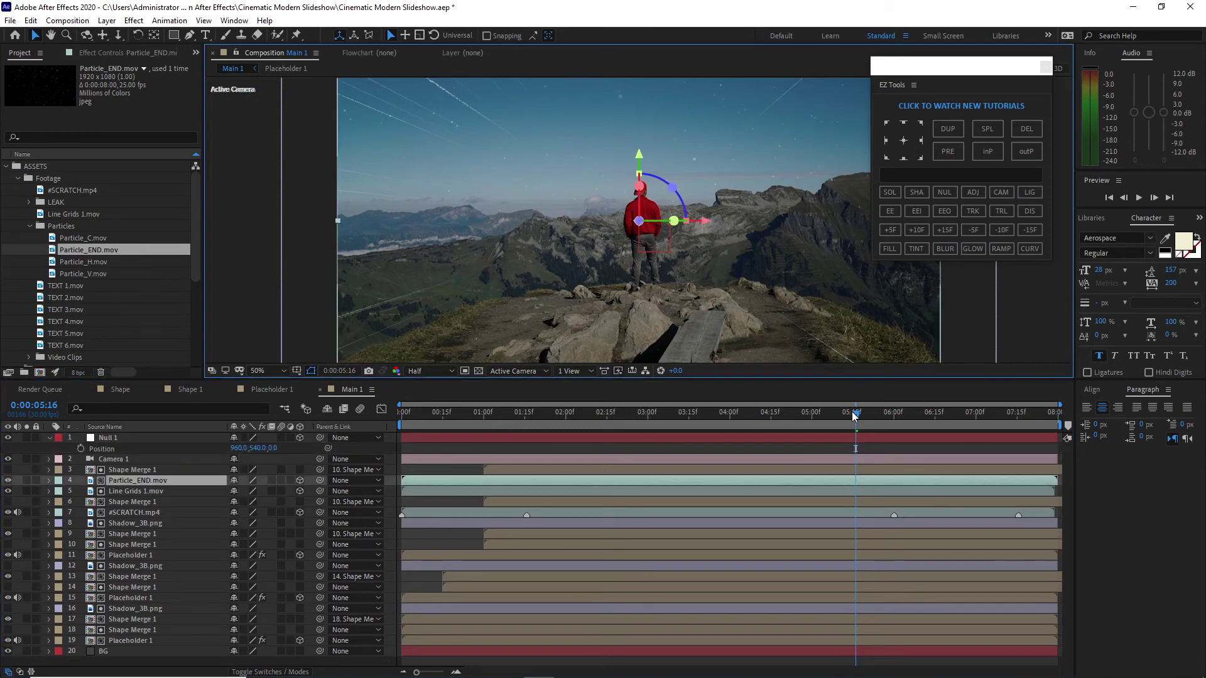
{"action": "key", "text": "Page_Up"}
{"action": "key", "text": "Home"}
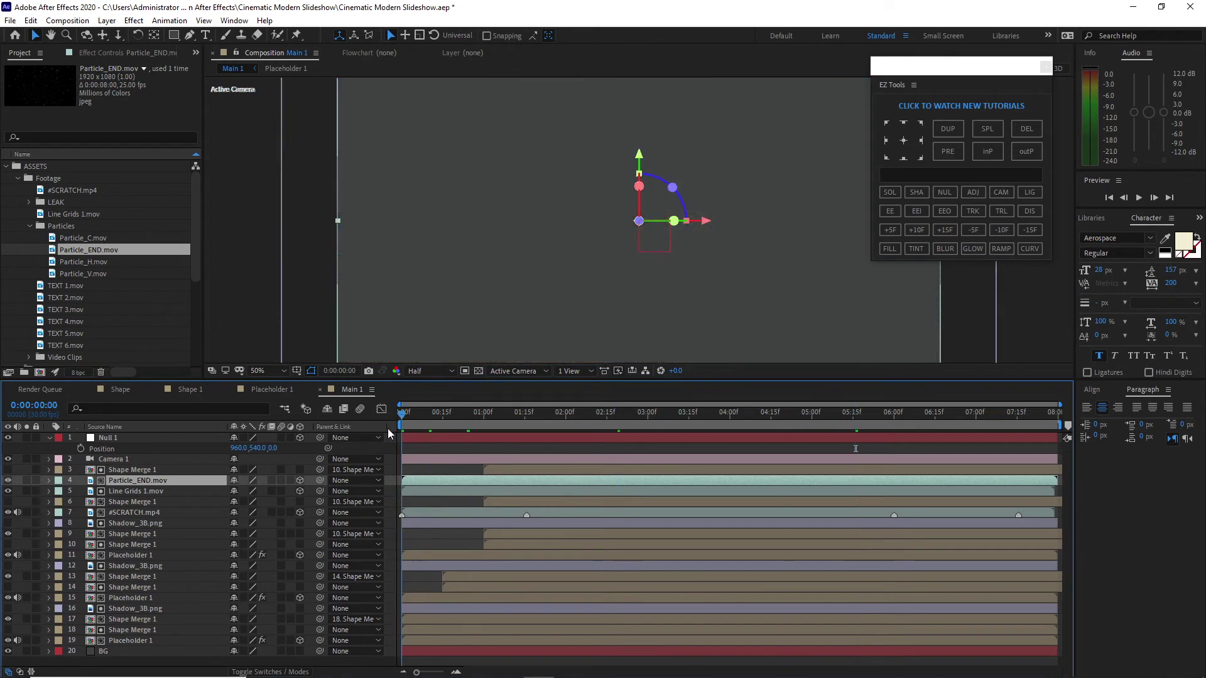
{"action": "left_click", "coordinate": [242, 451]}
{"action": "type", "text": "1070"}
{"action": "left_click", "coordinate": [80, 449]}
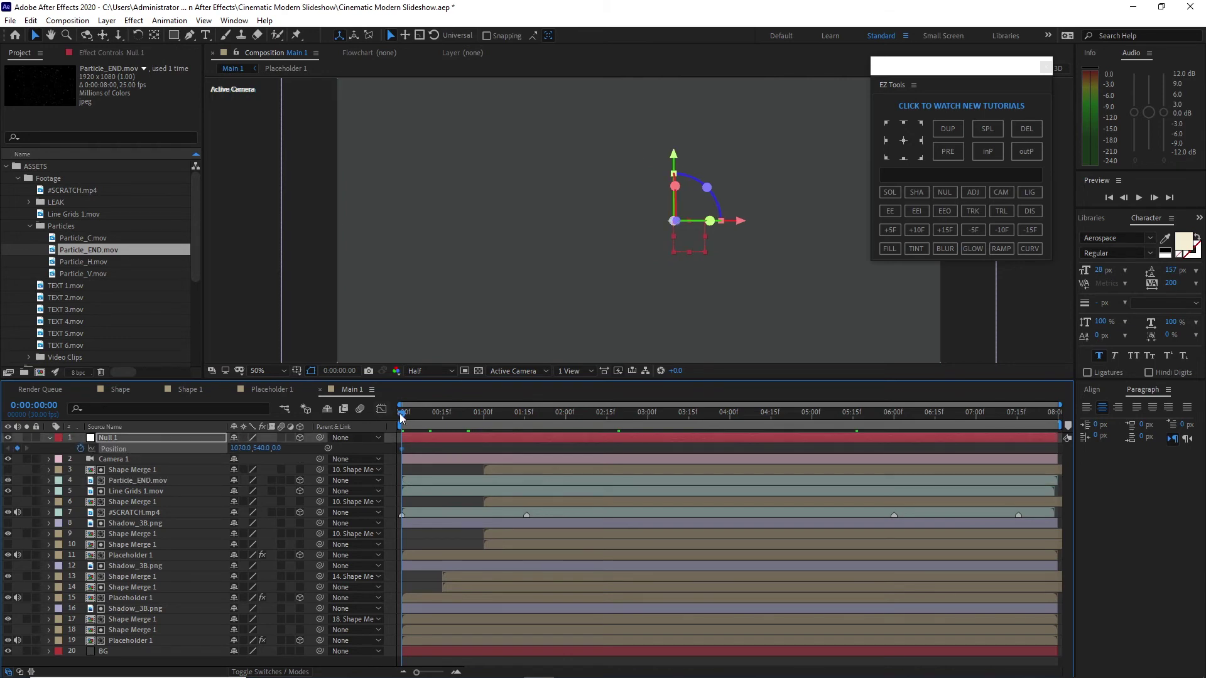
Step: Set the null's X Position to -218 at 0:00:07:29
{"action": "left_click_drag", "start_coordinate": [444, 414], "coordinate": [1062, 427]}
{"action": "left_click", "coordinate": [241, 448]}
{"action": "type", "text": "-"}
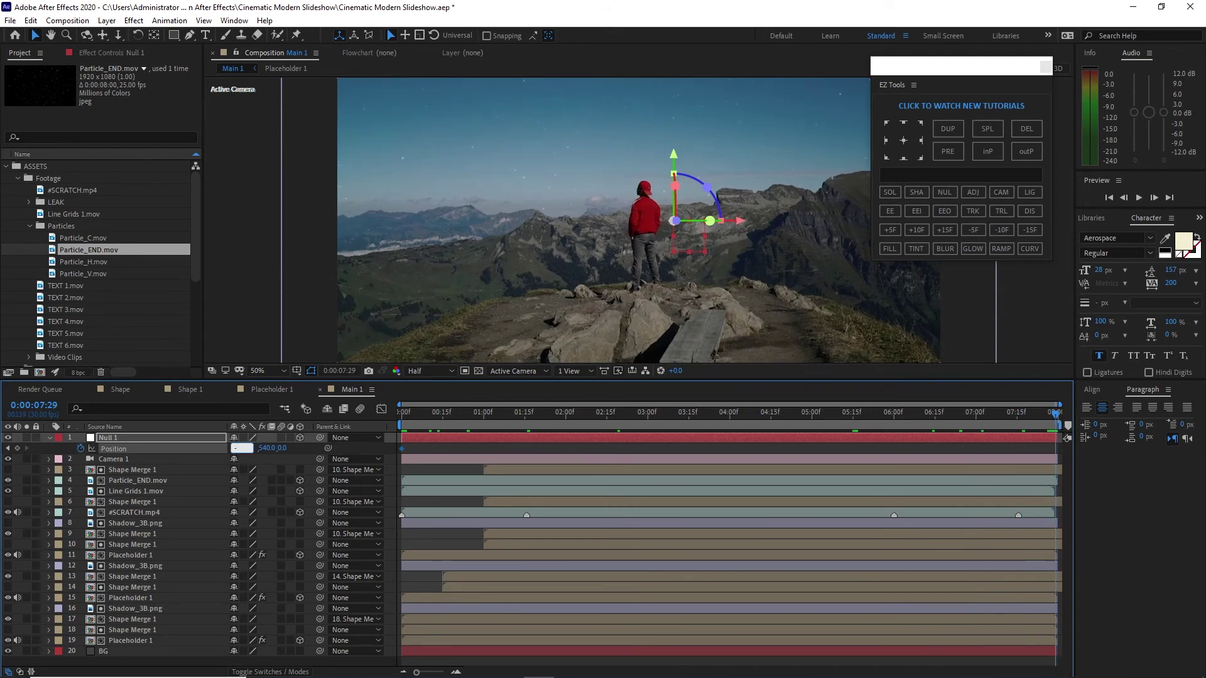
{"action": "type", "text": "218"}
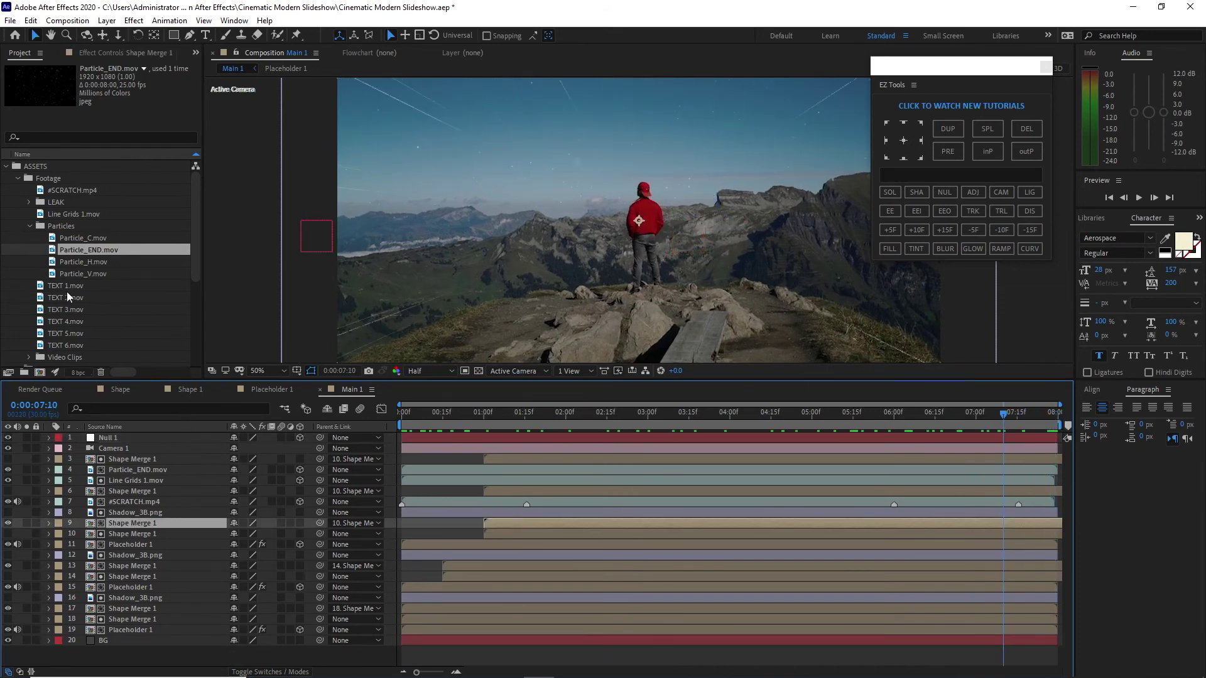
Step: Collapse the open project folders and rename the Main 1 composition to Media 1
{"action": "left_click", "coordinate": [28, 226]}
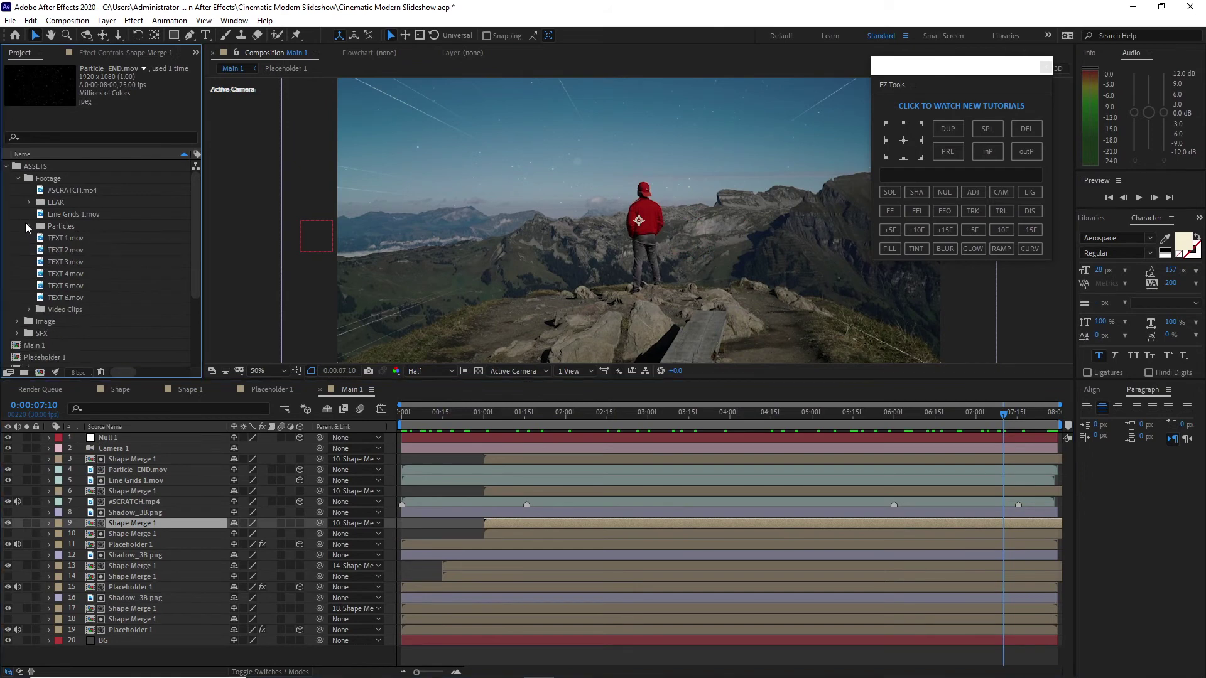
{"action": "left_click", "coordinate": [16, 178]}
{"action": "left_click", "coordinate": [7, 167]}
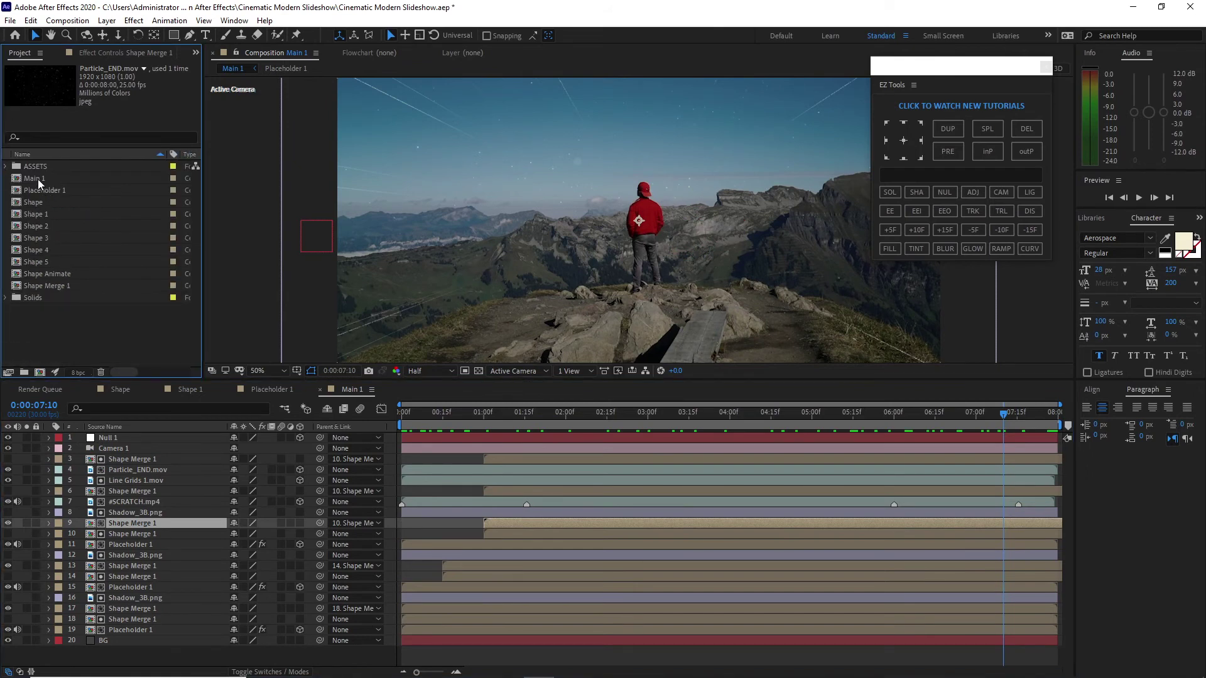
{"action": "left_click", "coordinate": [38, 179]}
{"action": "right_click", "coordinate": [38, 178]}
{"action": "left_click", "coordinate": [57, 381]}
{"action": "type", "text": "M"}
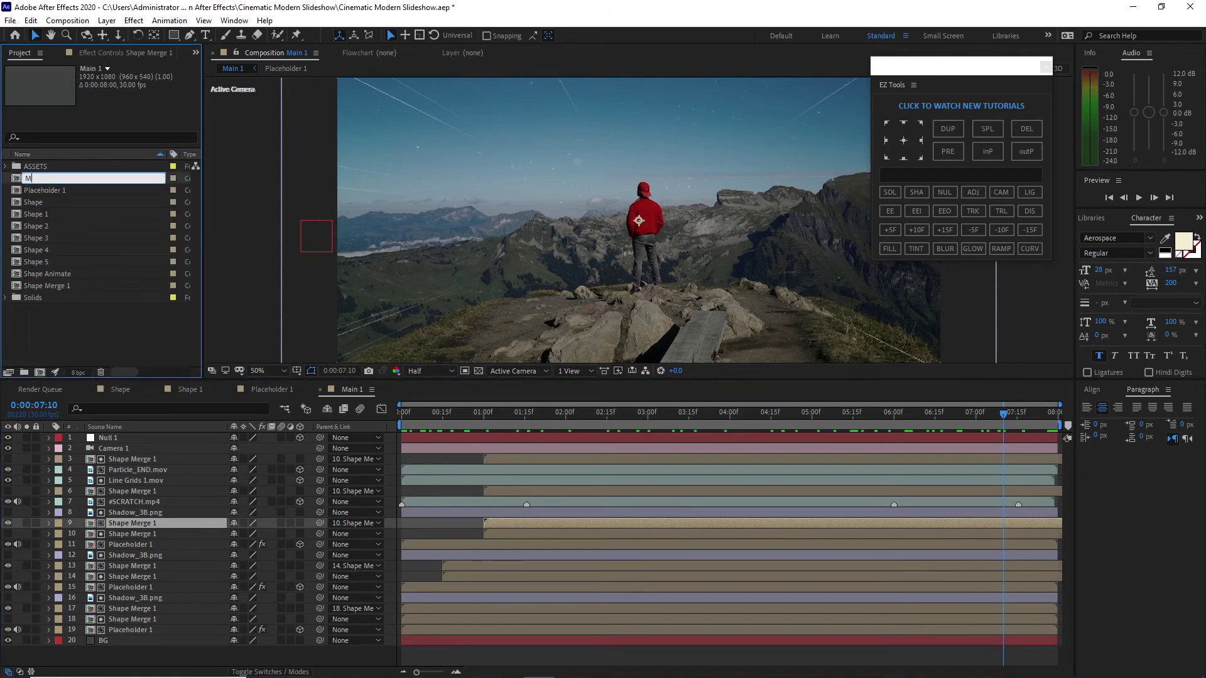
{"action": "type", "text": "edia 1"}
{"action": "key", "text": "Return"}
Step: Create a 1920 x 1080, 30 fps composition named Main with a duration of 0:00:16:00
{"action": "left_click", "coordinate": [74, 22]}
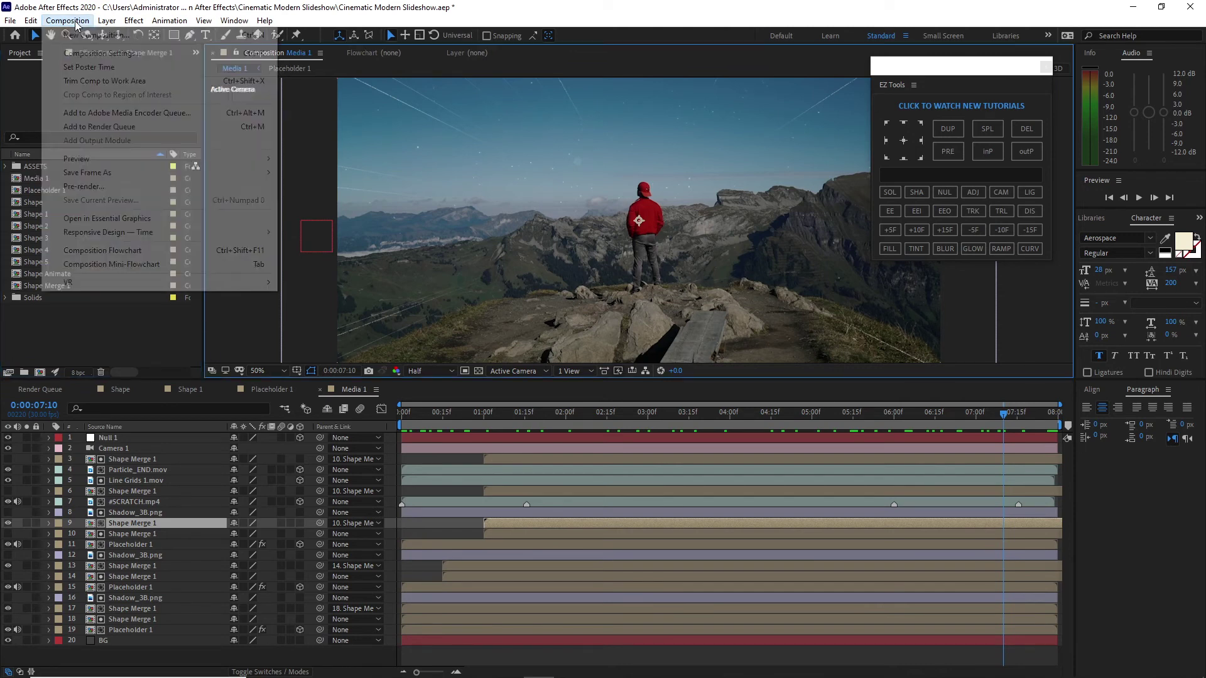
{"action": "left_click", "coordinate": [80, 35]}
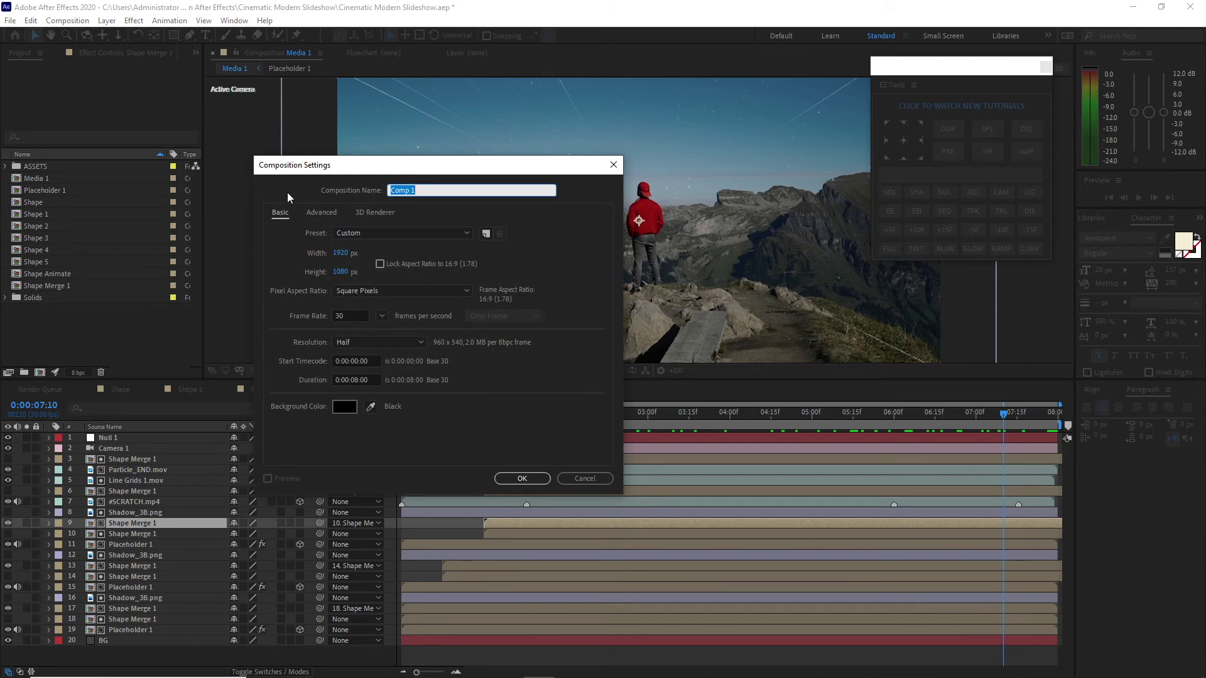
{"action": "type", "text": "Main"}
{"action": "left_click", "coordinate": [355, 380]}
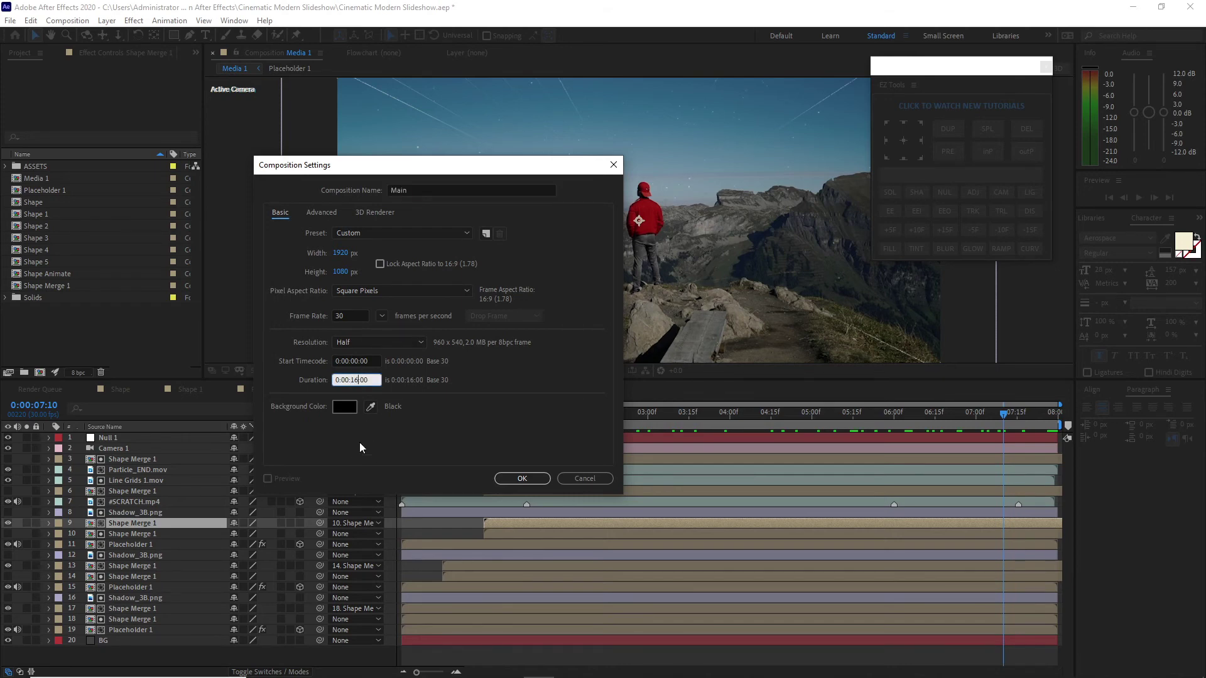
{"action": "left_click", "coordinate": [522, 479]}
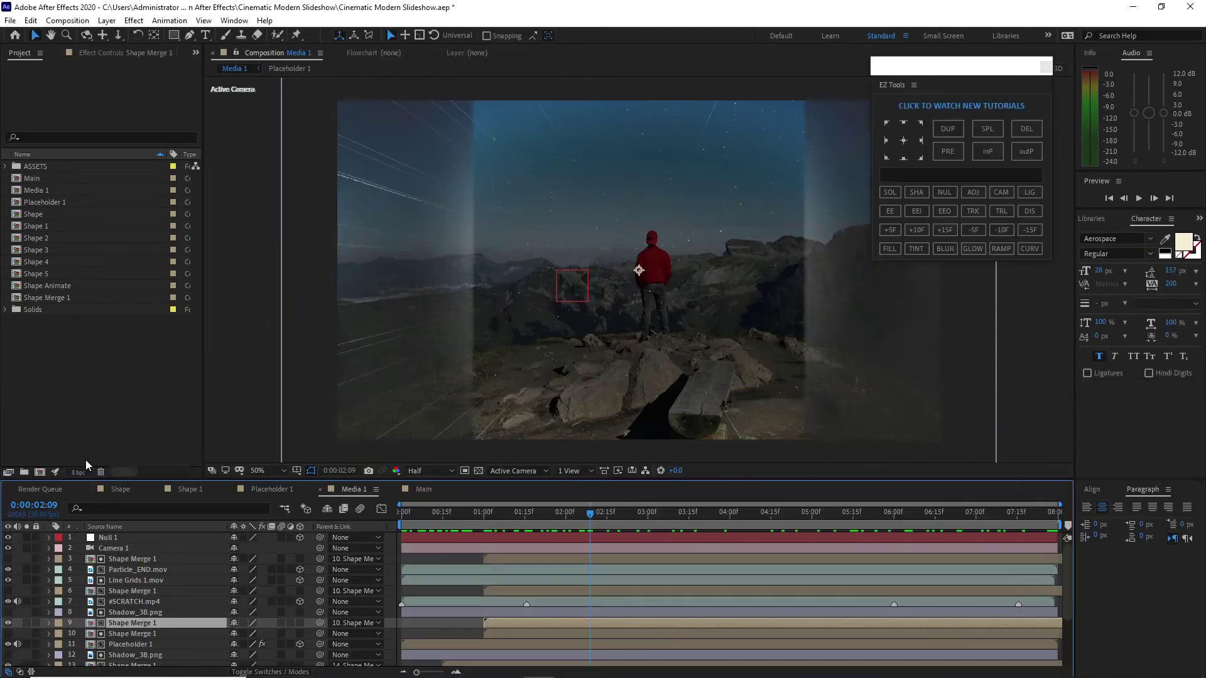
Step: Create a project folder named Scene 1 and move Media 1, Placeholder 1 and all the Shape compositions into it
{"action": "left_click", "coordinate": [24, 472]}
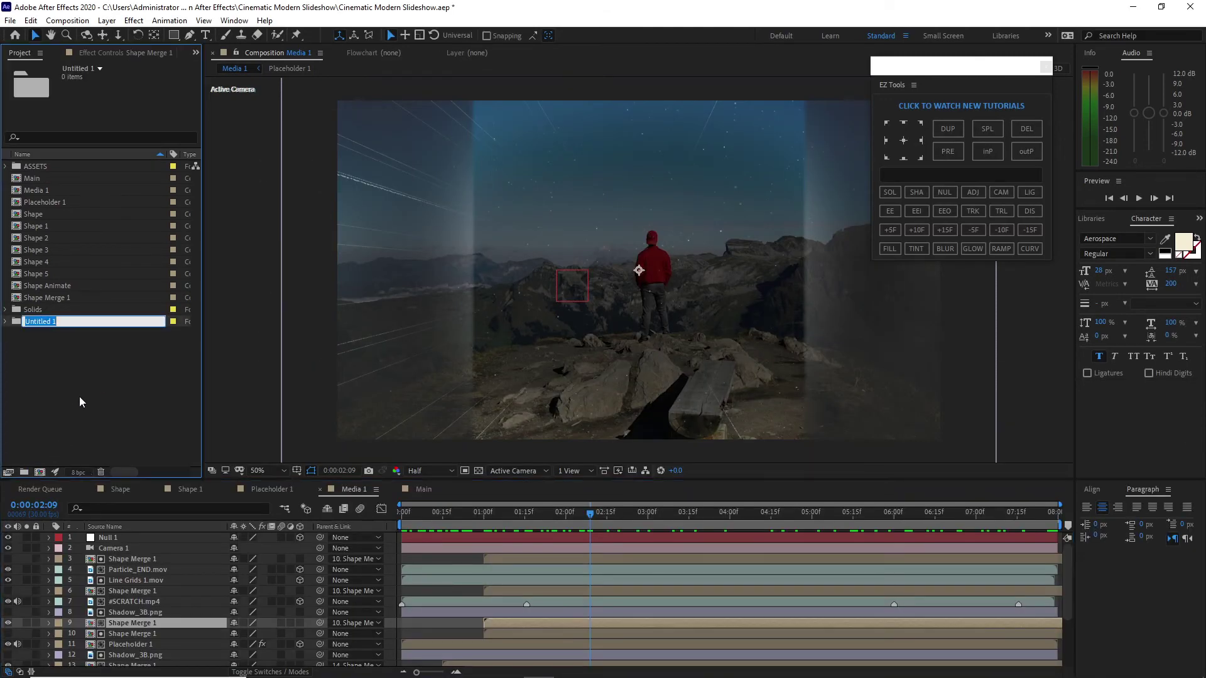
{"action": "type", "text": "Scene"}
{"action": "key", "text": "Return"}
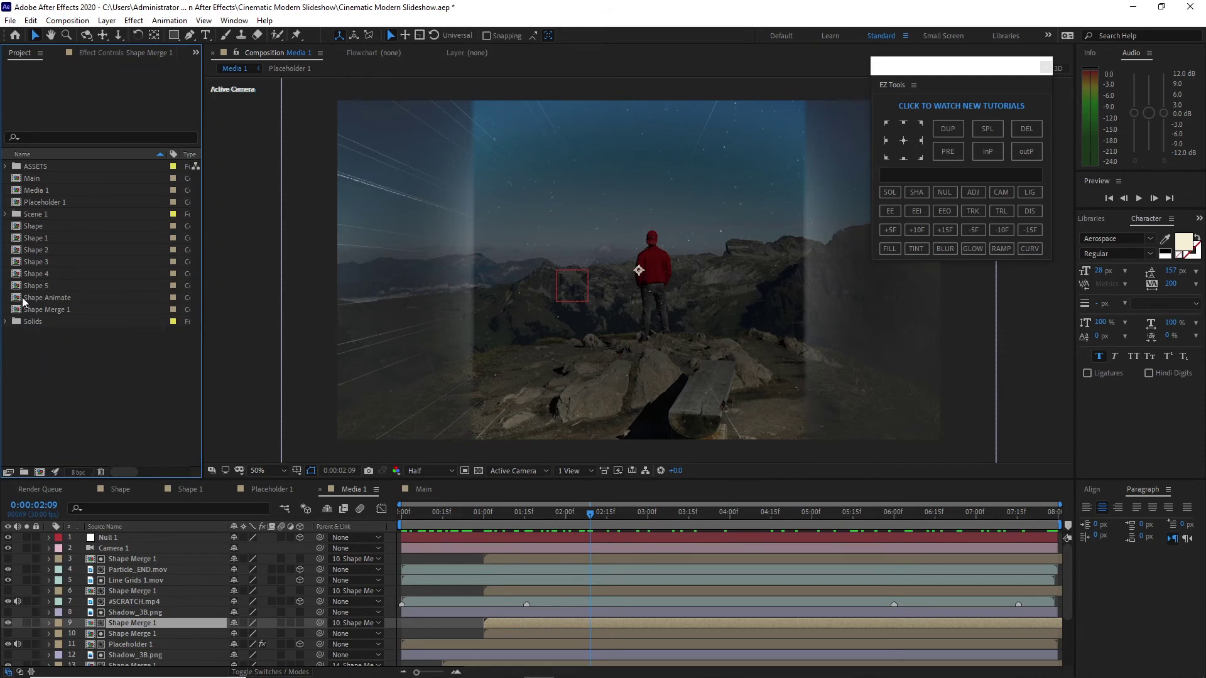
{"action": "left_click_drag", "start_coordinate": [8, 224], "coordinate": [31, 214]}
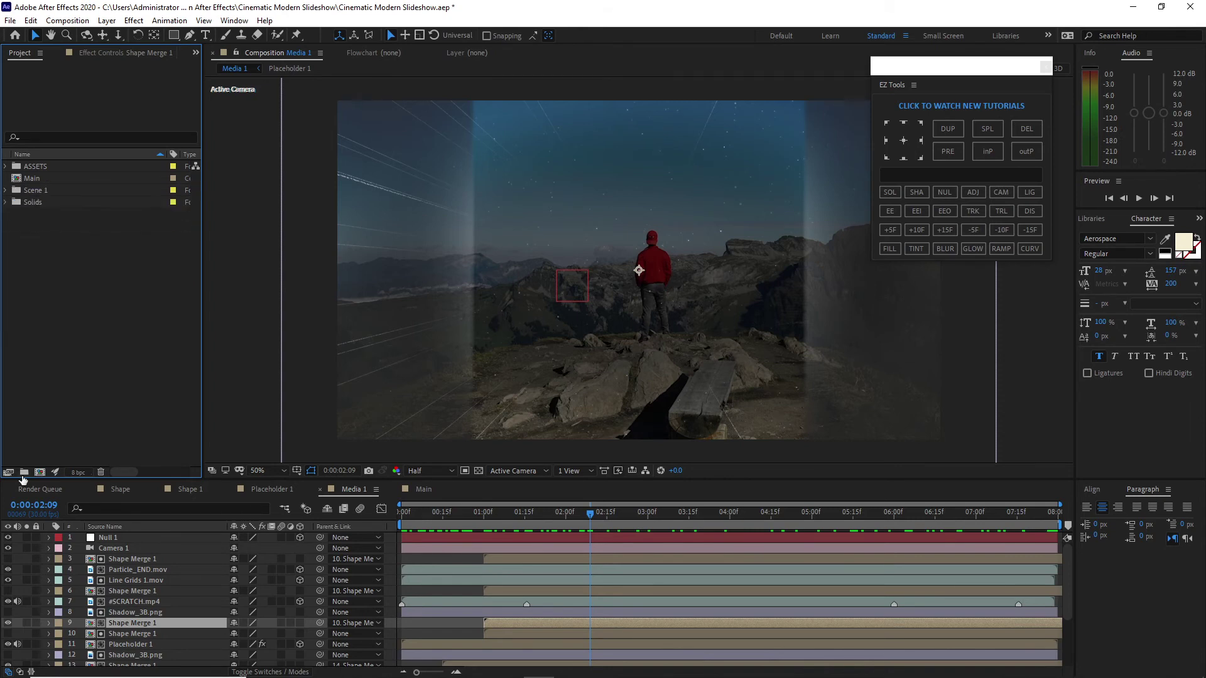
Step: Create a new project folder named Scene 2
{"action": "left_click", "coordinate": [23, 472]}
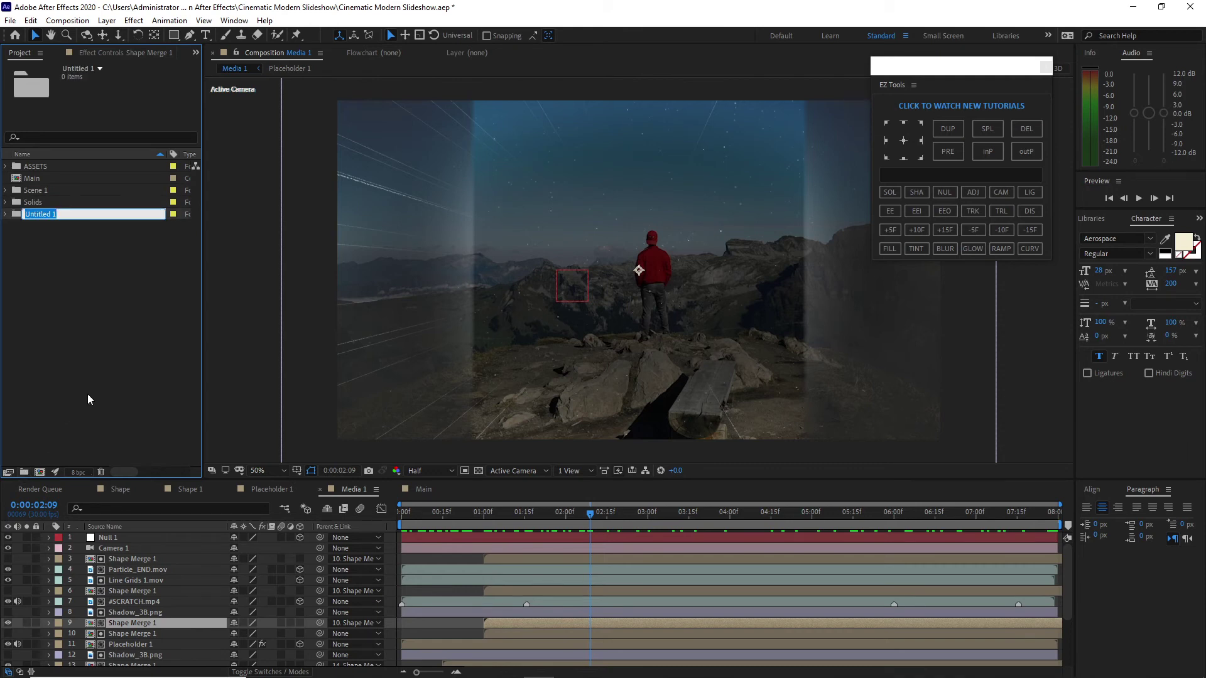
{"action": "type", "text": "Scene 2"}
{"action": "left_click", "coordinate": [46, 296]}
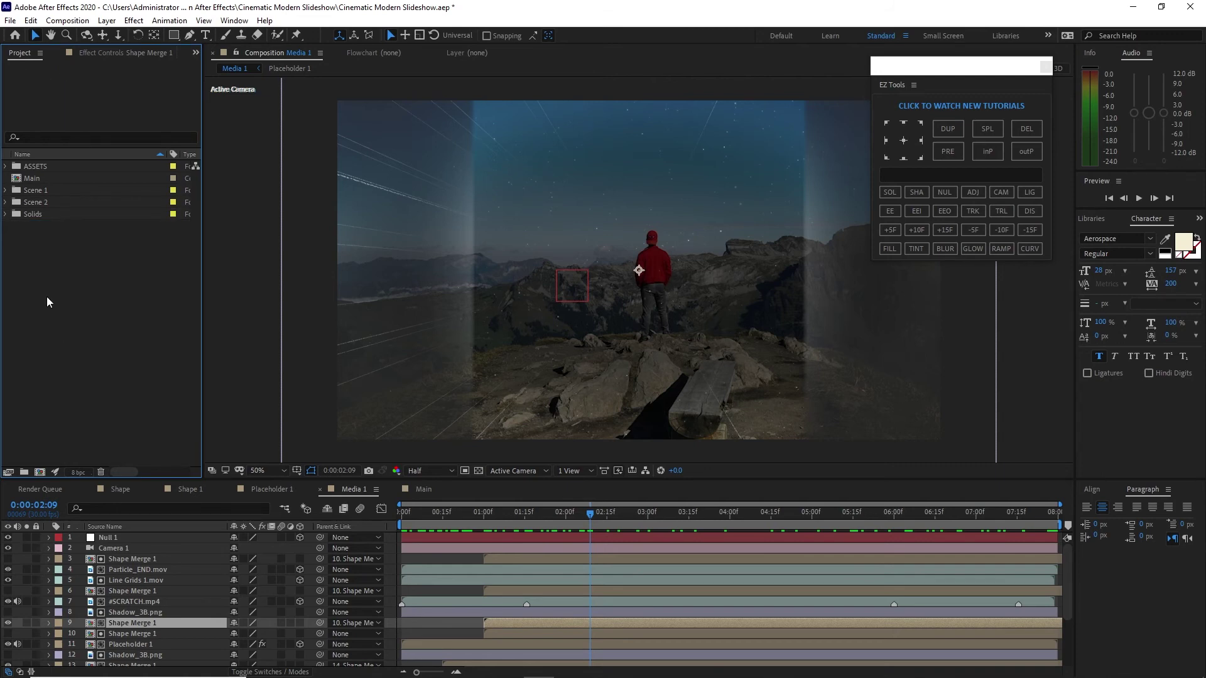
Step: Duplicate the Media 1 composition from the Scene 1 folder and move the copy into the Scene 2 folder
{"action": "double_click", "coordinate": [35, 190]}
{"action": "left_click", "coordinate": [43, 202]}
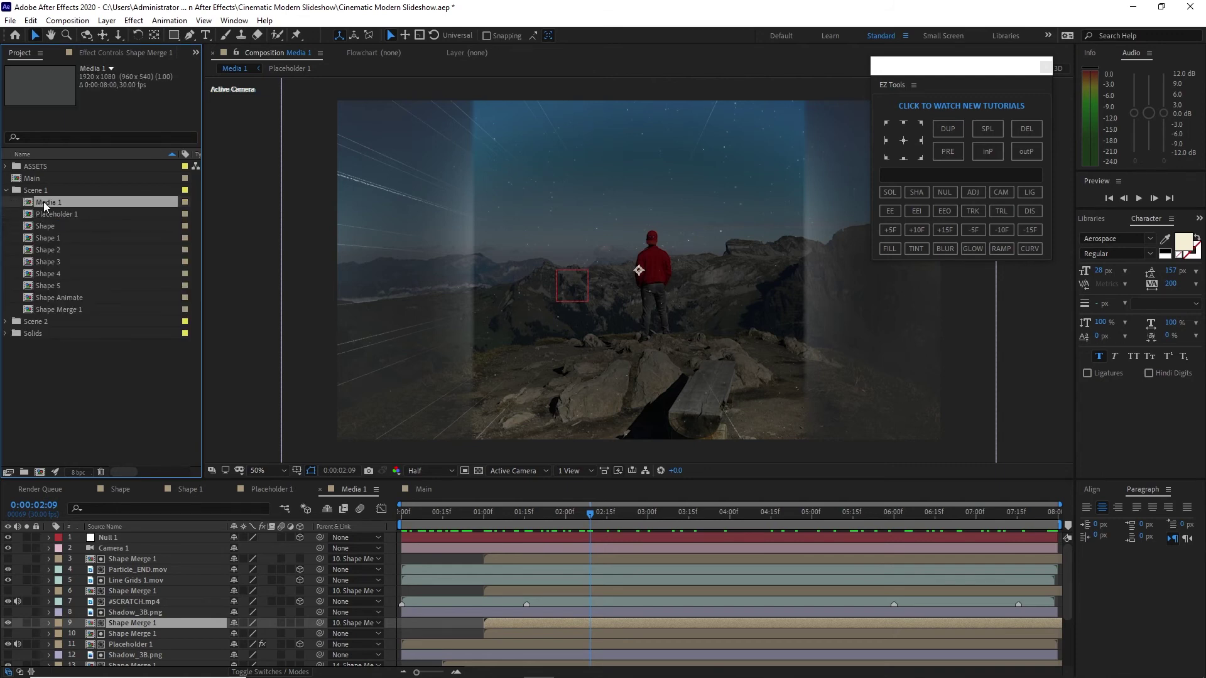
{"action": "left_click", "coordinate": [31, 20]}
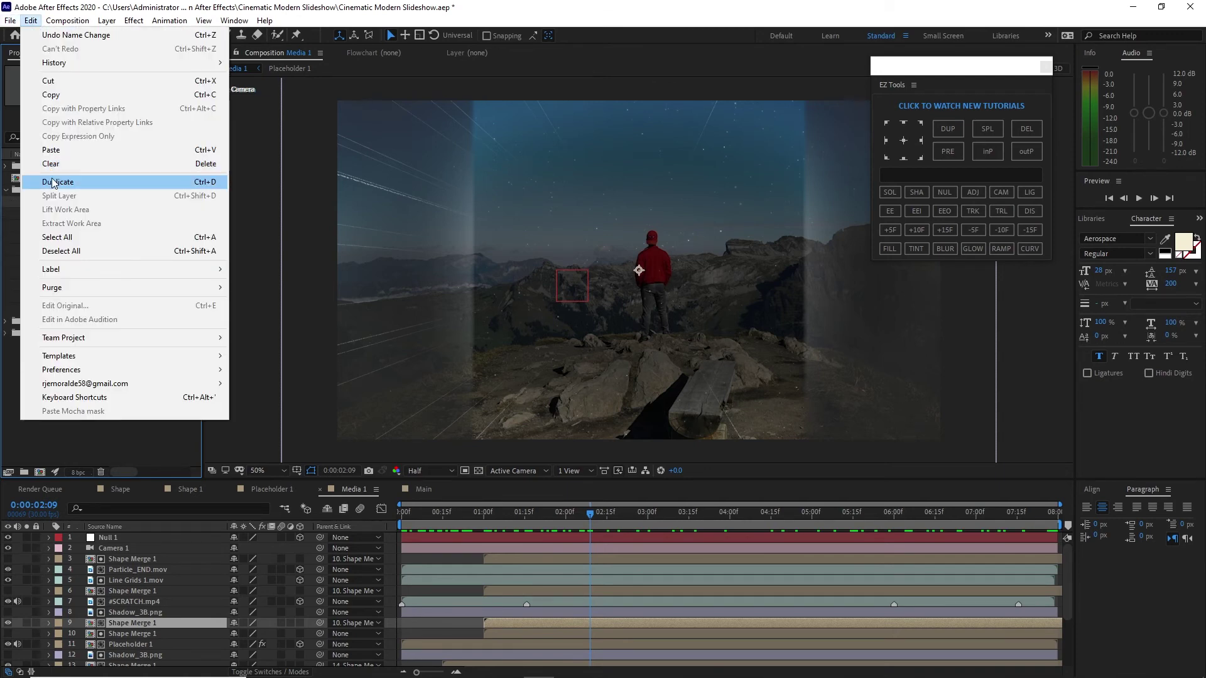
{"action": "left_click", "coordinate": [38, 183]}
{"action": "left_click_drag", "start_coordinate": [61, 210], "coordinate": [63, 333]}
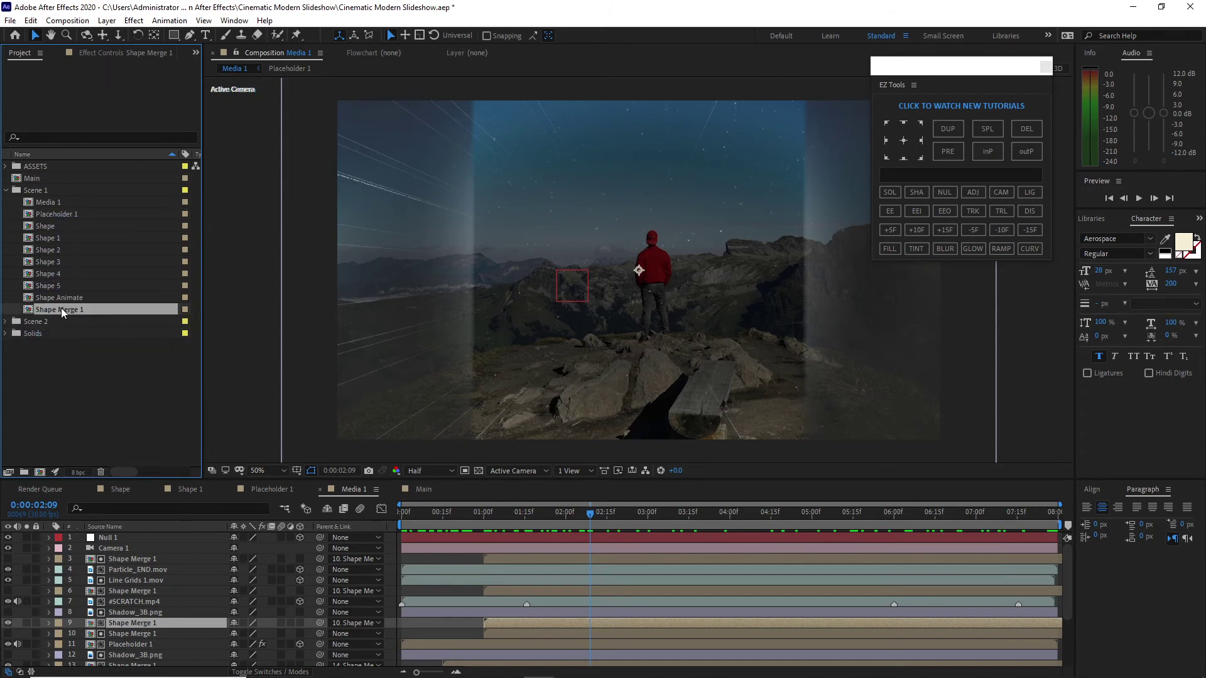
Step: Duplicate the Shape Merge 1 composition and move the copy into the Scene 2 folder
{"action": "left_click", "coordinate": [62, 309]}
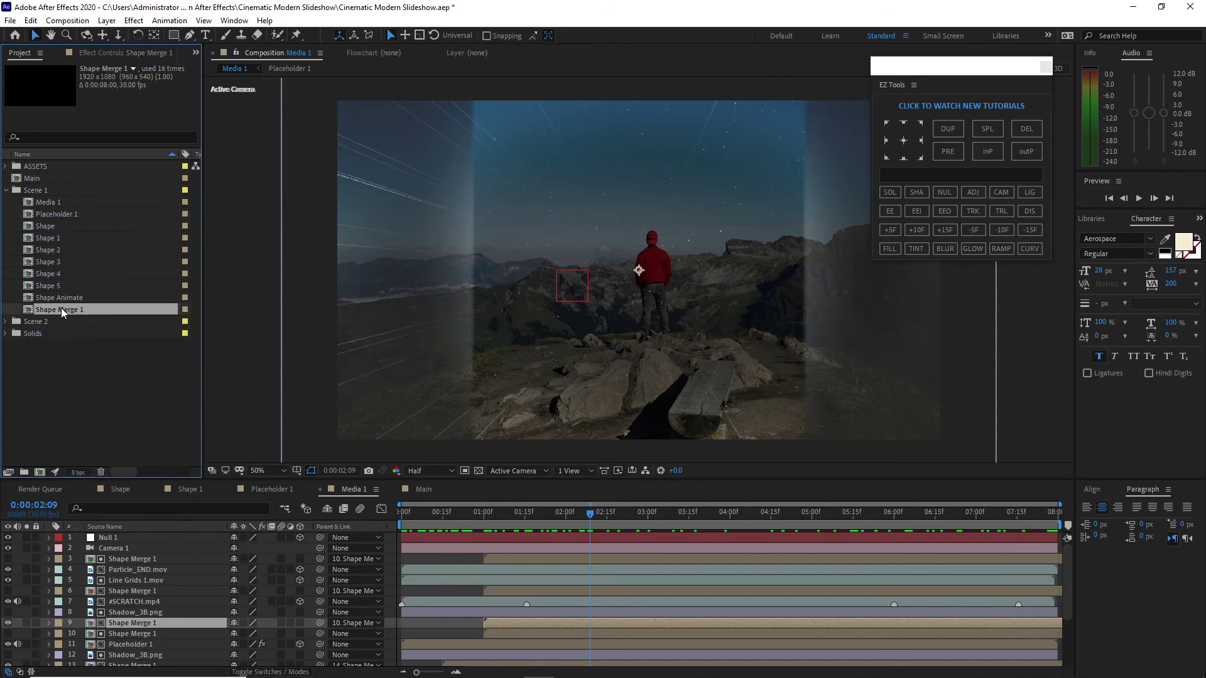
{"action": "left_click", "coordinate": [30, 20]}
{"action": "left_click", "coordinate": [57, 182]}
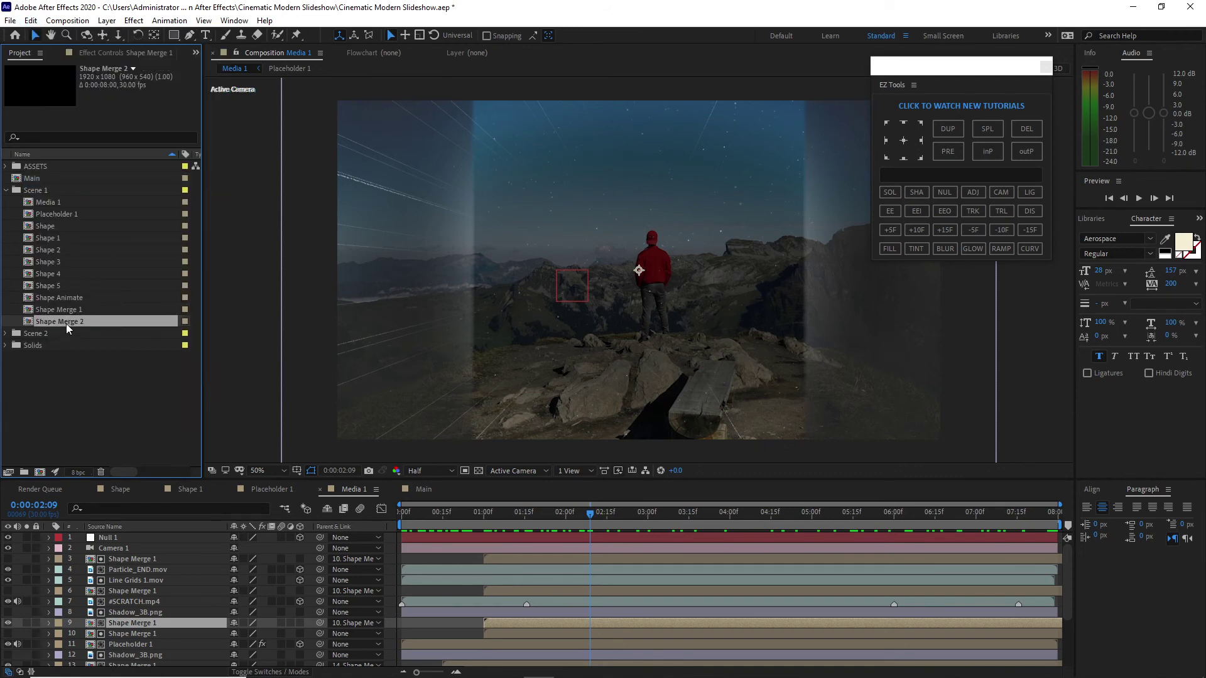
{"action": "left_click_drag", "start_coordinate": [66, 323], "coordinate": [74, 333]}
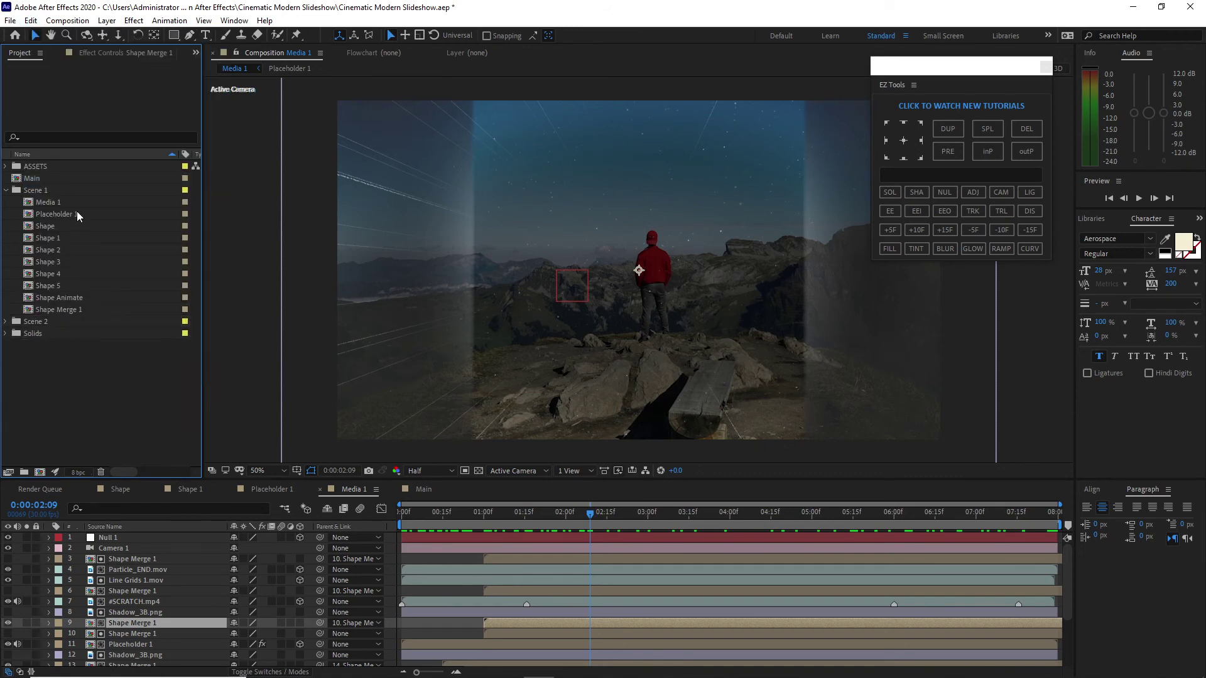
Step: Duplicate the Placeholder 1 composition and move the copy into the Scene 2 folder
{"action": "left_click", "coordinate": [77, 211]}
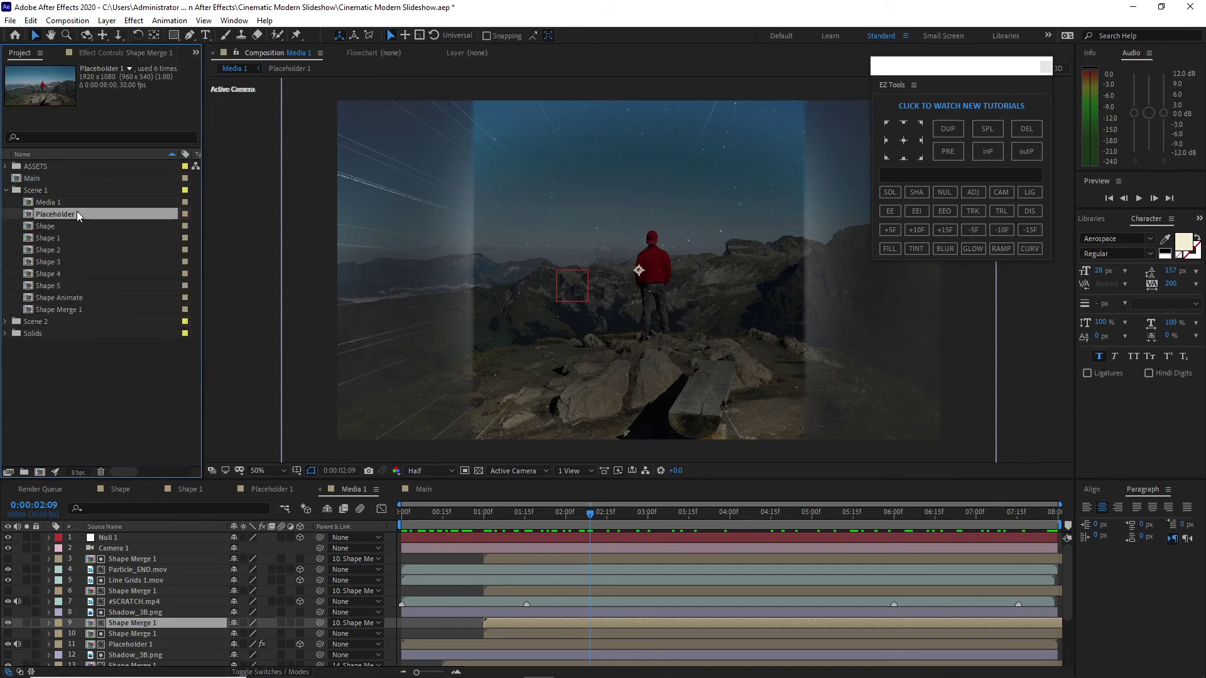
{"action": "left_click", "coordinate": [30, 20]}
{"action": "left_click", "coordinate": [51, 182]}
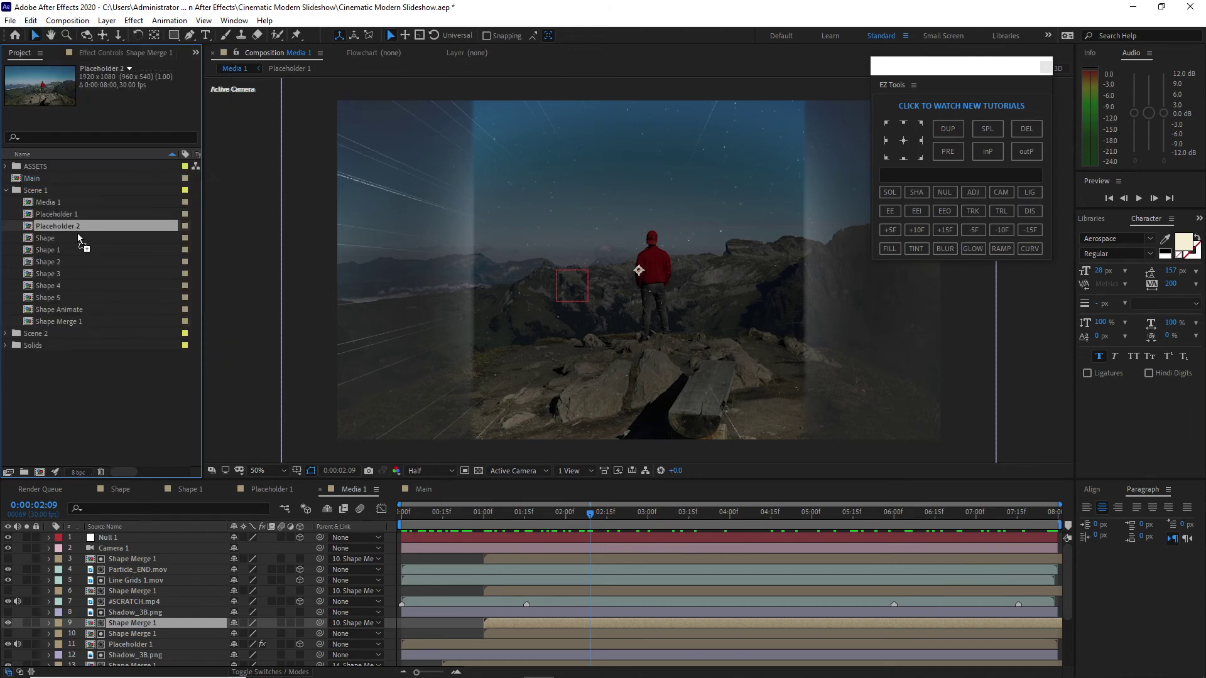
{"action": "left_click_drag", "start_coordinate": [77, 232], "coordinate": [82, 333]}
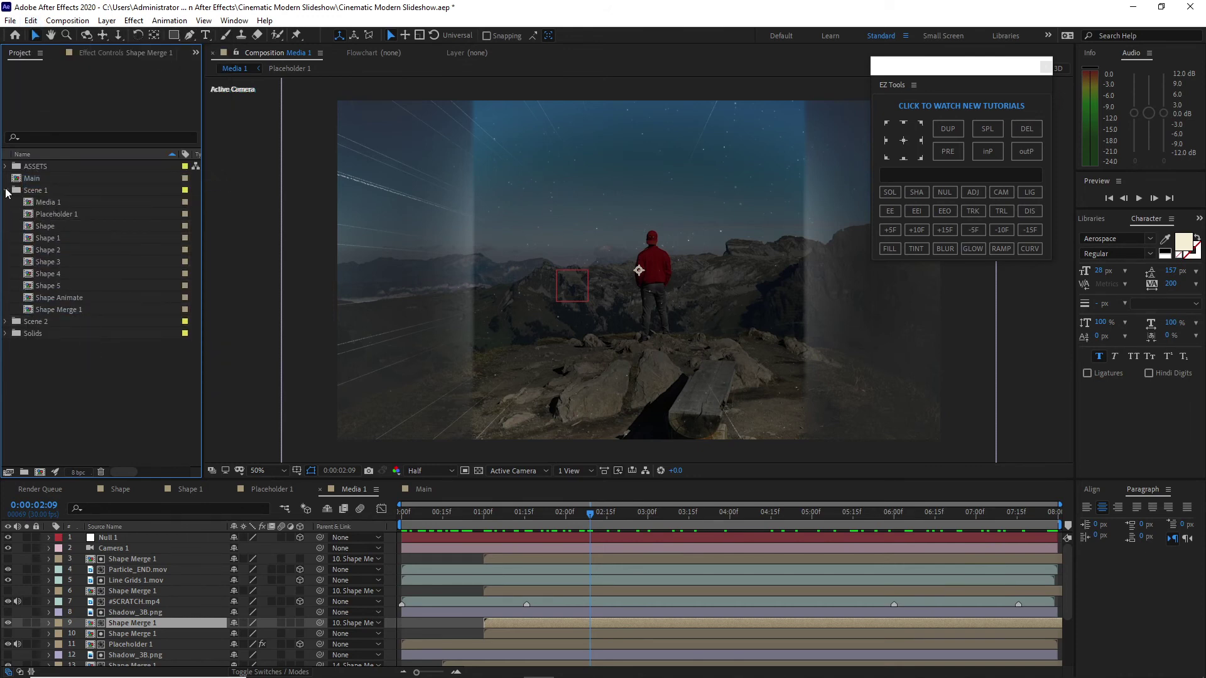
Step: Collapse Scene 1, open all three Scene 2 compositions, and bring Placeholder 2 to the front
{"action": "left_click", "coordinate": [6, 190]}
{"action": "left_click", "coordinate": [7, 202]}
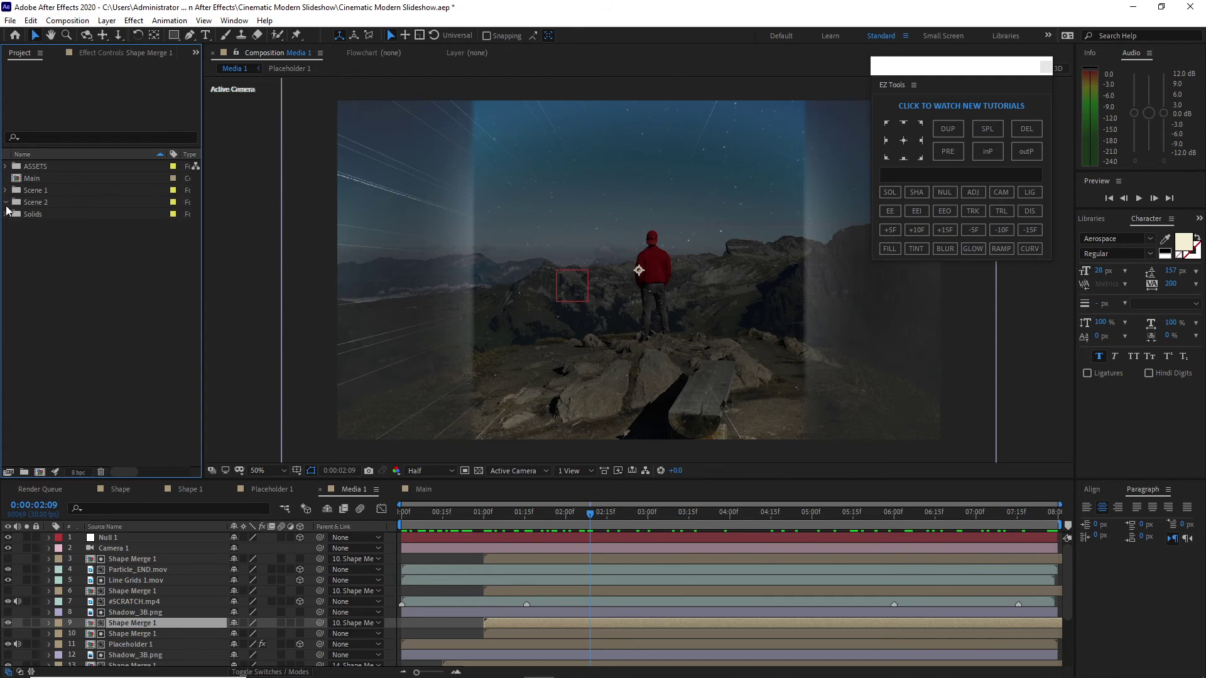
{"action": "left_click", "coordinate": [38, 214]}
{"action": "left_click", "coordinate": [37, 239], "text": "shift"}
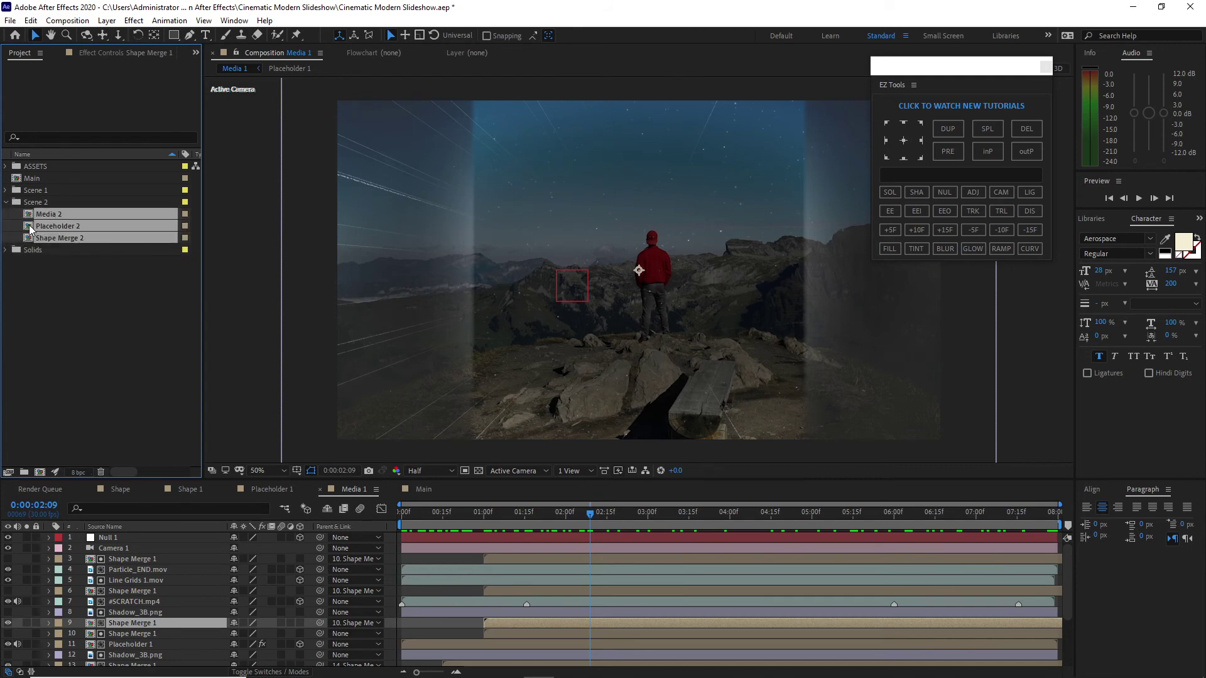
{"action": "double_click", "coordinate": [36, 237]}
{"action": "left_click", "coordinate": [582, 488]}
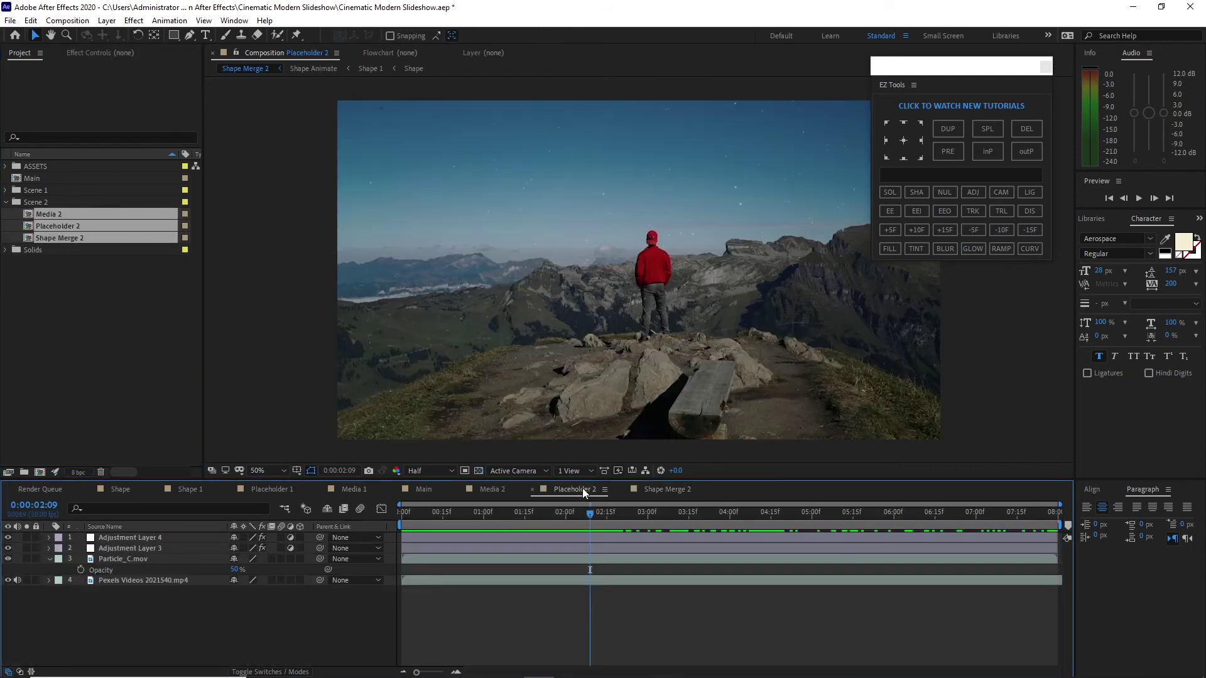
Step: Delete the Pexels Videos 2021540.mp4 layer from Placeholder 2 and add the hot-air-balloon Pexels clip 5970043.mp4 from Video Clips as the lowest layer
{"action": "left_click", "coordinate": [149, 581]}
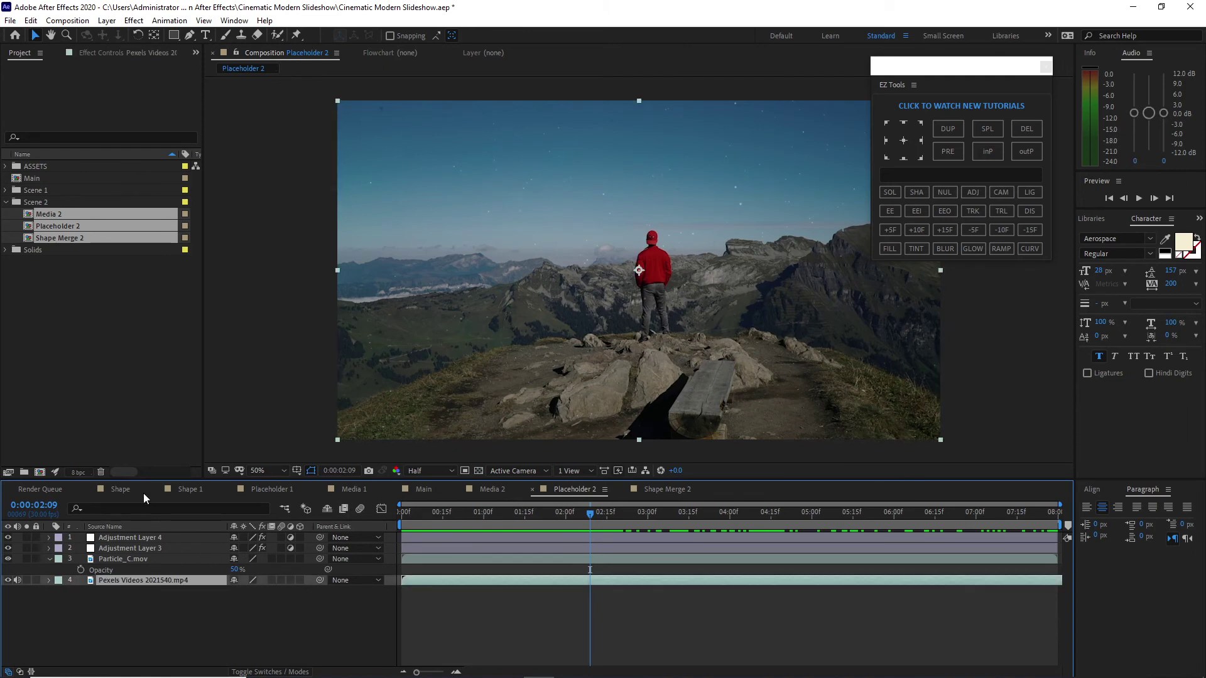
{"action": "key", "text": "Delete"}
{"action": "left_click", "coordinate": [6, 167]}
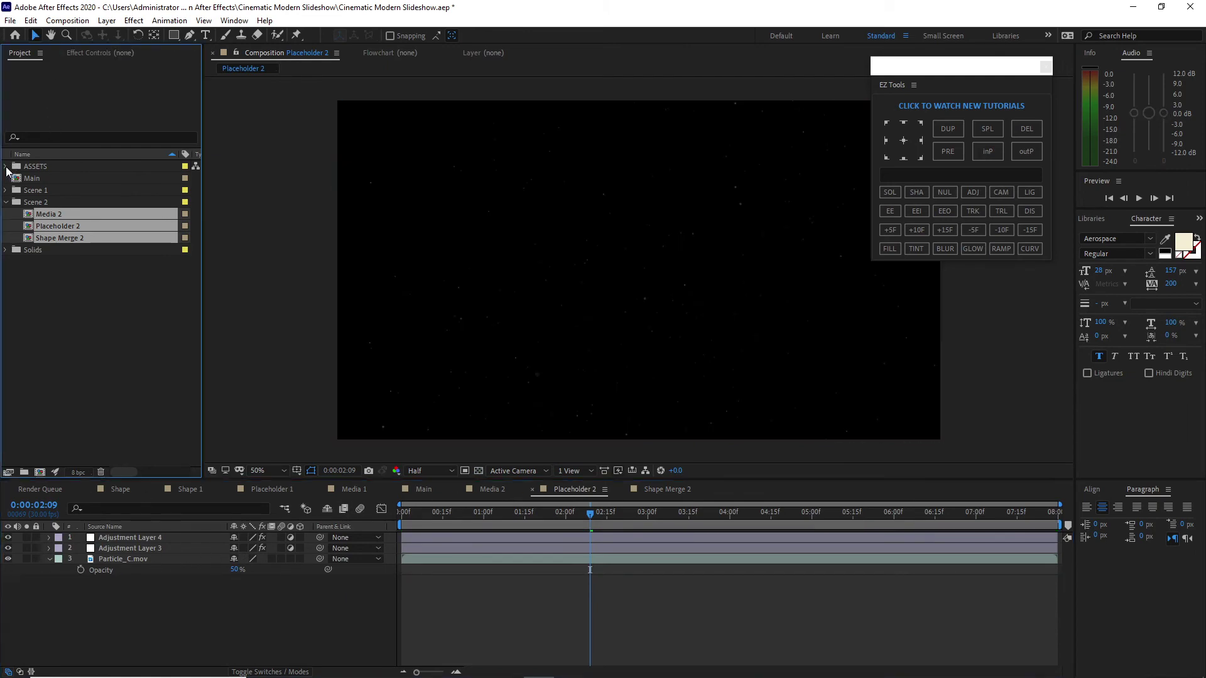
{"action": "left_click", "coordinate": [18, 178]}
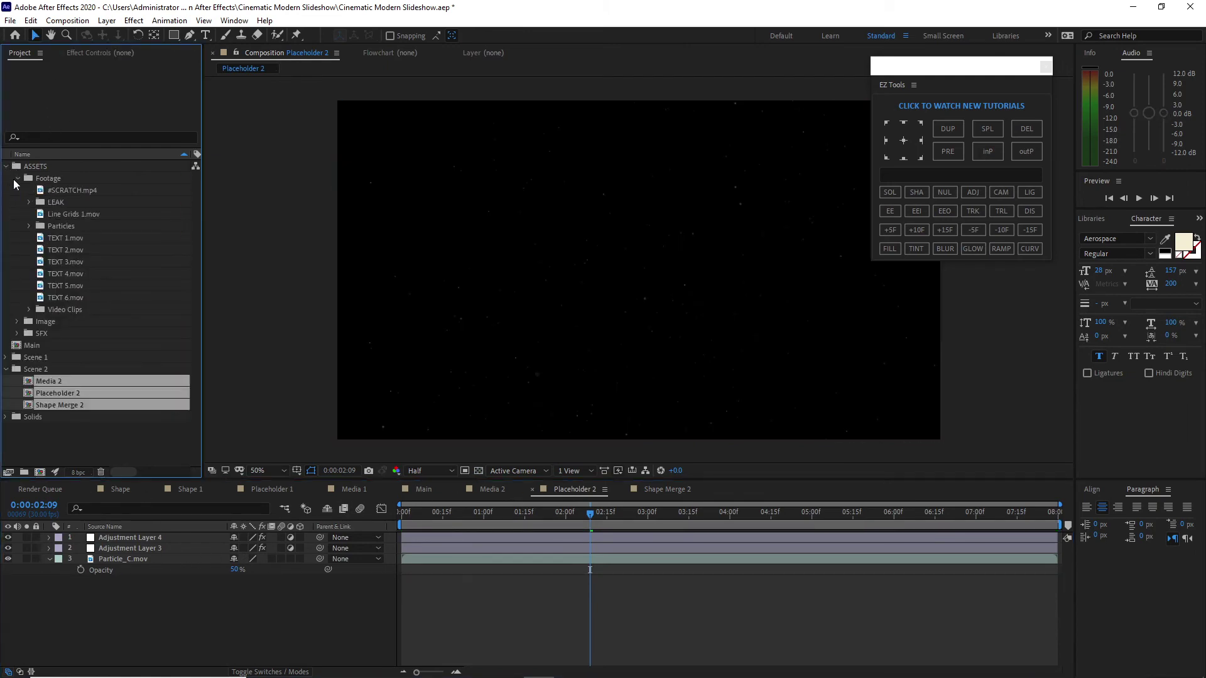
{"action": "left_click", "coordinate": [29, 309]}
{"action": "left_click", "coordinate": [62, 334]}
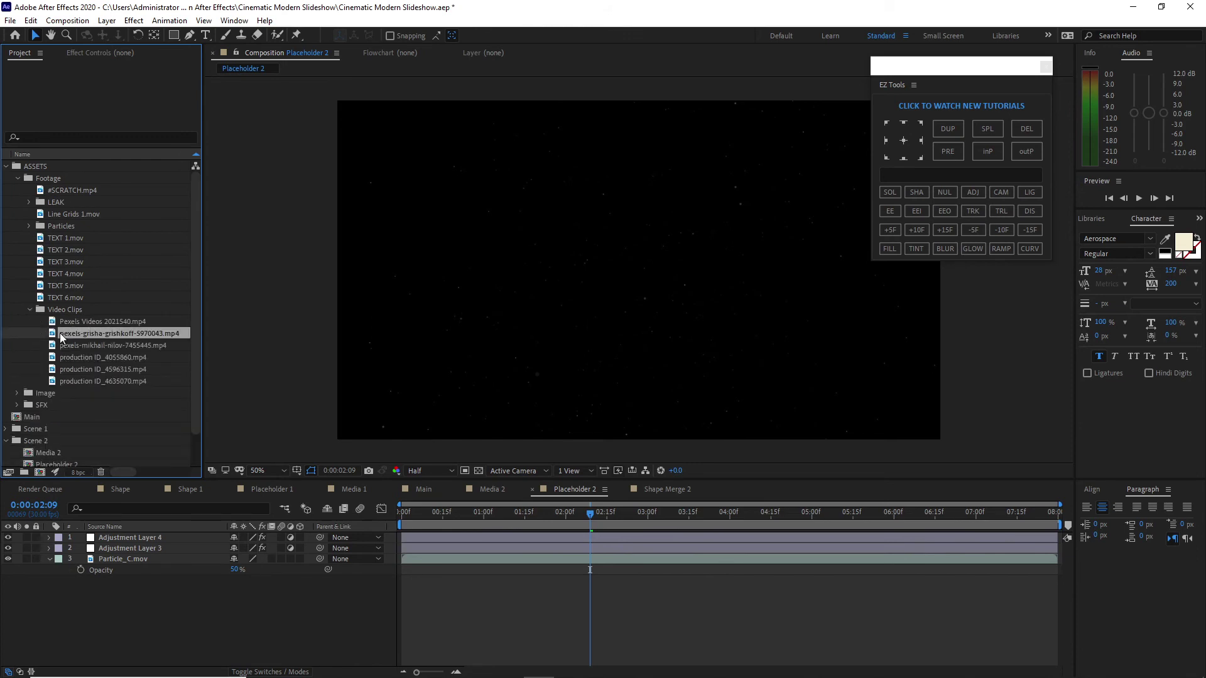
{"action": "left_click_drag", "start_coordinate": [62, 338], "coordinate": [150, 584]}
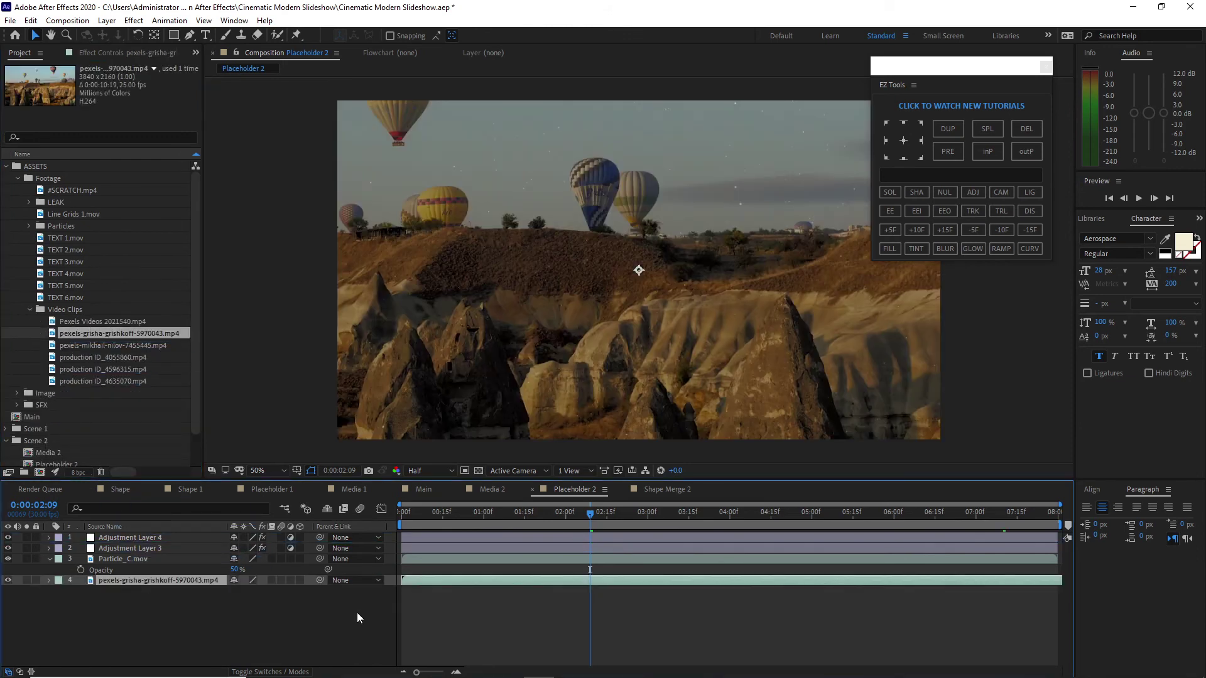
Step: Scale the balloon clip in Placeholder 2 to 51%
{"action": "key", "text": "s"}
{"action": "left_click", "coordinate": [357, 612]}
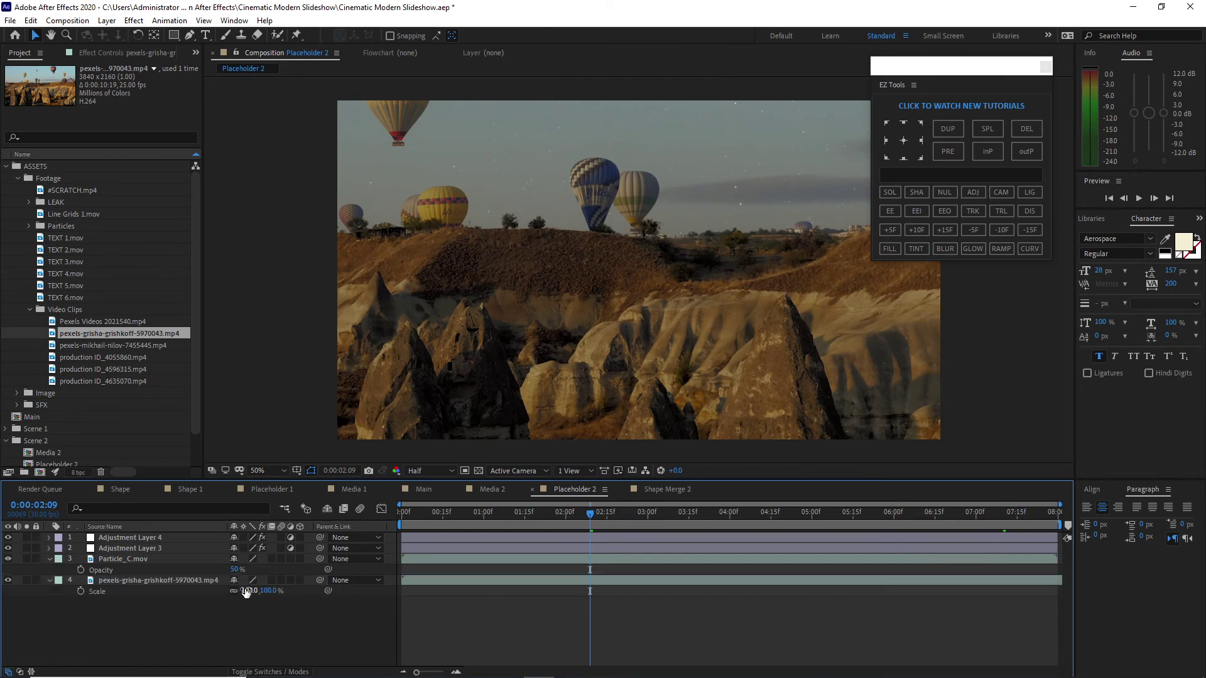
{"action": "left_click_drag", "start_coordinate": [247, 591], "coordinate": [216, 591]}
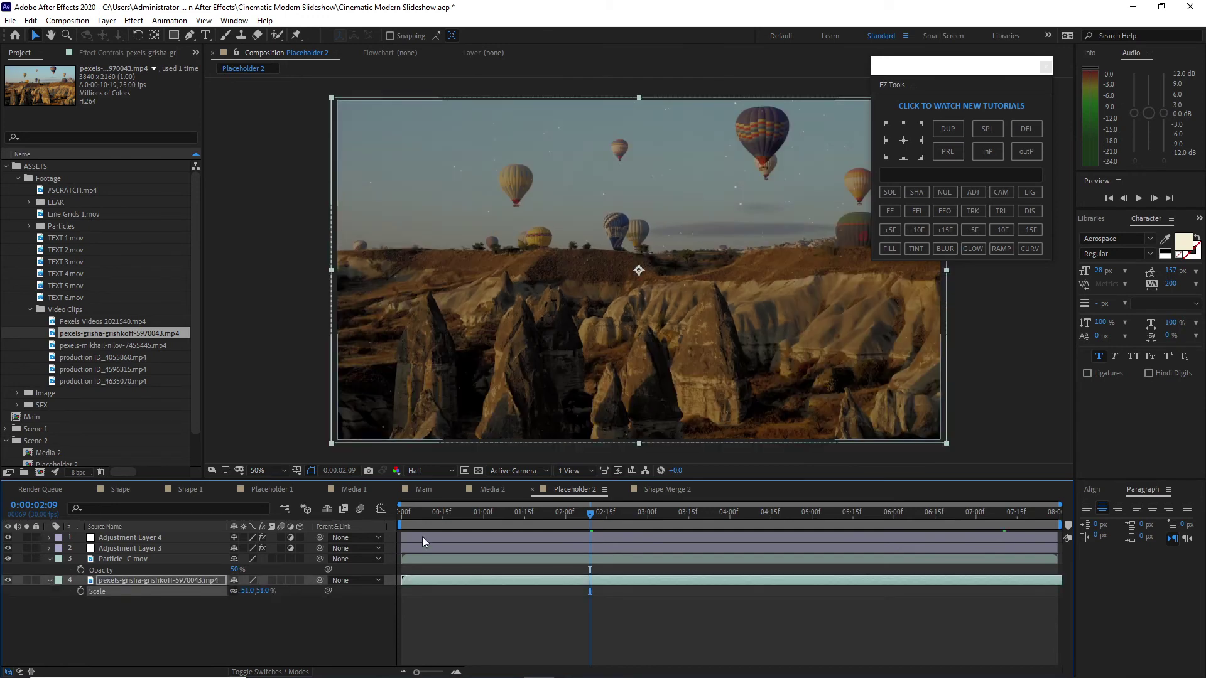
Step: Show the Media 2 composition with an enlarged timeline area and collapse the ASSETS folders
{"action": "left_click", "coordinate": [479, 489]}
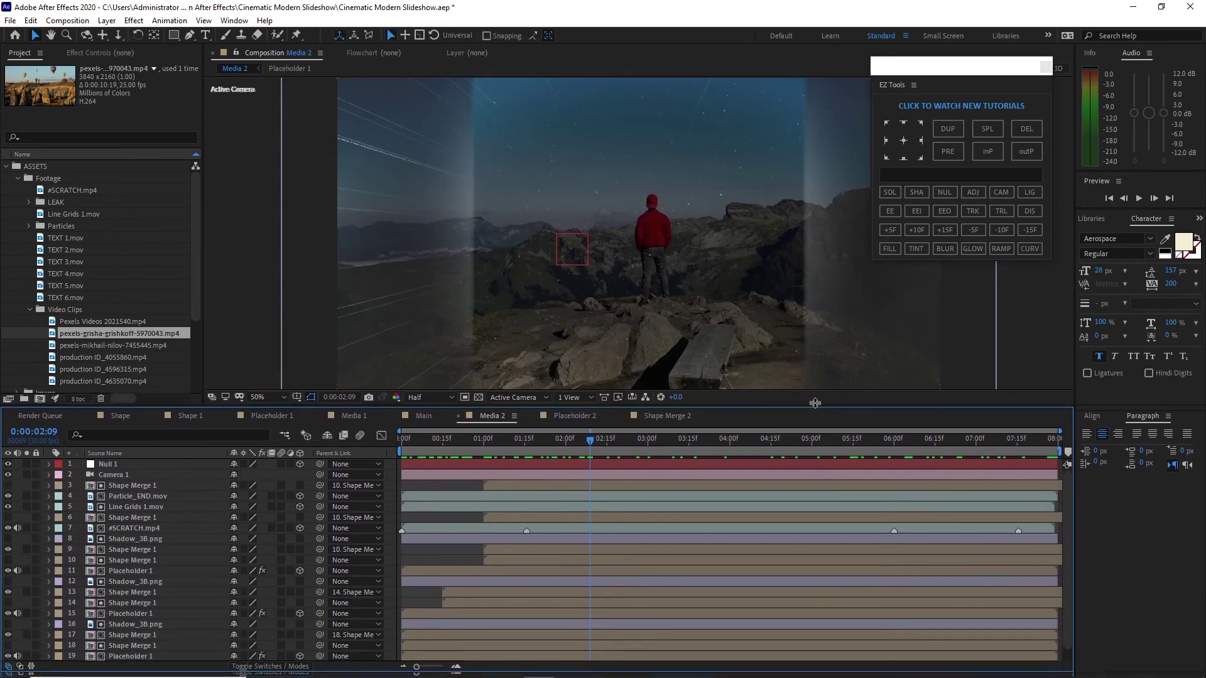
{"action": "left_click_drag", "start_coordinate": [808, 480], "coordinate": [808, 385]}
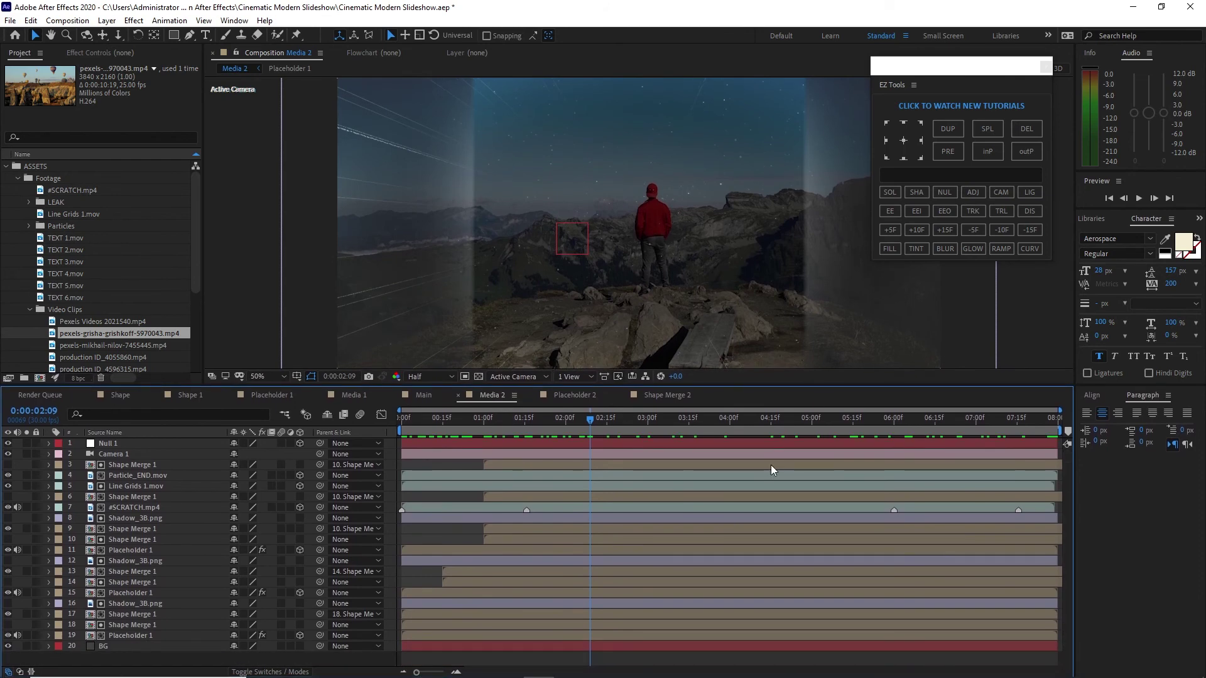
{"action": "left_click", "coordinate": [30, 310]}
{"action": "left_click", "coordinate": [18, 178]}
{"action": "left_click", "coordinate": [7, 167]}
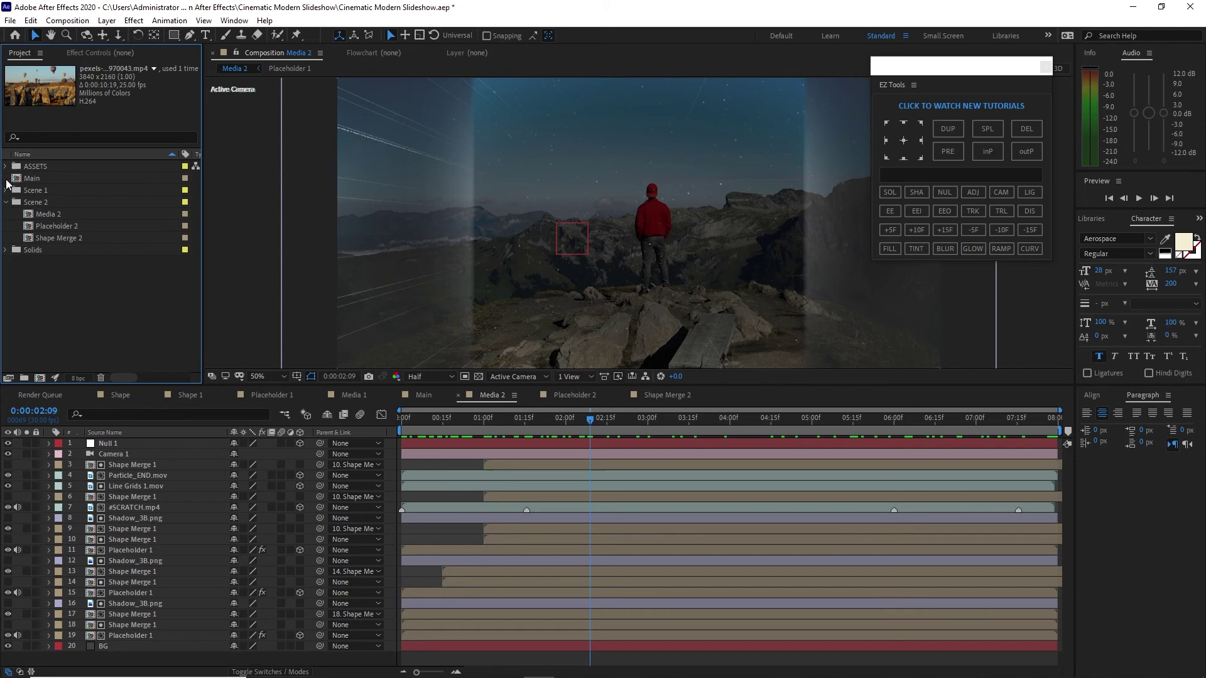
Step: Replace the source of the three Placeholder 1 layers in Media 2 with Placeholder 2
{"action": "left_click", "coordinate": [136, 635]}
{"action": "left_click_drag", "start_coordinate": [79, 225], "coordinate": [126, 635]}
{"action": "left_click", "coordinate": [138, 590]}
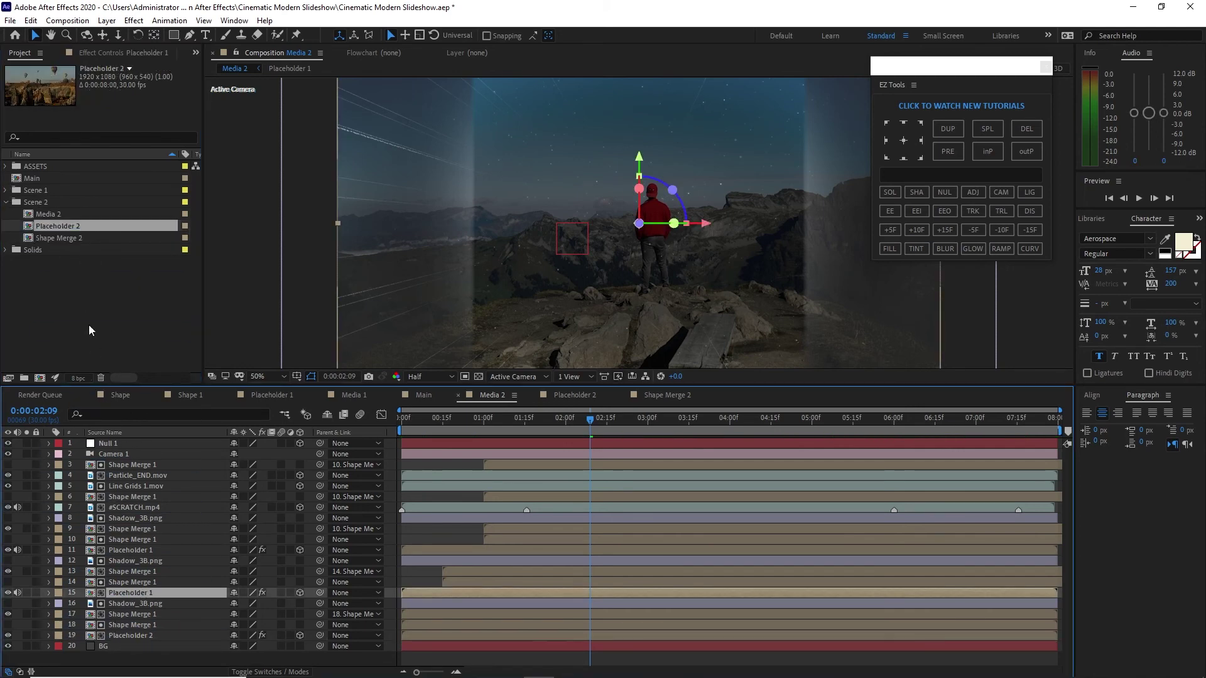
{"action": "left_click_drag", "start_coordinate": [69, 221], "coordinate": [130, 539]}
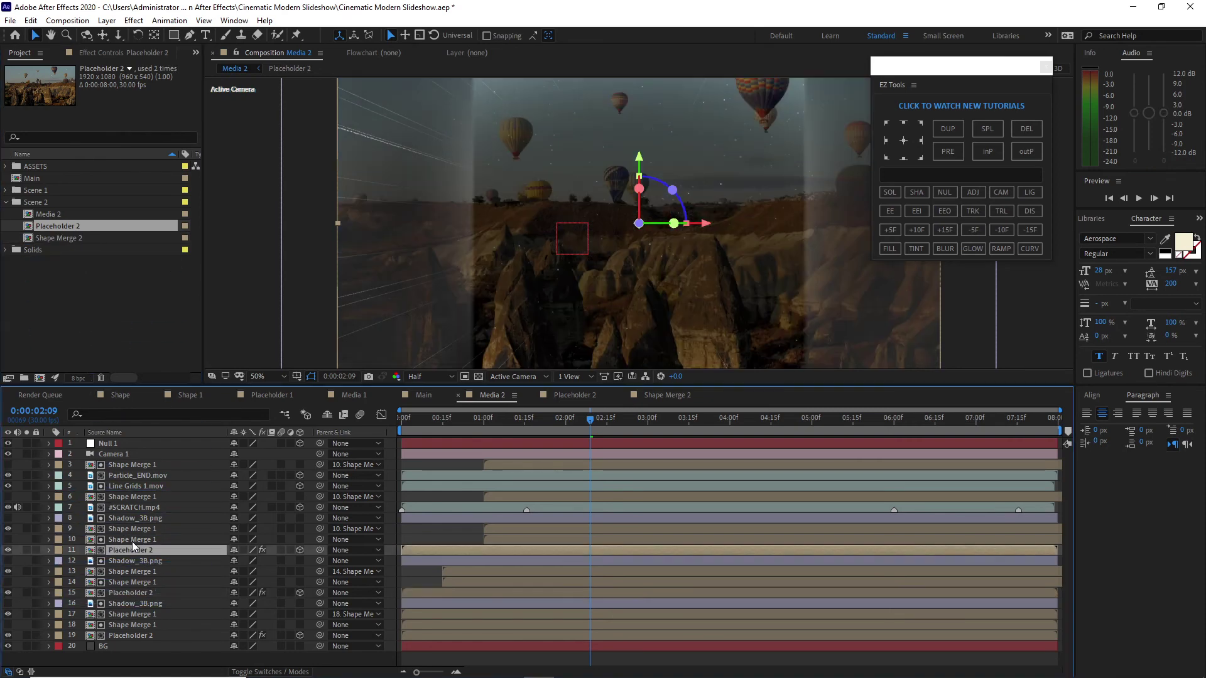
Step: Replace the source of Shape Merge 1 layers 10, 9, 6 and 3 in Media 2 with Shape Merge 2
{"action": "left_click", "coordinate": [132, 541]}
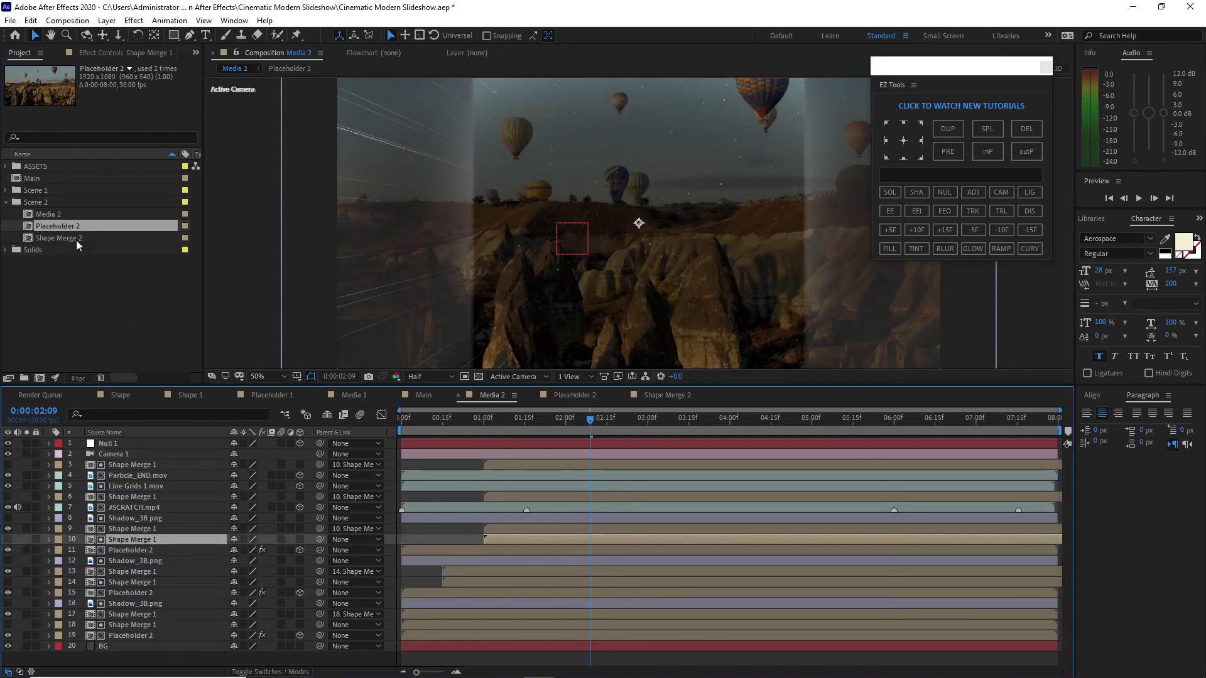
{"action": "left_click_drag", "start_coordinate": [76, 241], "coordinate": [107, 537]}
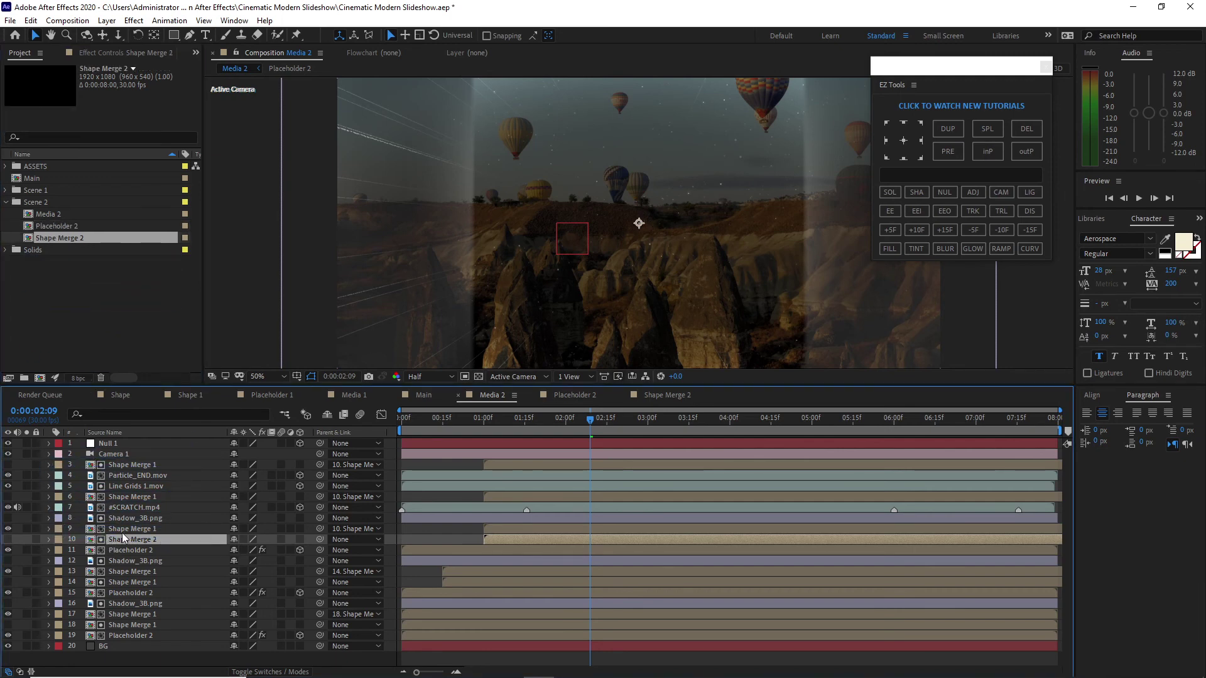
{"action": "left_click", "coordinate": [122, 532]}
{"action": "left_click_drag", "start_coordinate": [81, 236], "coordinate": [119, 528]}
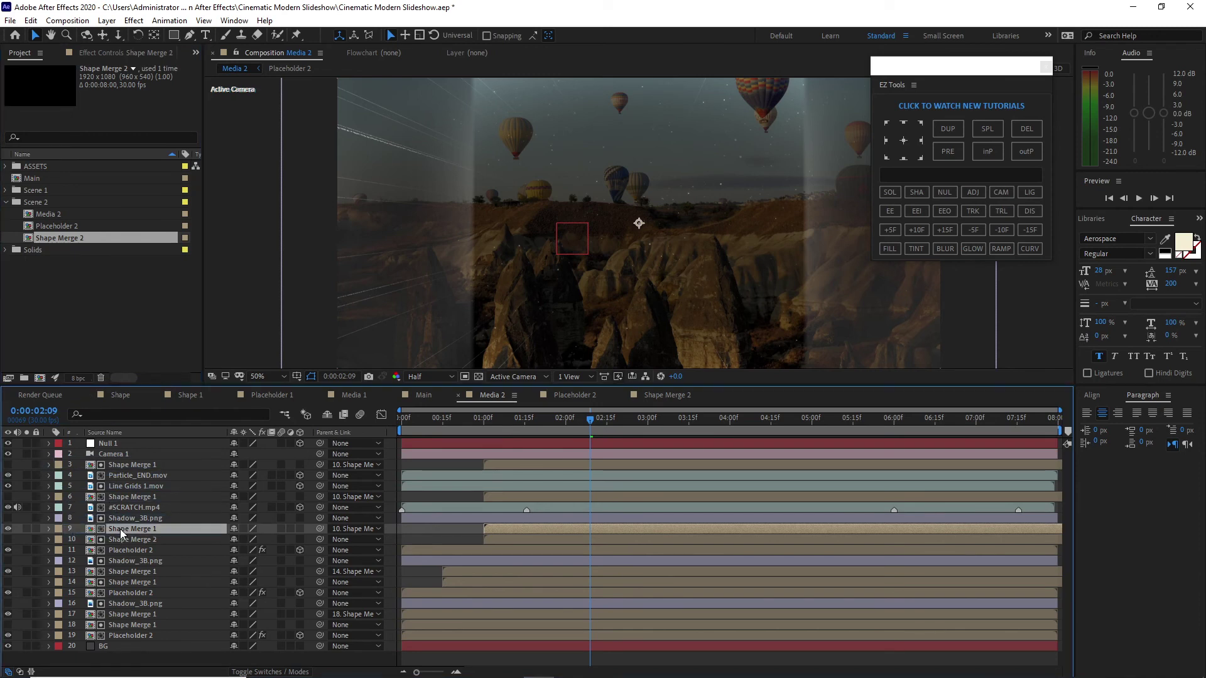
{"action": "left_click", "coordinate": [134, 499]}
{"action": "left_click_drag", "start_coordinate": [92, 238], "coordinate": [122, 502]}
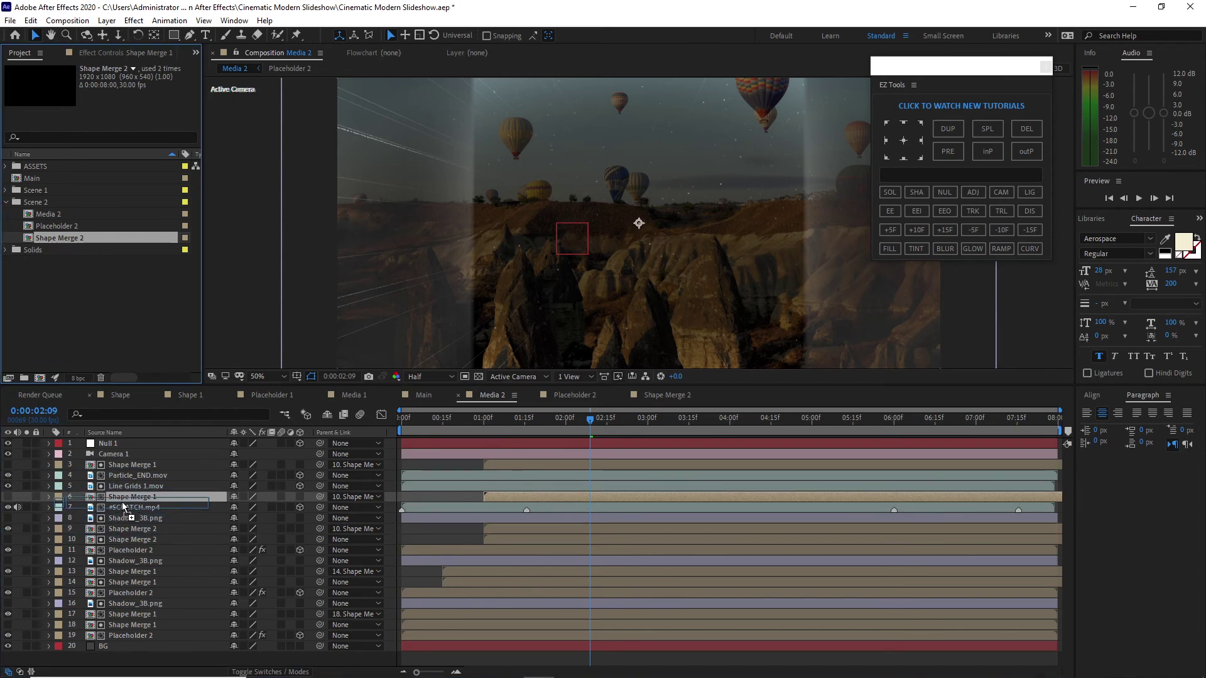
{"action": "left_click", "coordinate": [129, 462]}
{"action": "left_click_drag", "start_coordinate": [82, 238], "coordinate": [127, 466]}
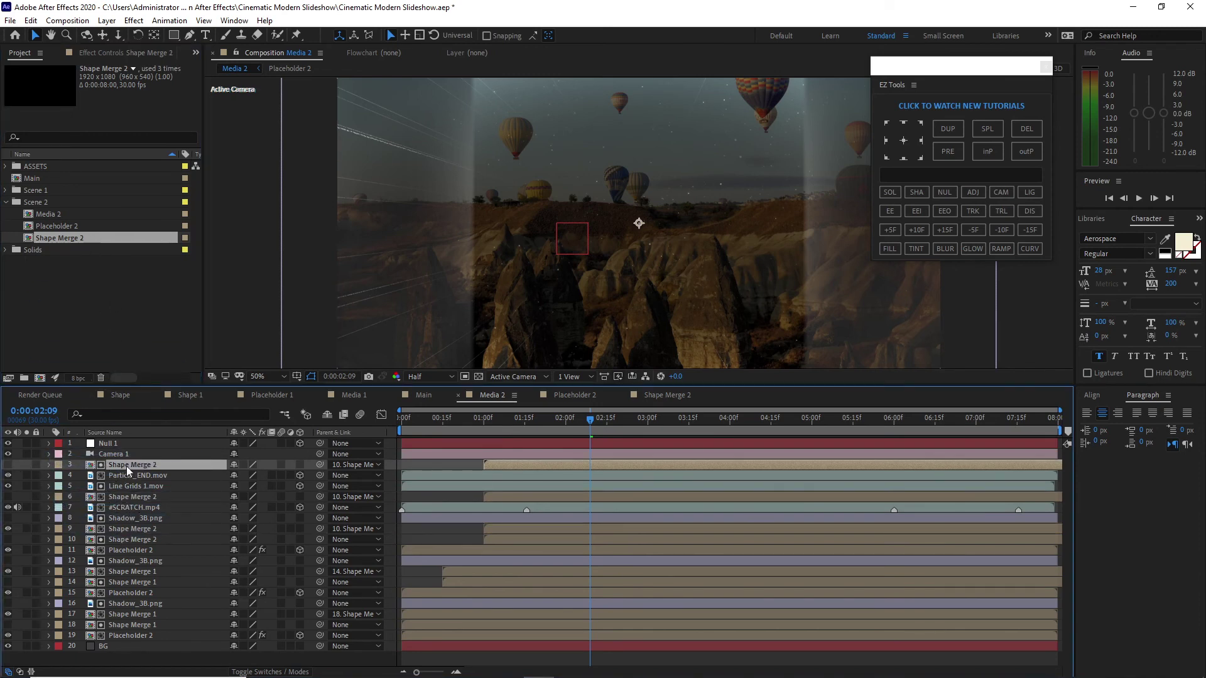
Step: Replace the source of Shape Merge 1 layers 17, 18, 14 and 13 with Shape Merge 2 and deselect all layers
{"action": "left_click", "coordinate": [145, 617]}
{"action": "left_click_drag", "start_coordinate": [92, 239], "coordinate": [125, 623]}
{"action": "left_click", "coordinate": [125, 623]}
{"action": "left_click_drag", "start_coordinate": [88, 238], "coordinate": [129, 624]}
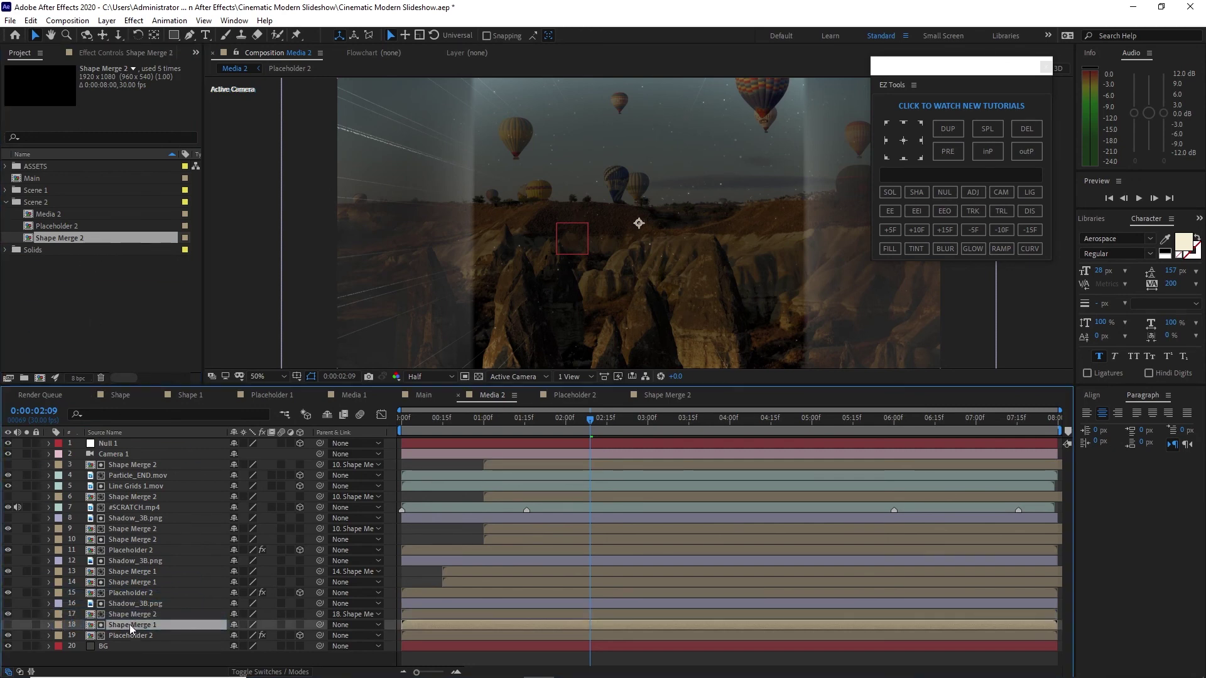
{"action": "left_click", "coordinate": [134, 584]}
{"action": "left_click_drag", "start_coordinate": [62, 238], "coordinate": [122, 581]}
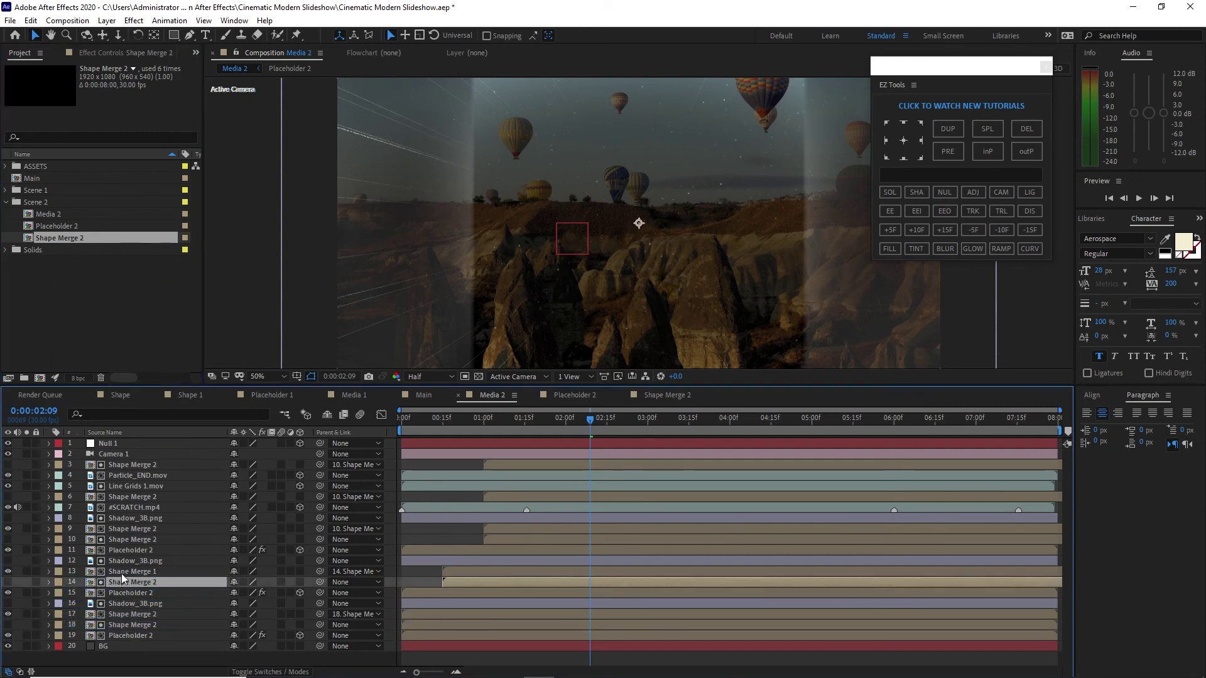
{"action": "left_click", "coordinate": [122, 572]}
{"action": "left_click_drag", "start_coordinate": [68, 238], "coordinate": [108, 568]}
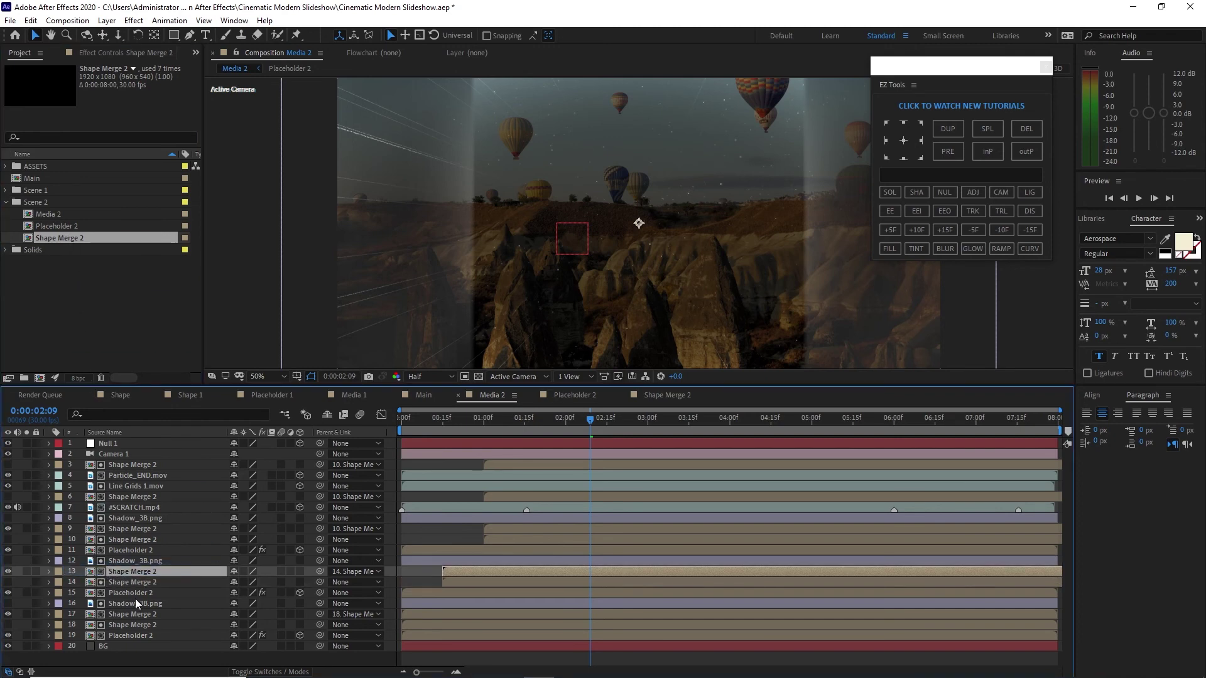
{"action": "left_click", "coordinate": [164, 656]}
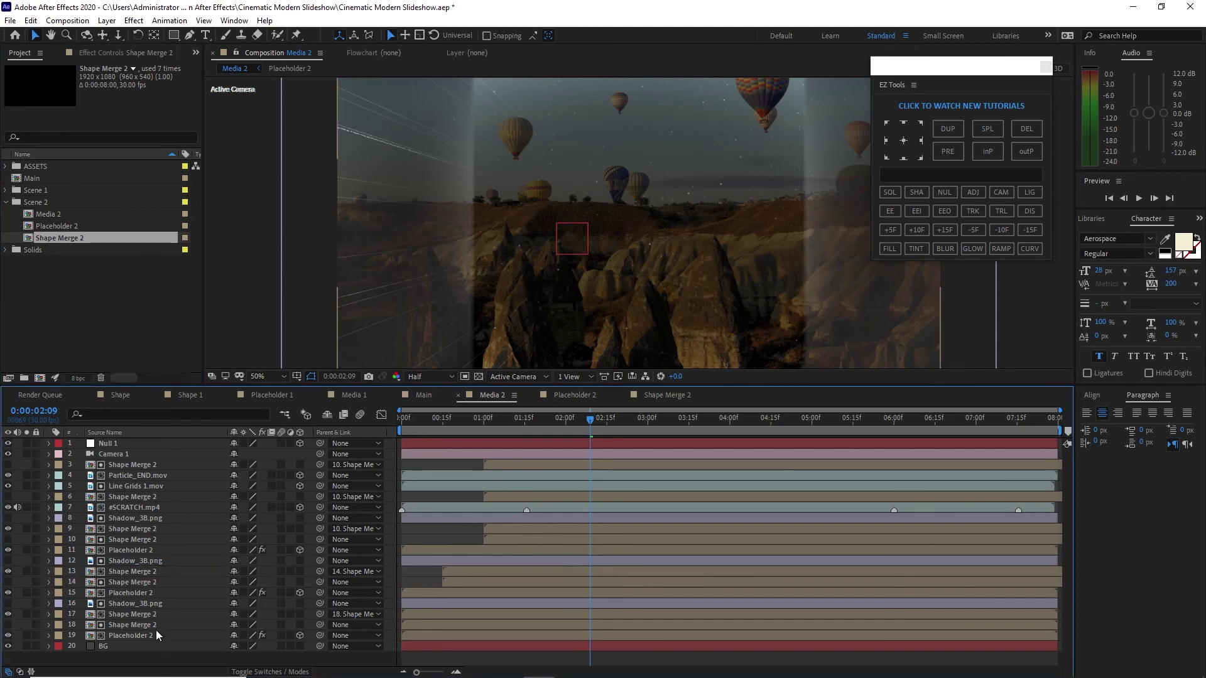
Step: Set the rotation of Shape Merge 2 layer 18 in Media 2 to 90°
{"action": "left_click", "coordinate": [155, 627]}
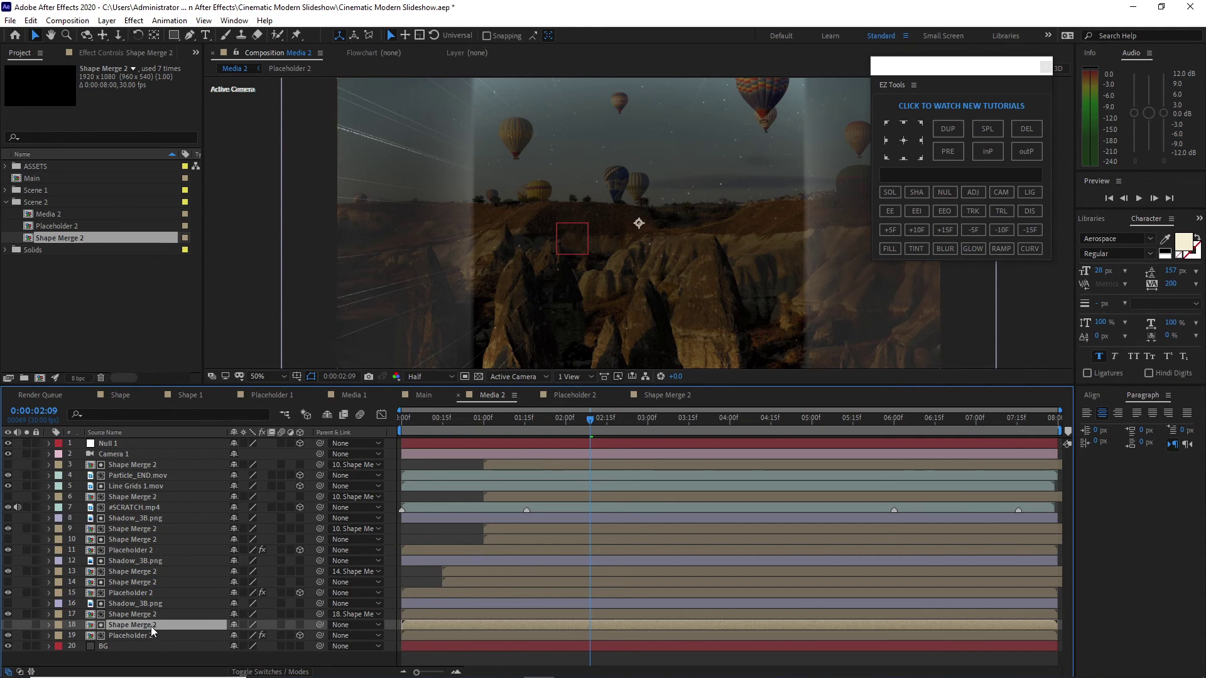
{"action": "key", "text": "r"}
{"action": "left_click", "coordinate": [250, 636]}
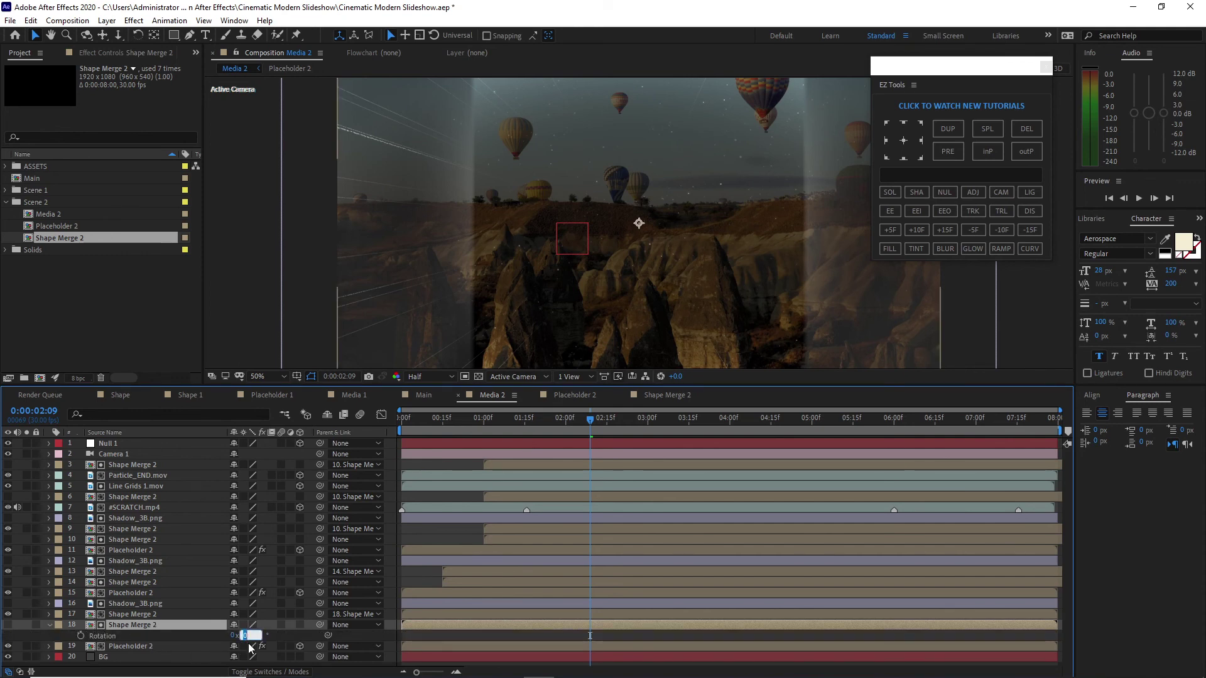
{"action": "type", "text": "90"}
{"action": "key", "text": "Return"}
Step: Set the rotation of Shape Merge 2 layer 13 in Media 2 to 45°
{"action": "left_click", "coordinate": [157, 573]}
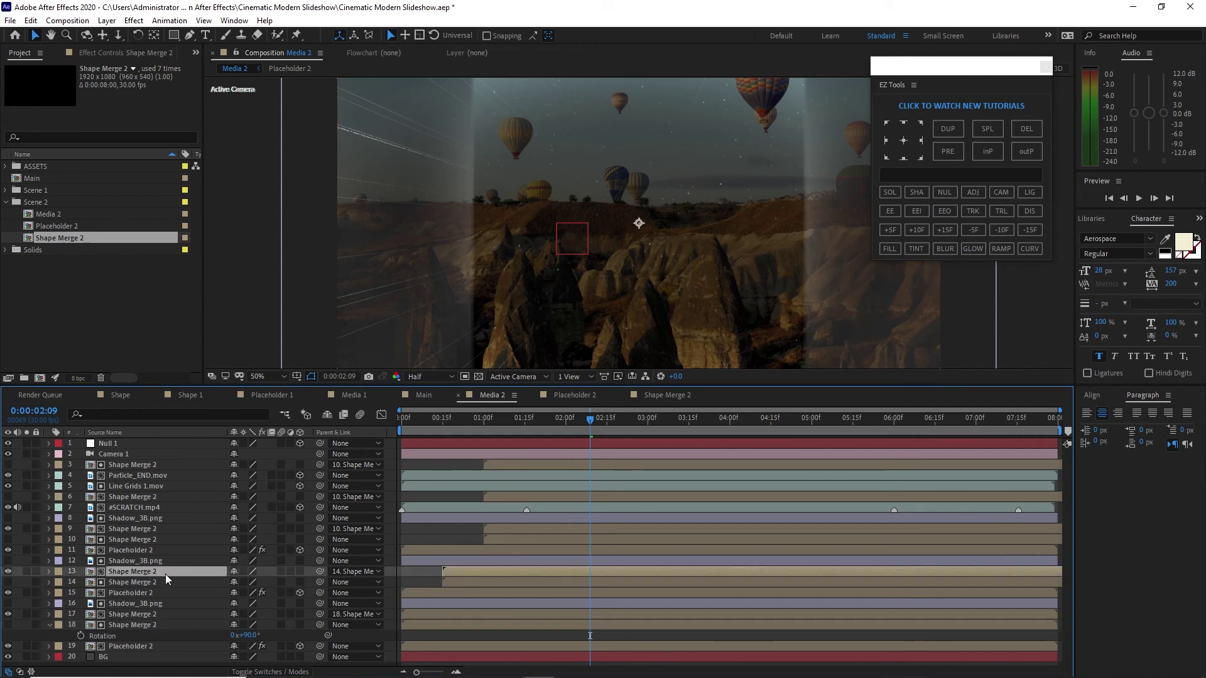
{"action": "key", "text": "r"}
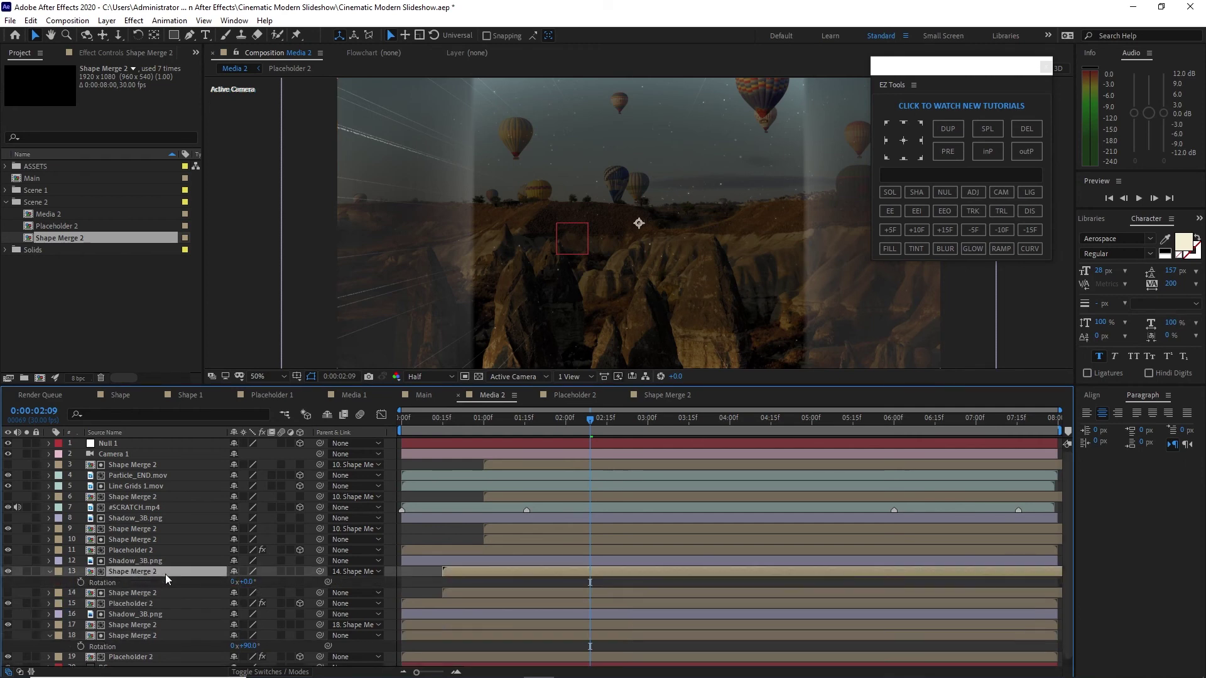
{"action": "left_click", "coordinate": [248, 584]}
{"action": "type", "text": "45"}
Step: Set the rotation of Shape Merge 2 layer 10 to 90° and scrub back through the Media 2 animation
{"action": "left_click", "coordinate": [198, 539]}
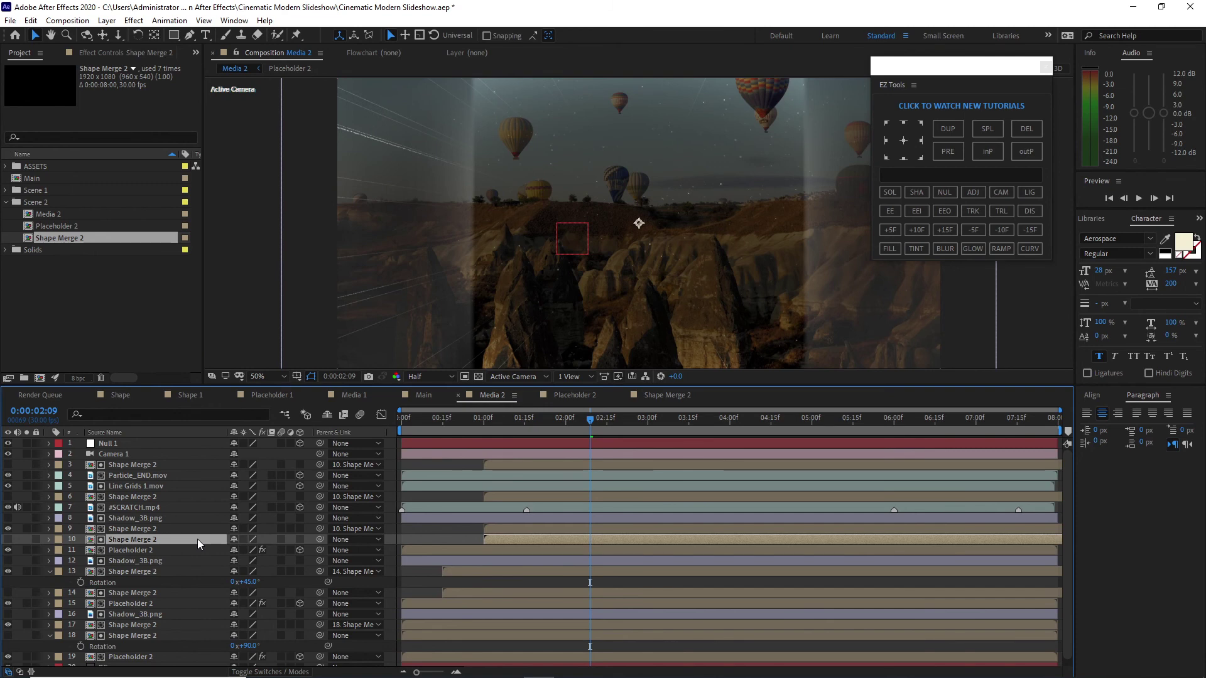
{"action": "key", "text": "r"}
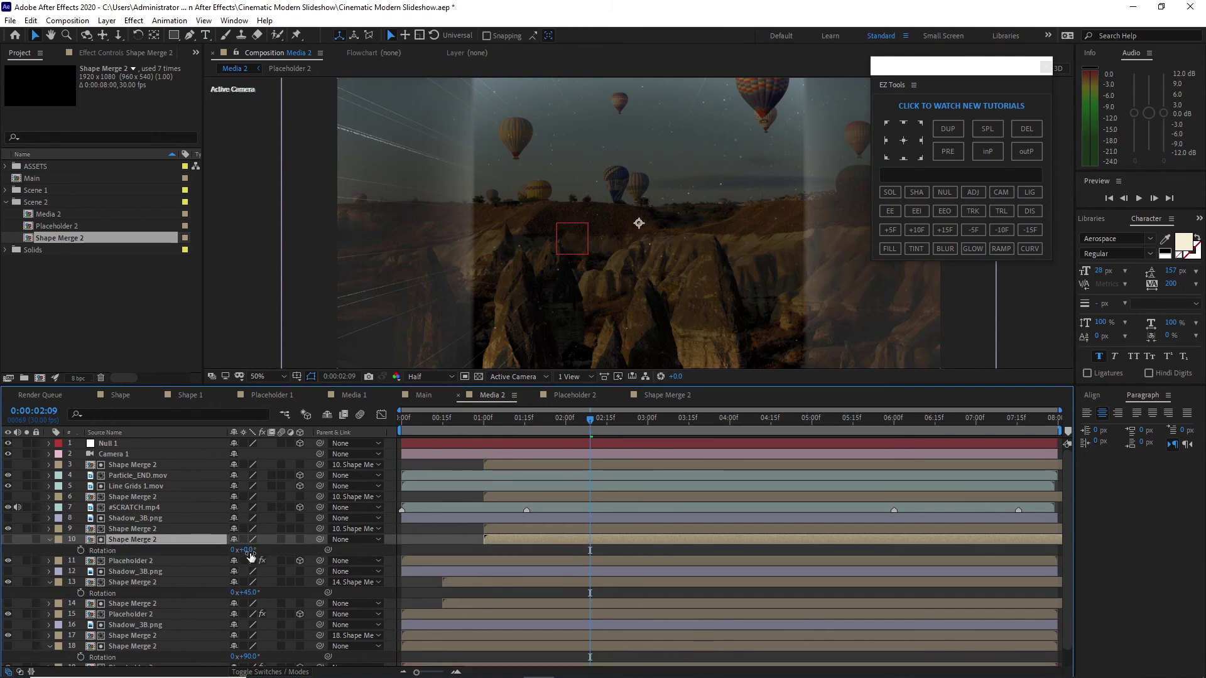
{"action": "left_click", "coordinate": [246, 551]}
{"action": "type", "text": "90"}
{"action": "mouse_move", "coordinate": [590, 418]}
{"action": "left_mouse_down"}
{"action": "mouse_move", "coordinate": [415, 420]}
{"action": "mouse_move", "coordinate": [697, 419]}
{"action": "mouse_move", "coordinate": [446, 422]}
{"action": "left_mouse_up"}
Step: Add Media 1 from Scene 1 and Media 2 from Scene 2 to the Main composition, with Media 2 on top
{"action": "left_click", "coordinate": [422, 397]}
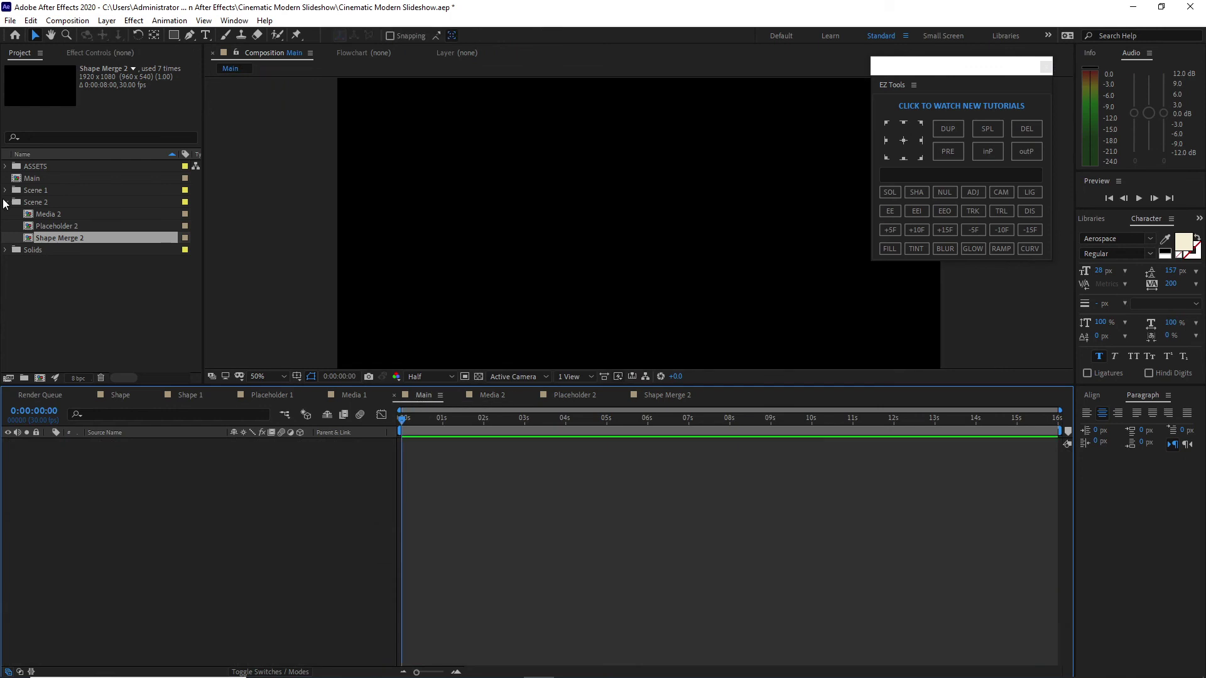
{"action": "left_click", "coordinate": [6, 202]}
{"action": "left_click", "coordinate": [6, 189]}
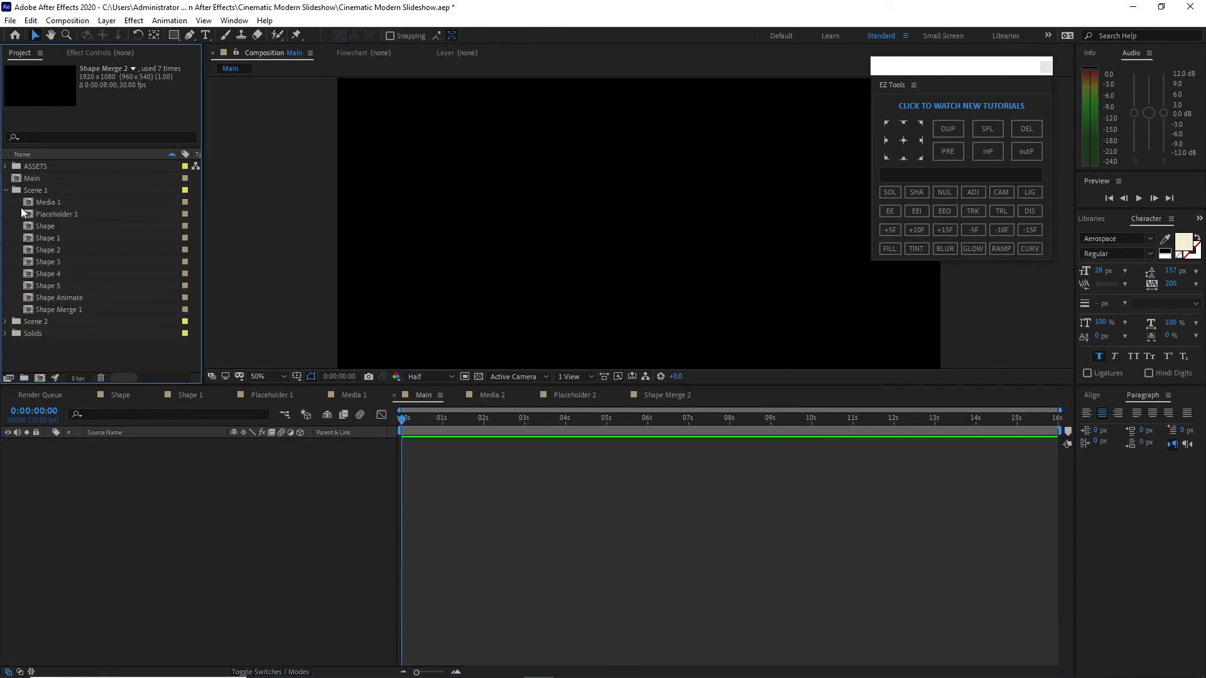
{"action": "left_click_drag", "start_coordinate": [40, 205], "coordinate": [121, 488]}
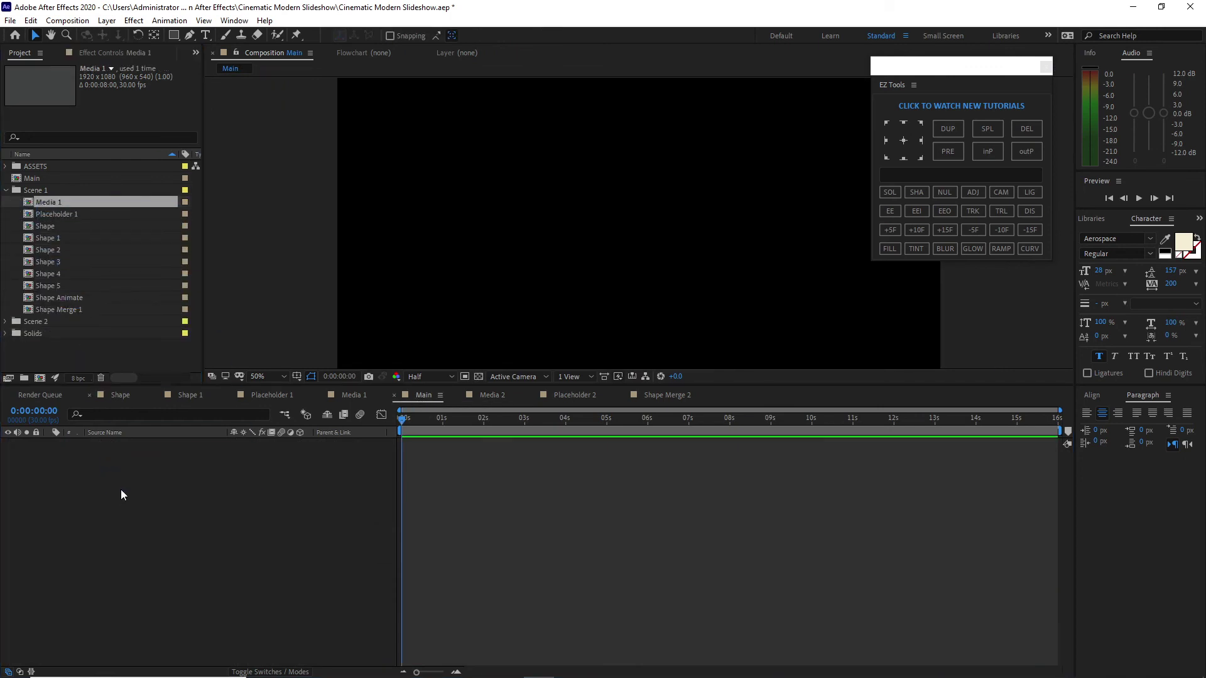
{"action": "left_click", "coordinate": [6, 189]}
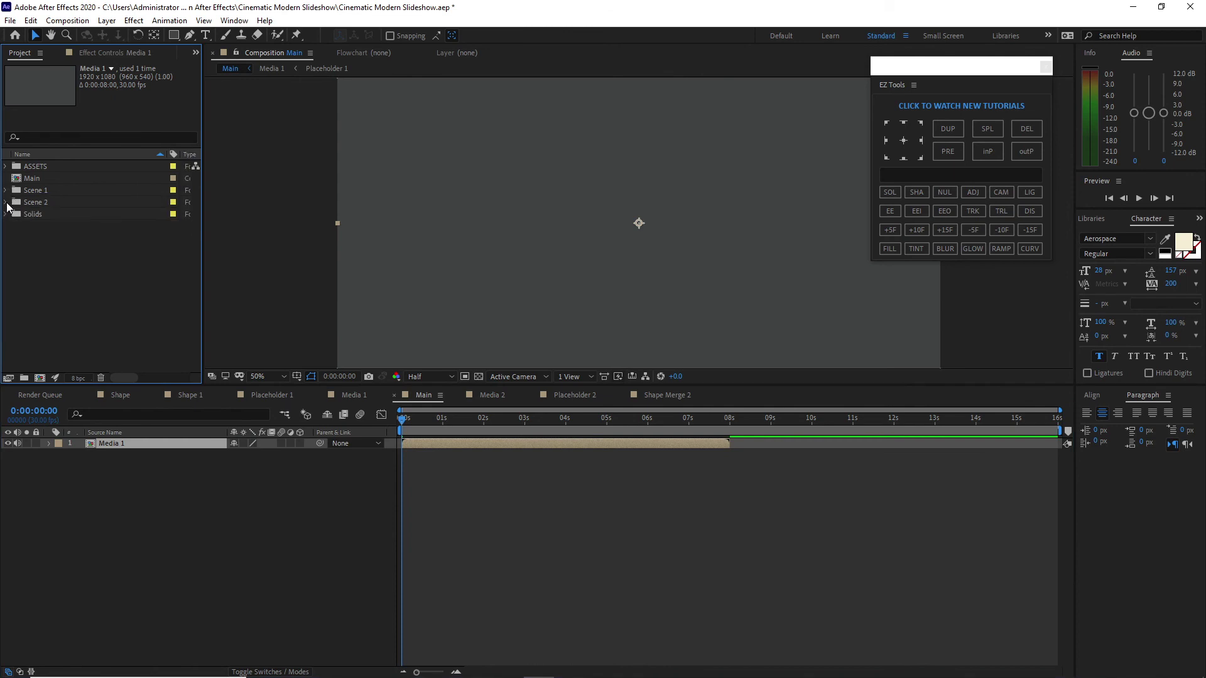
{"action": "left_click", "coordinate": [6, 202]}
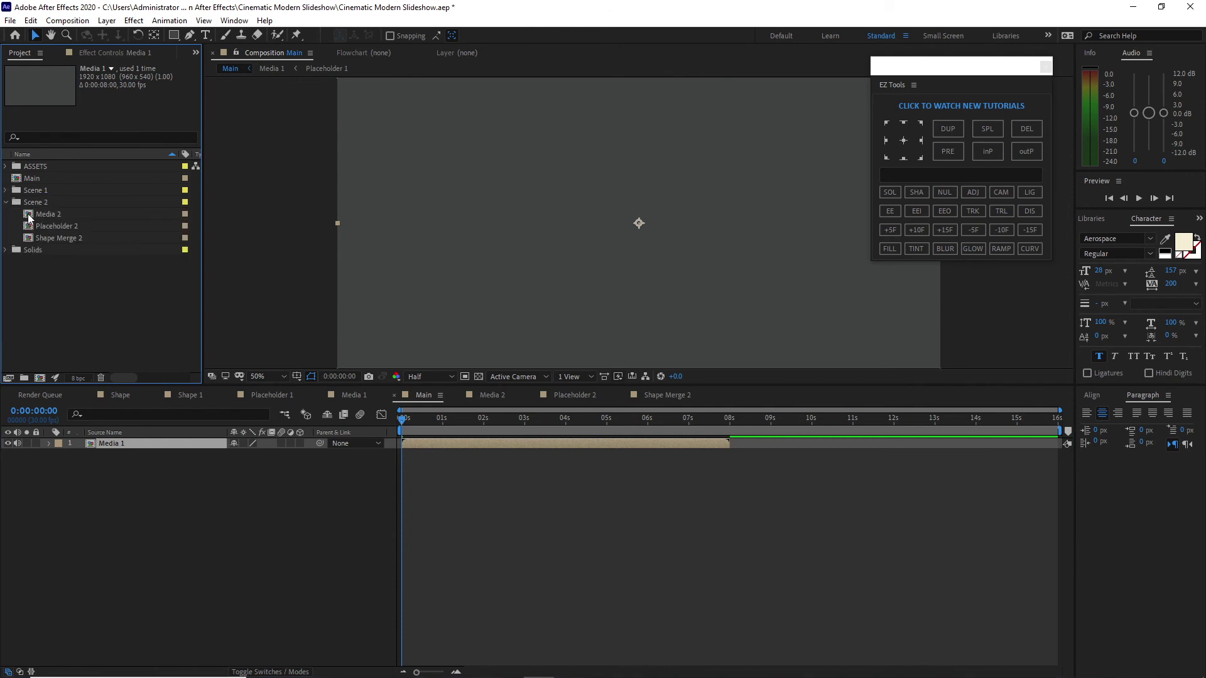
{"action": "left_click_drag", "start_coordinate": [29, 217], "coordinate": [65, 445]}
{"action": "left_click", "coordinate": [6, 202]}
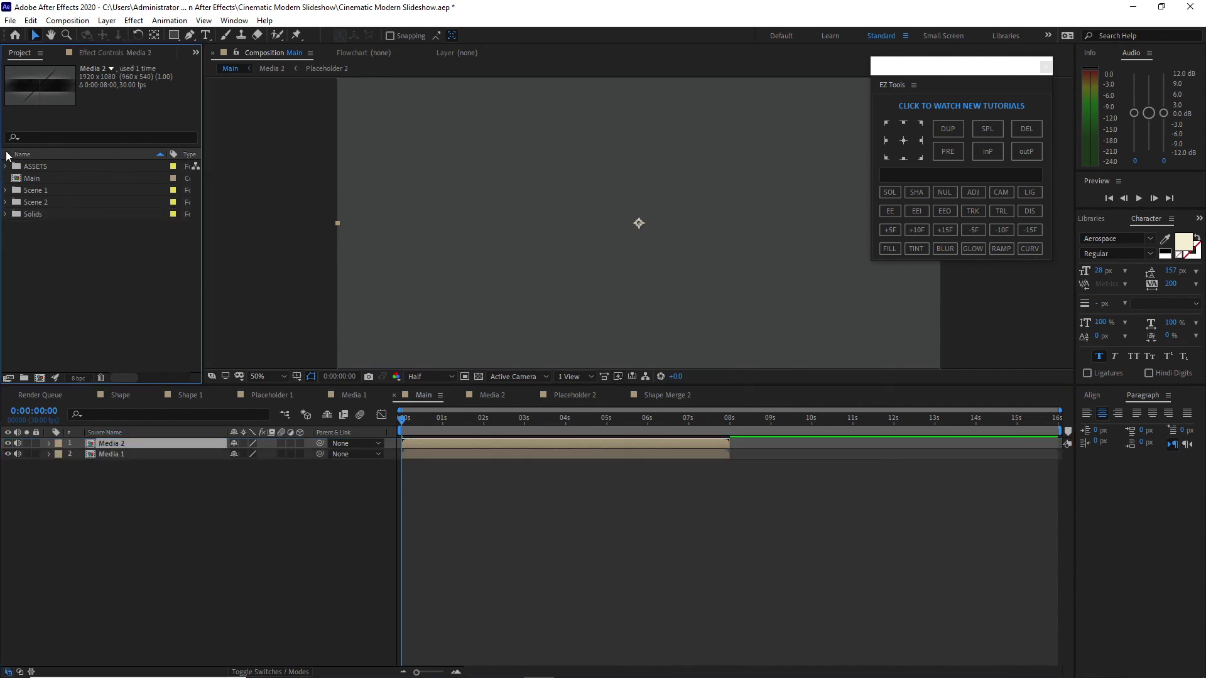
Step: Add the light leak clip #LL.mp4 from the LEAK footage folder as the top layer of Main
{"action": "left_click", "coordinate": [6, 166]}
{"action": "left_click", "coordinate": [18, 178]}
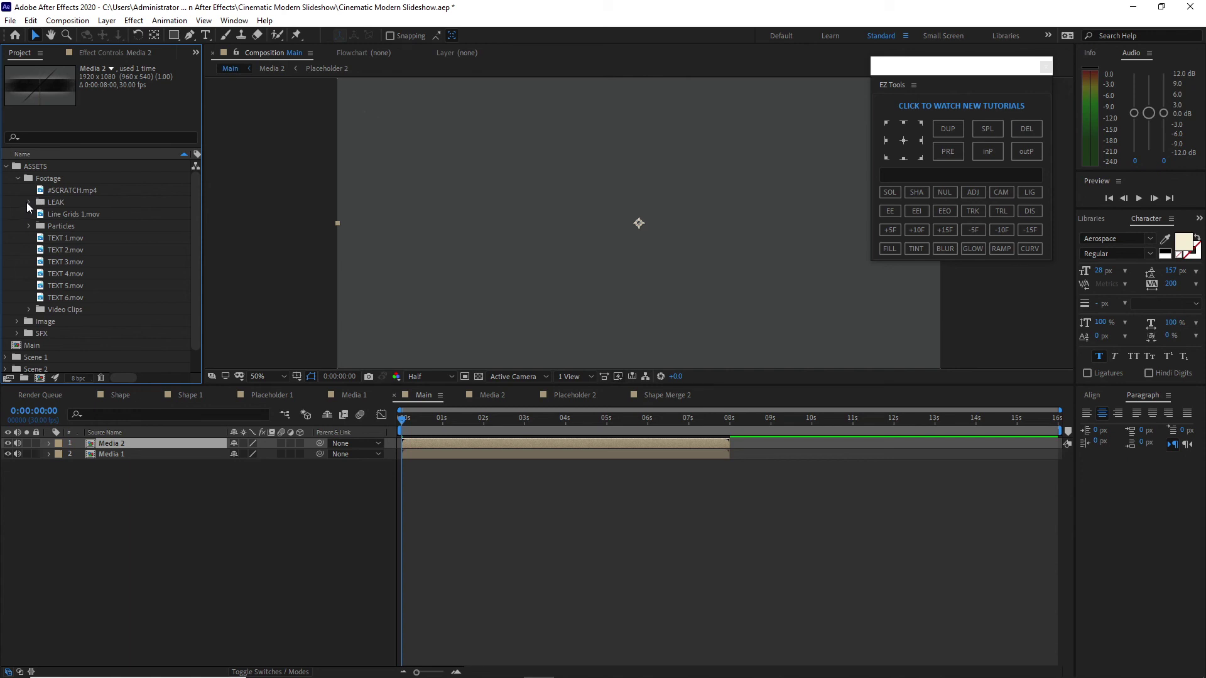
{"action": "left_click", "coordinate": [28, 202]}
{"action": "left_click_drag", "start_coordinate": [73, 214], "coordinate": [96, 445]}
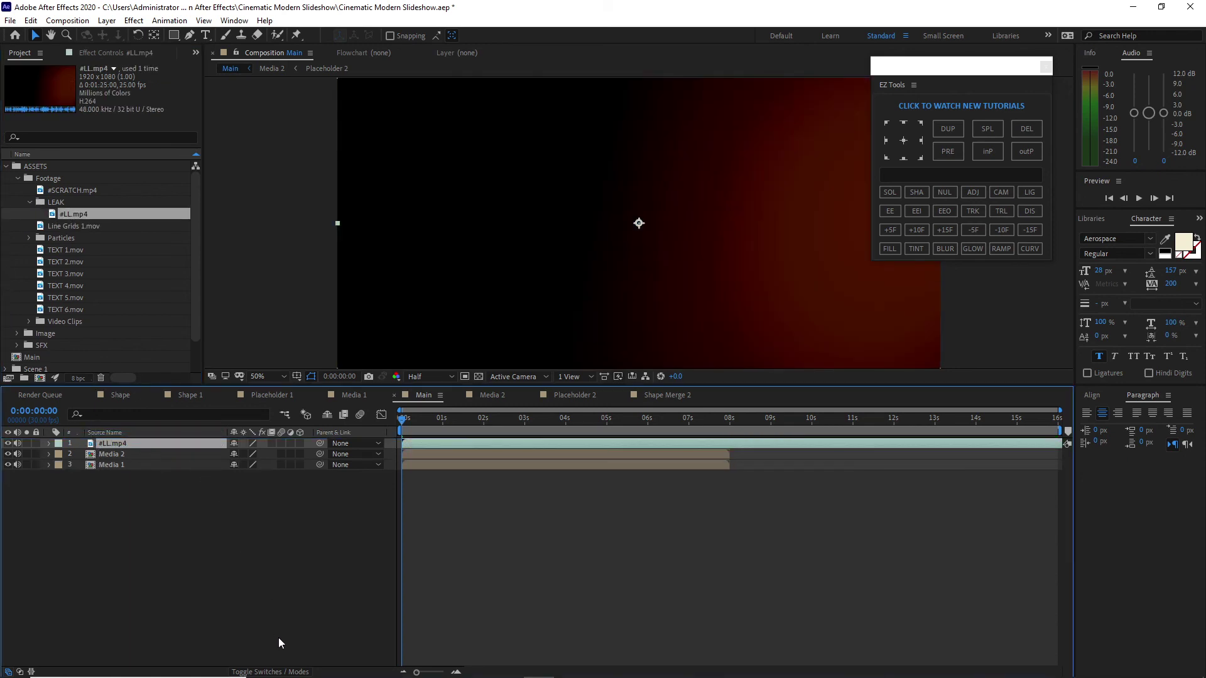
Step: Set the #LL.mp4 layer's blending mode to Add and its opacity to 50%
{"action": "left_click", "coordinate": [281, 672]}
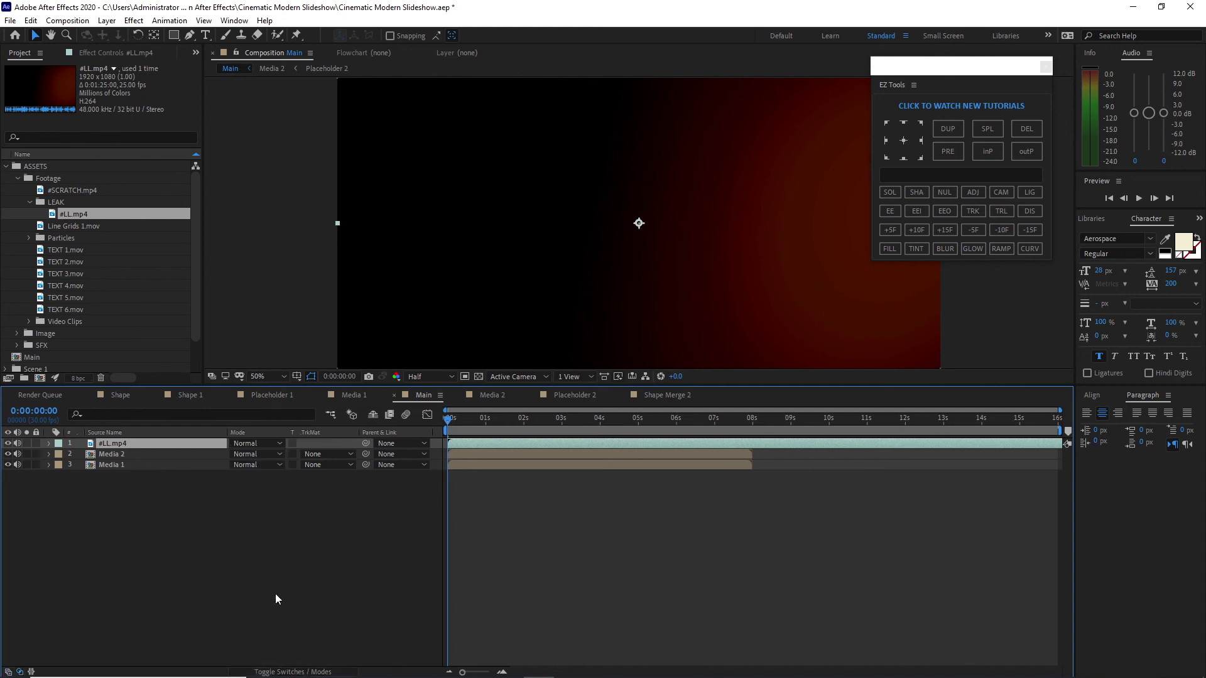
{"action": "left_click", "coordinate": [273, 444]}
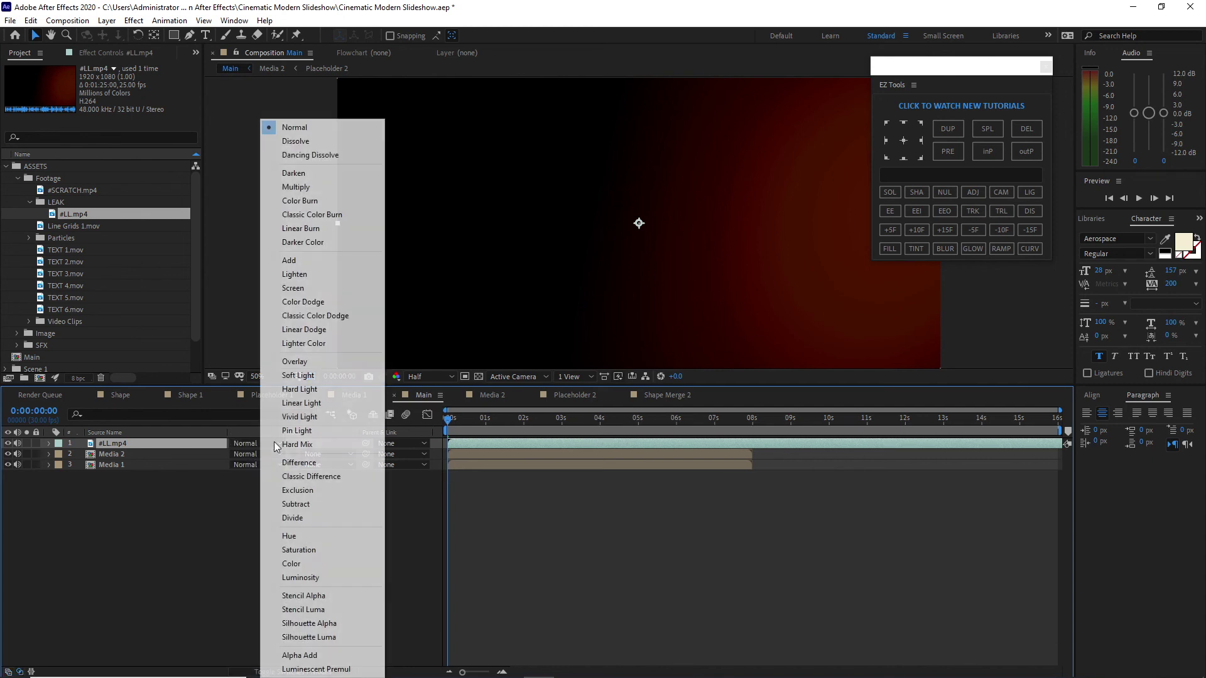
{"action": "left_click", "coordinate": [289, 260]}
{"action": "key", "text": "t"}
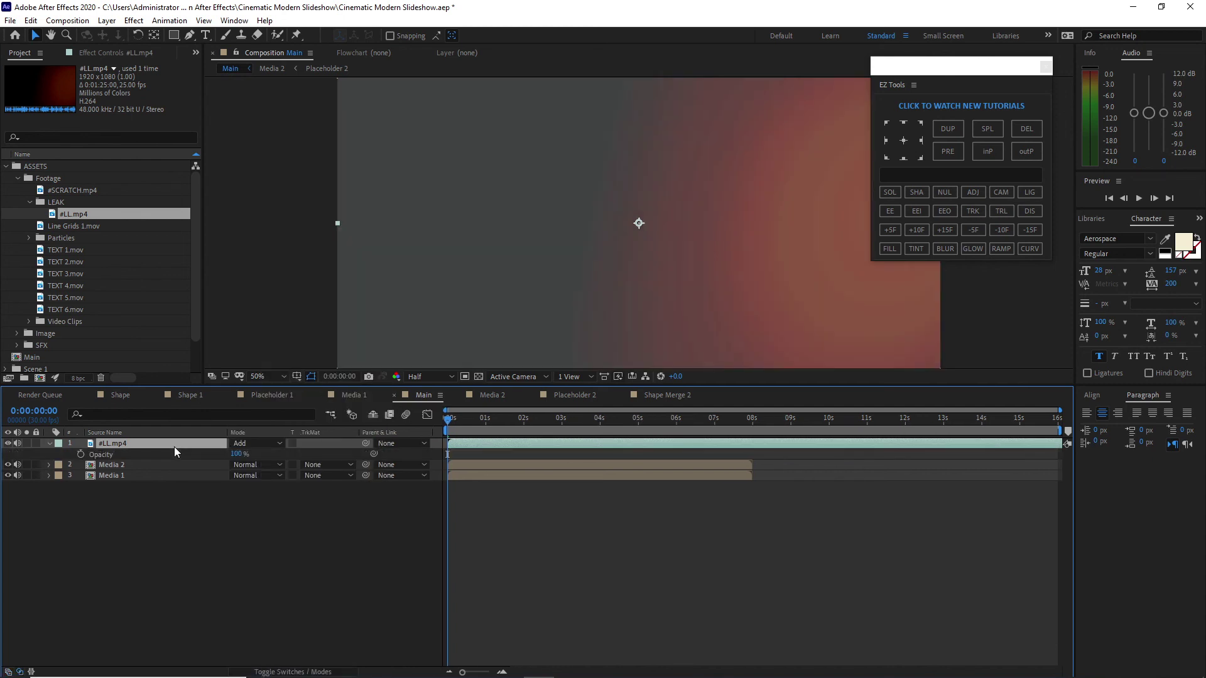
{"action": "left_click", "coordinate": [233, 454]}
{"action": "type", "text": "50"}
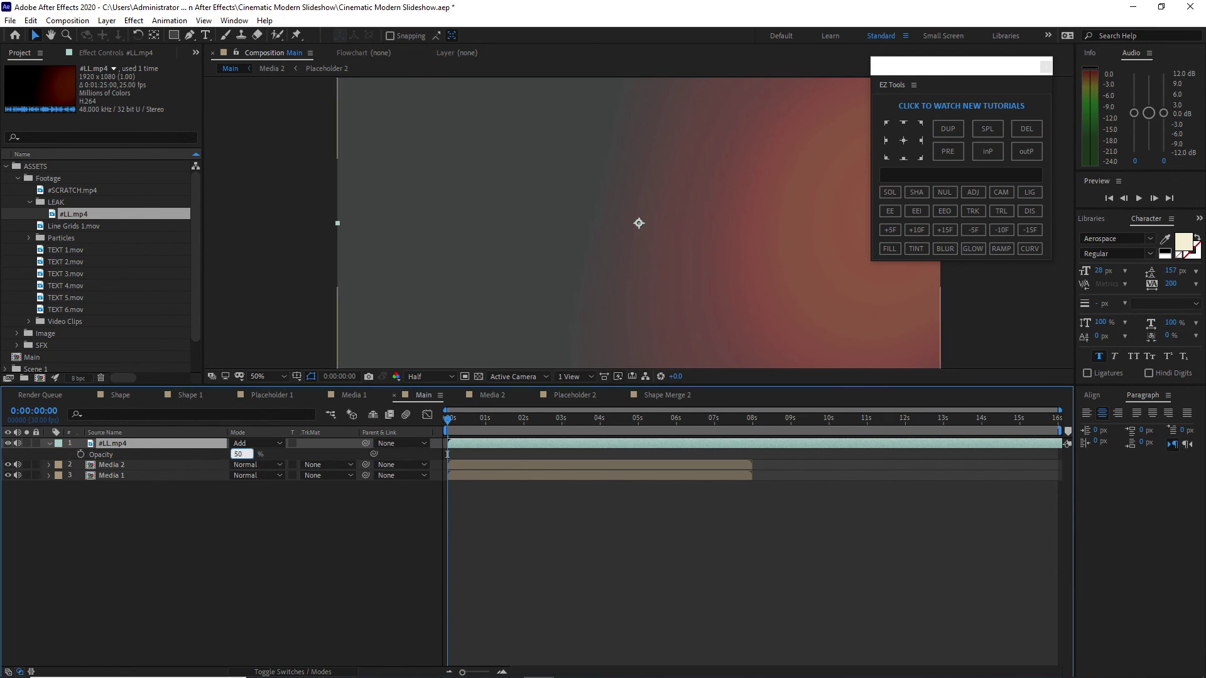
{"action": "key", "text": "Return"}
Step: Move the Media 2 layer in Main so that it starts at 0:00:08:00, directly after Media 1
{"action": "left_click_drag", "start_coordinate": [455, 420], "coordinate": [755, 432]}
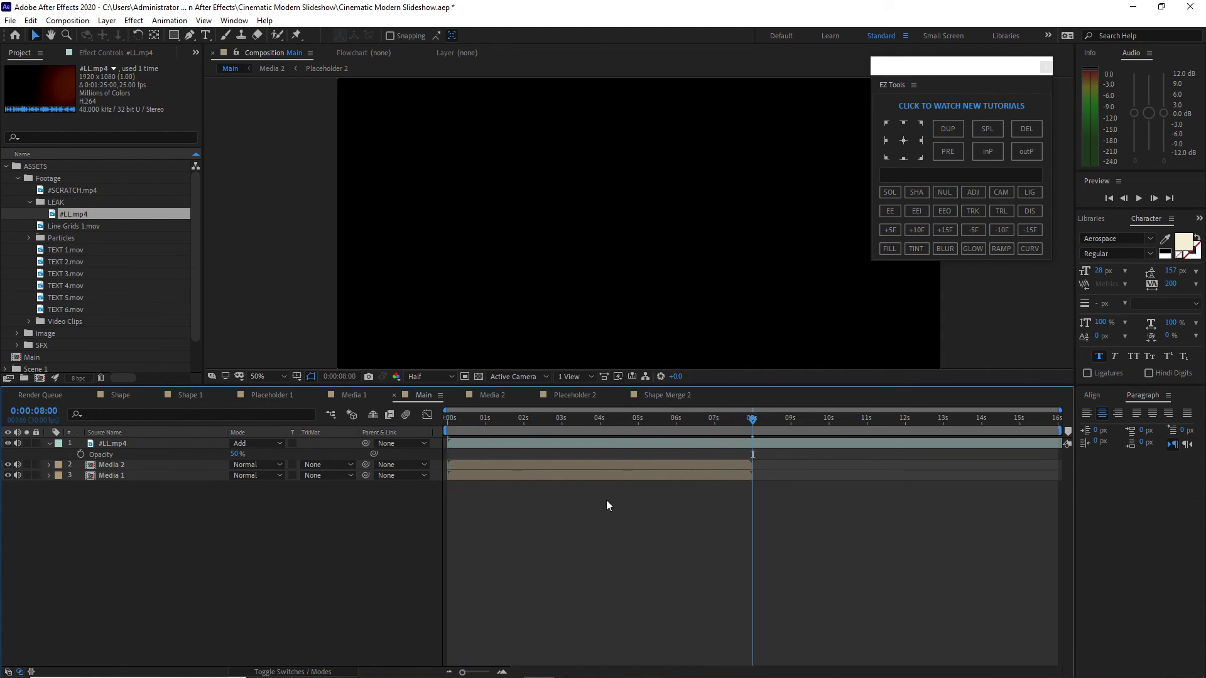
{"action": "left_click", "coordinate": [600, 466]}
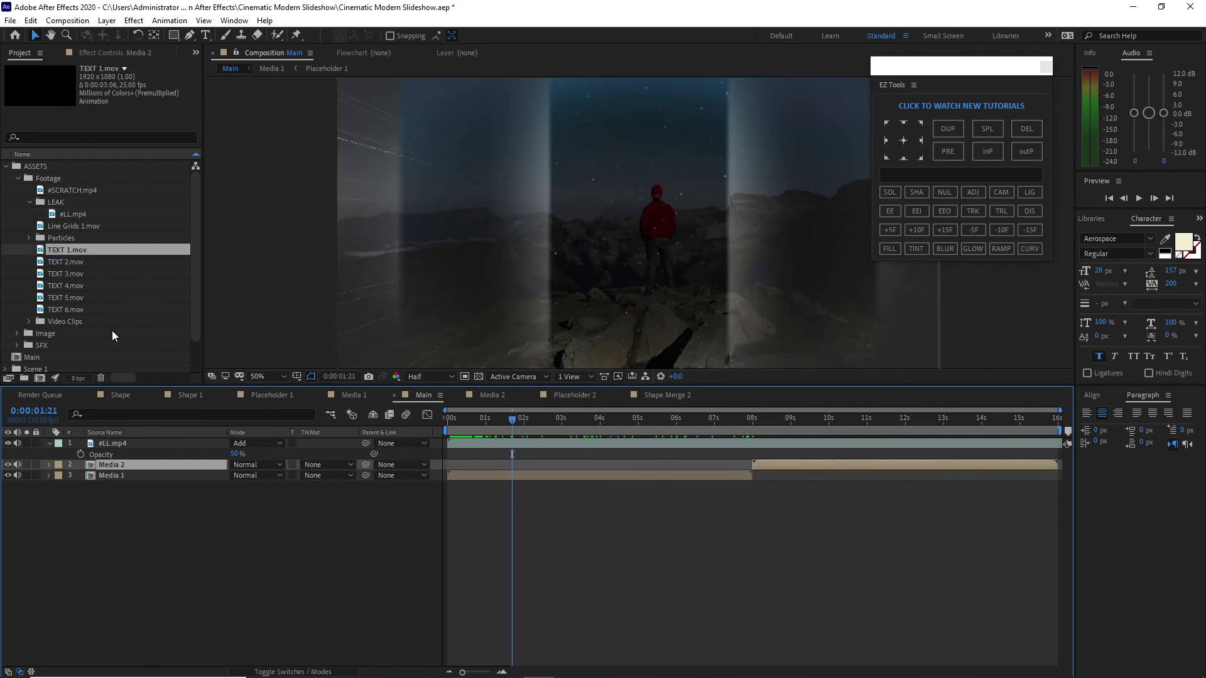
Step: Add TEXT 1.mov as the top layer of the Media 1 composition and make it start at 0:00:02:15
{"action": "left_click", "coordinate": [370, 395]}
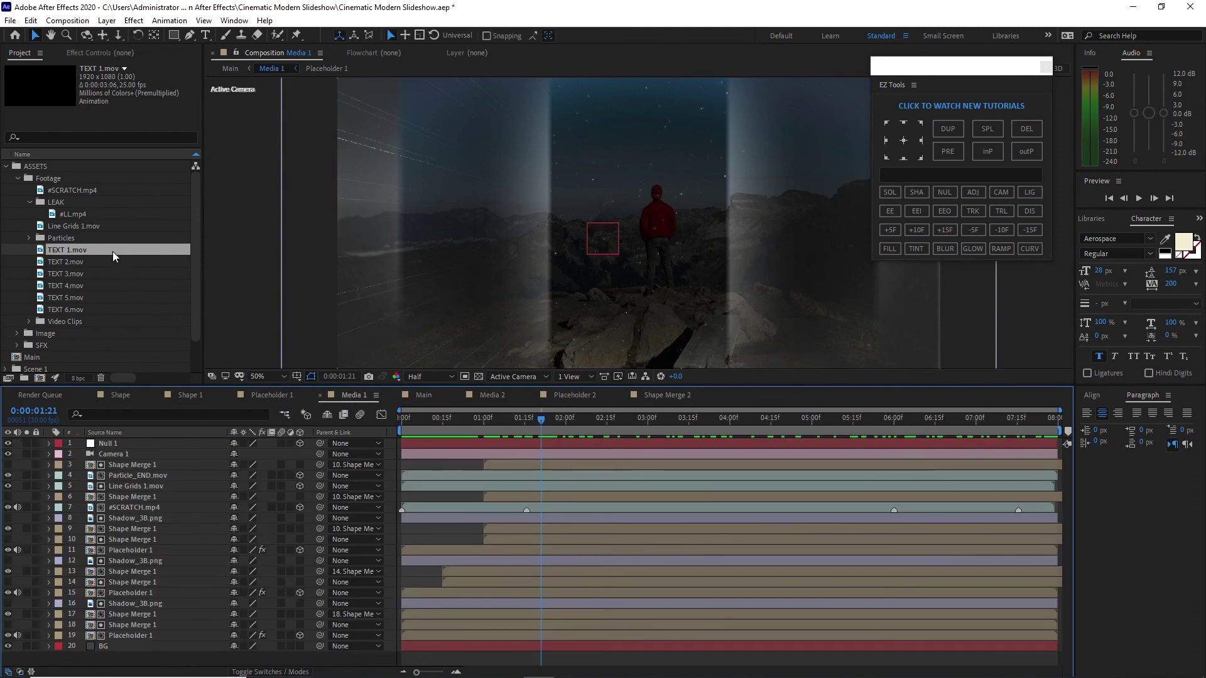
{"action": "left_click_drag", "start_coordinate": [112, 251], "coordinate": [137, 440]}
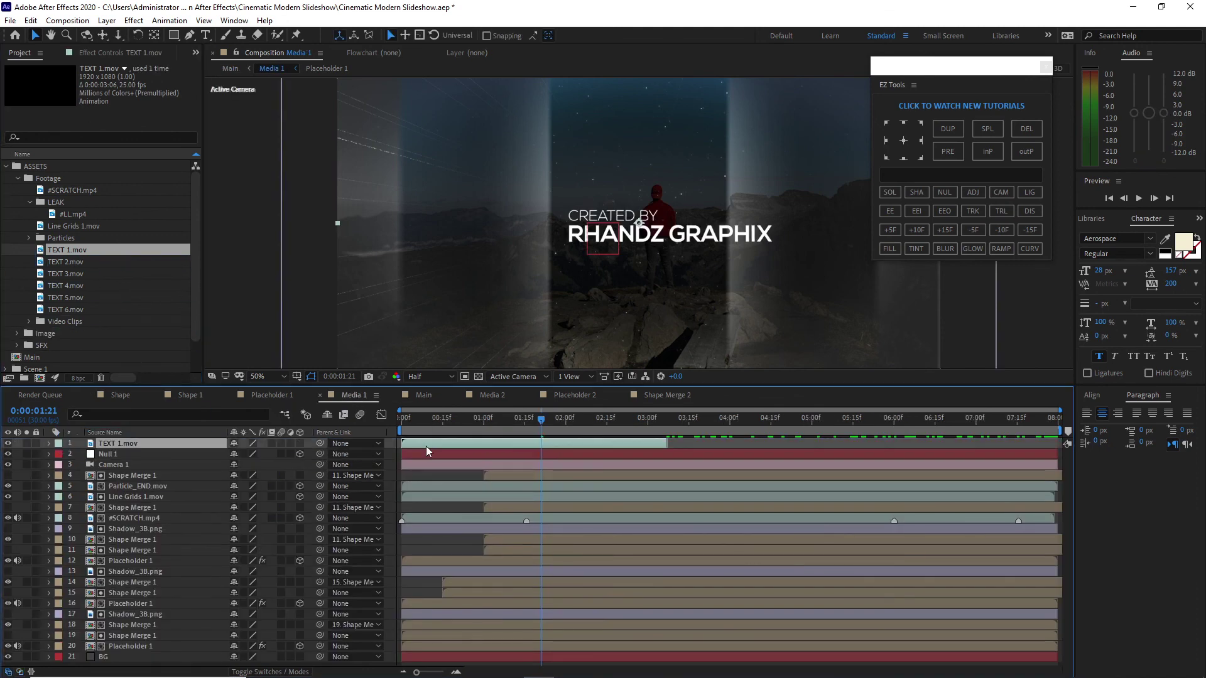
{"action": "left_click_drag", "start_coordinate": [541, 417], "coordinate": [609, 420]}
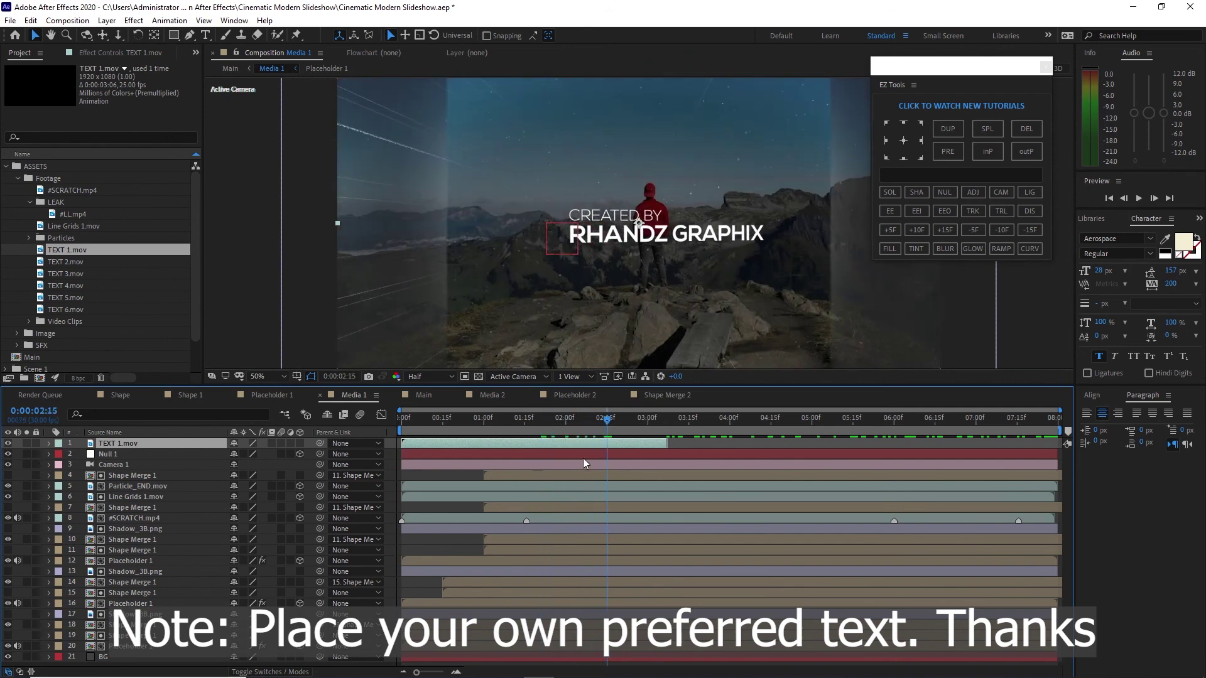
{"action": "key", "text": "bracketleft"}
Step: Add TEXT 2.mov as the top layer of the Media 2 composition and move the current time to 0:00:02:15
{"action": "left_click", "coordinate": [503, 397]}
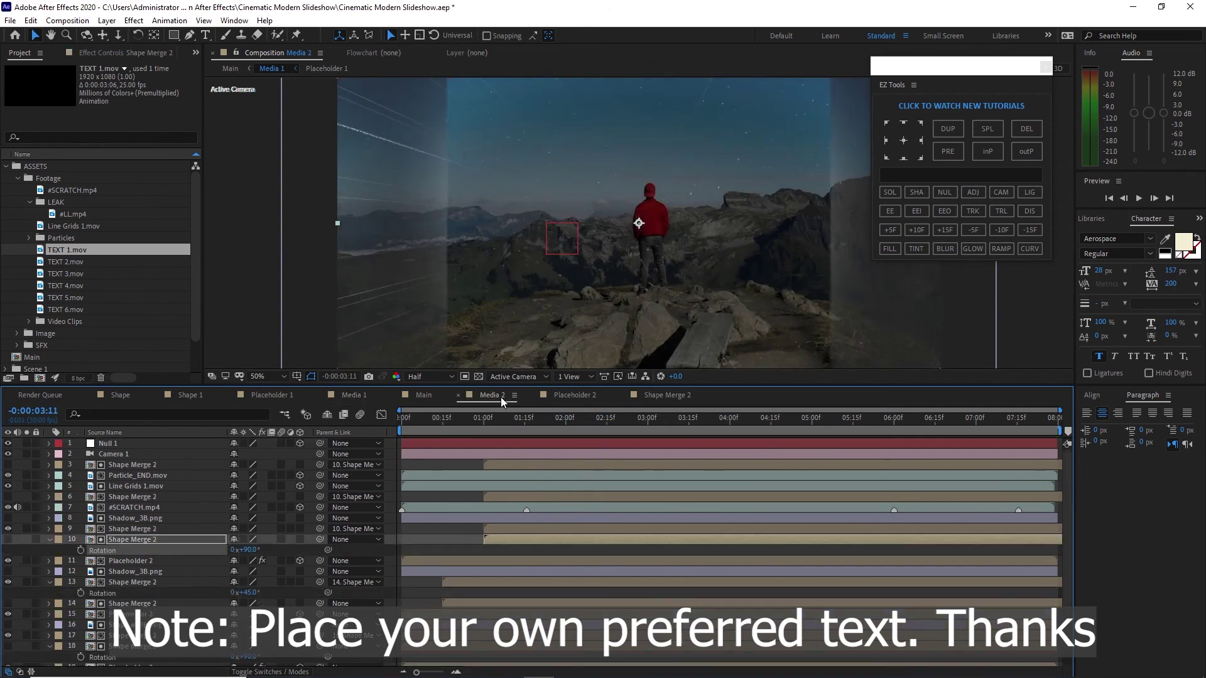
{"action": "left_click", "coordinate": [57, 264]}
{"action": "left_click_drag", "start_coordinate": [58, 264], "coordinate": [96, 440]}
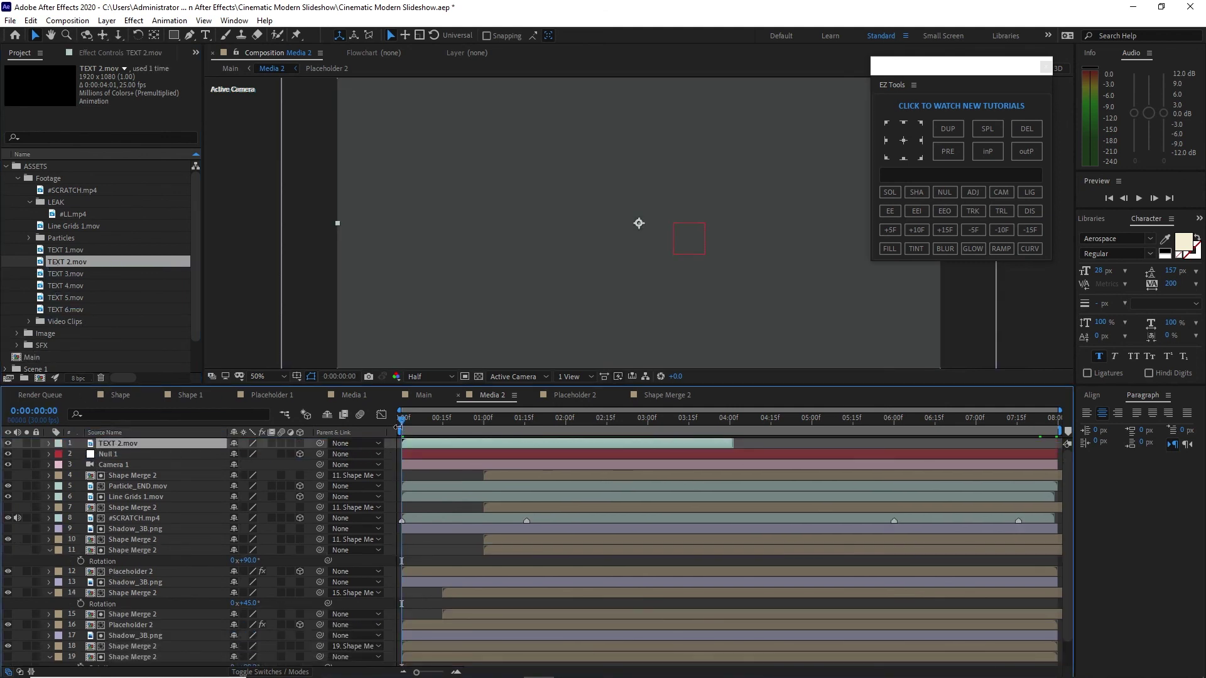
{"action": "left_click_drag", "start_coordinate": [403, 426], "coordinate": [608, 467]}
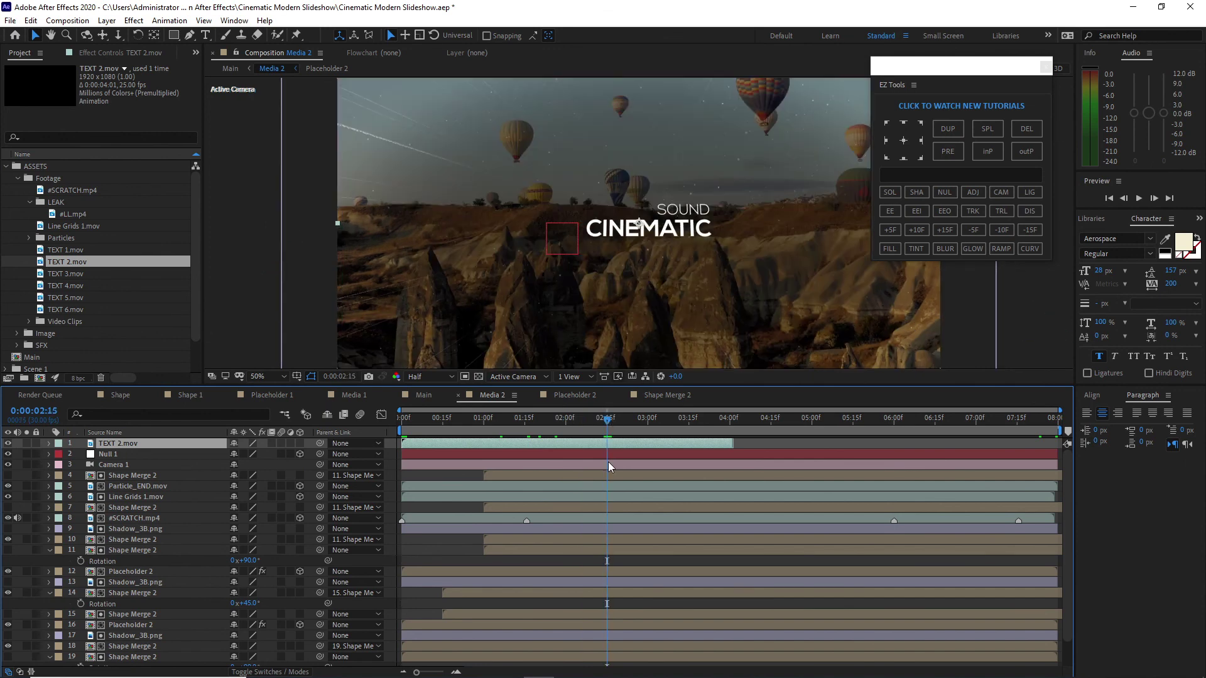
Step: Preview the Main composition from its beginning
{"action": "left_click", "coordinate": [423, 395]}
{"action": "left_click_drag", "start_coordinate": [458, 423], "coordinate": [447, 419]}
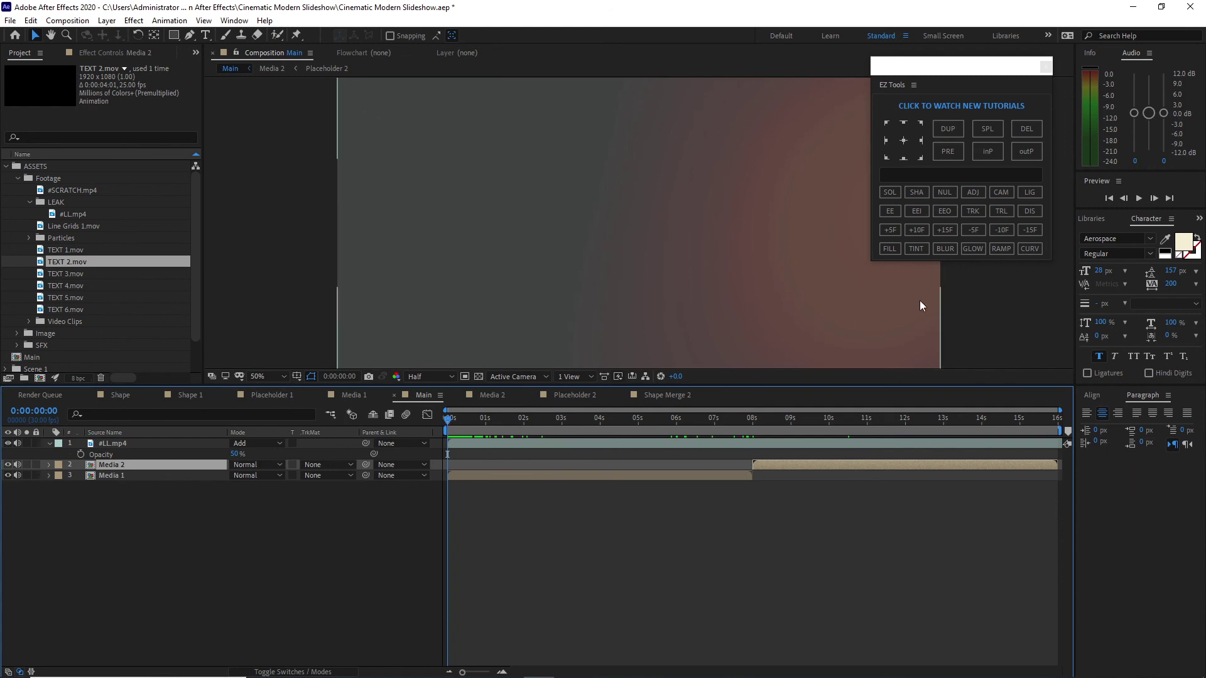
{"action": "left_click", "coordinate": [1140, 198]}
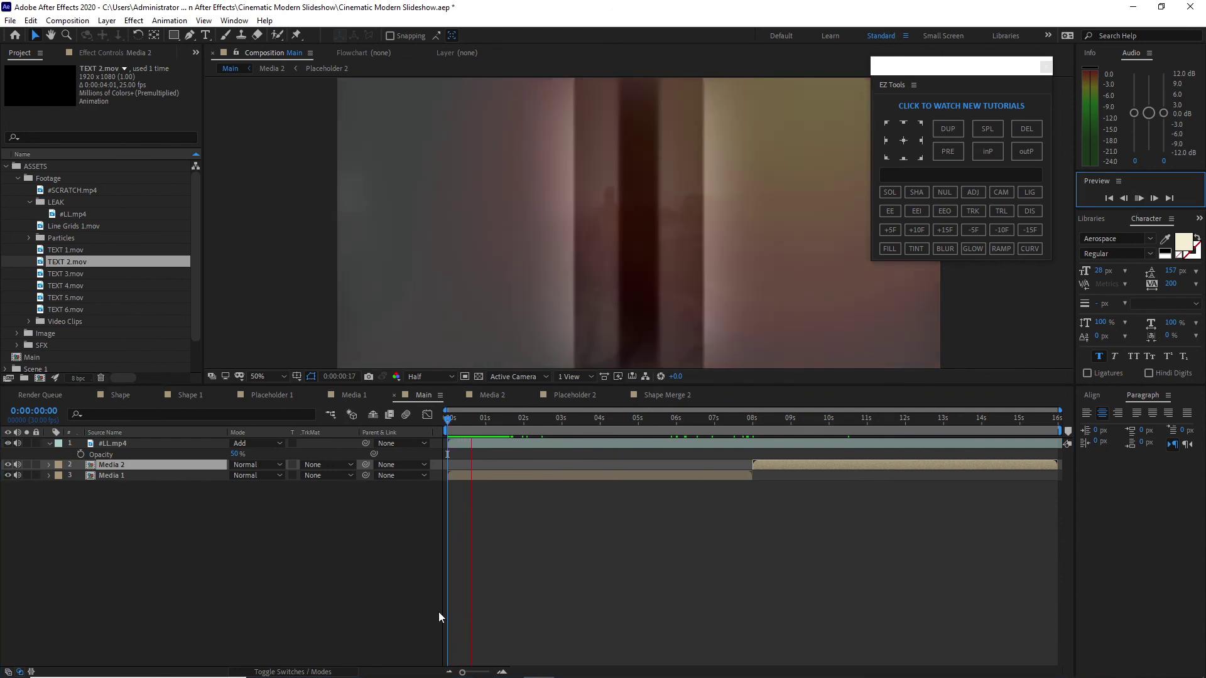